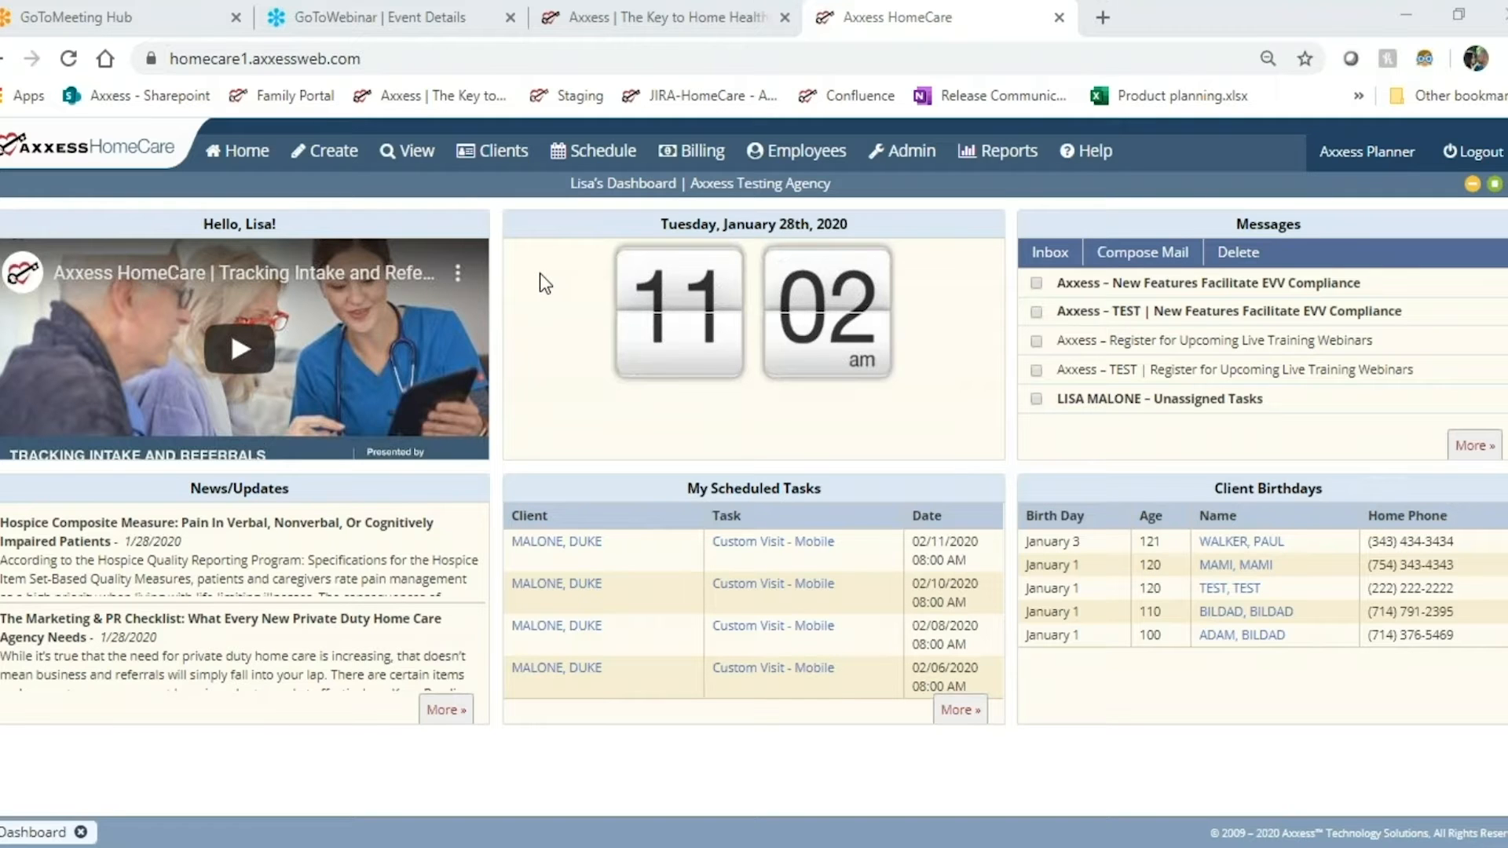
Open the list of users for the agency
click(415, 163)
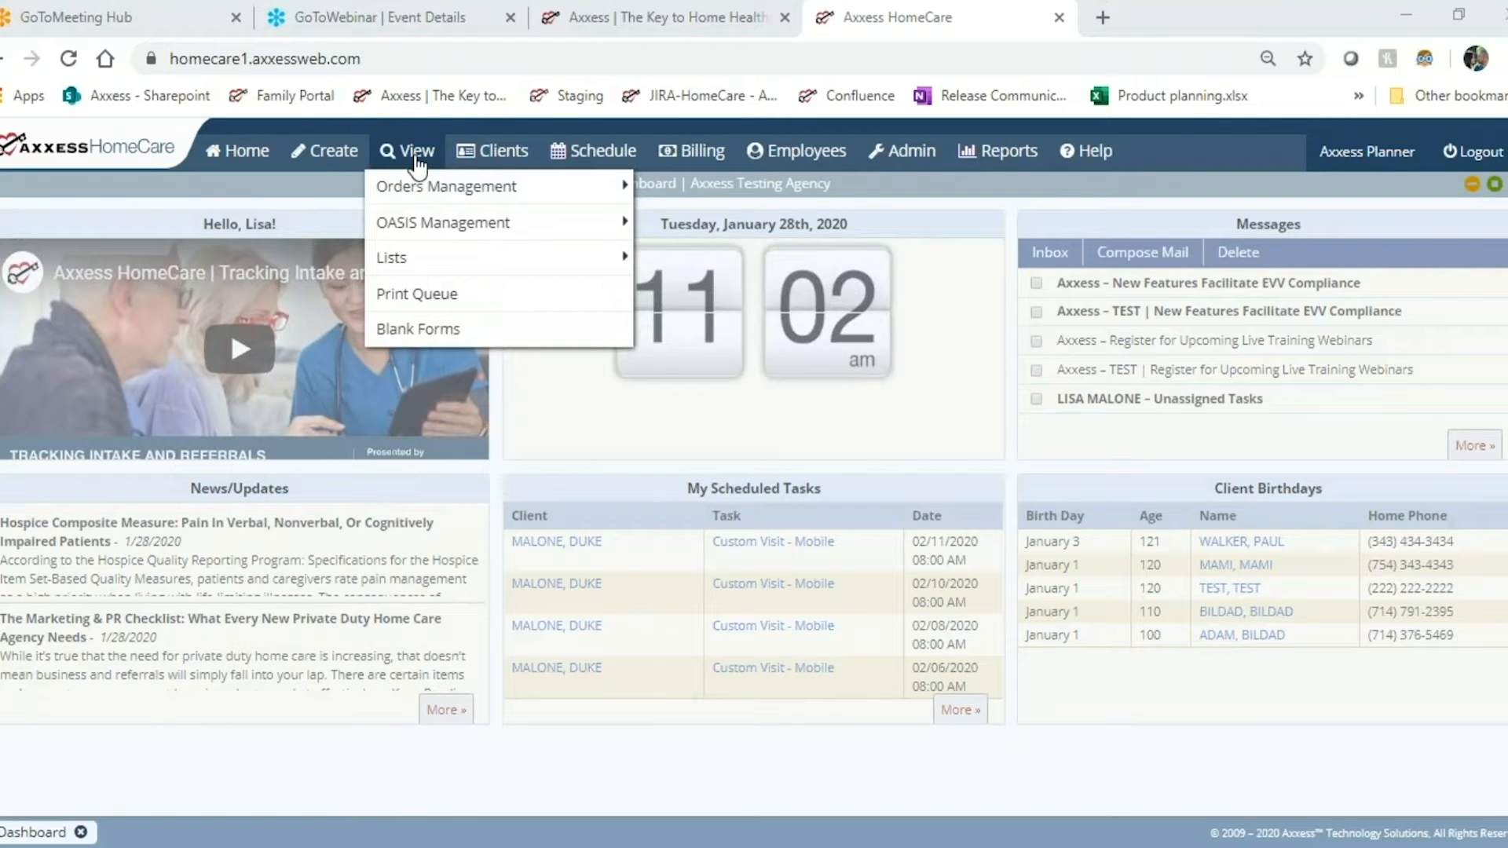
mouse_move(414, 261)
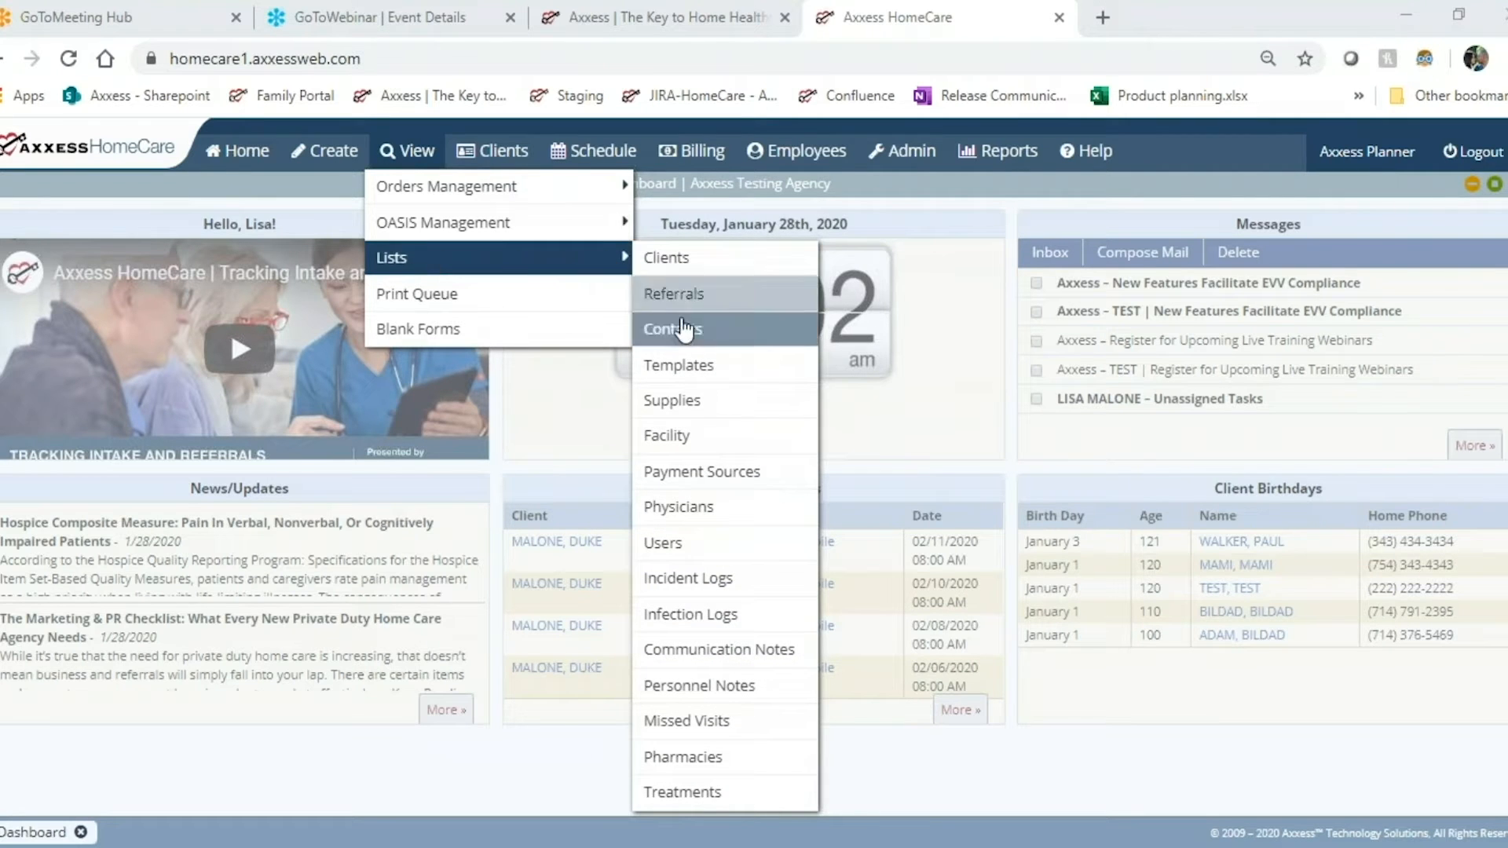
click(699, 552)
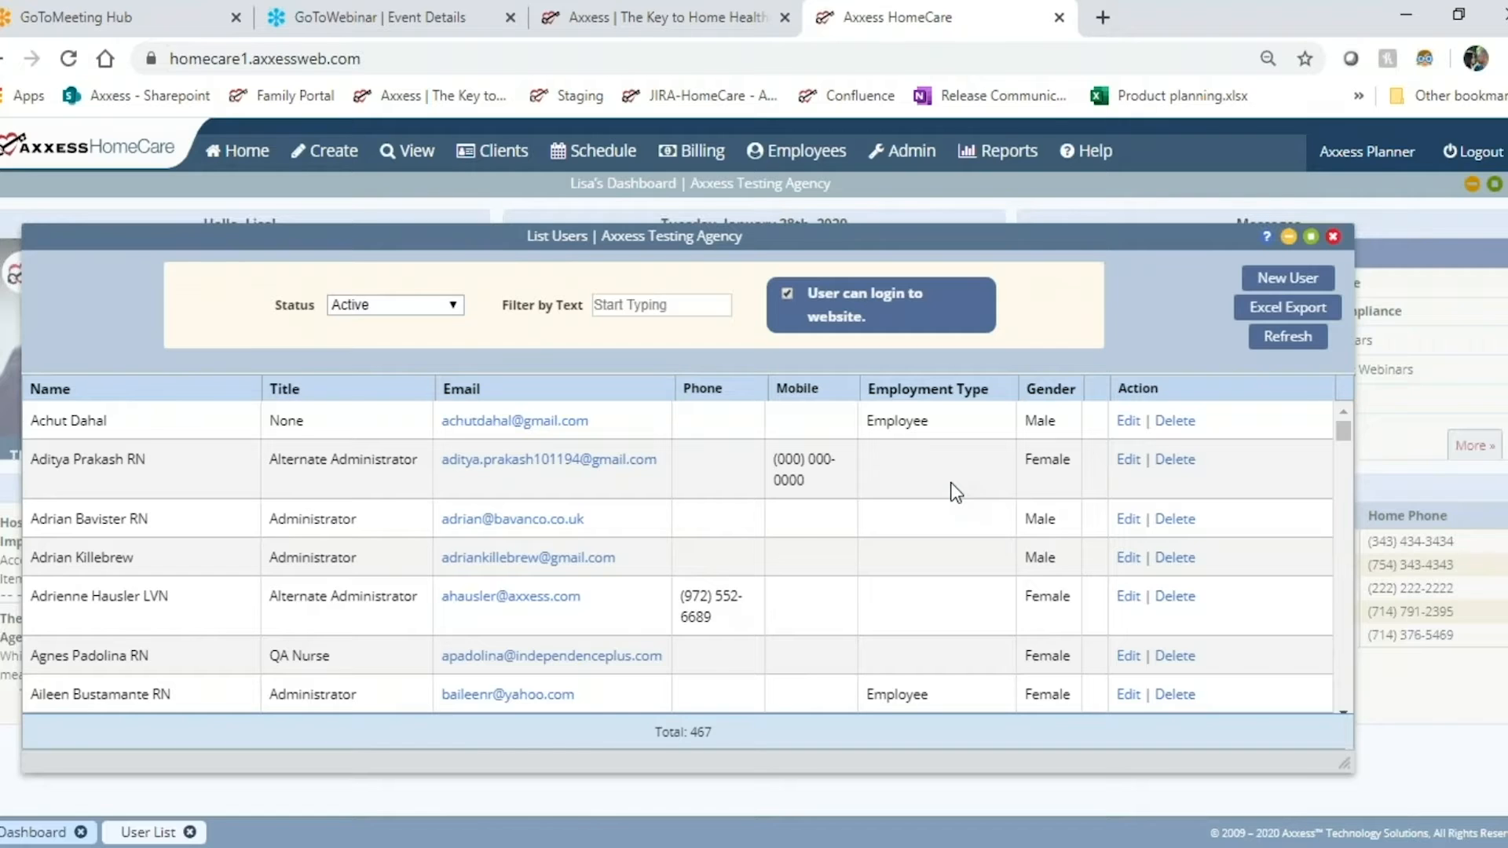
click(916, 161)
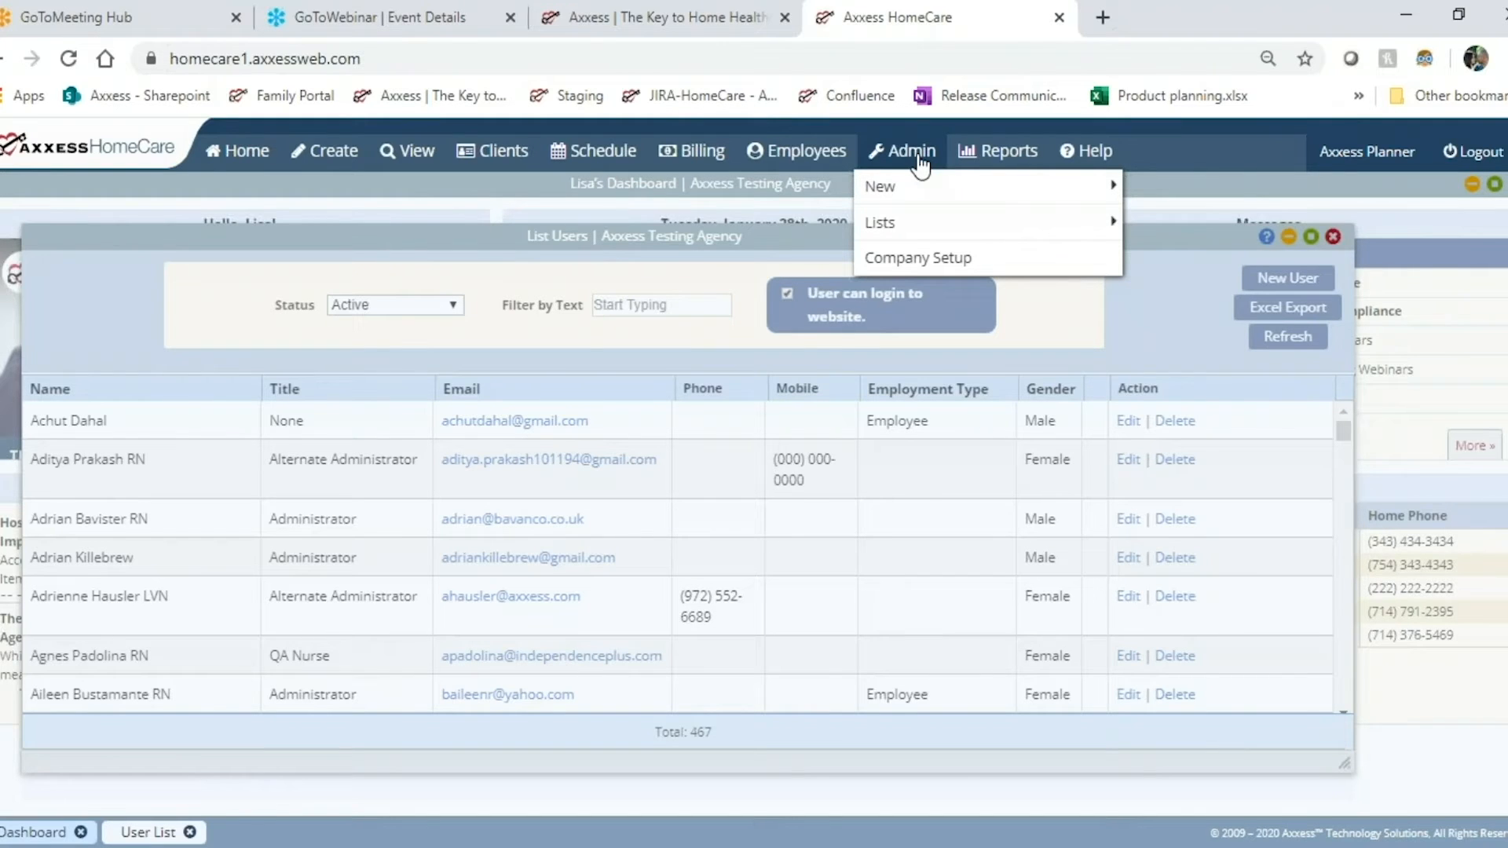
mouse_move(924, 227)
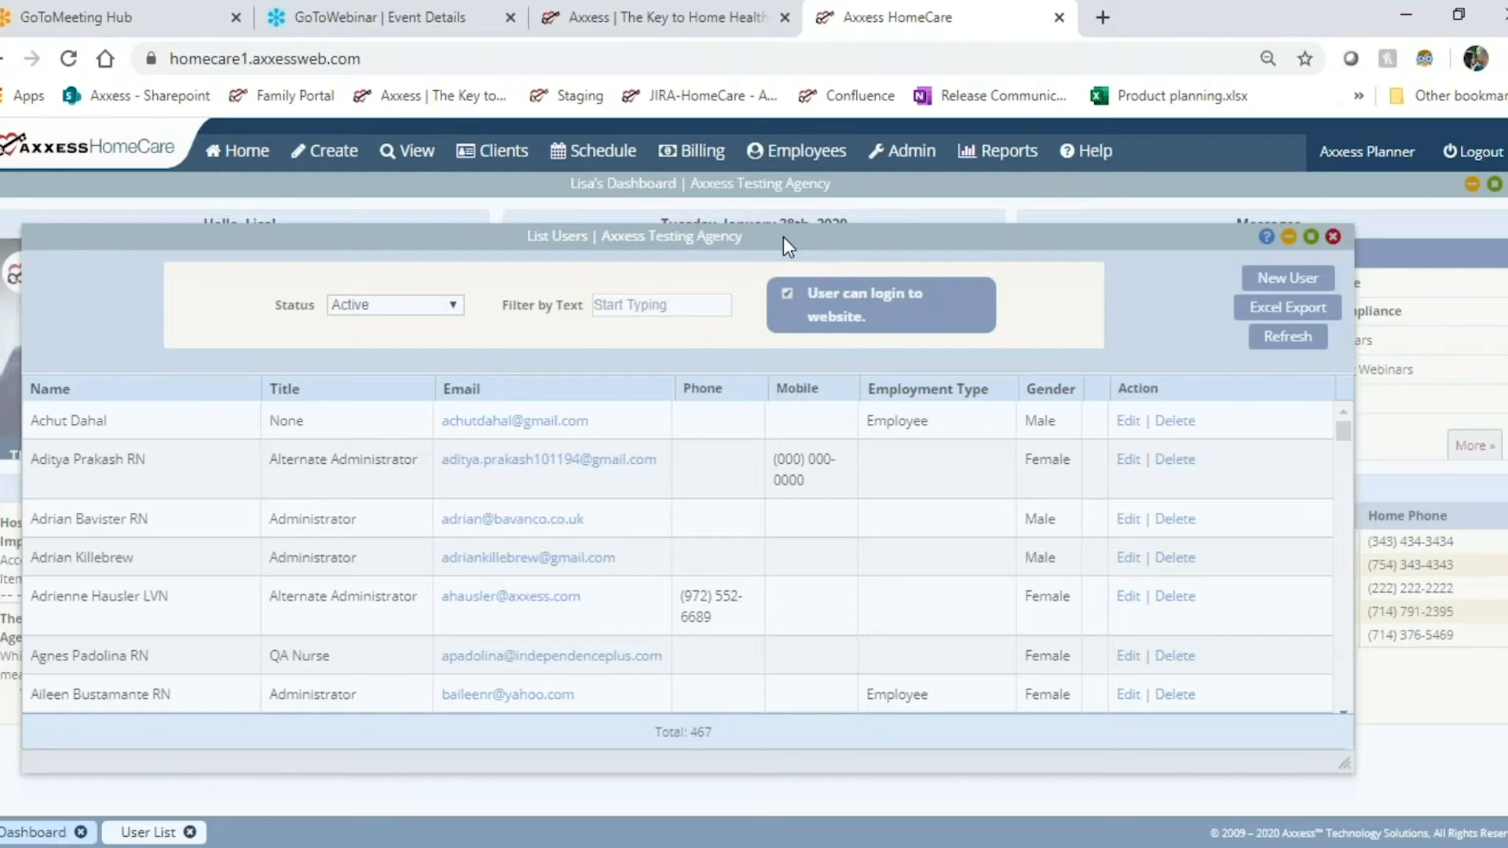
click(788, 228)
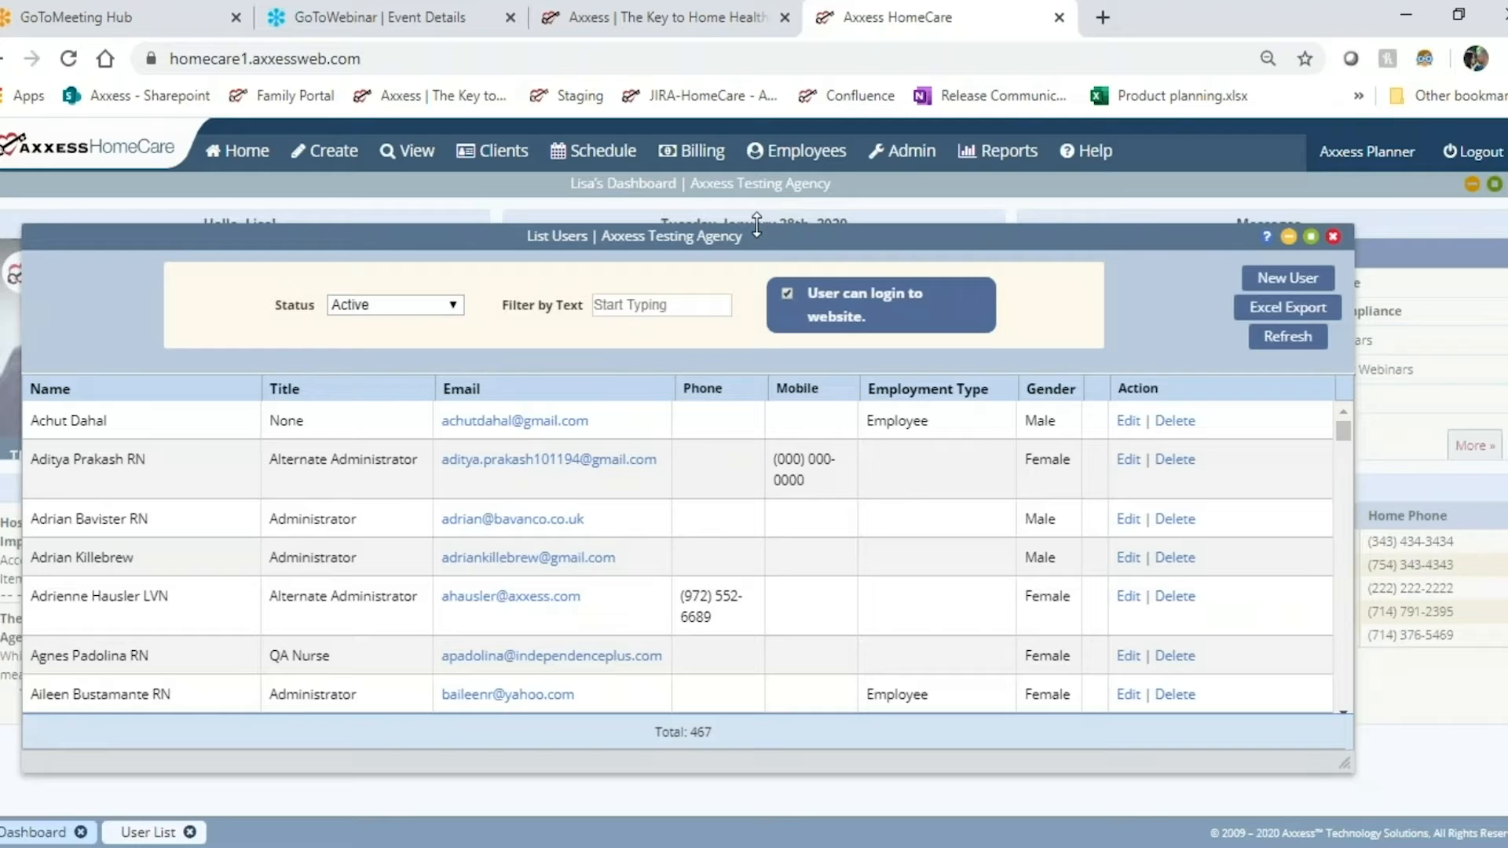
click(407, 151)
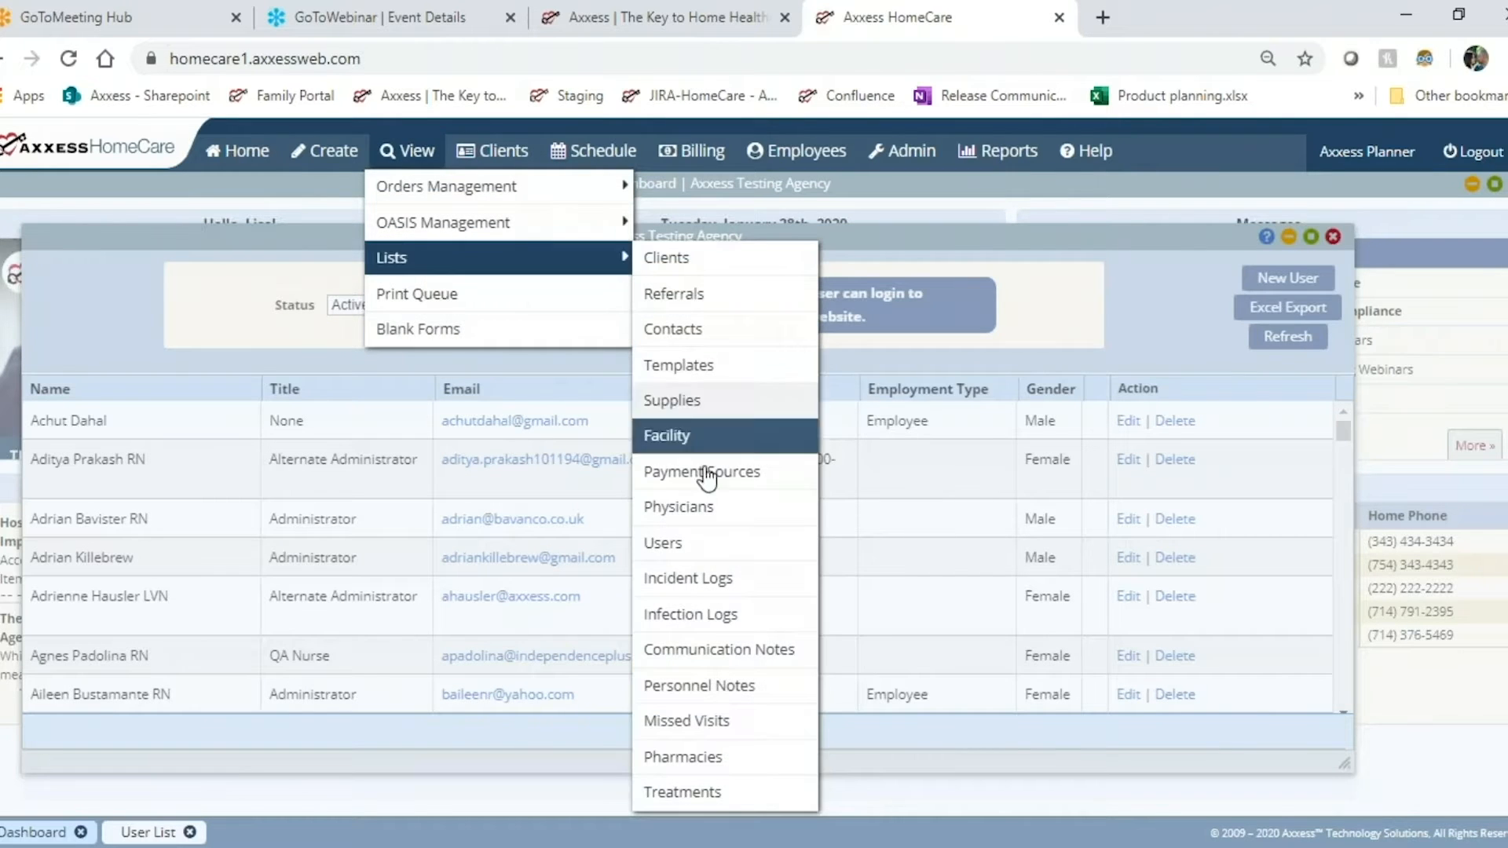
click(701, 550)
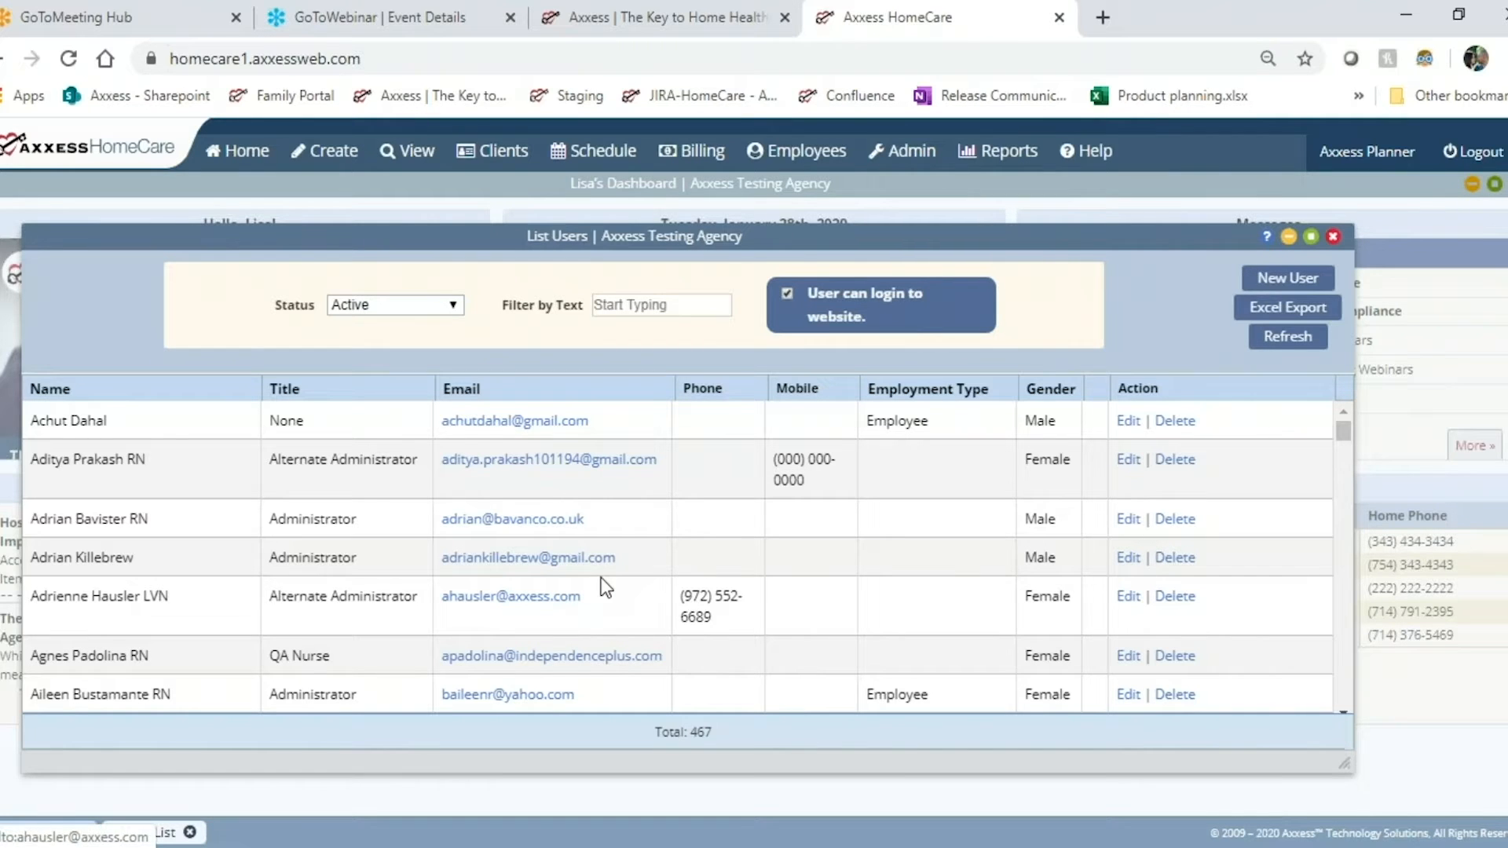
Look over the user list's status filter options, view a blank new-user form and close it
click(453, 306)
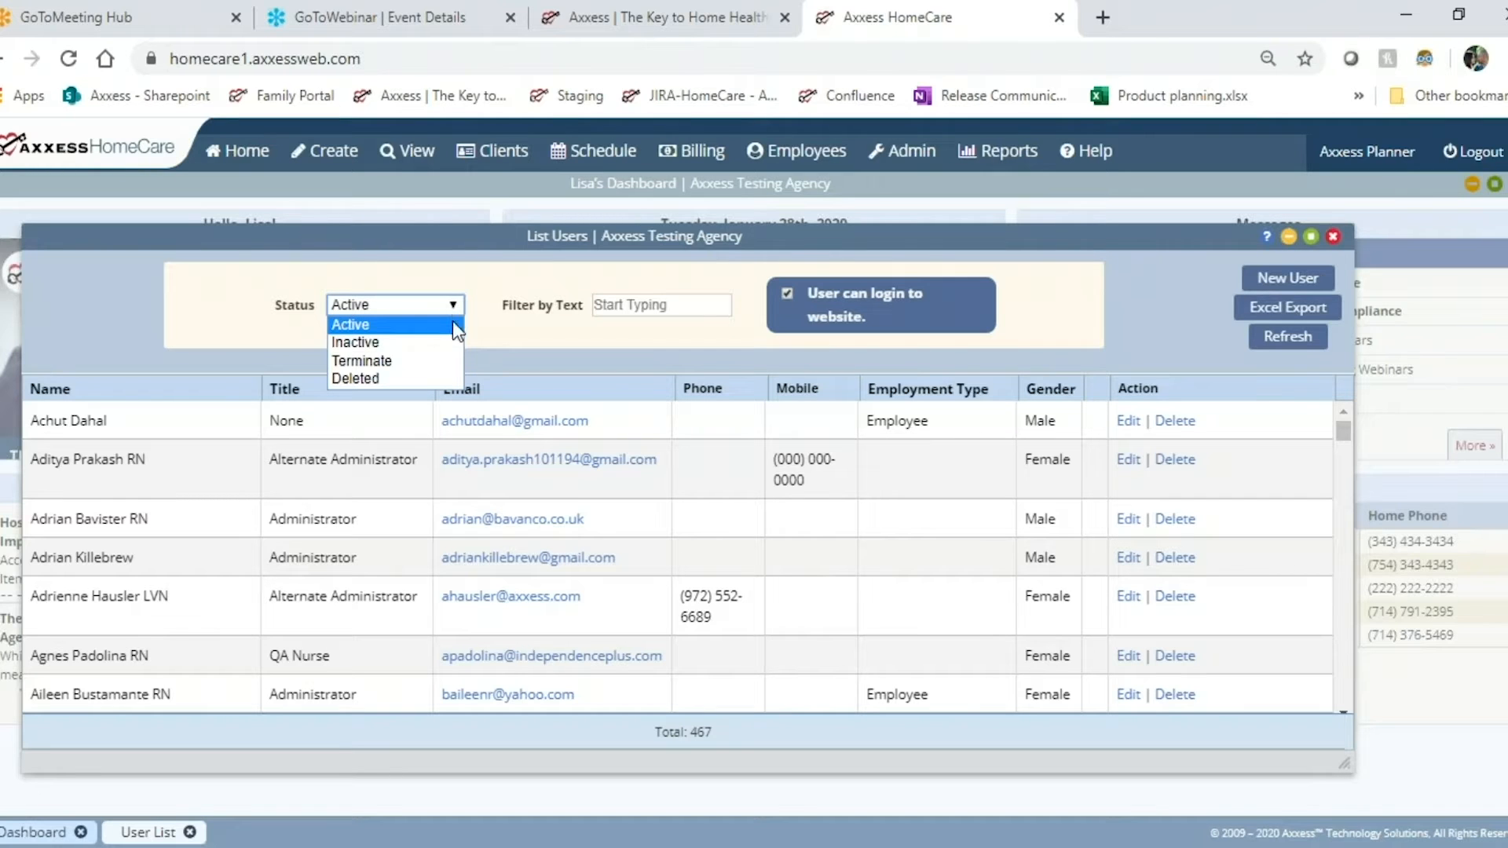
click(534, 332)
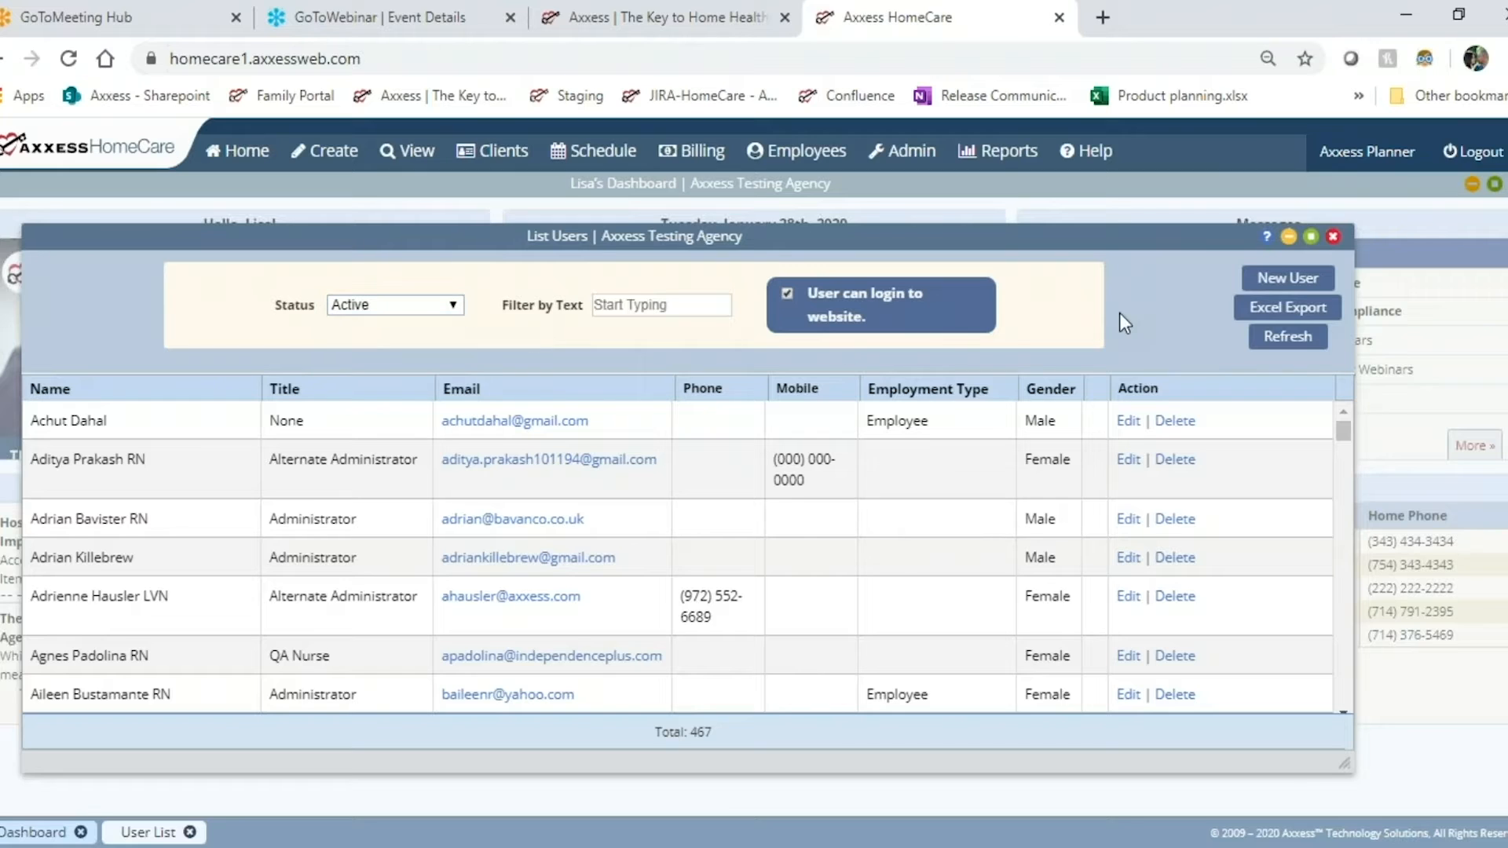
click(1253, 286)
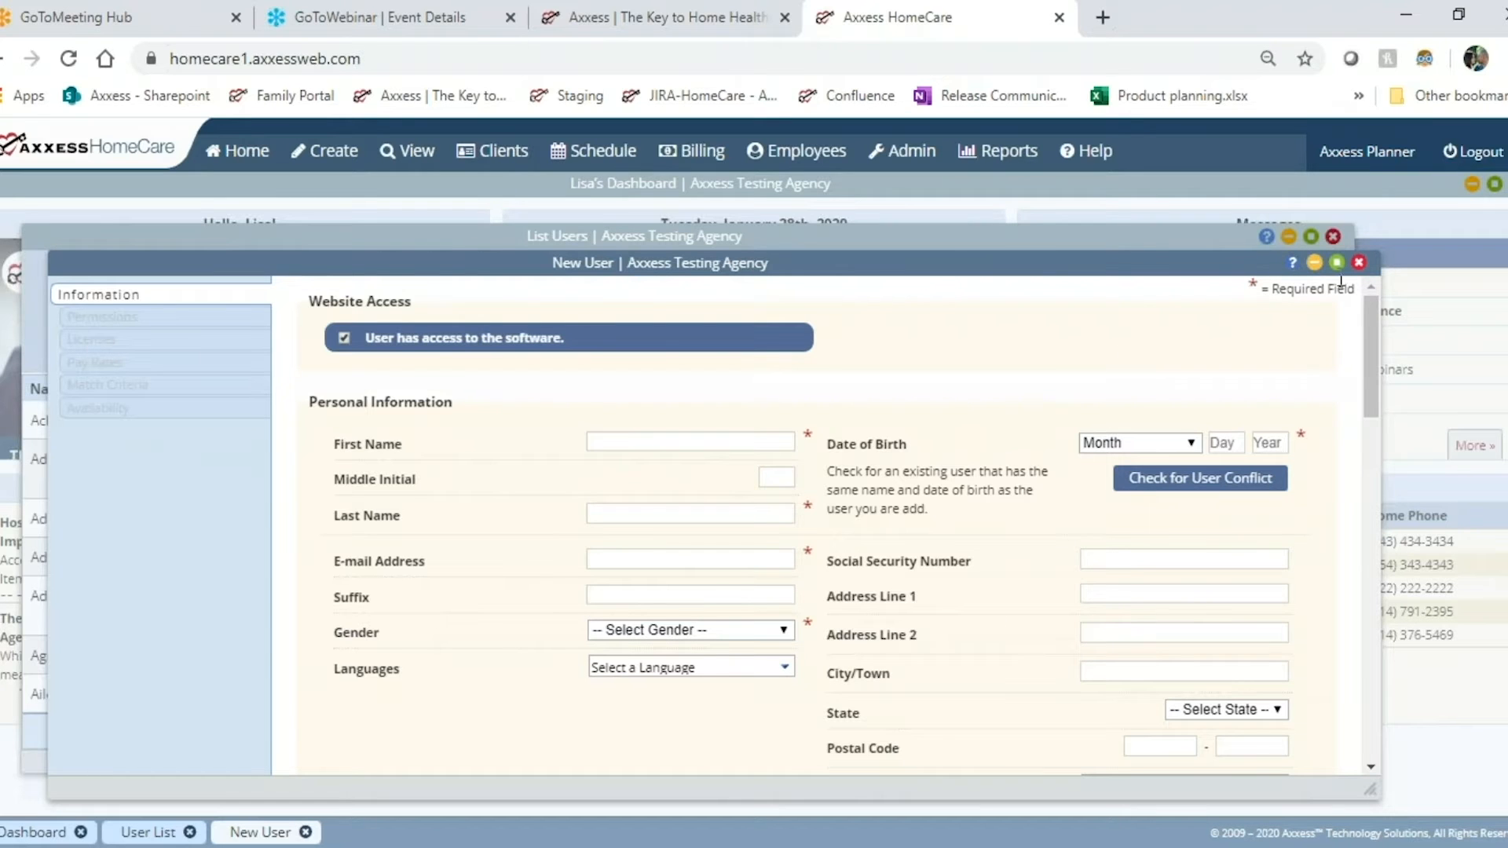
click(1359, 264)
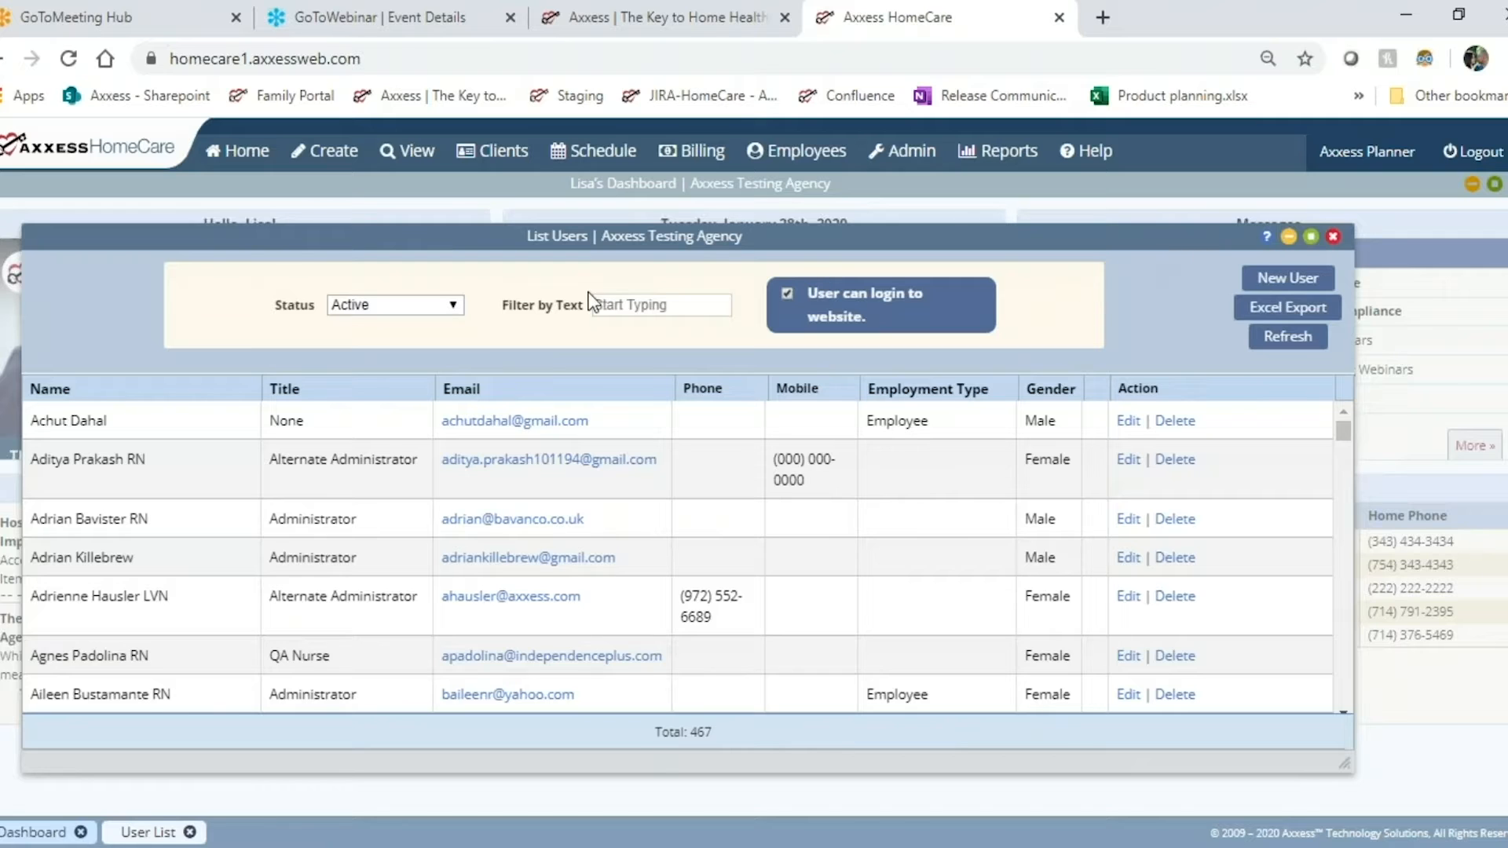
Filter the active users by the employee's last name and open the matching user record for editing
click(634, 304)
text(malone)
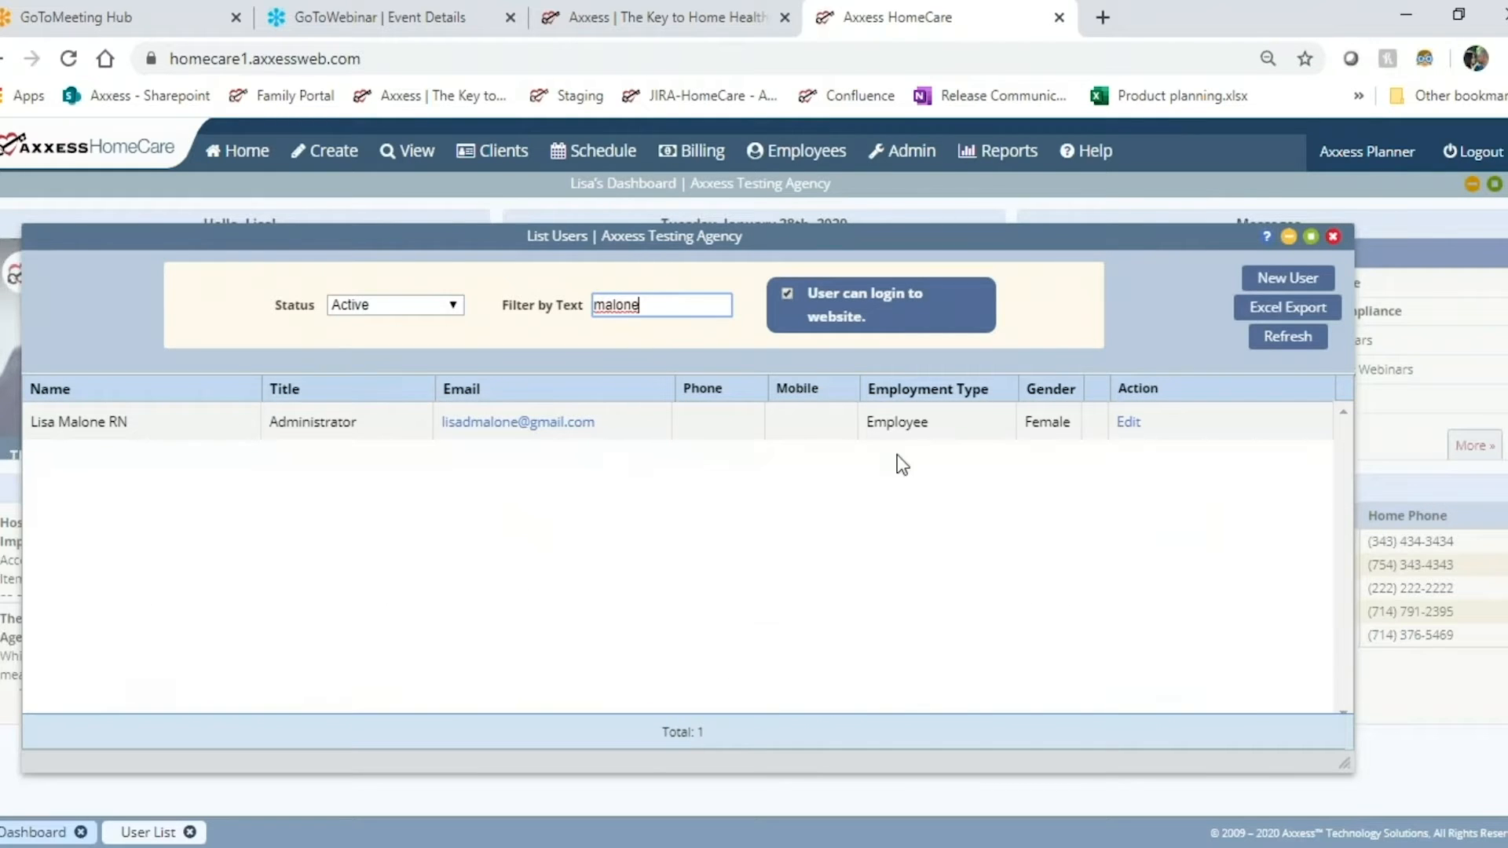
click(1129, 424)
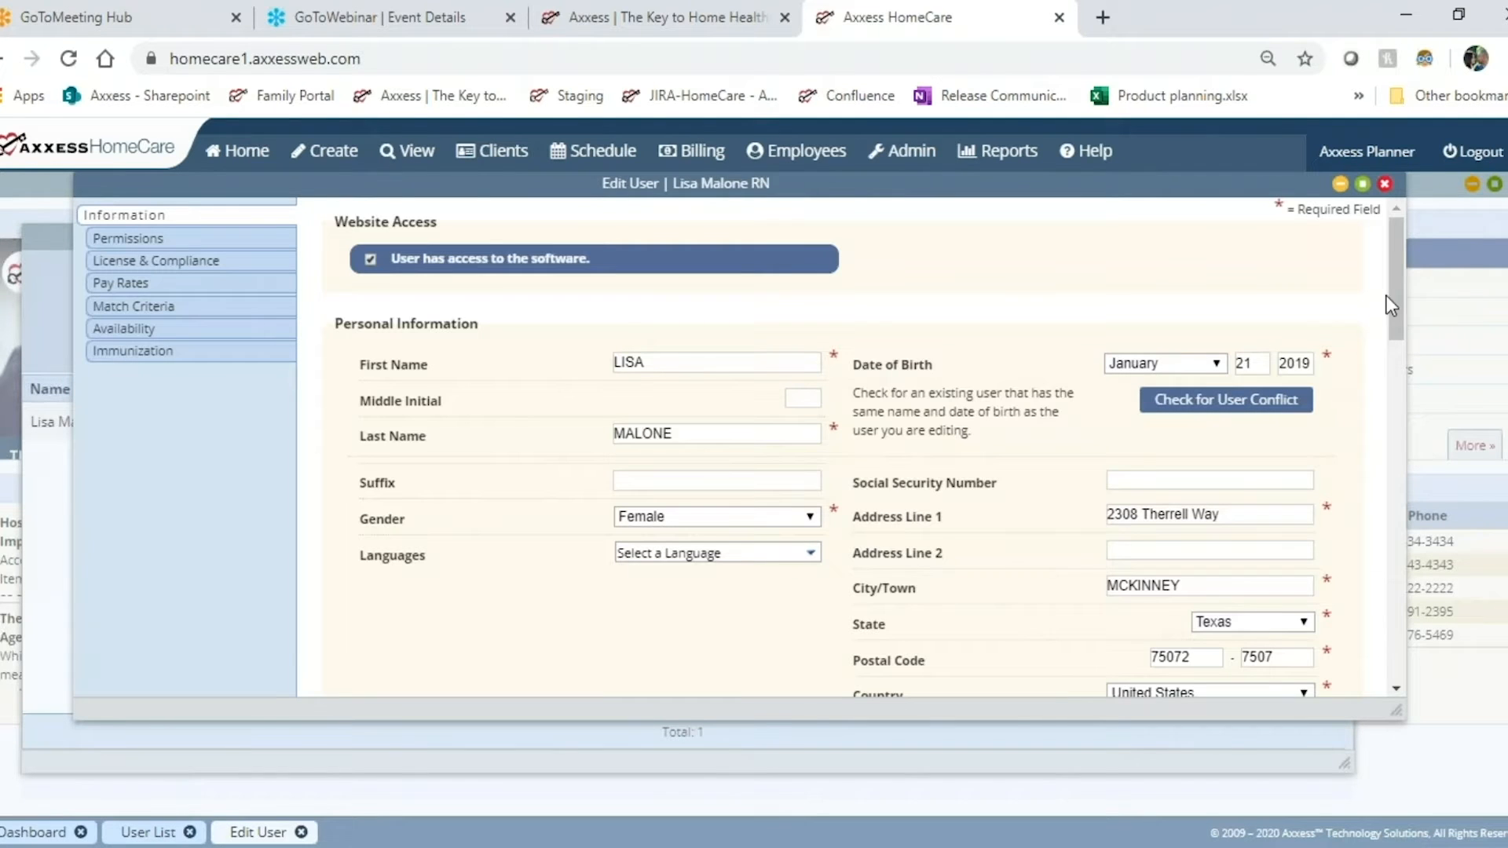
Maximize the user record and check it for a conflict with existing users of the same name and birth date
click(1362, 185)
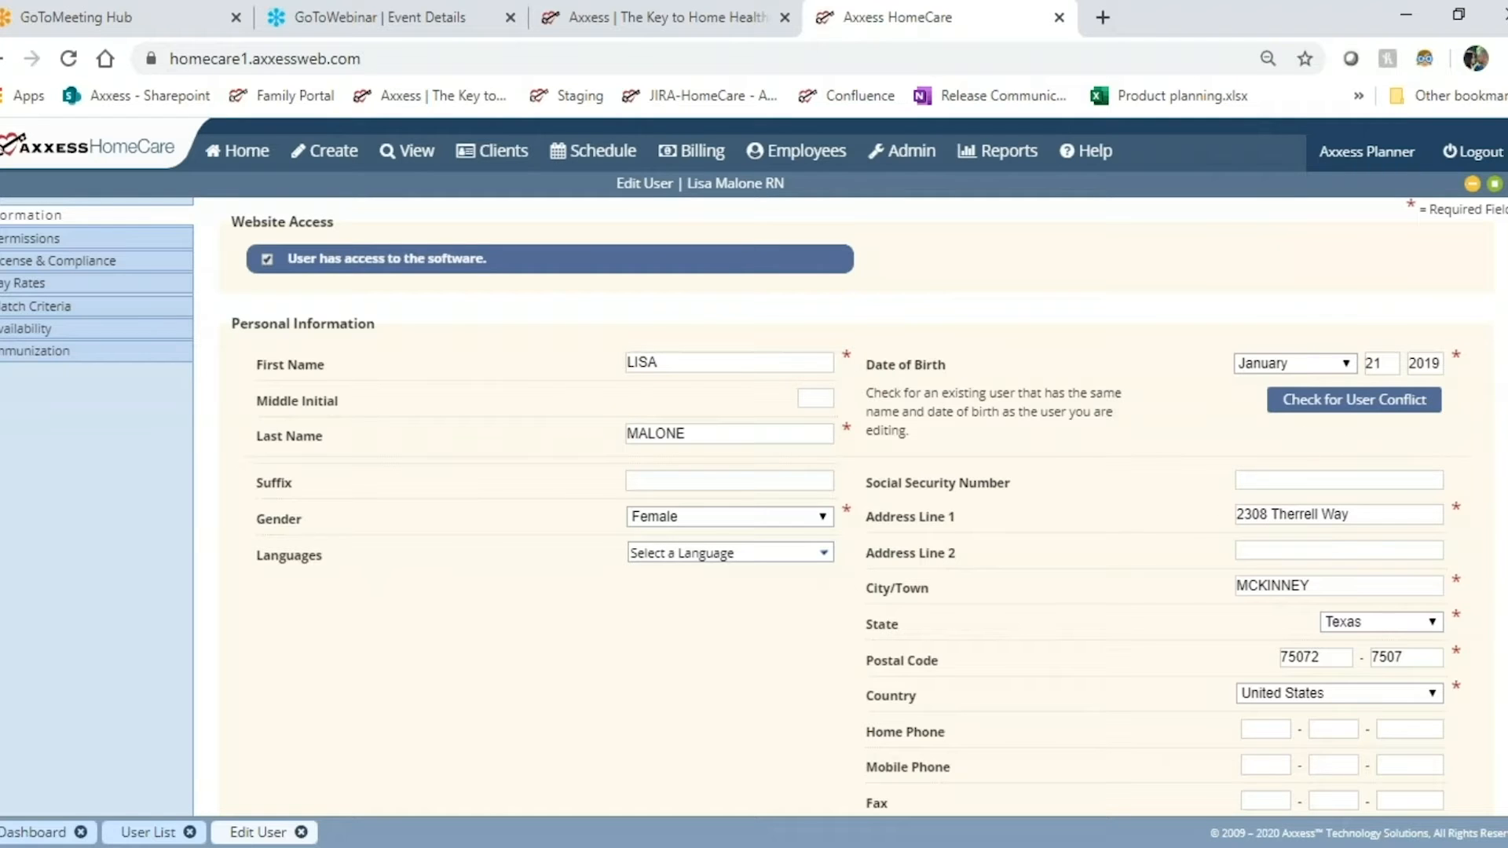
click(1405, 413)
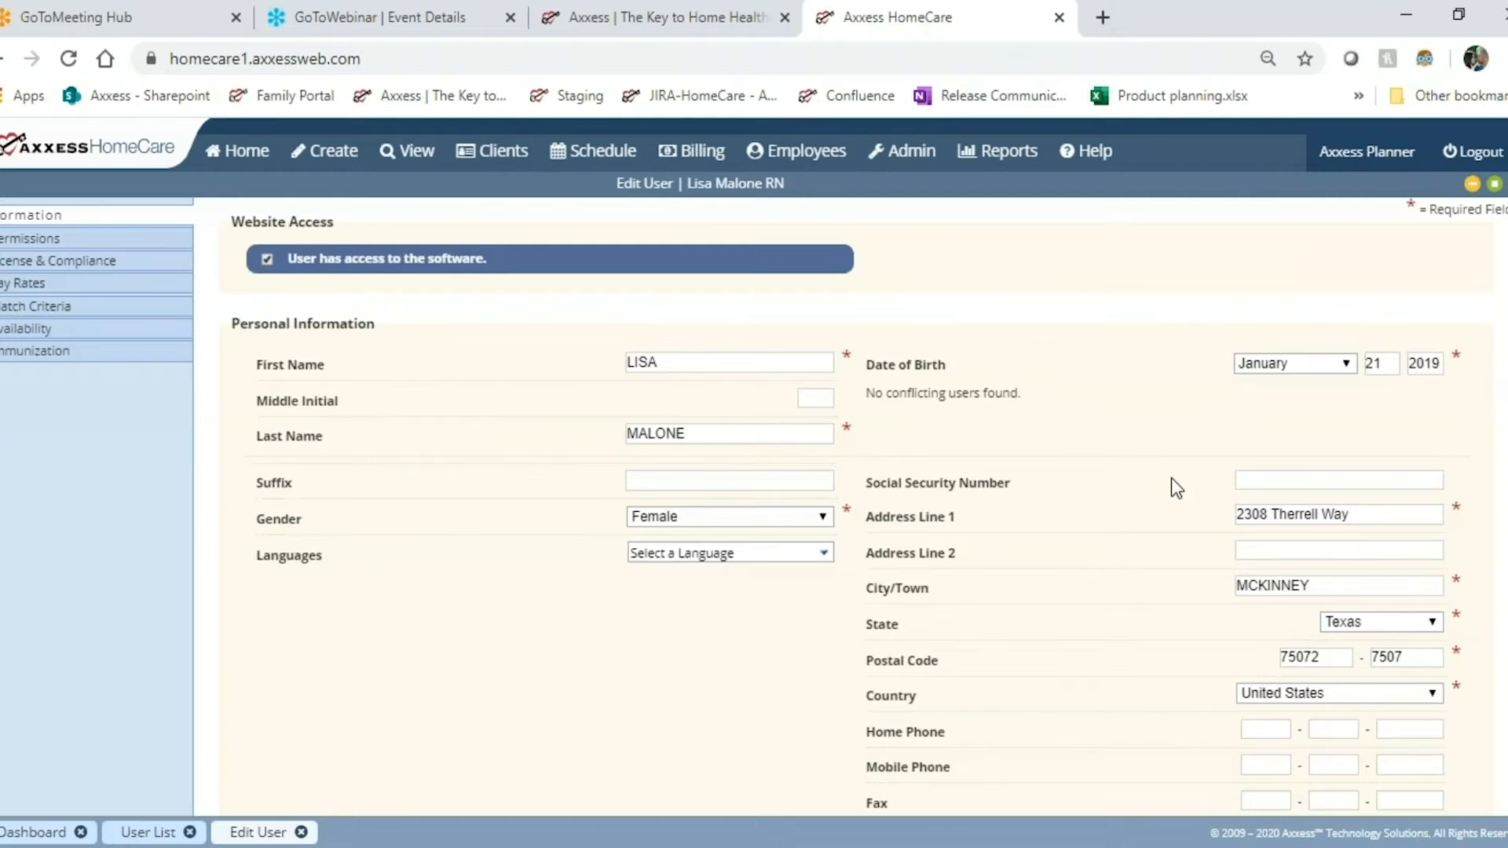
Examine the available credentials, titles and agency branches in the user's Other Information section
scroll(1171, 477, down, 2)
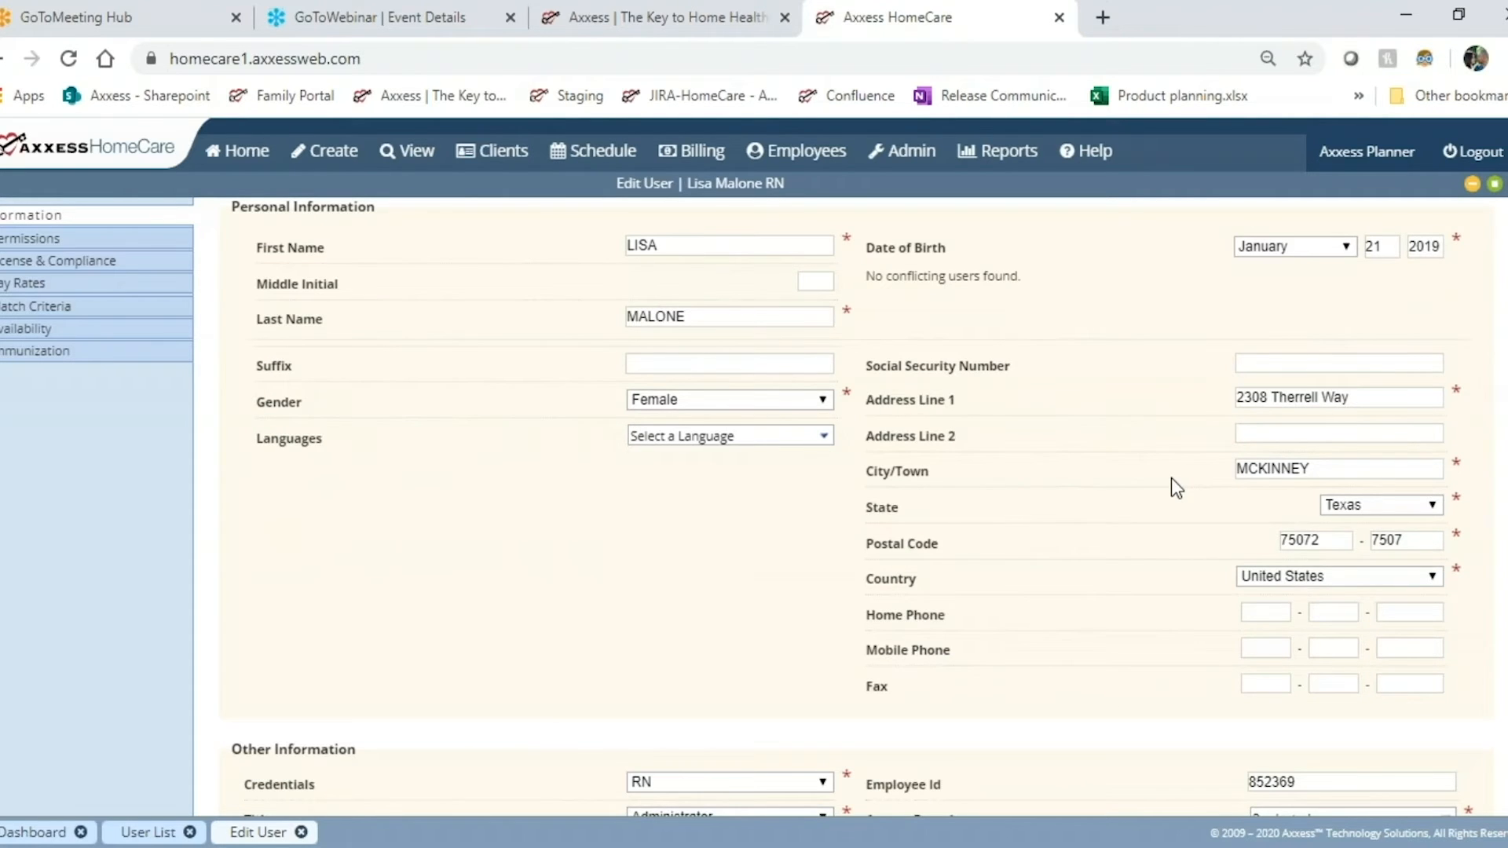
scroll(1171, 478, down, 6)
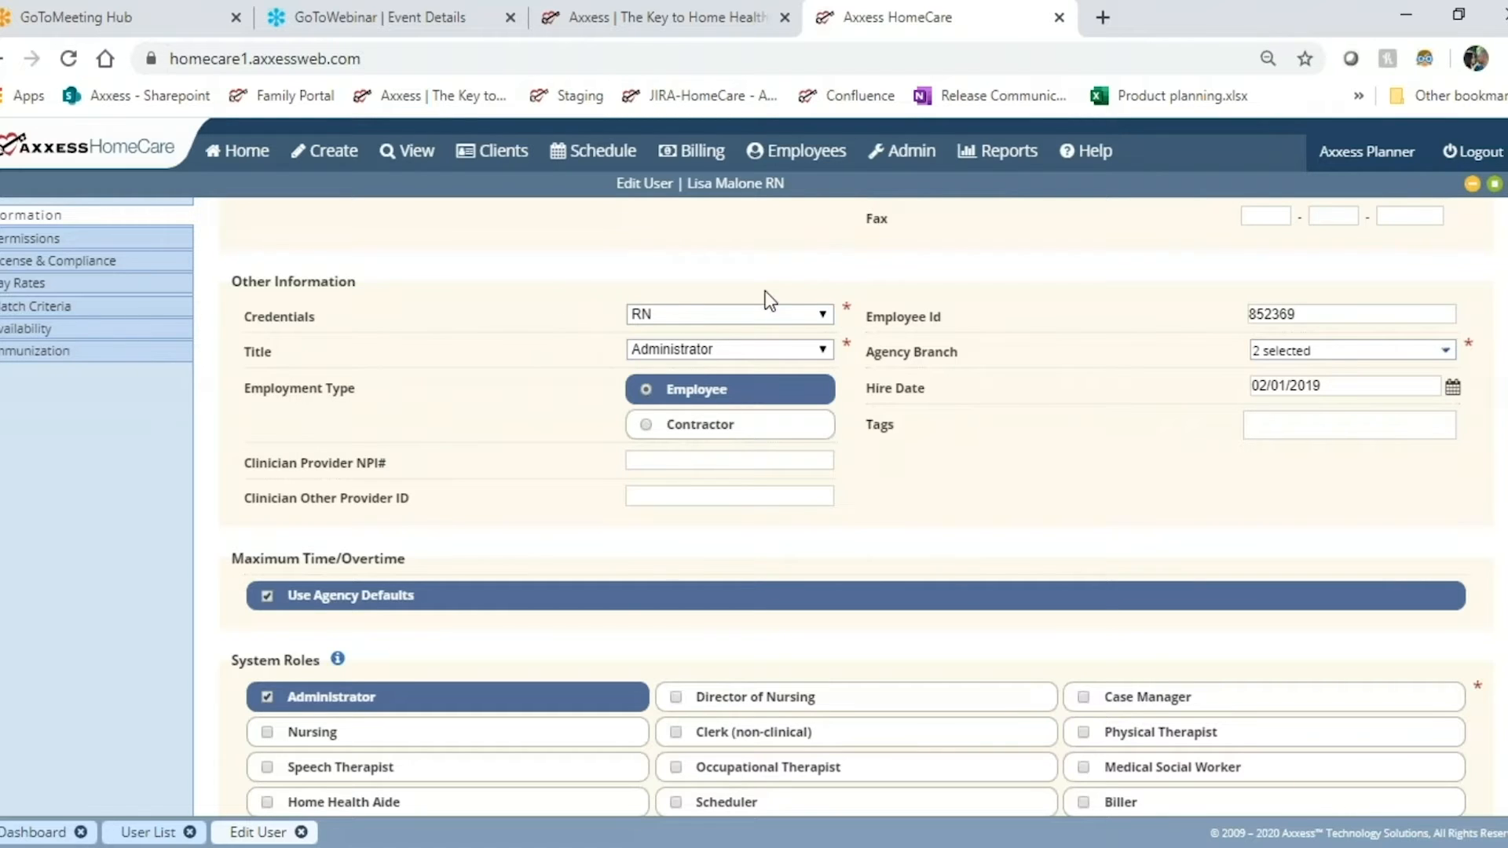
click(830, 315)
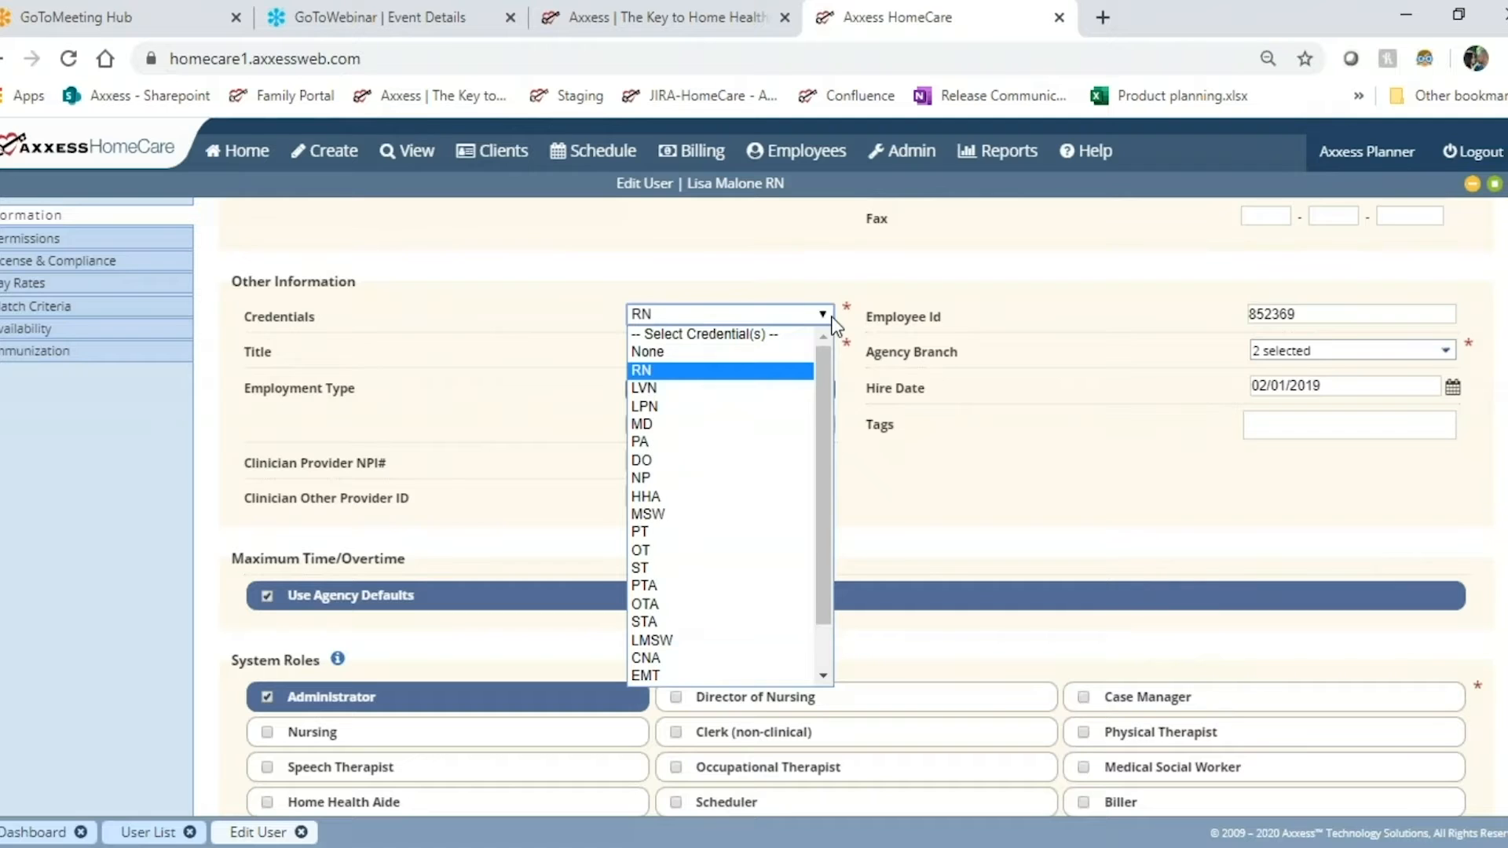
scroll(799, 398, down, 1)
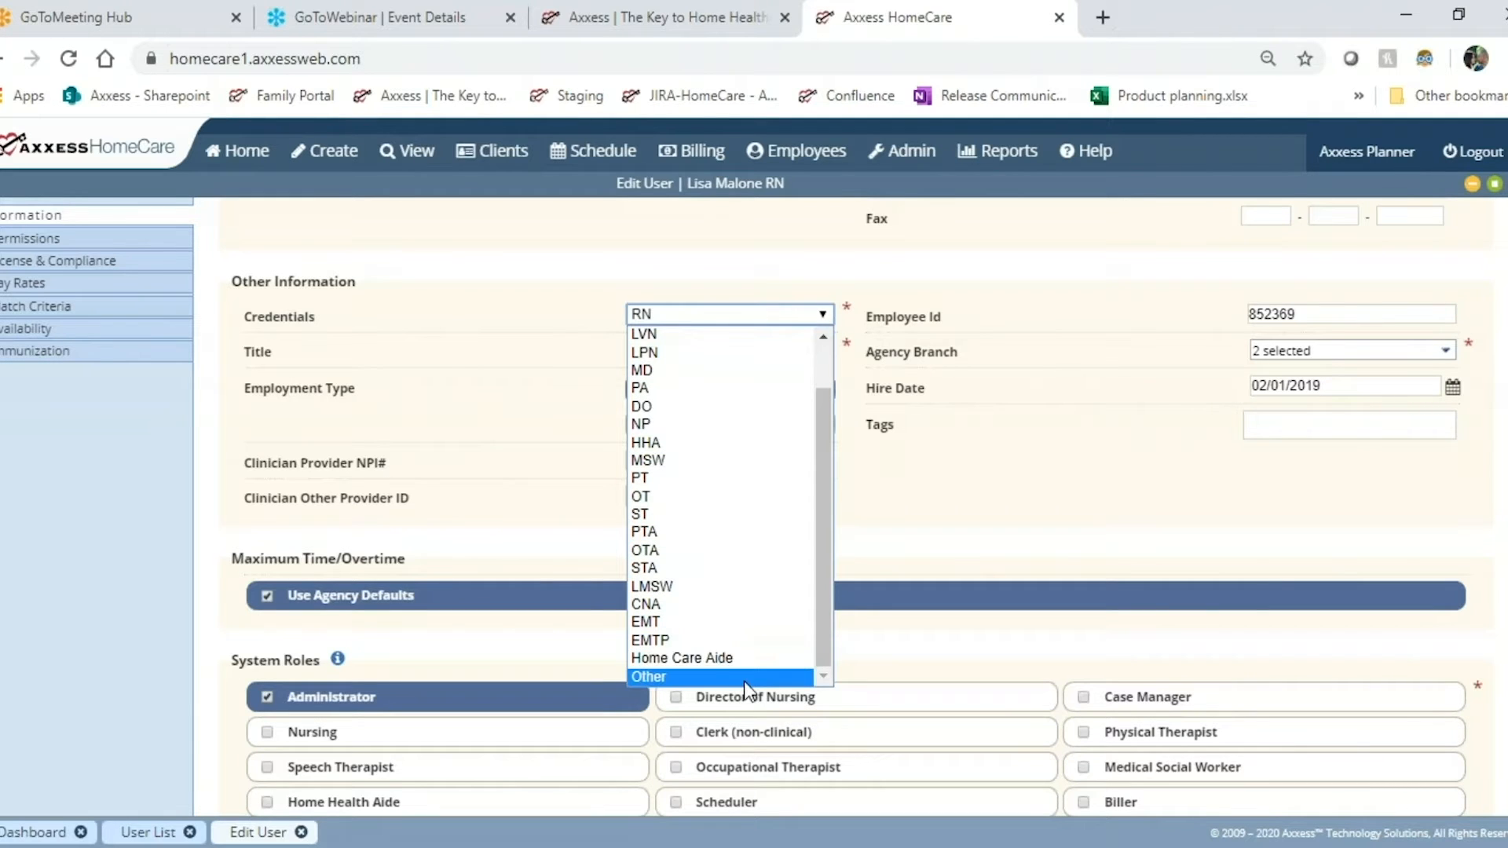
click(544, 447)
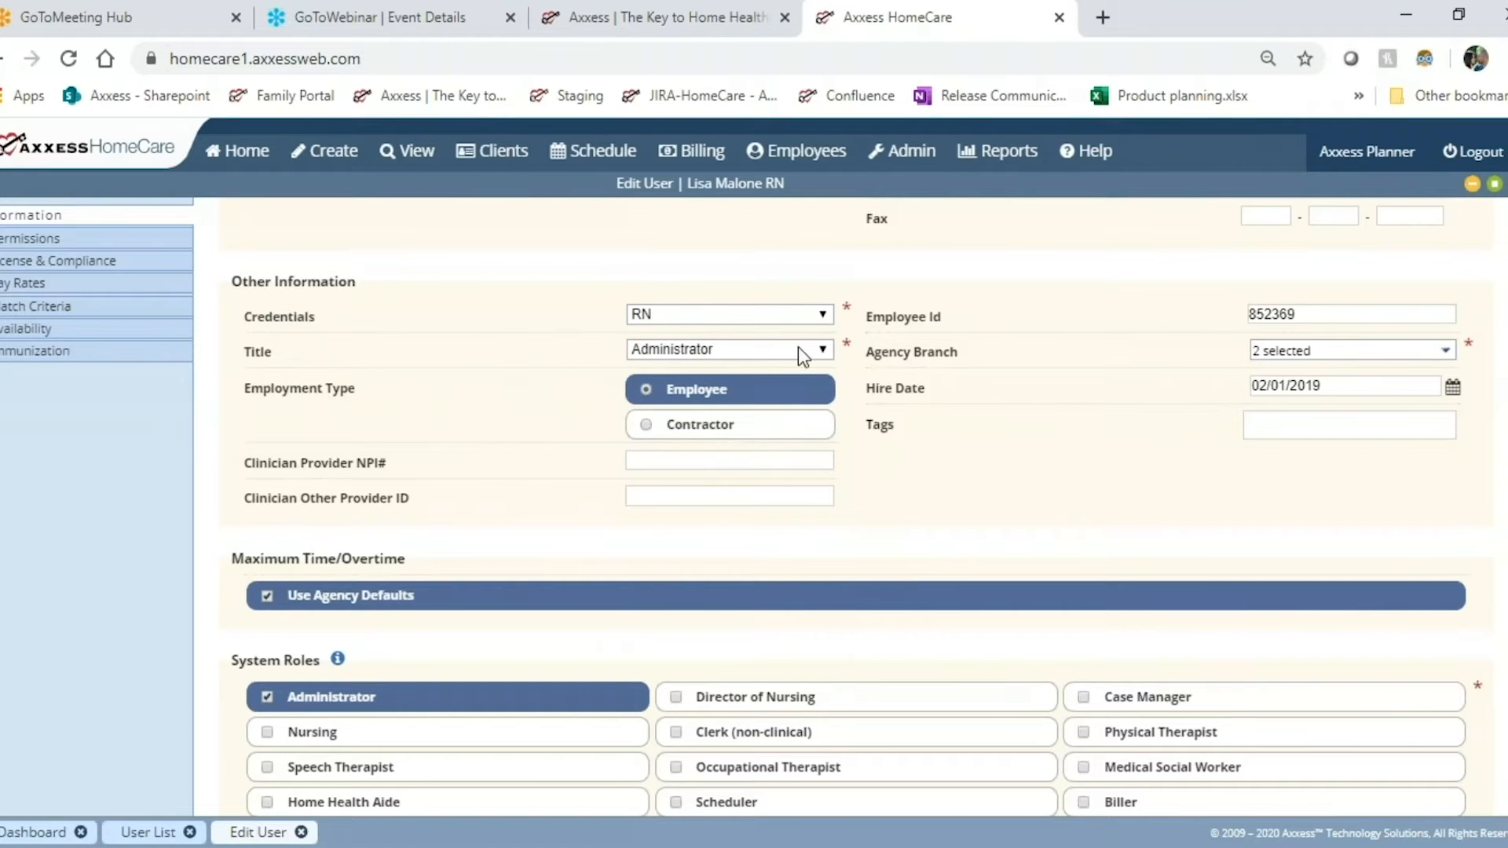
click(823, 347)
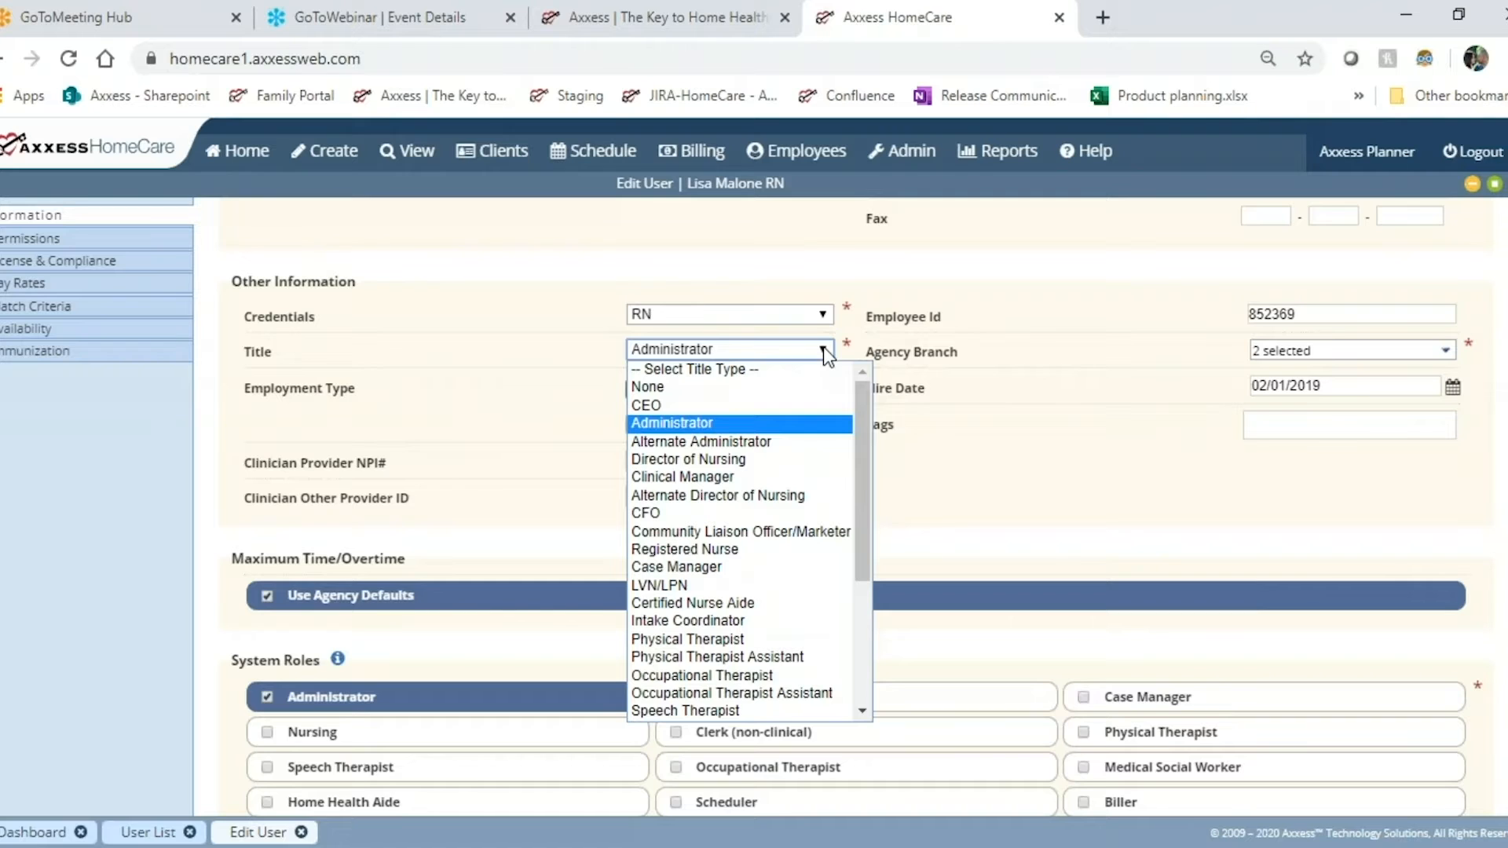
click(487, 355)
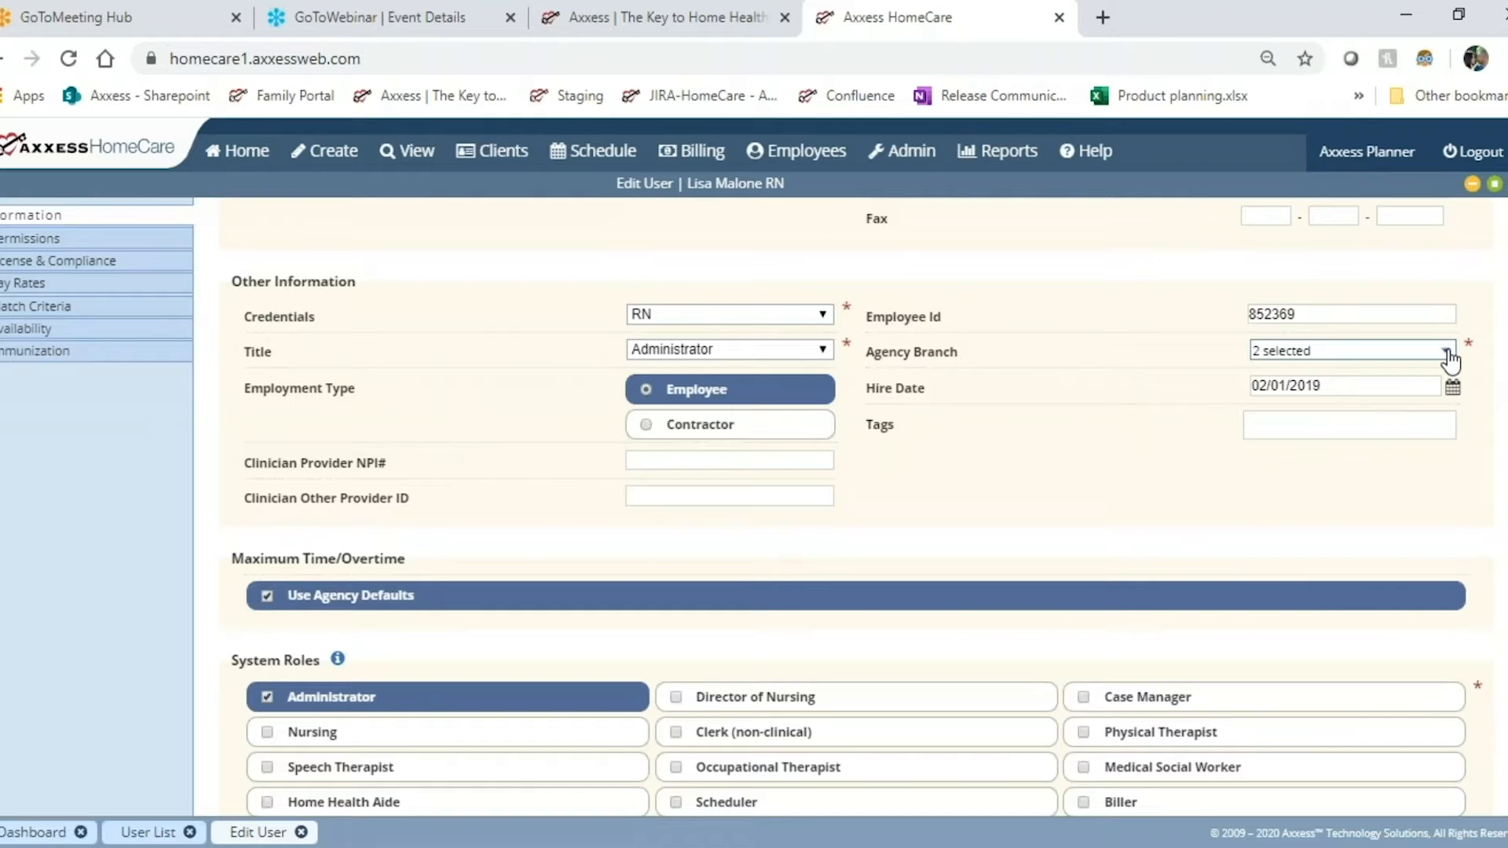
click(1447, 353)
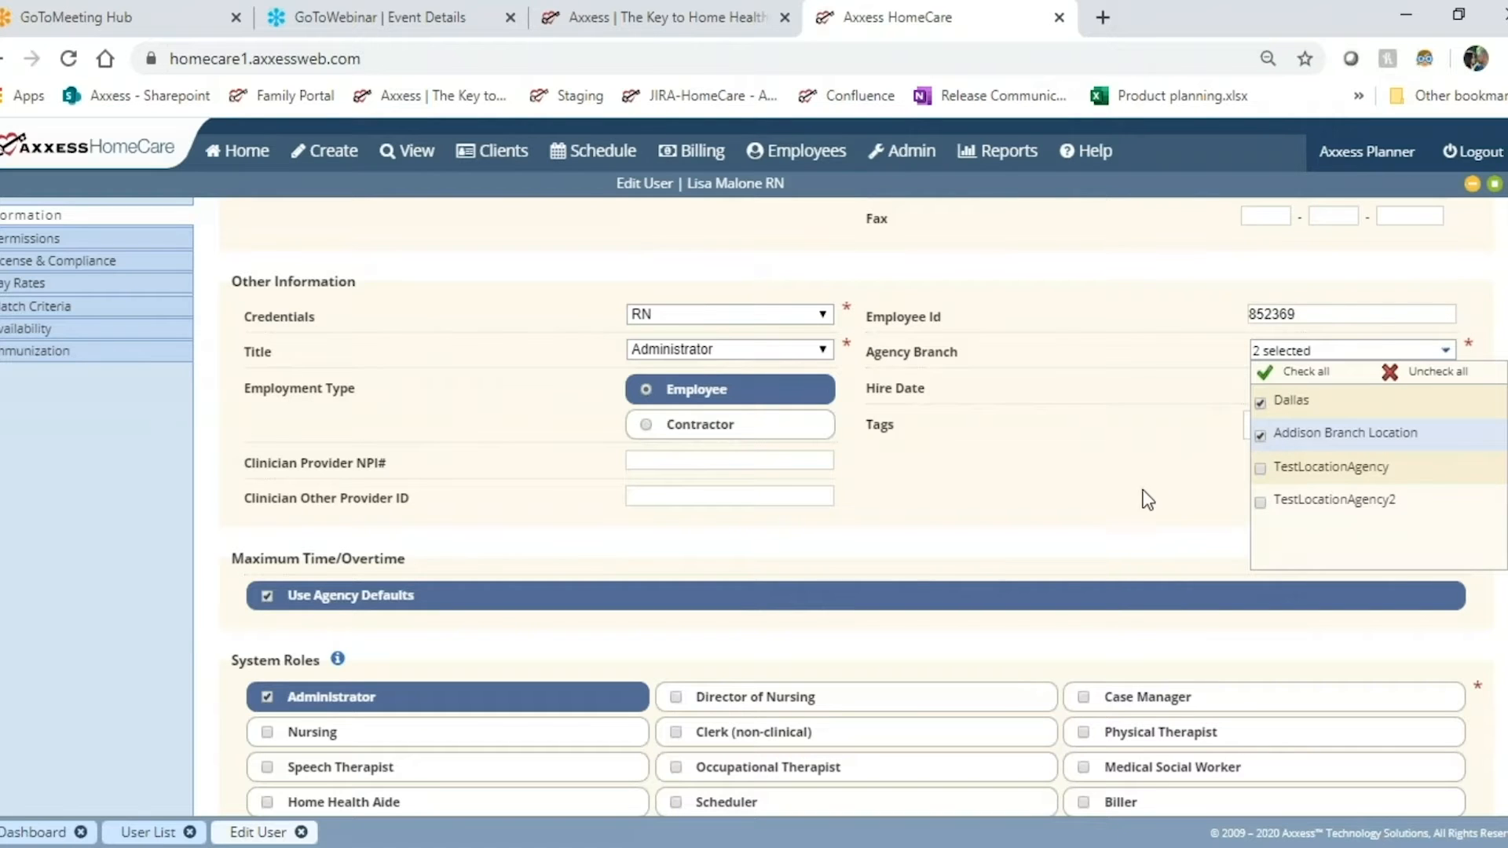
click(1086, 506)
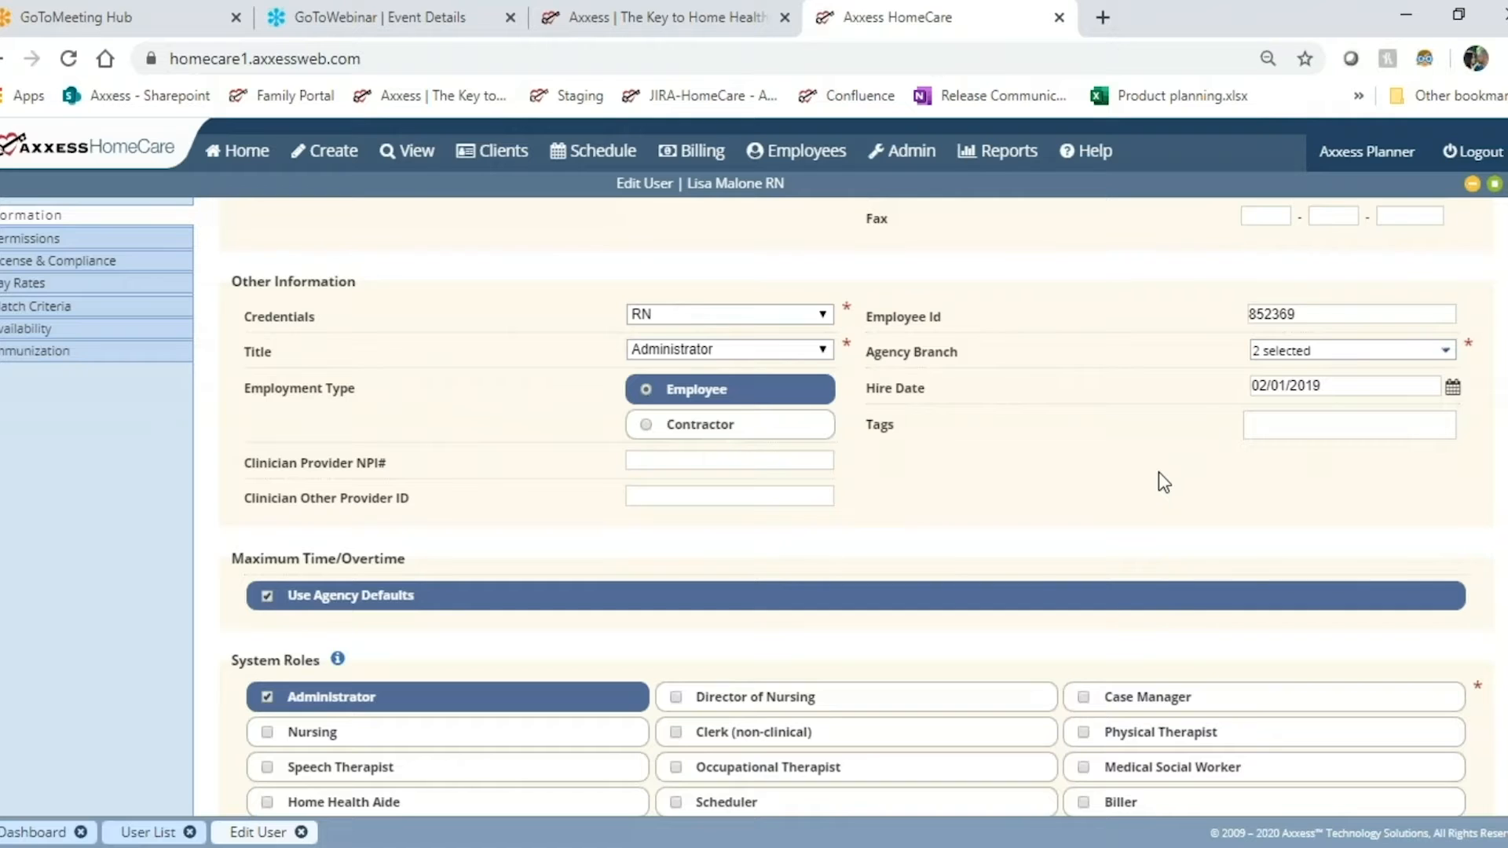
Add the North tag to the user's Other Information
click(1283, 424)
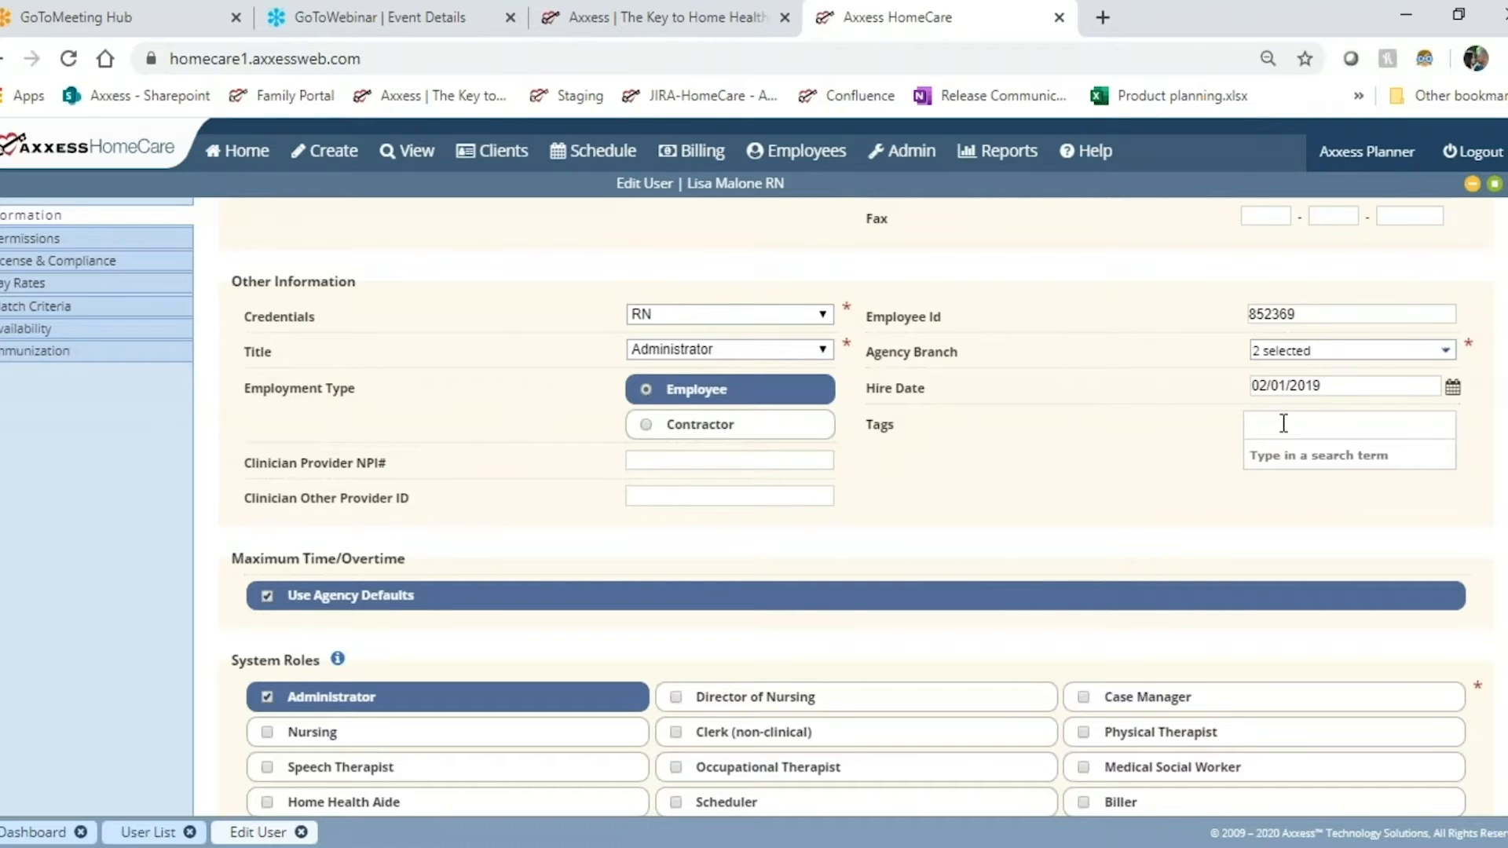
text(north)
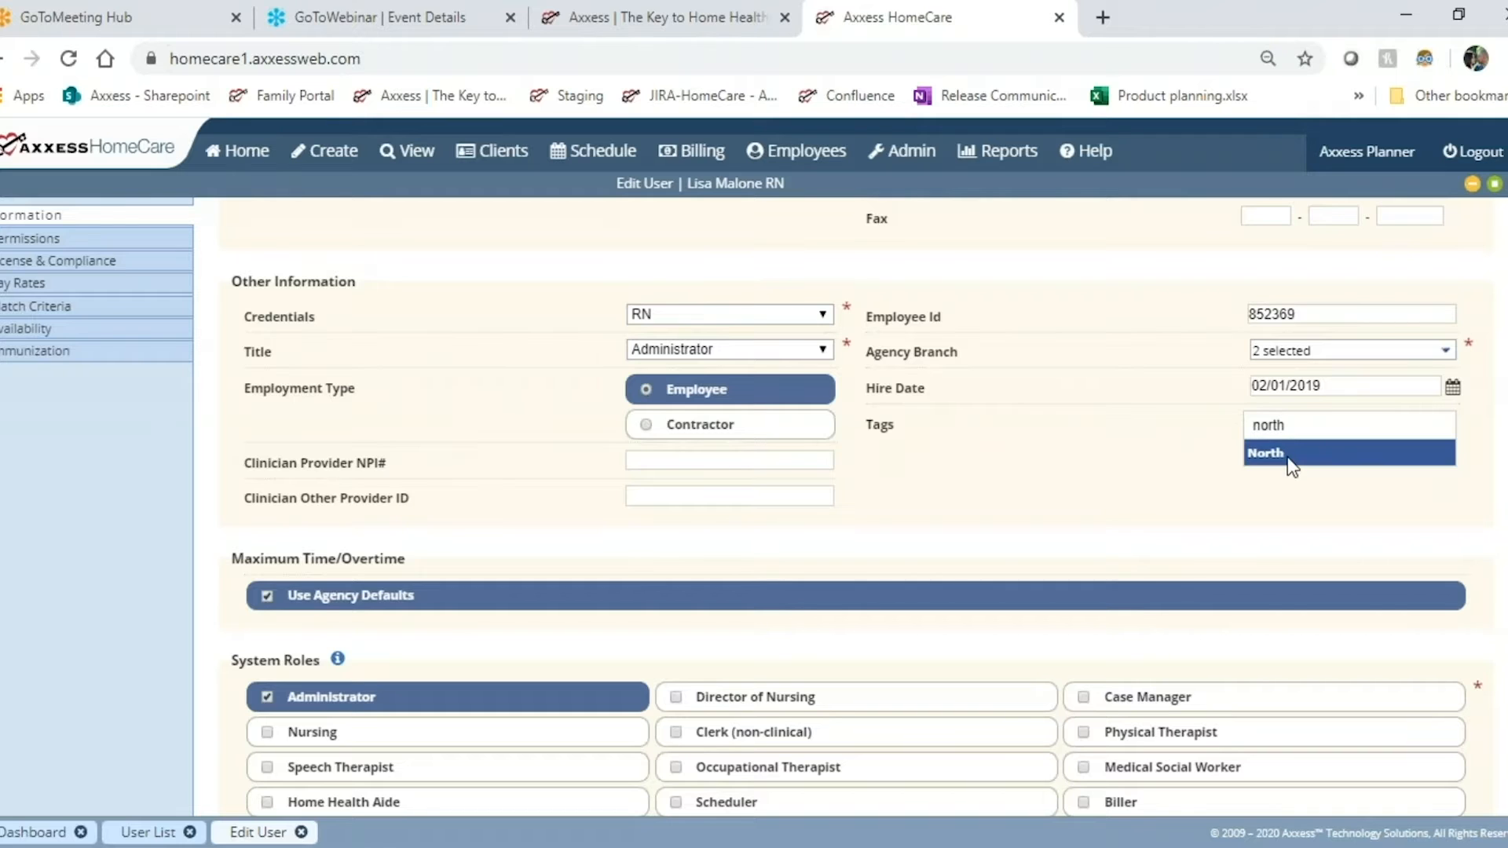
click(1287, 459)
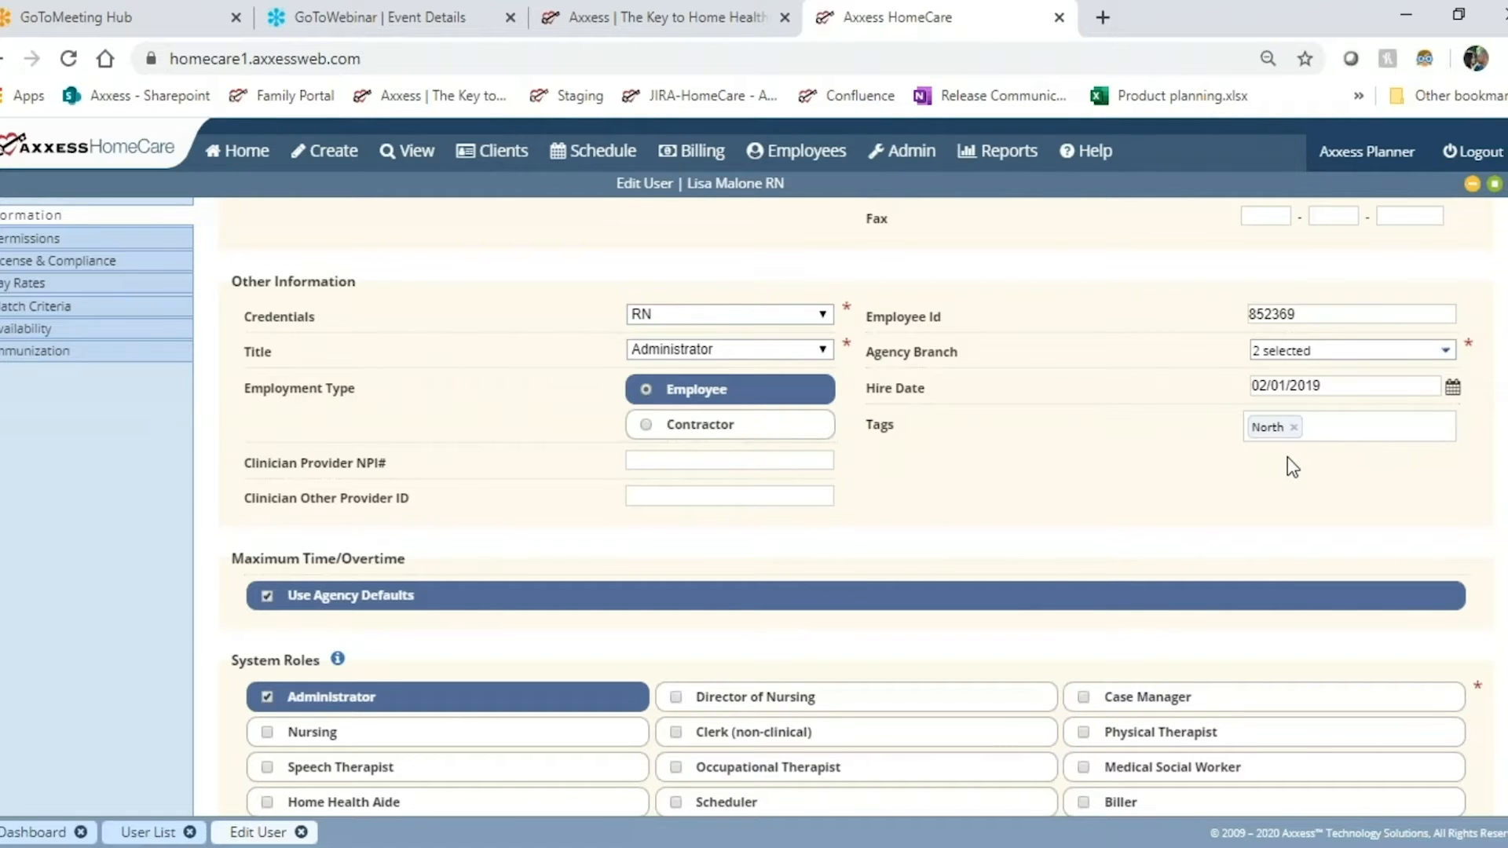
Turn off the agency defaults for Maximum Time/Overtime to view the individual limits, and turn them back on
scroll(915, 478, down, 2)
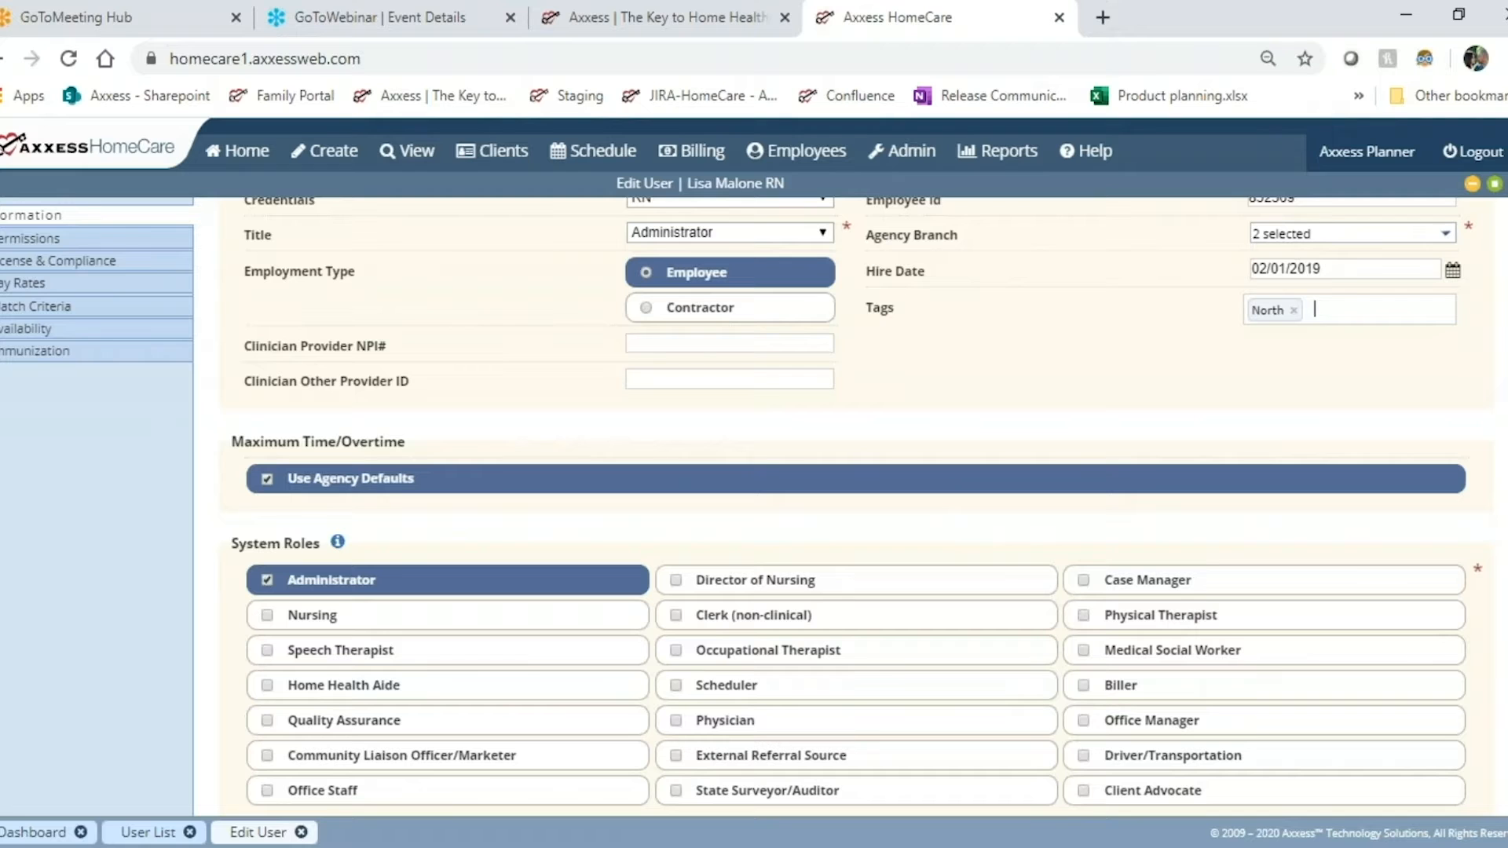
scroll(516, 428, down, 2)
scroll(514, 424, down, 2)
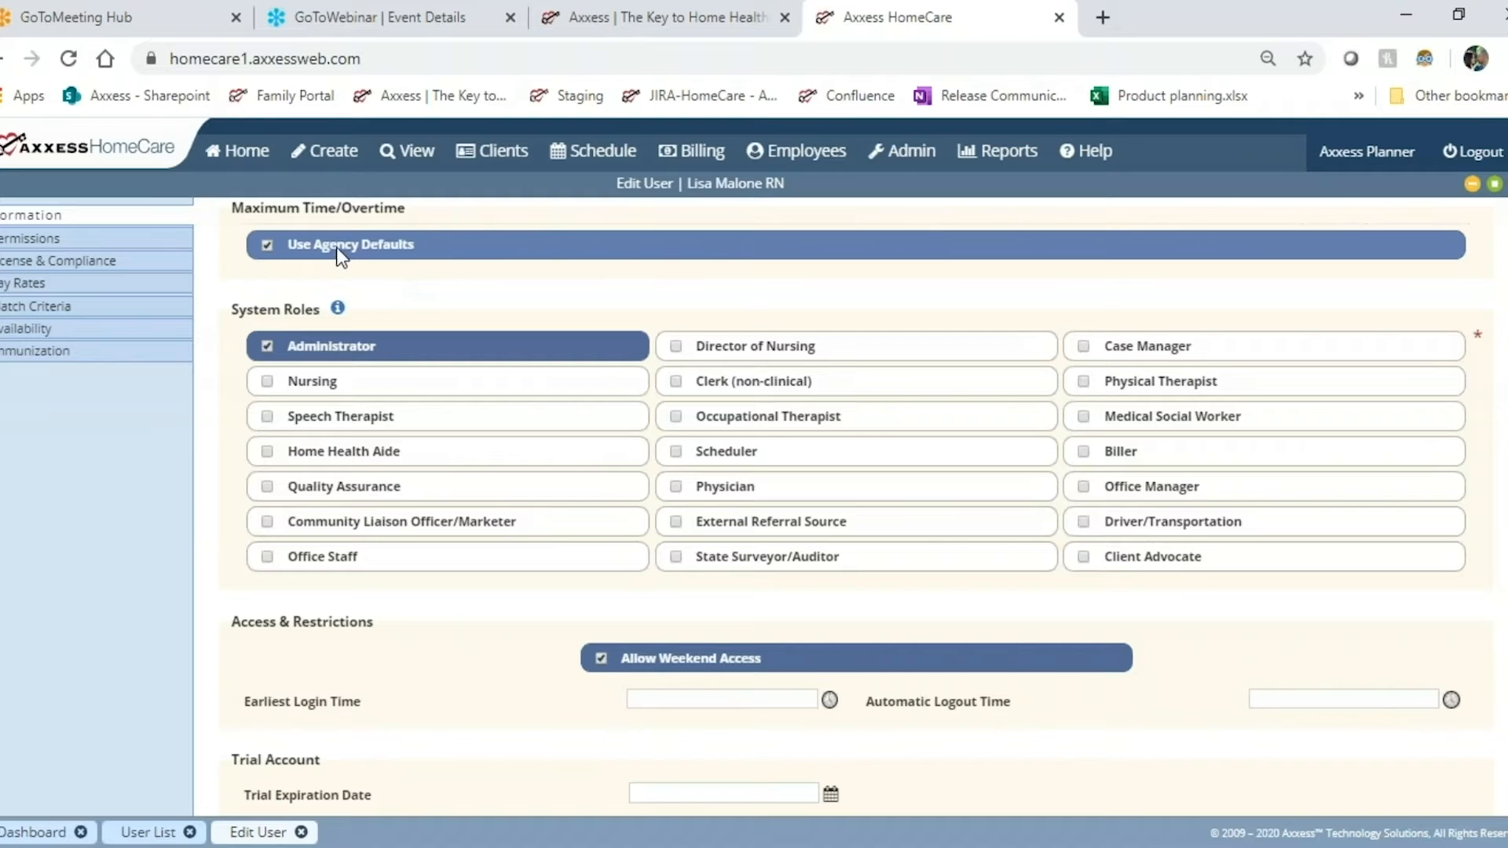
click(267, 245)
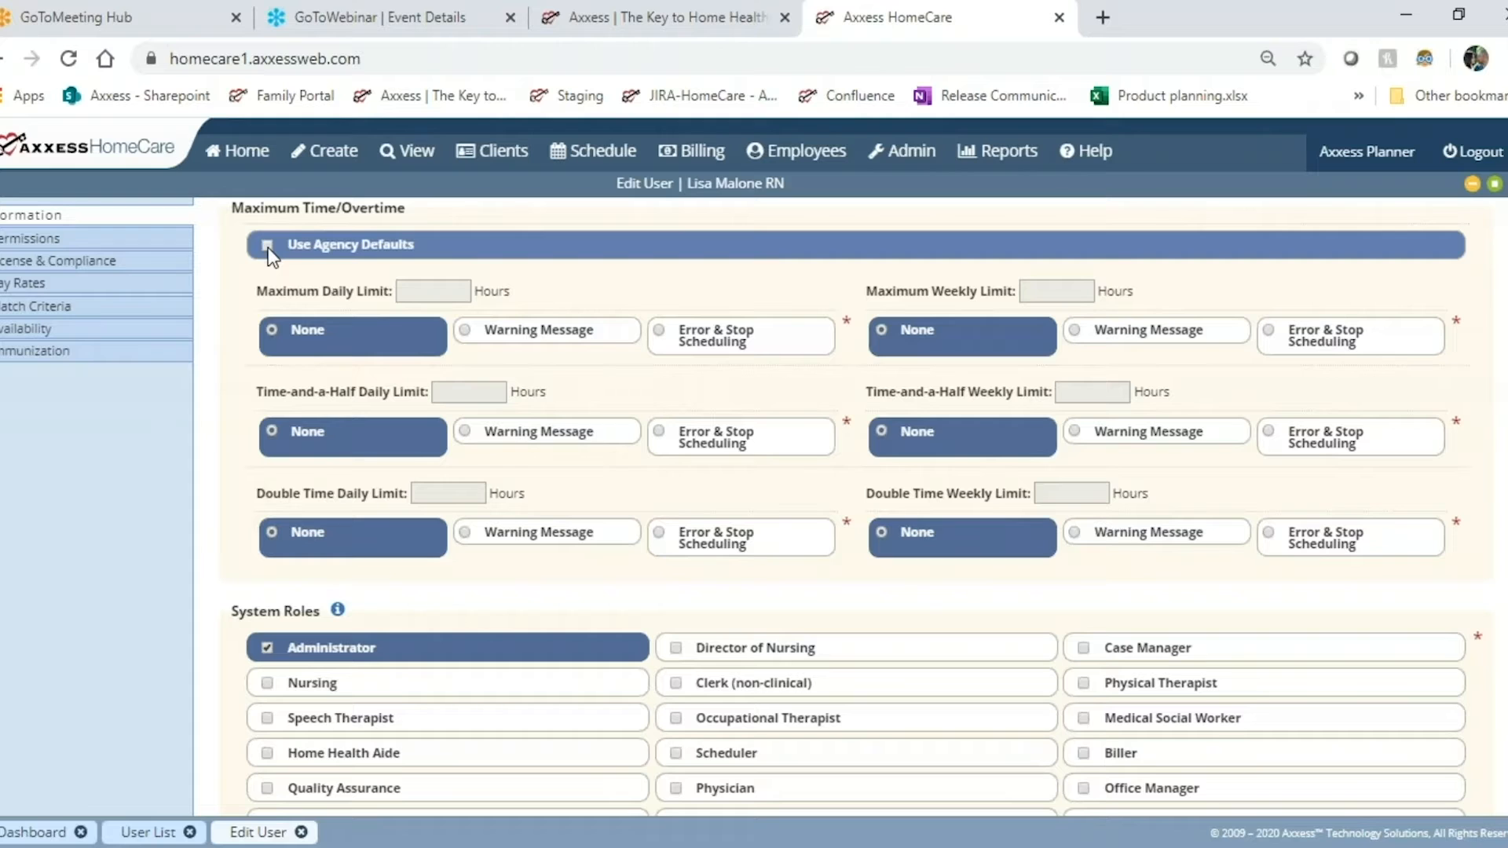
click(267, 245)
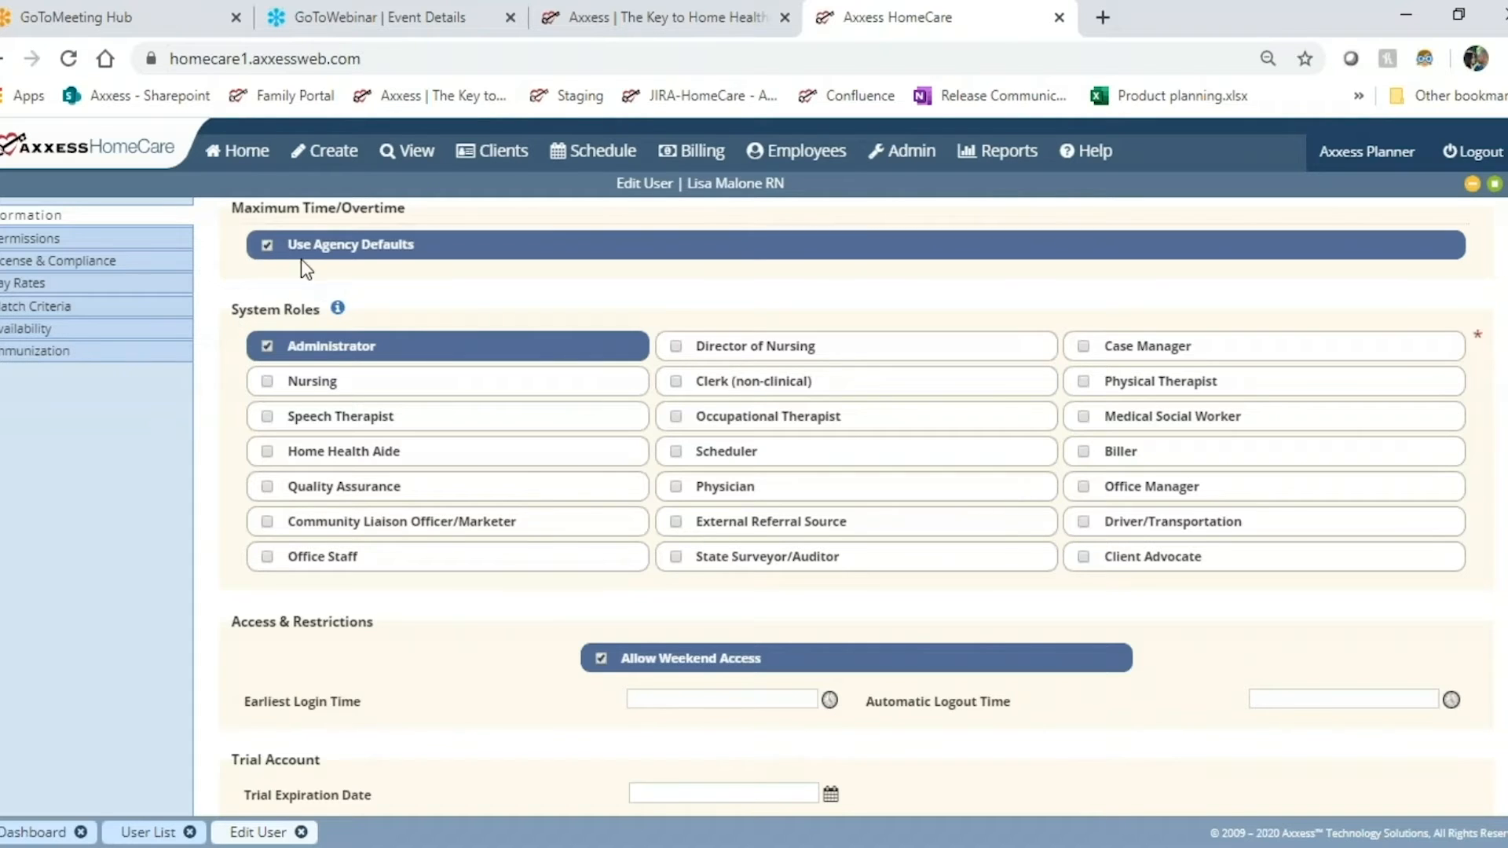
Try toggling the user's Administrator system role off and back on
mouse_move(341, 309)
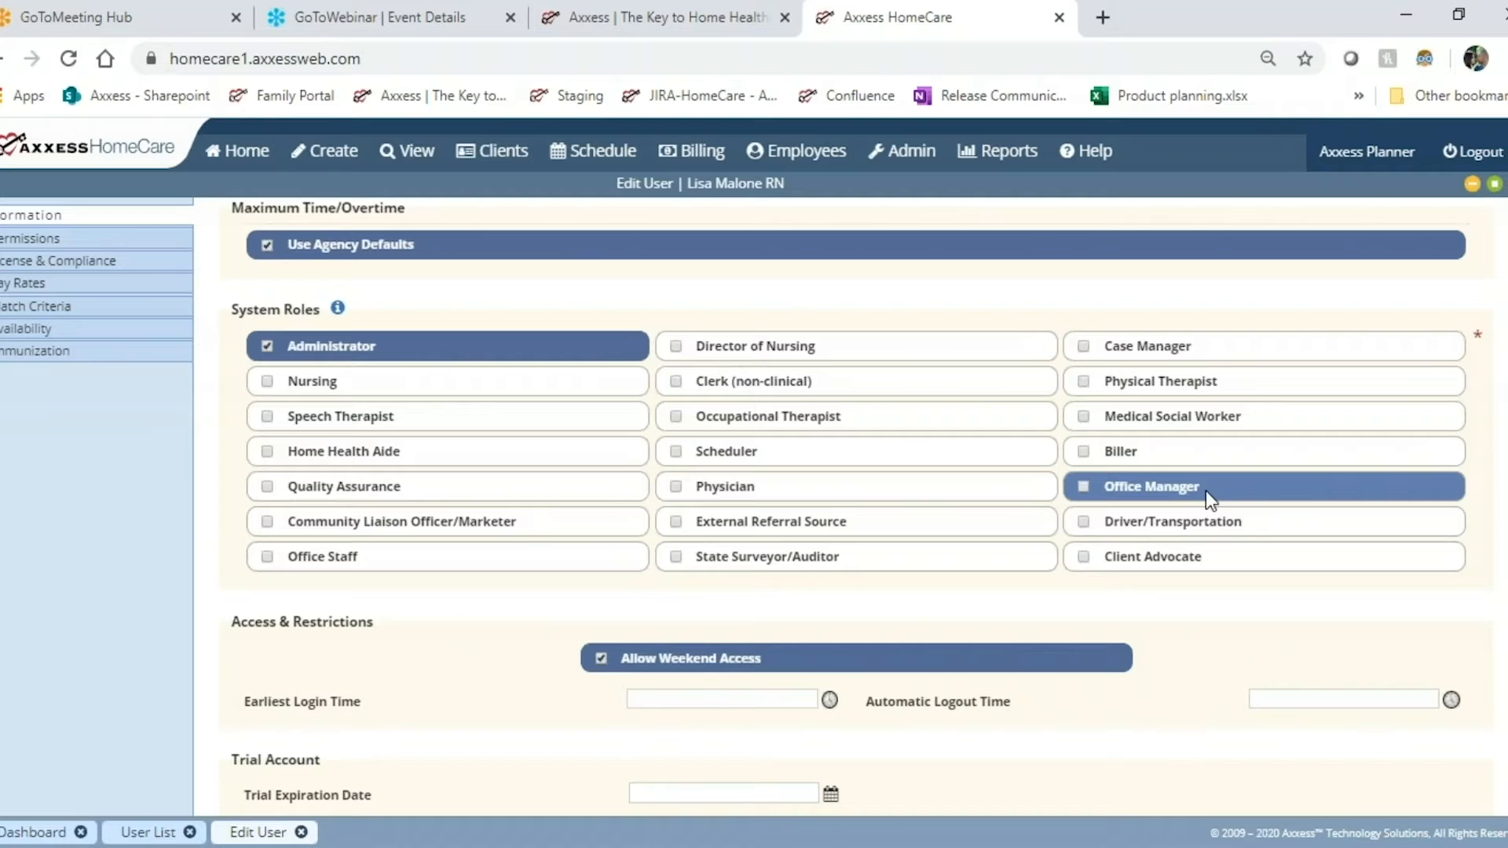
click(1186, 494)
click(267, 344)
click(267, 344)
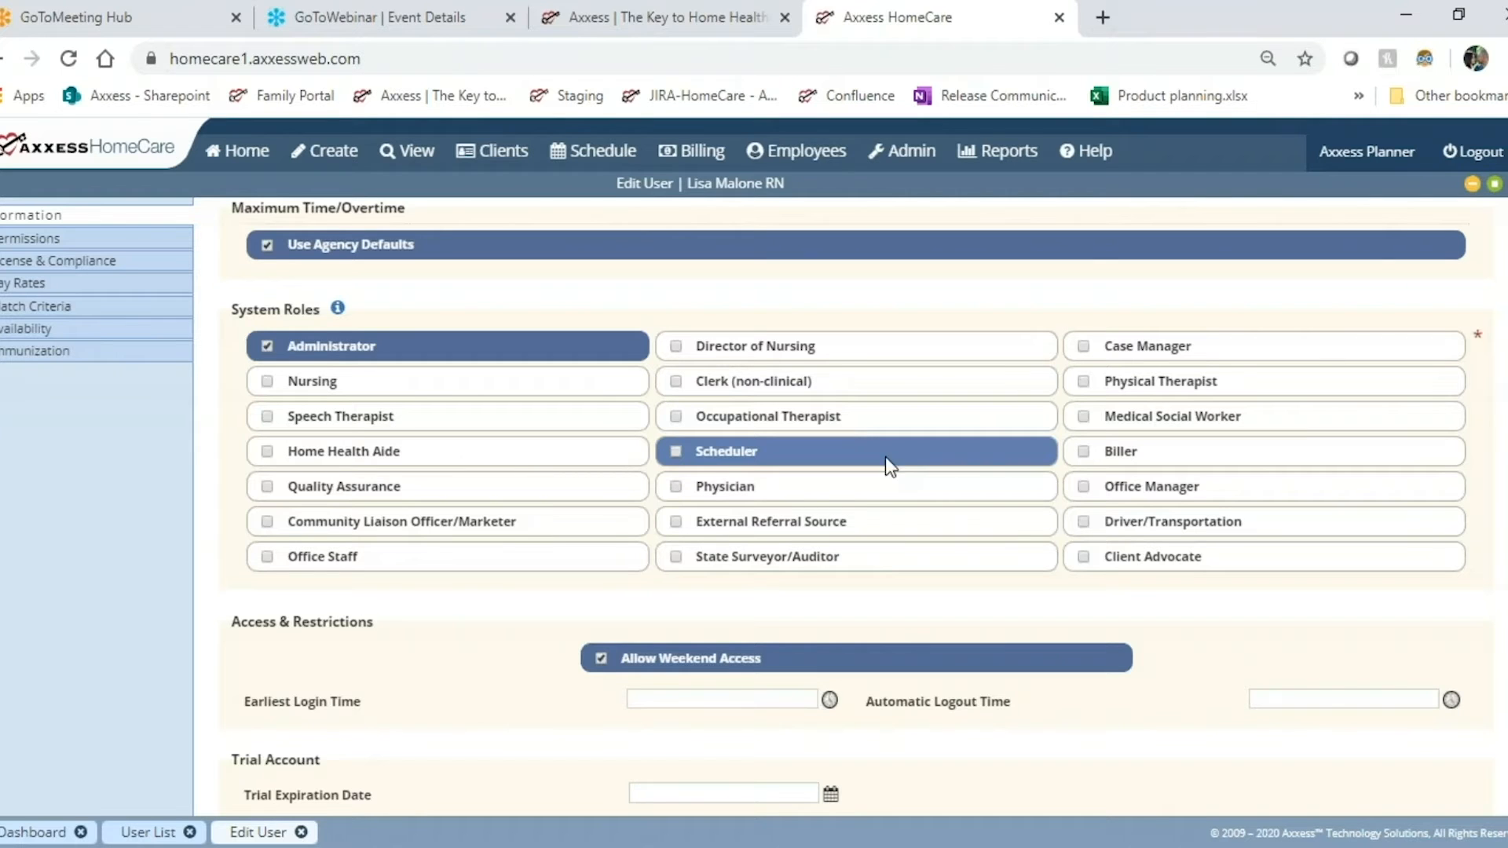
scroll(205, 667, down, 2)
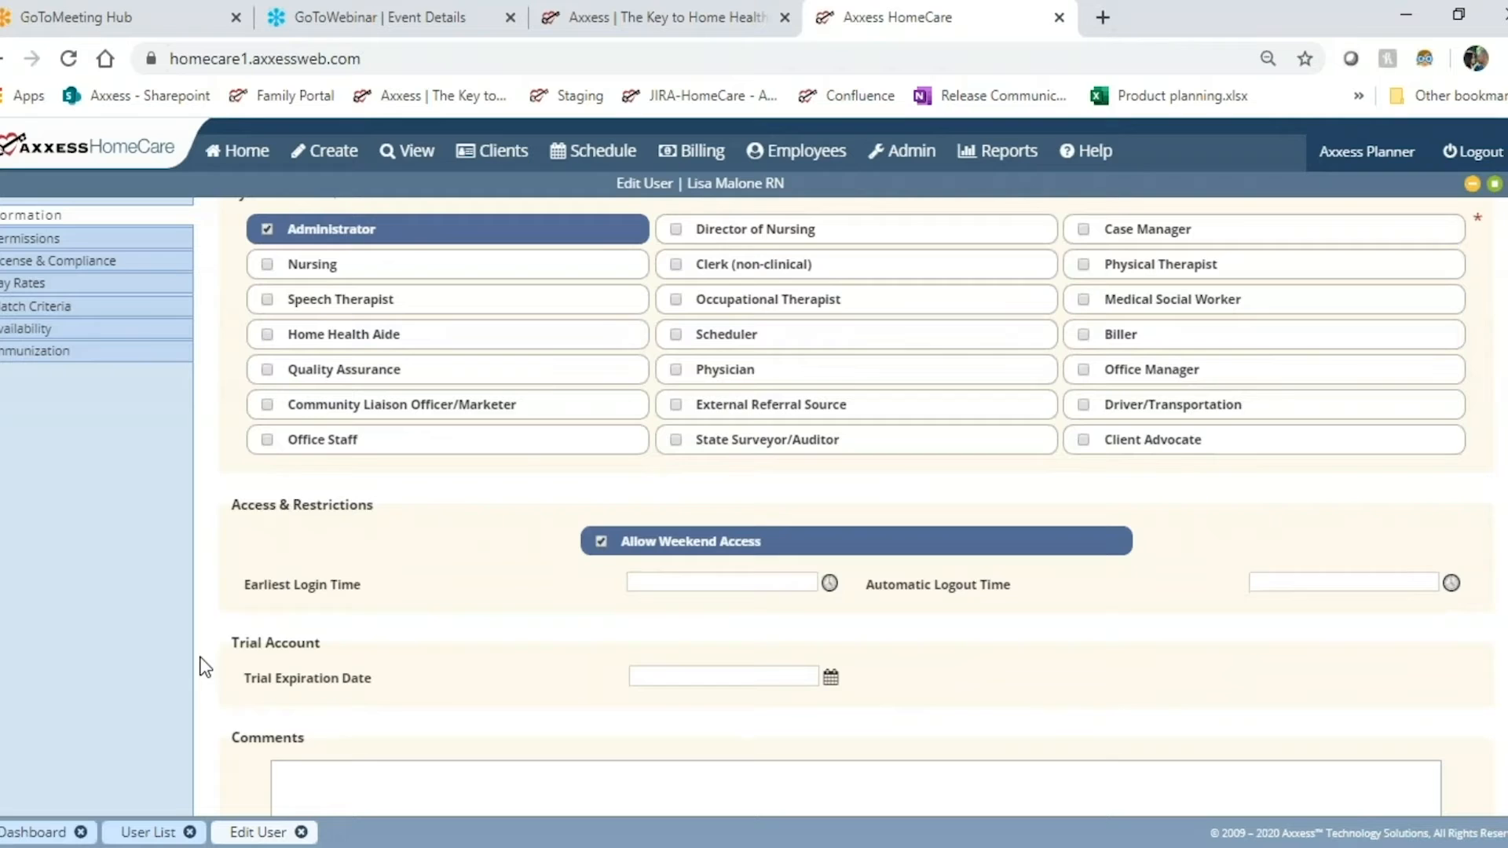
Save the user's information after reviewing access restrictions, trial account and comments, and continue to the Permissions section
scroll(204, 667, down, 2)
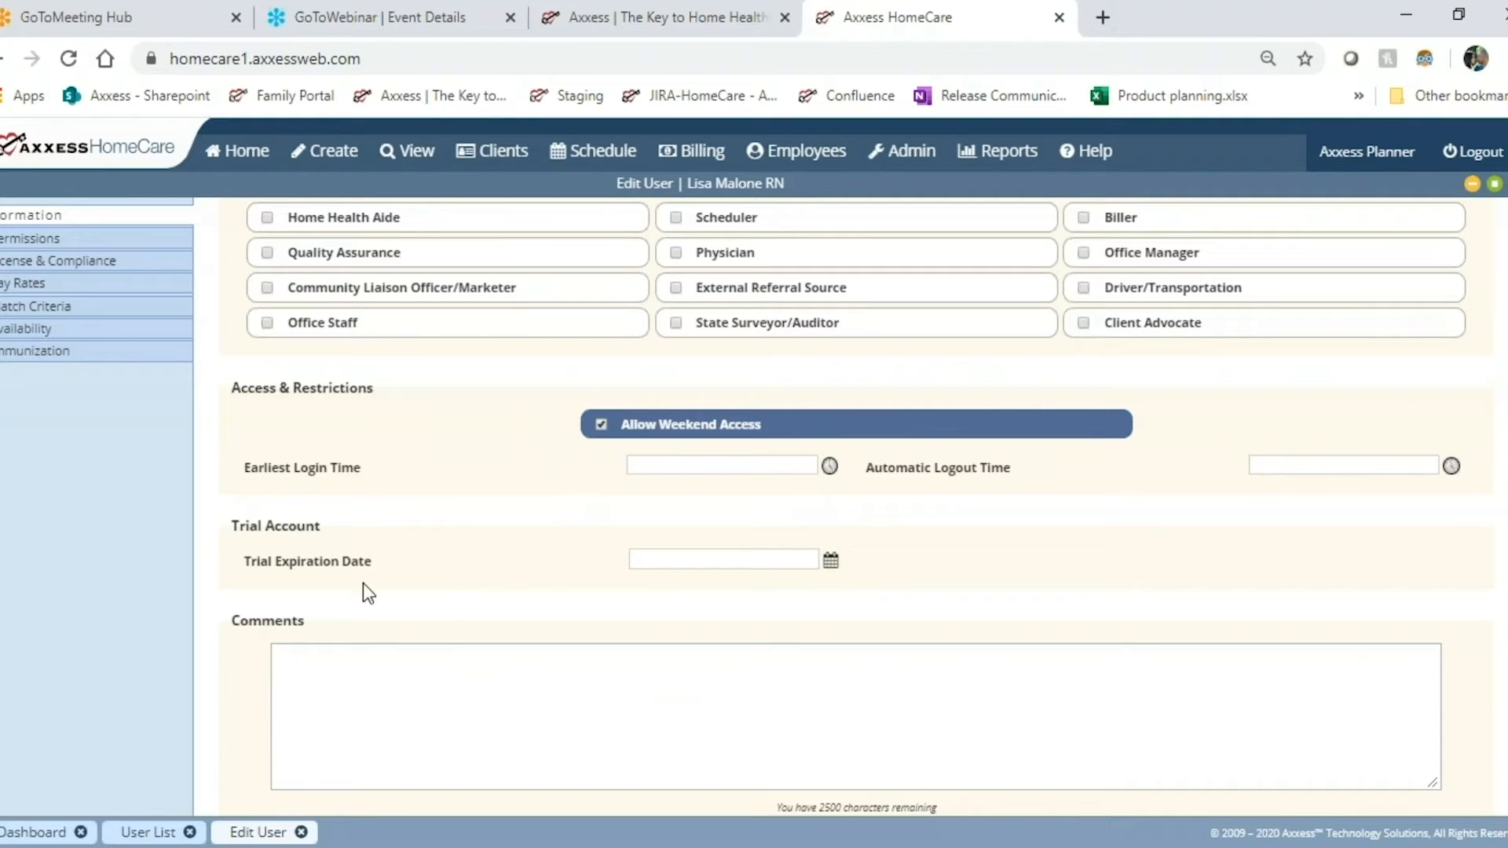
scroll(458, 550, down, 1)
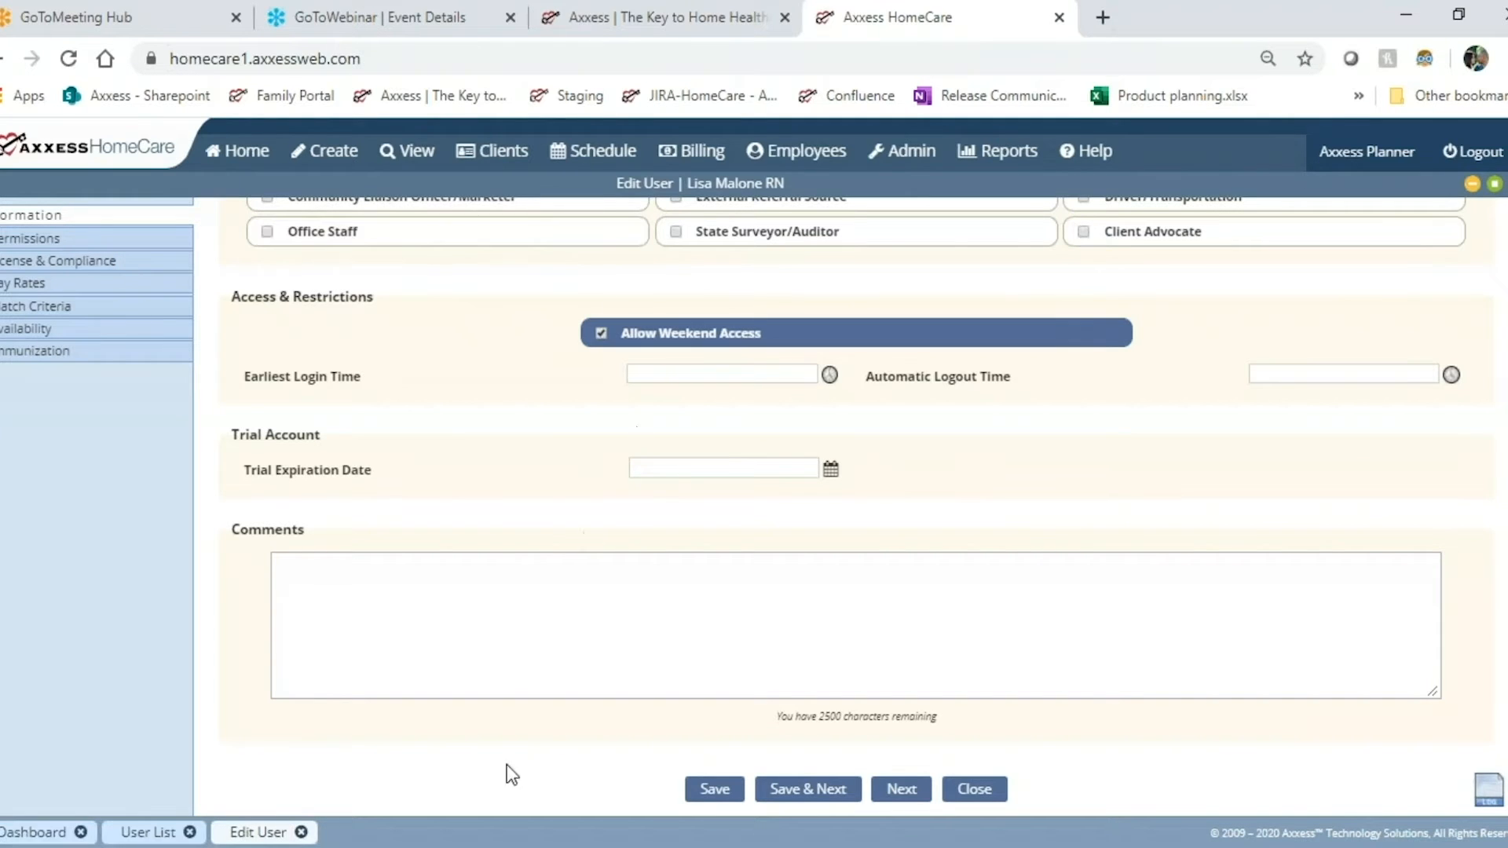
click(817, 792)
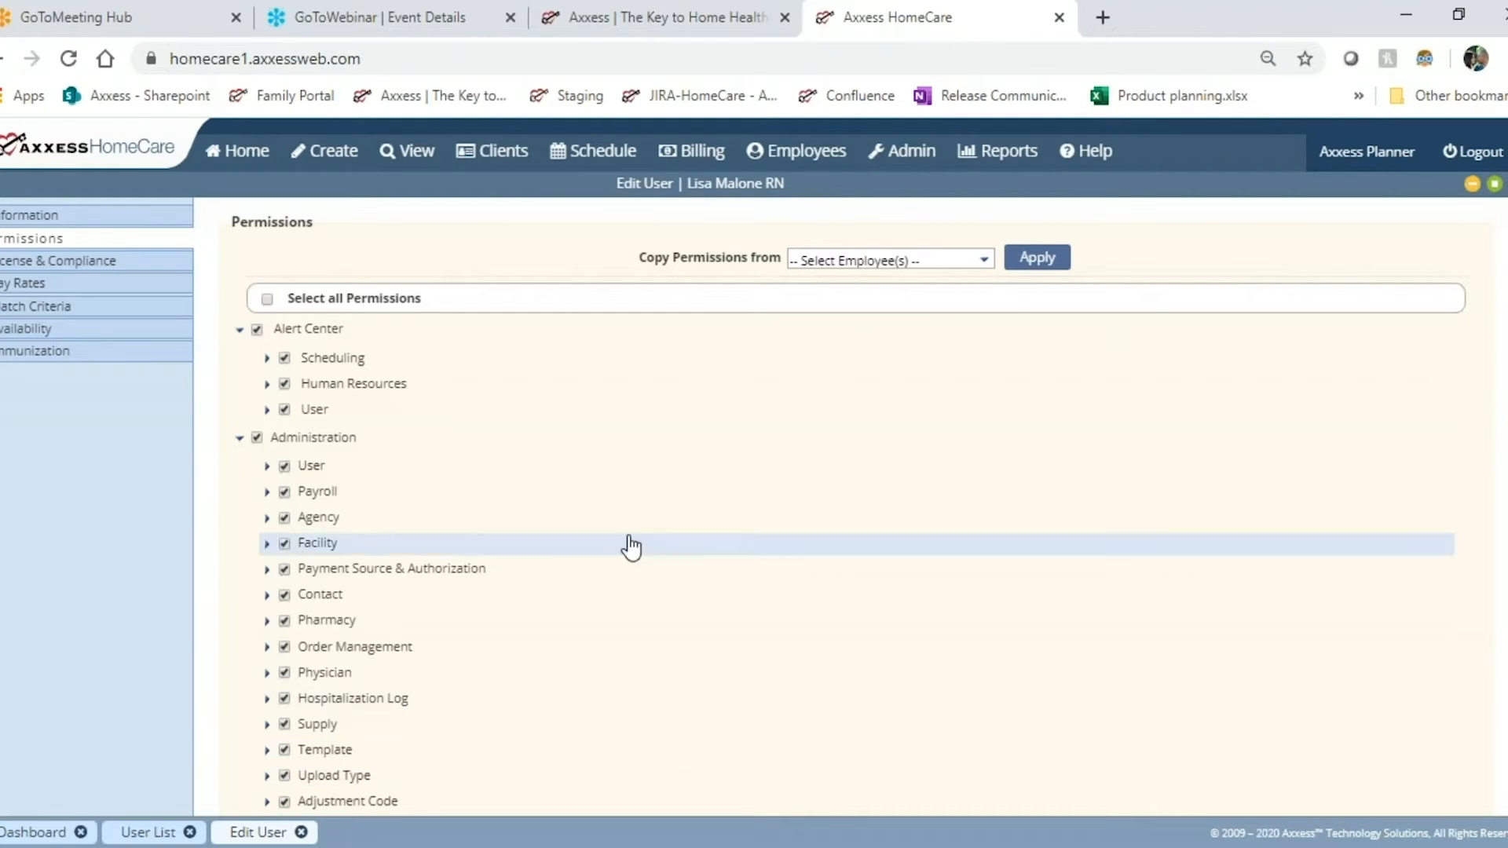
Collapse the Alert Center, Administration, Billing and Clerical permission categories to get an overview of the category list
click(241, 333)
click(240, 357)
click(240, 381)
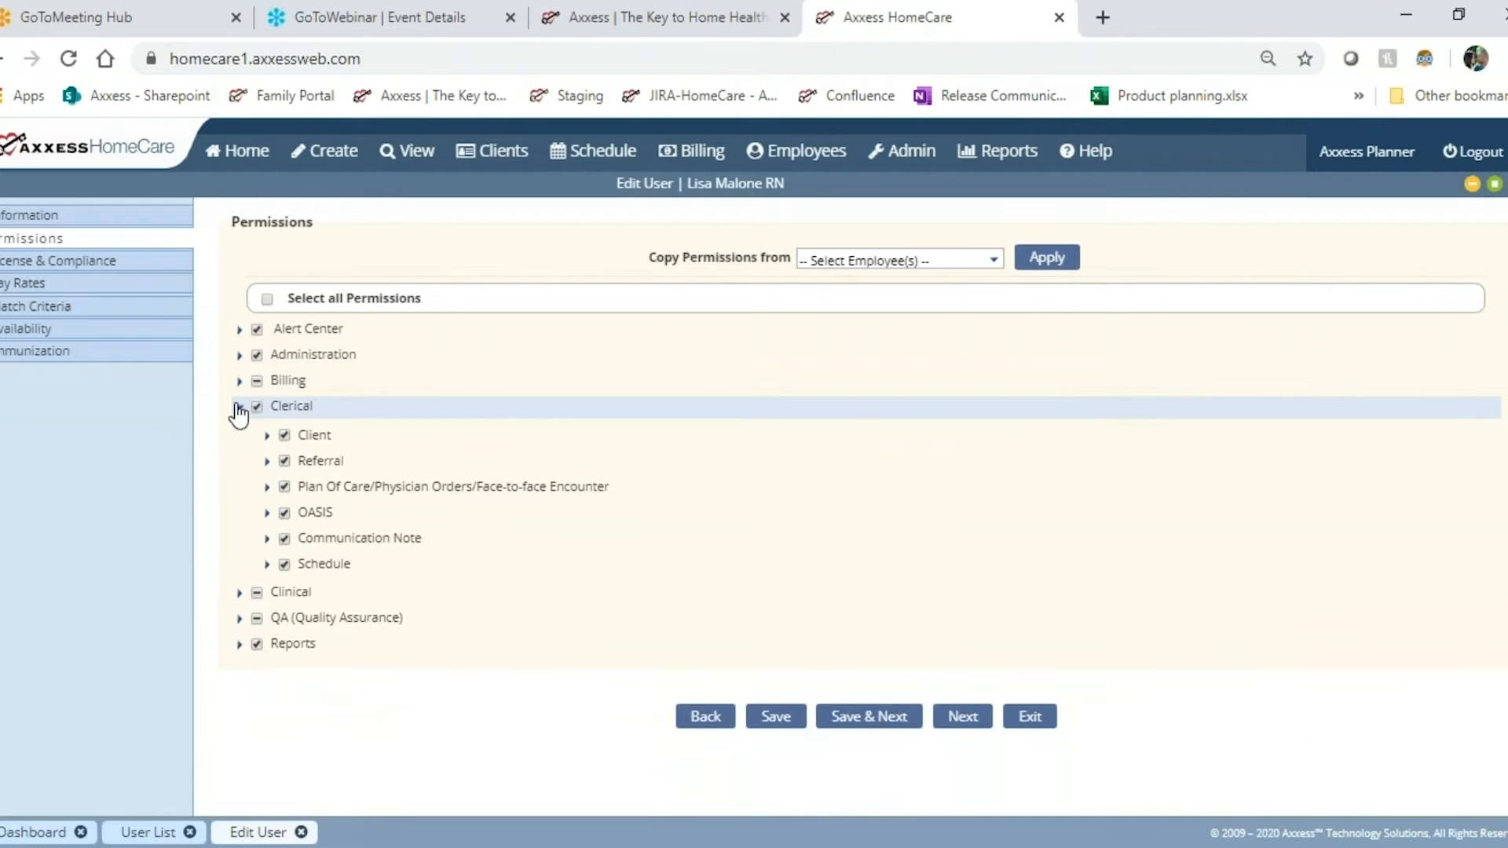
click(239, 408)
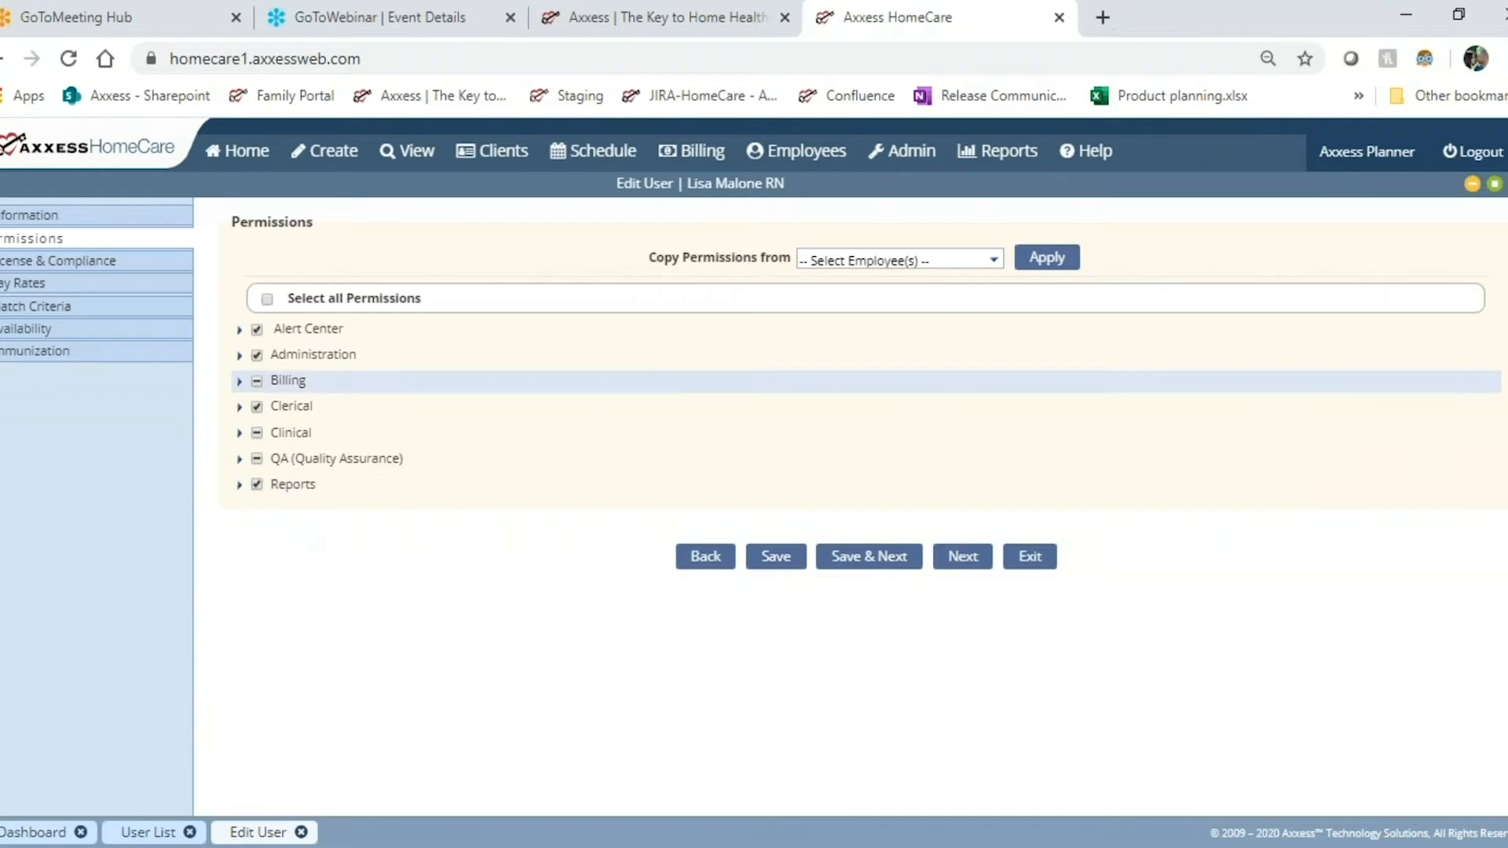
View the Alert Center and close it, and expand the Scheduling permissions in the Alert Center category
click(238, 331)
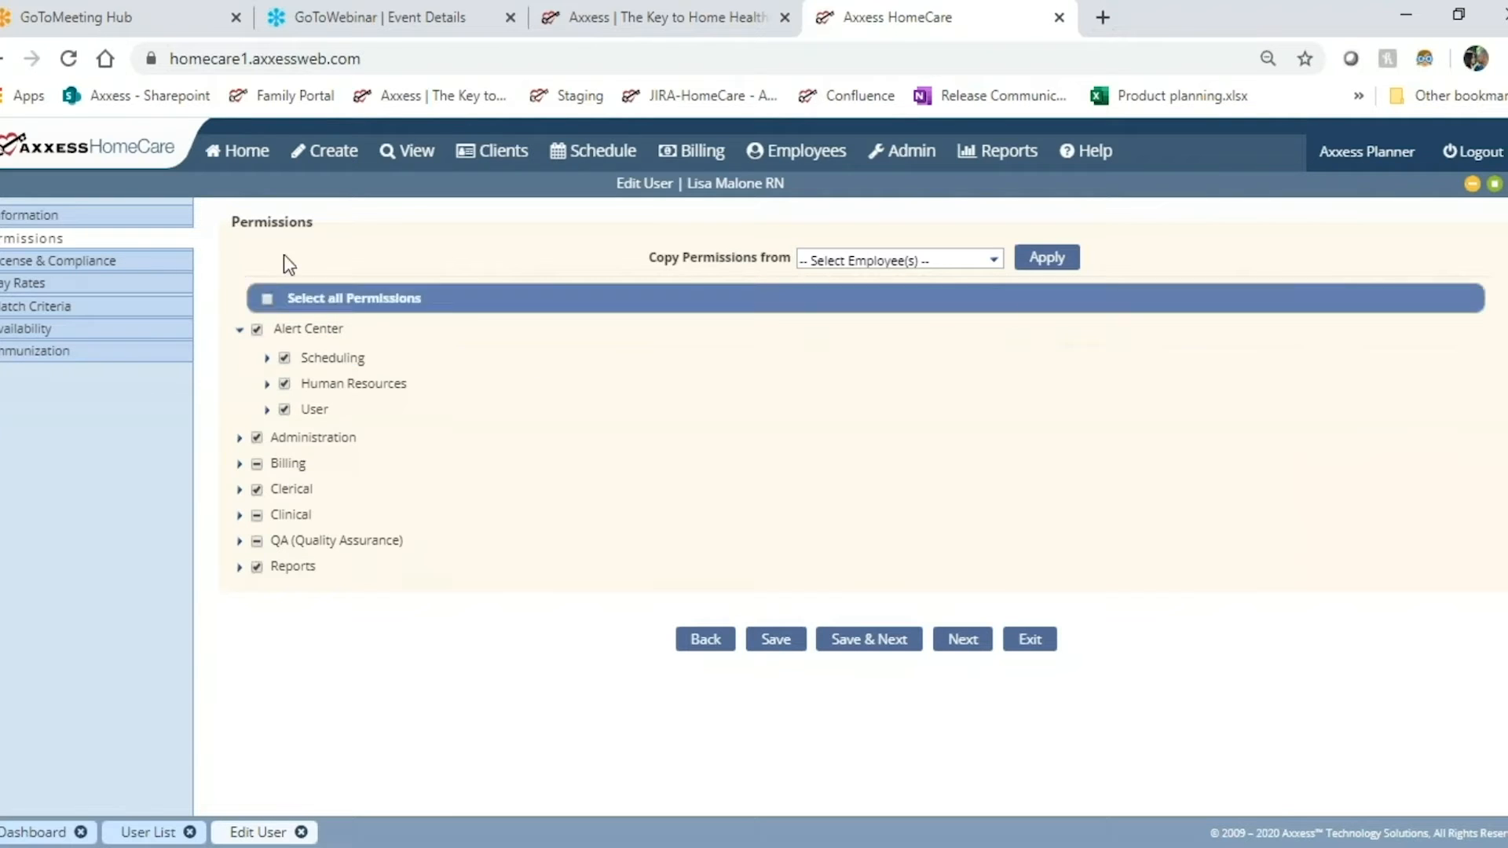
mouse_move(250, 154)
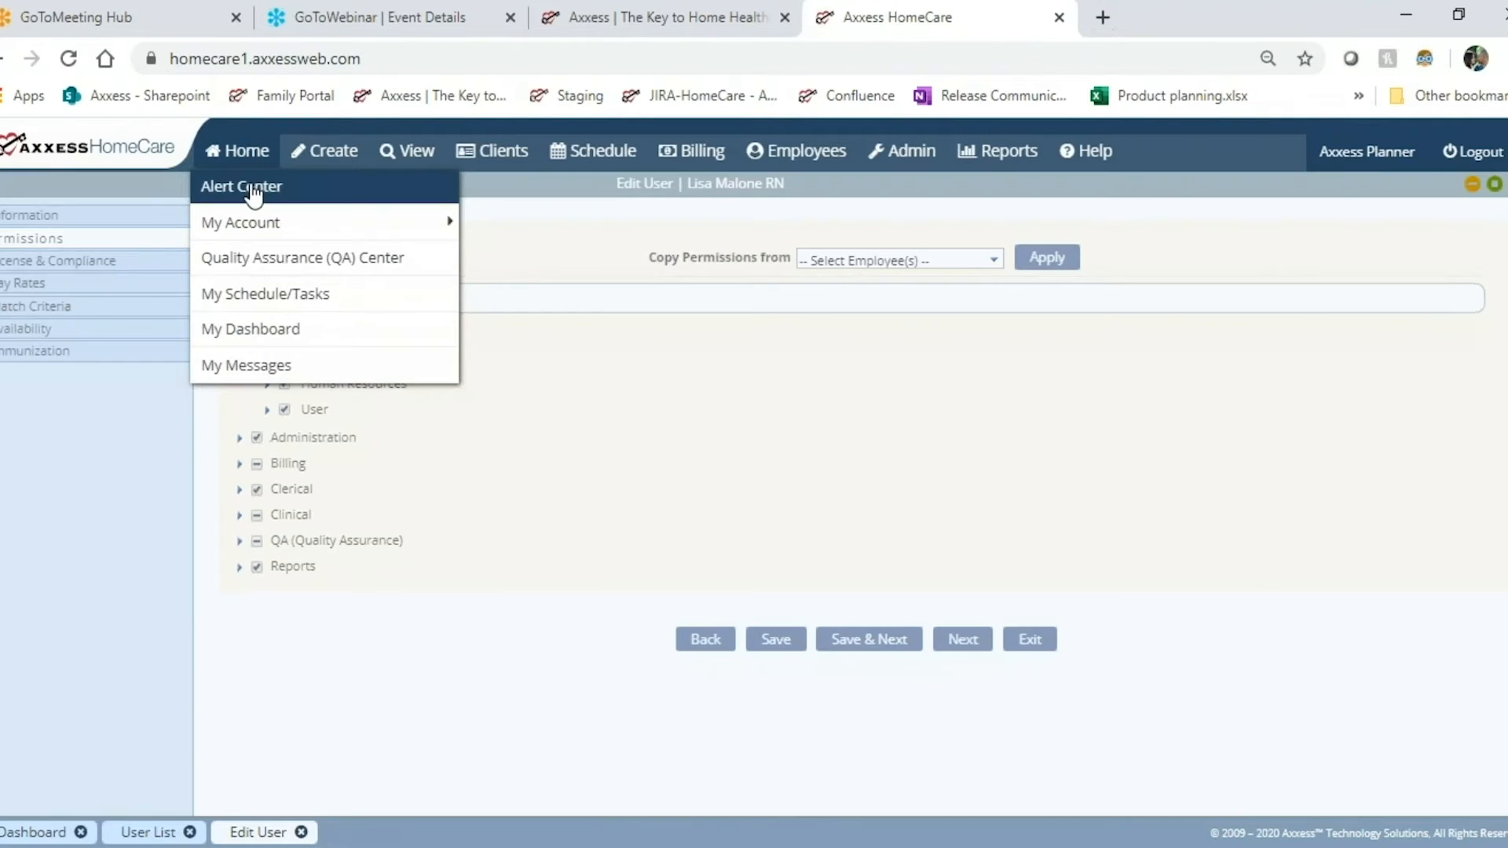
click(253, 189)
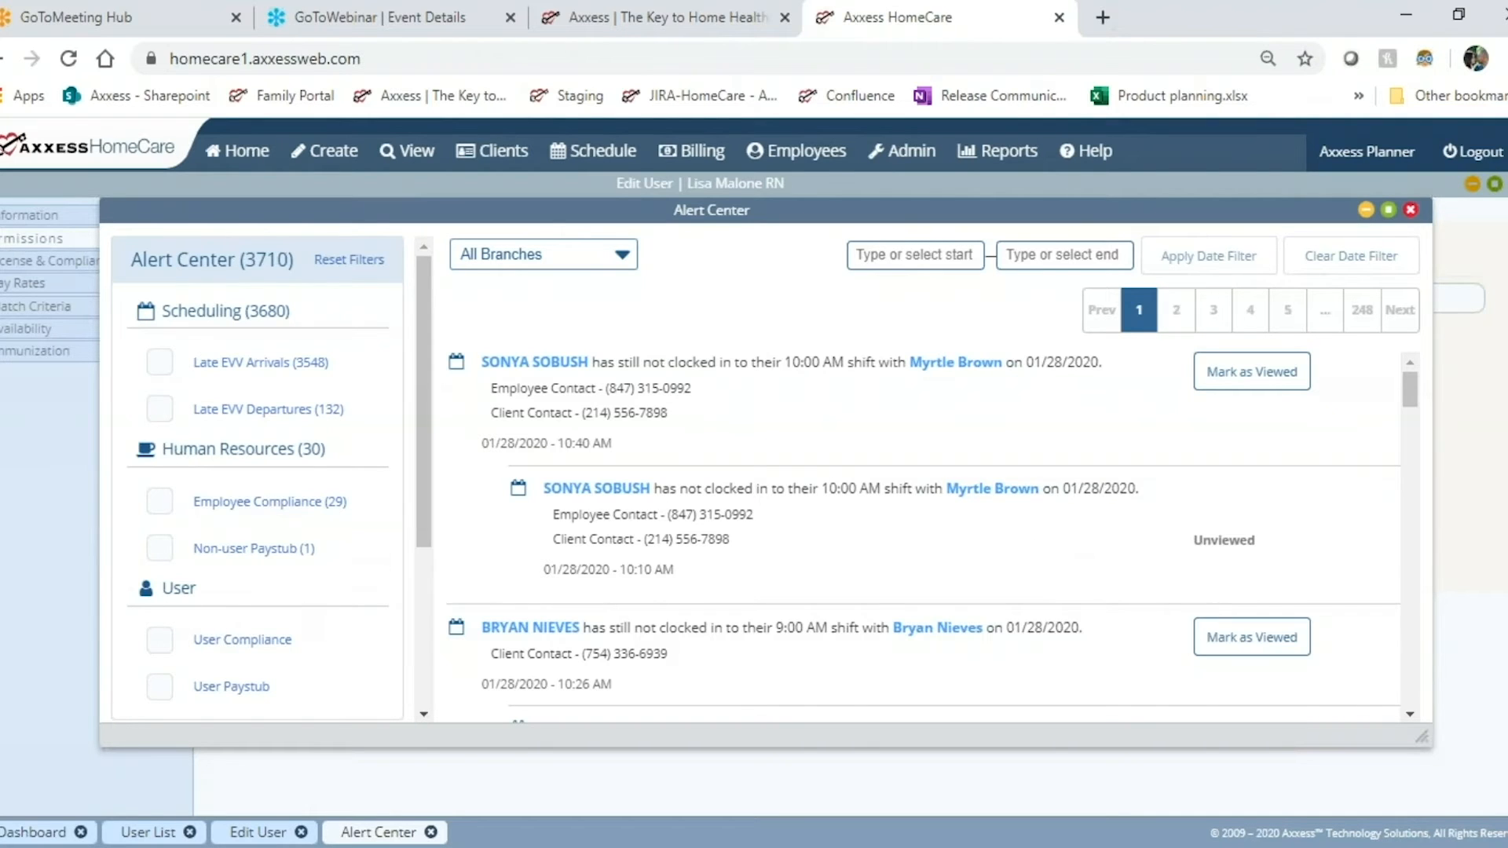
click(1409, 211)
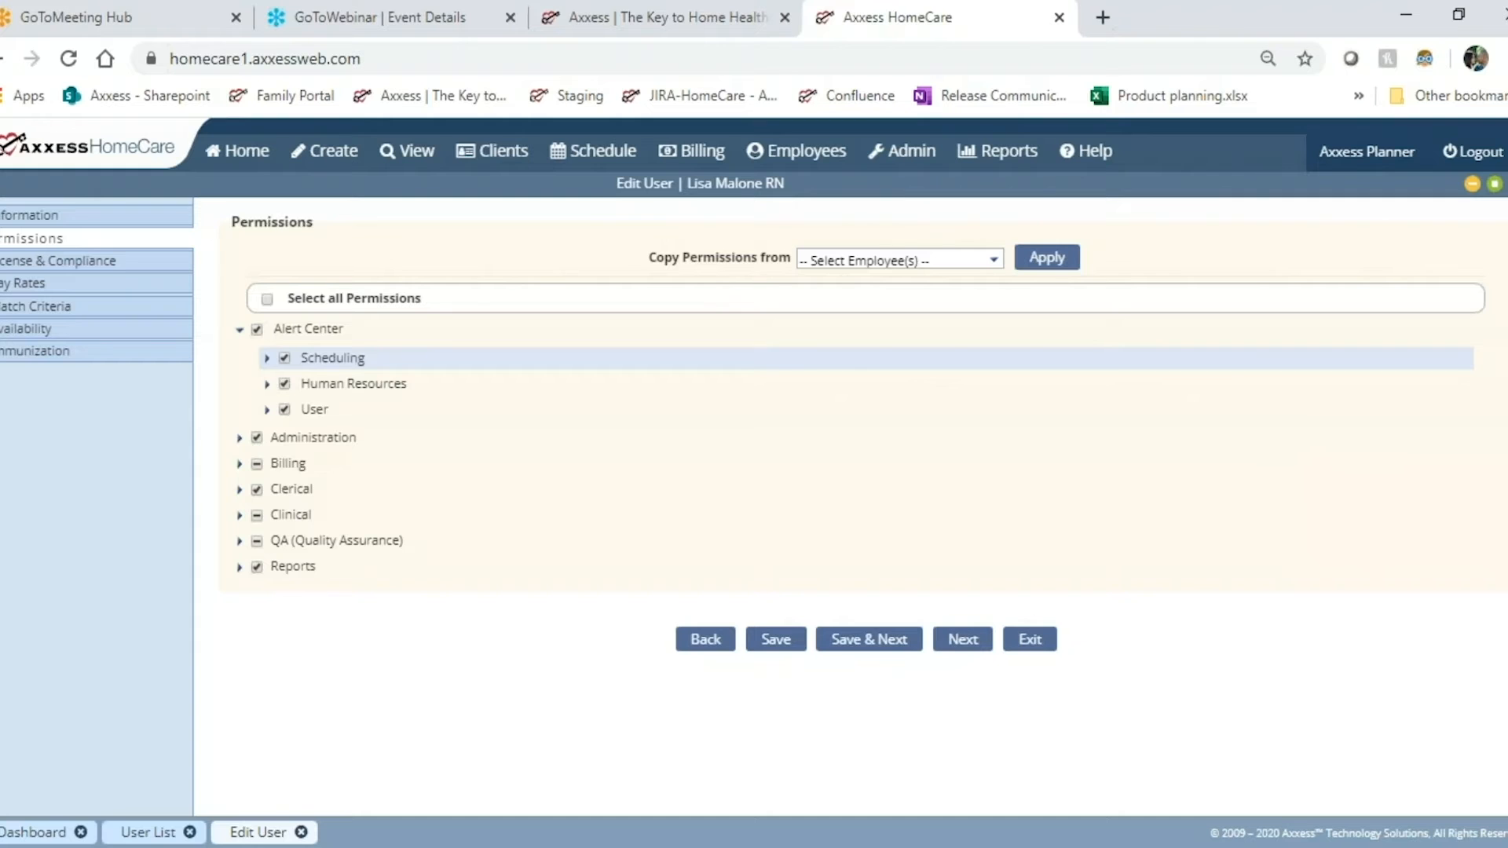
click(314, 358)
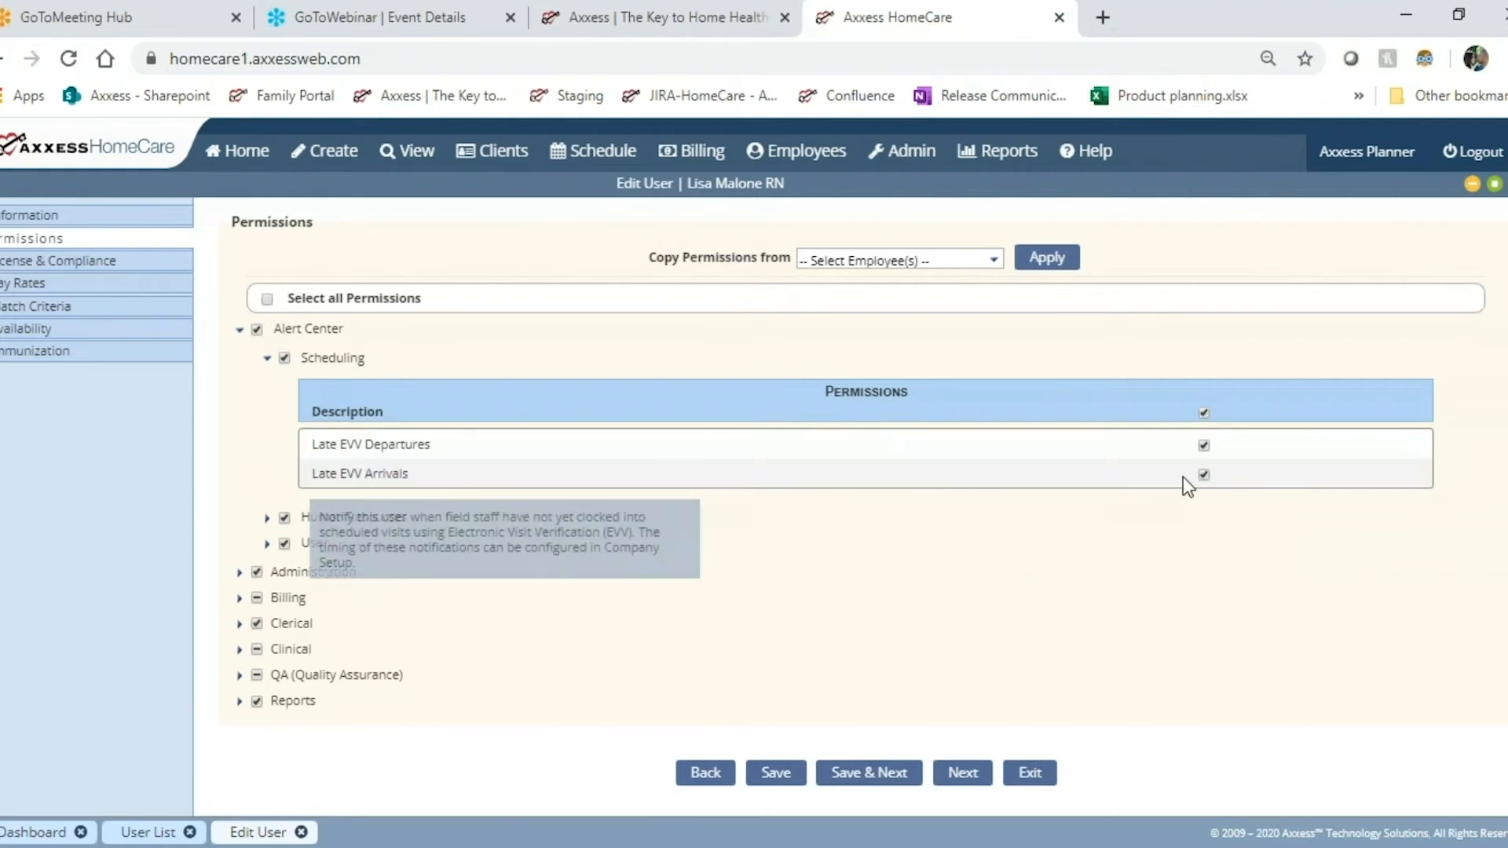
Expand the Administration category and examine its Upload Type permissions
click(240, 572)
scroll(790, 487, down, 3)
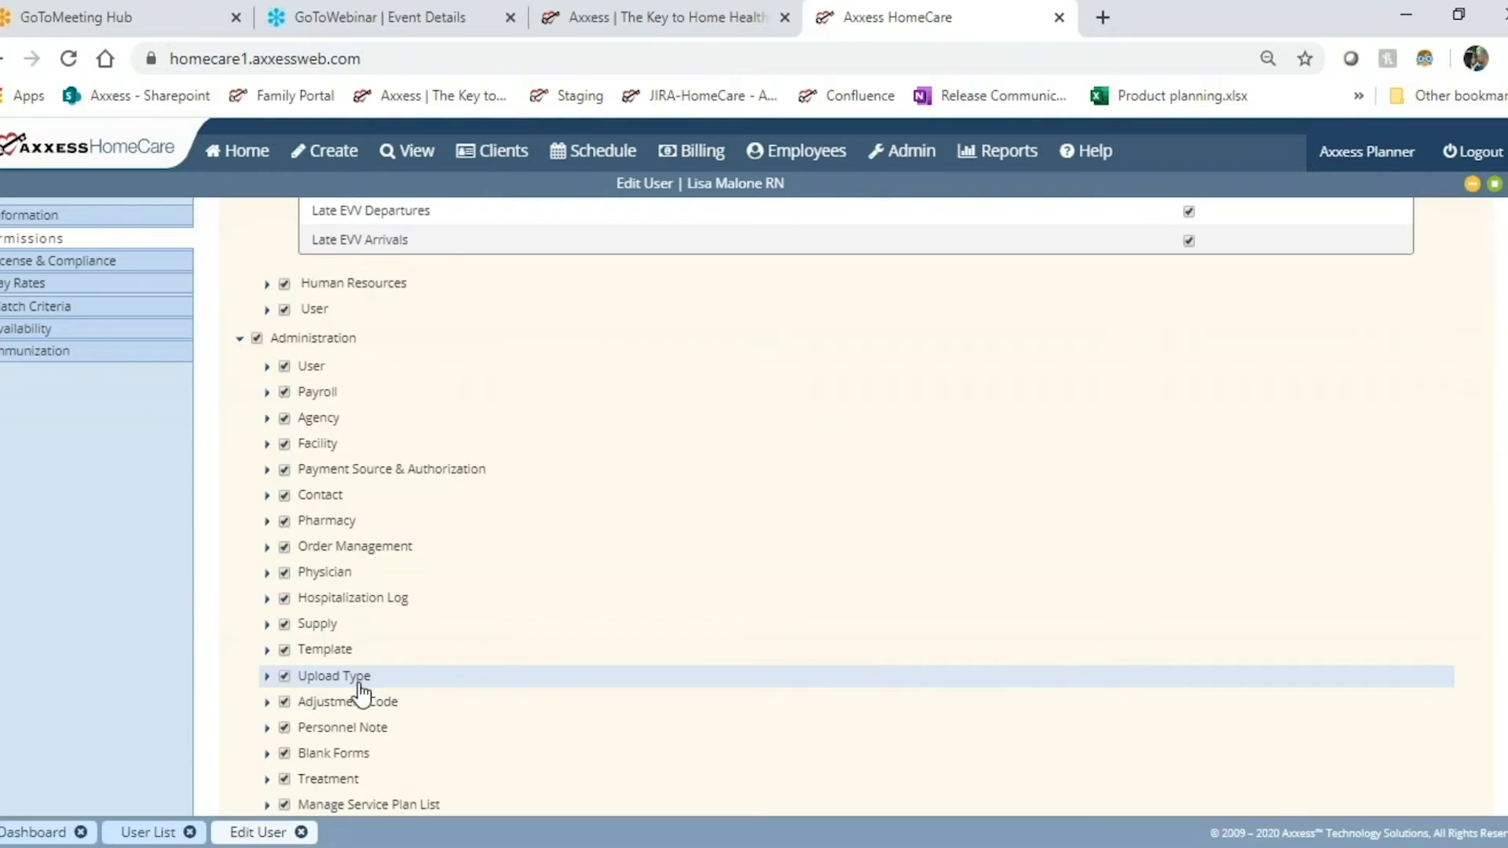
scroll(361, 693, down, 2)
click(267, 560)
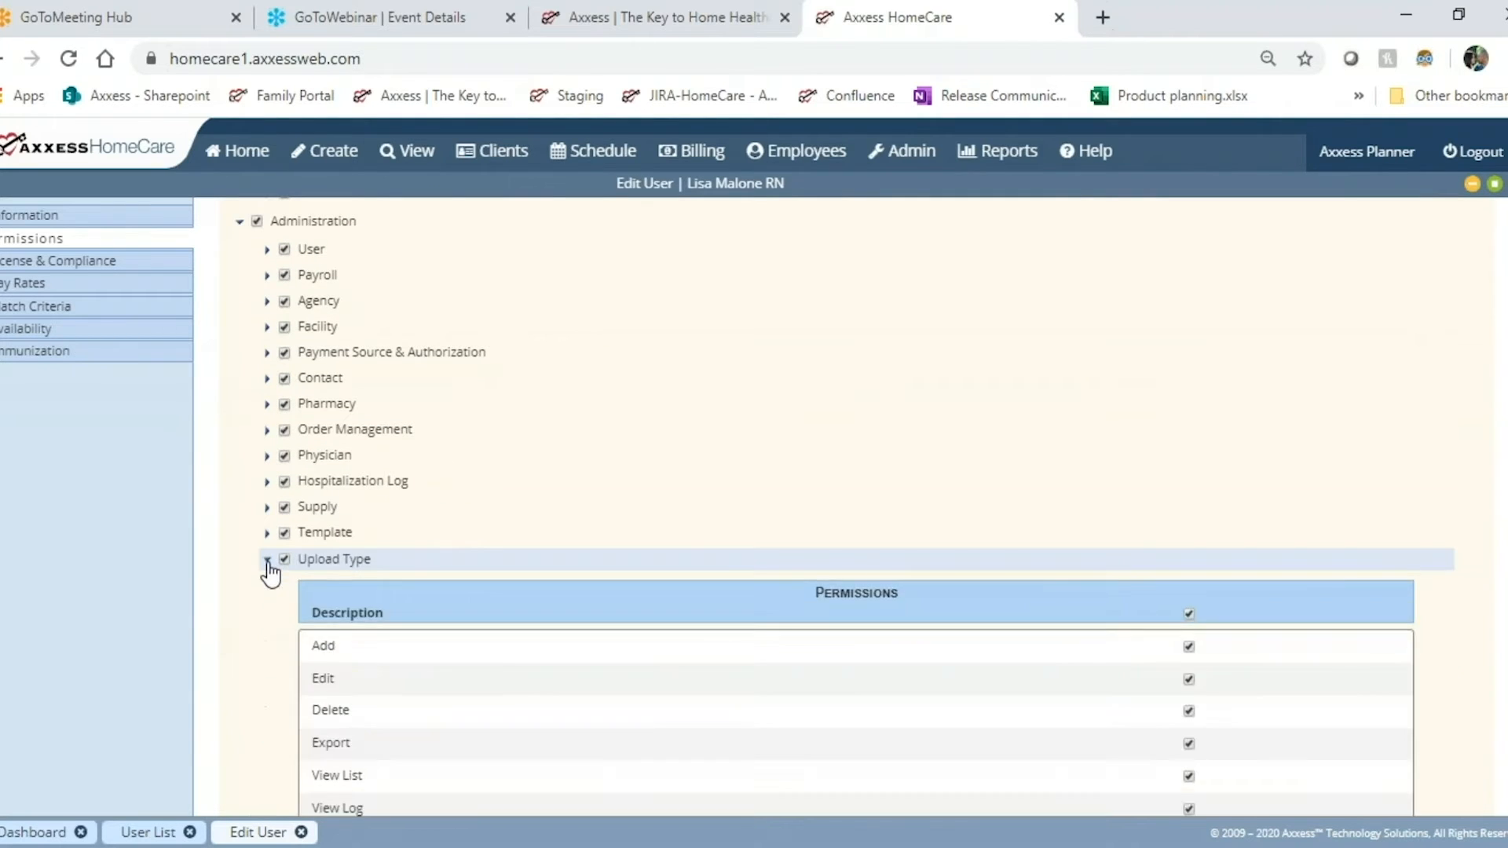
scroll(521, 516, down, 2)
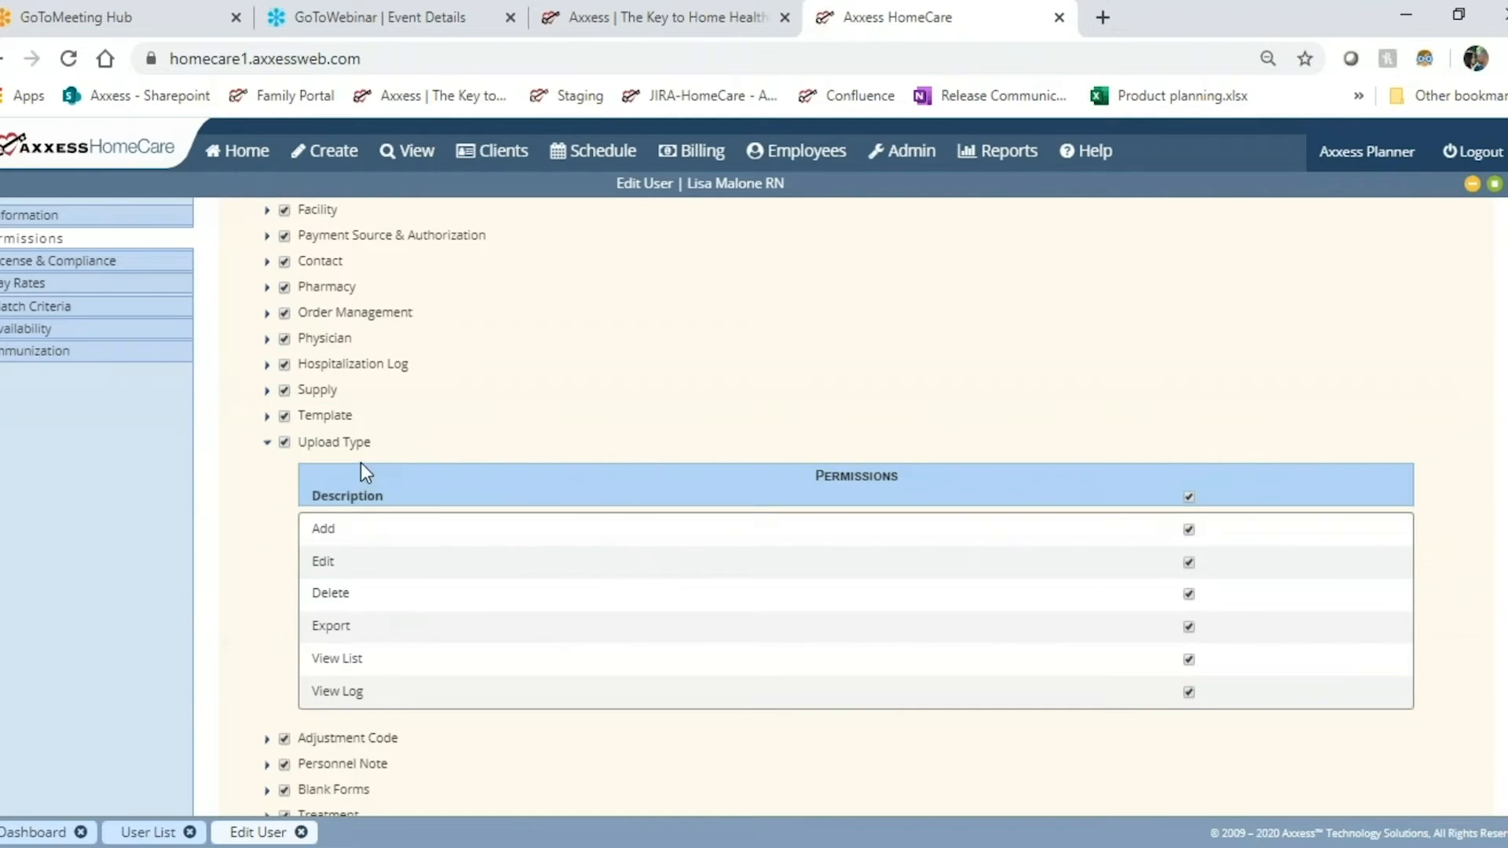
scroll(204, 561, down, 2)
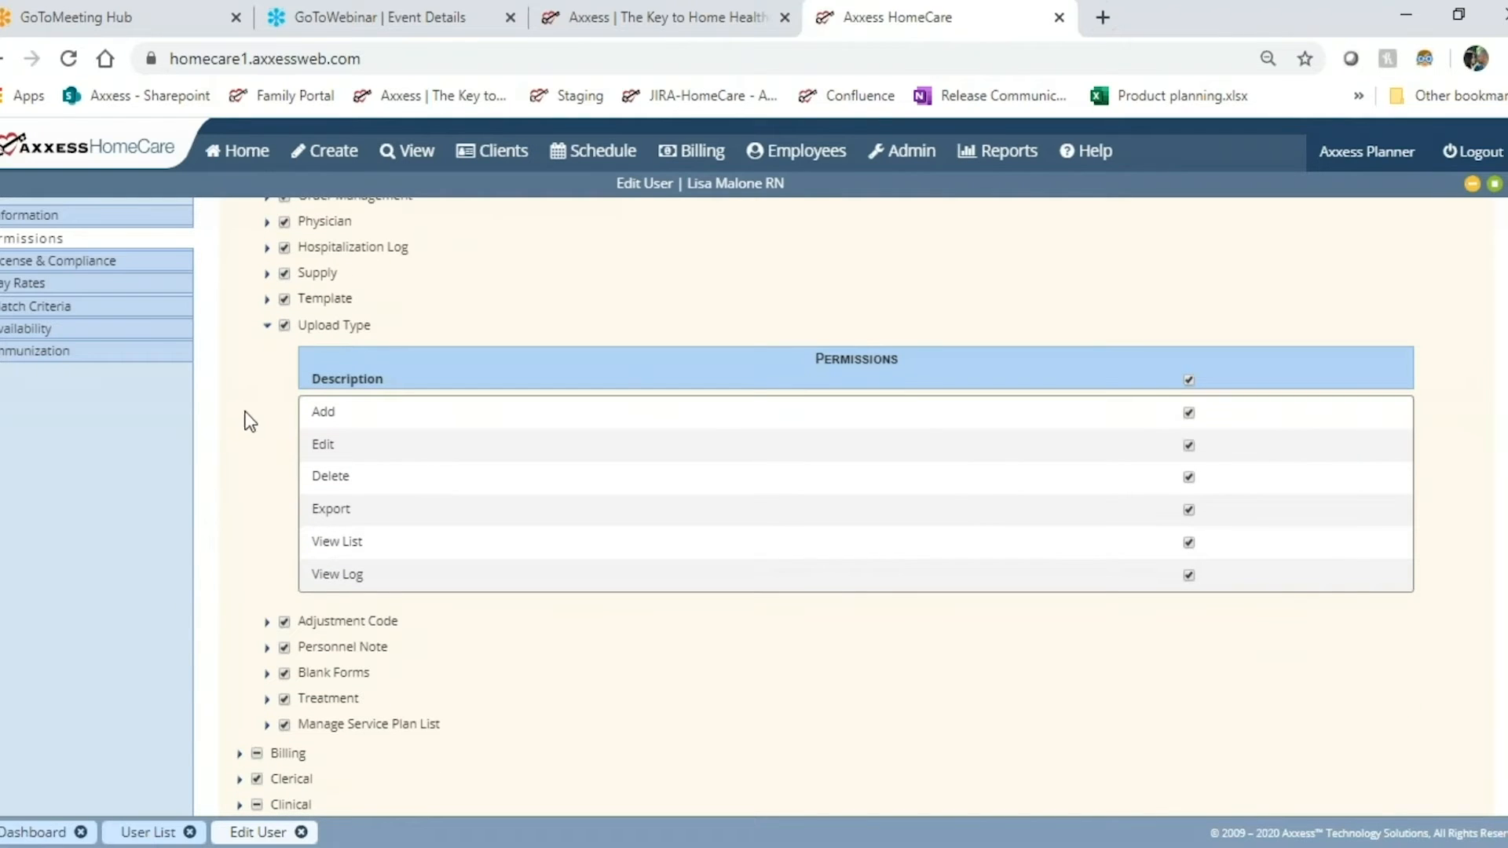
scroll(250, 422, down, 2)
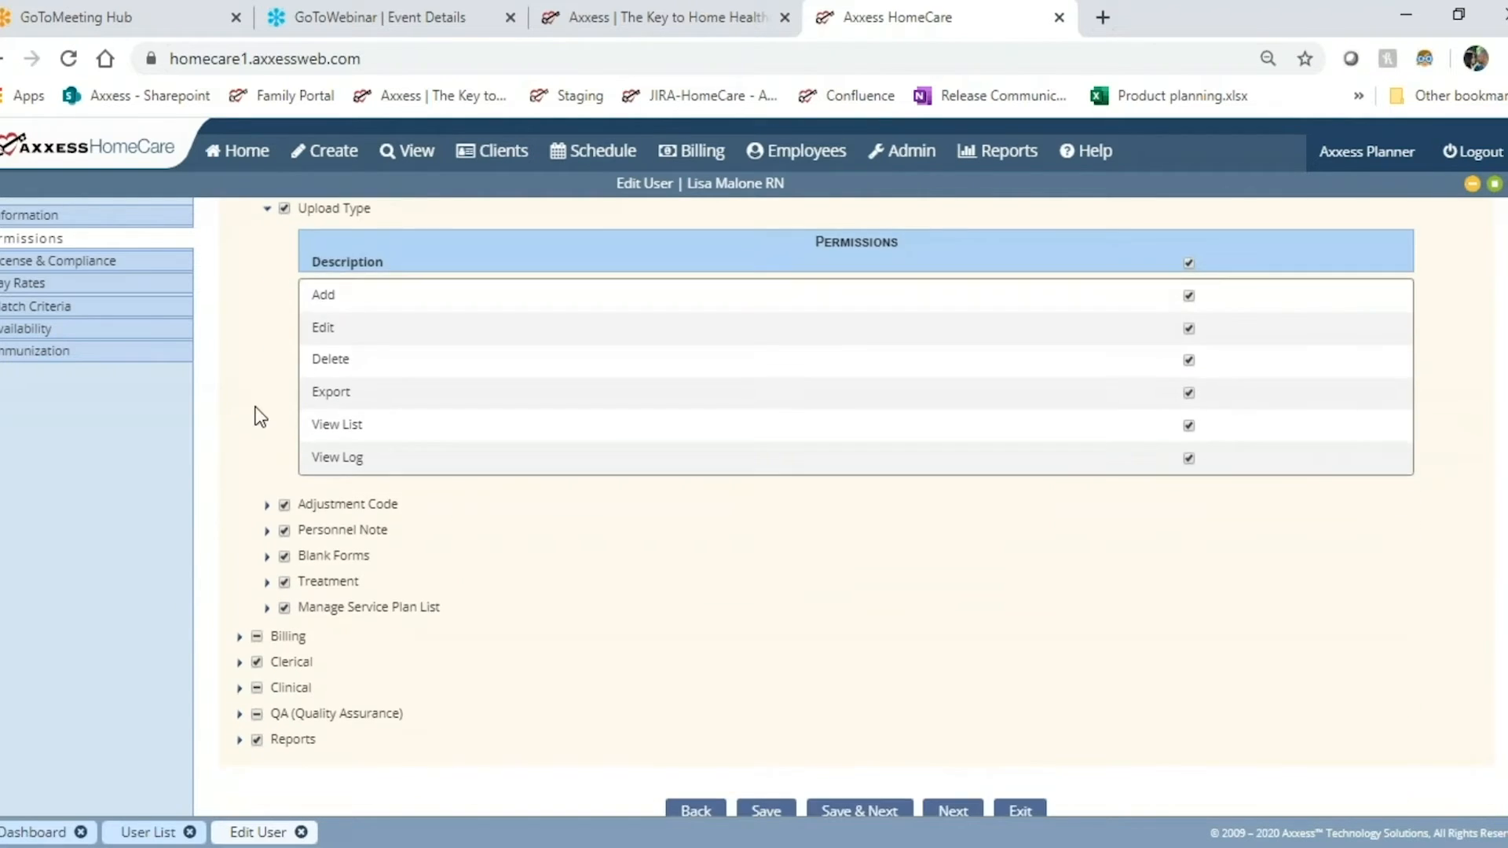
scroll(279, 423, down, 1)
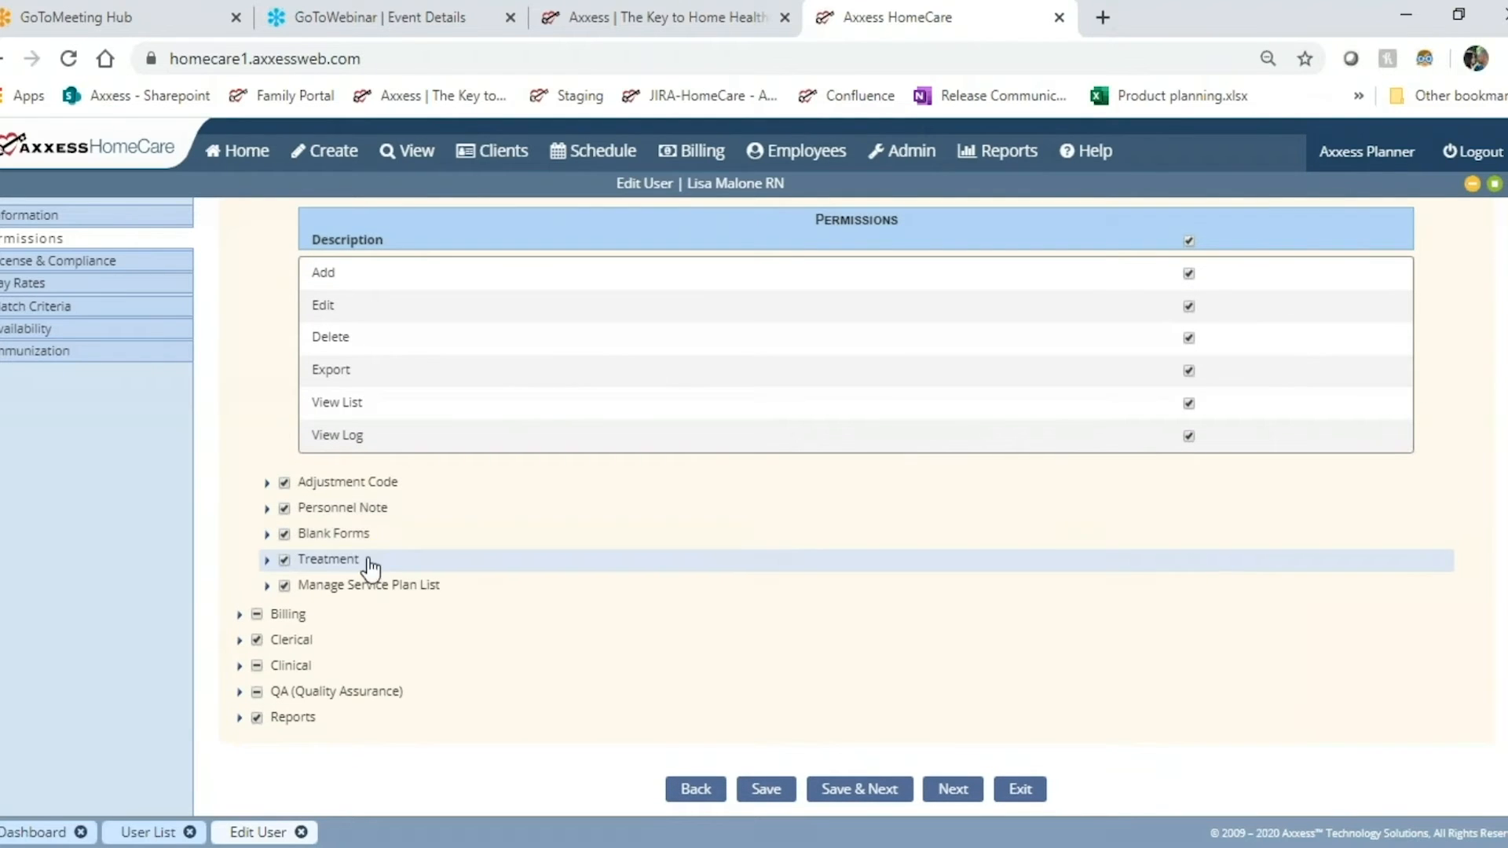
Expand and examine the Treatment permissions under Administration
click(267, 562)
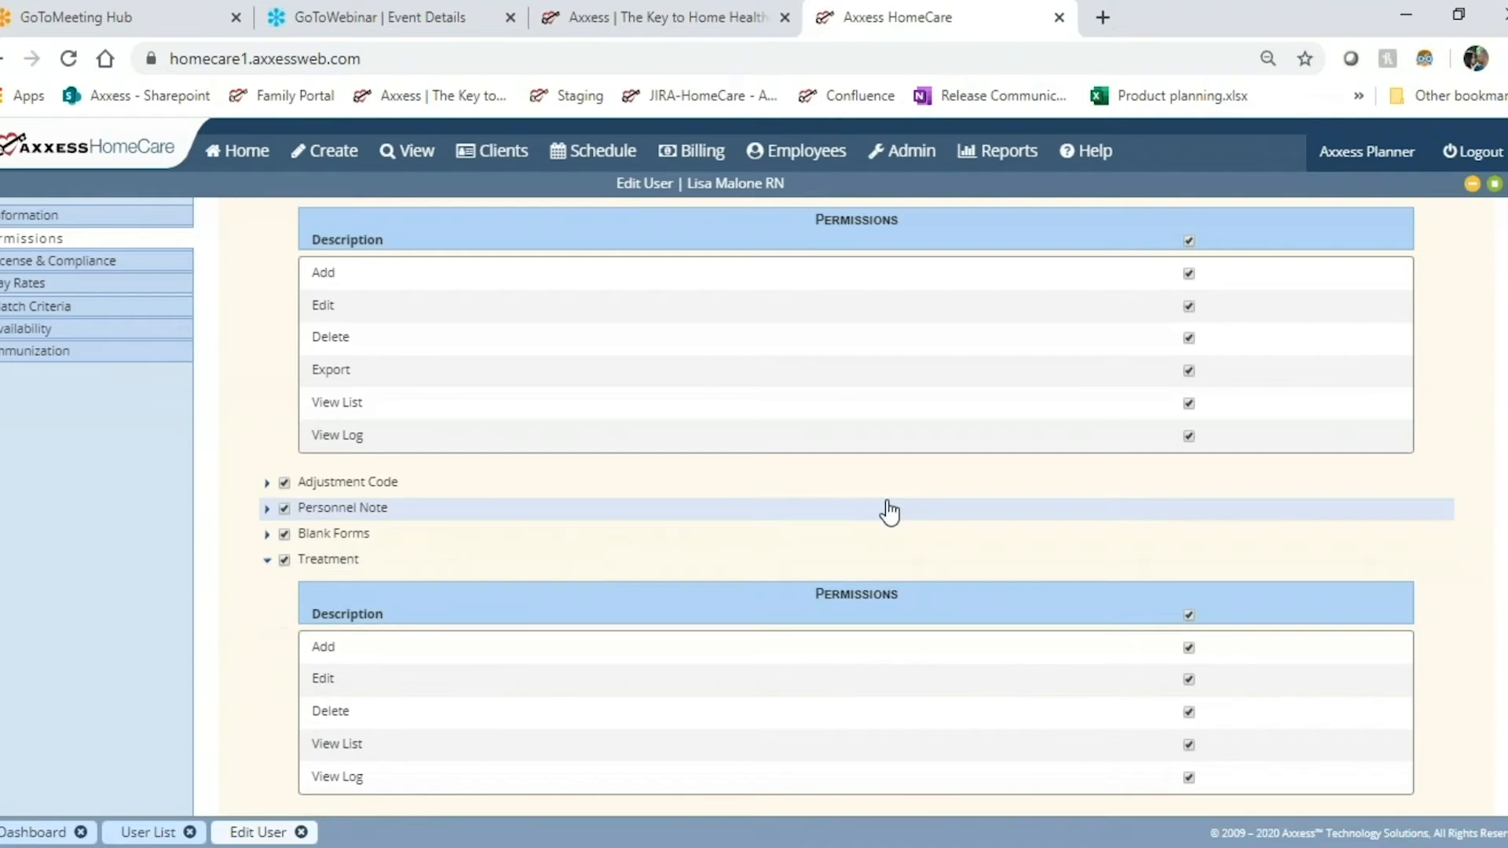
scroll(889, 511, down, 1)
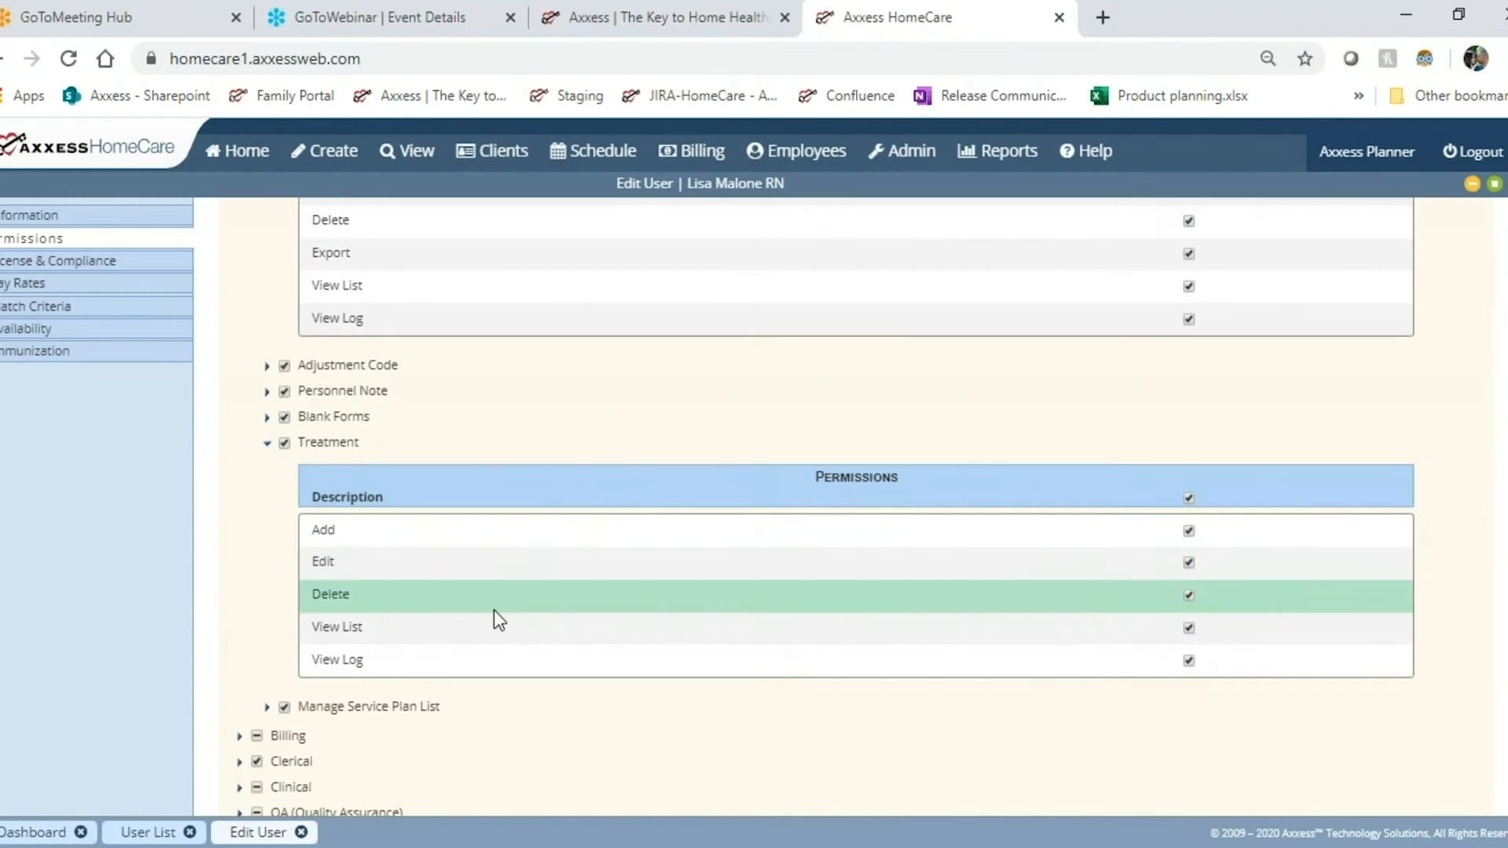
scroll(213, 559, down, 1)
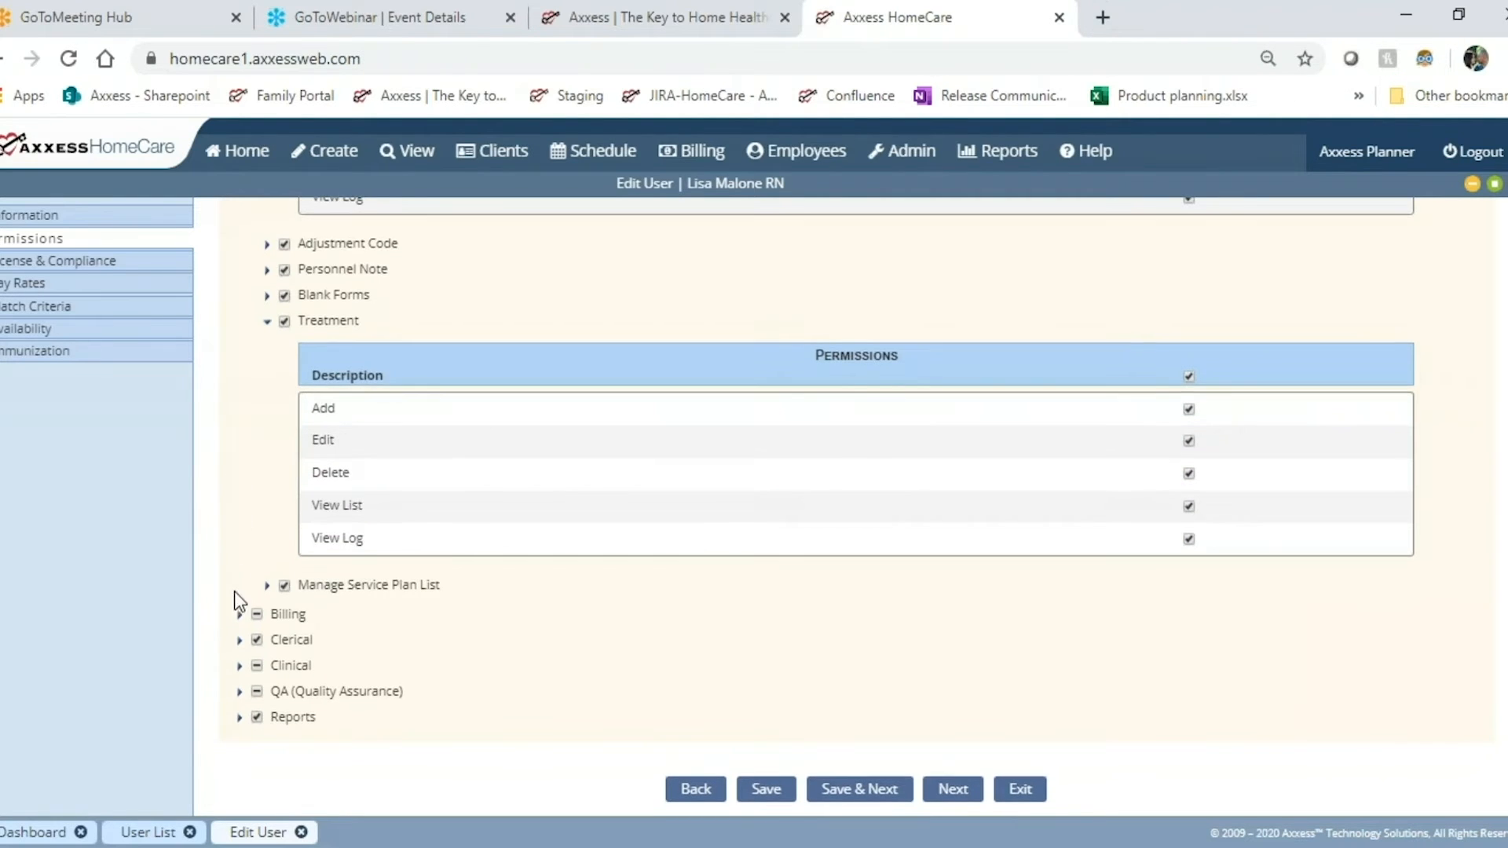
Expand the Billing and Clerical categories to review their permission groups
click(239, 618)
scroll(267, 493, down, 1)
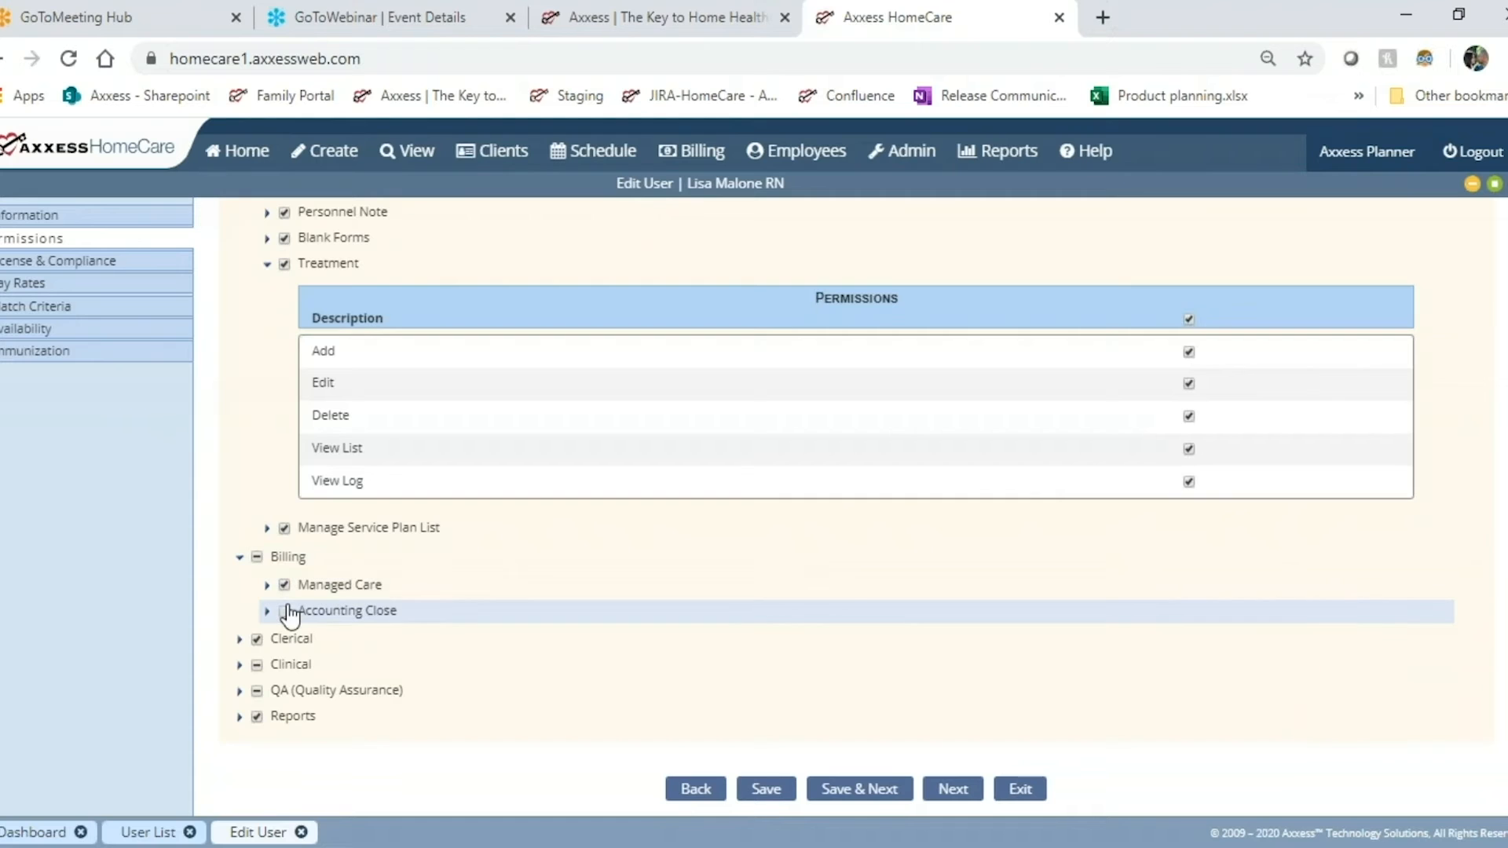
click(242, 642)
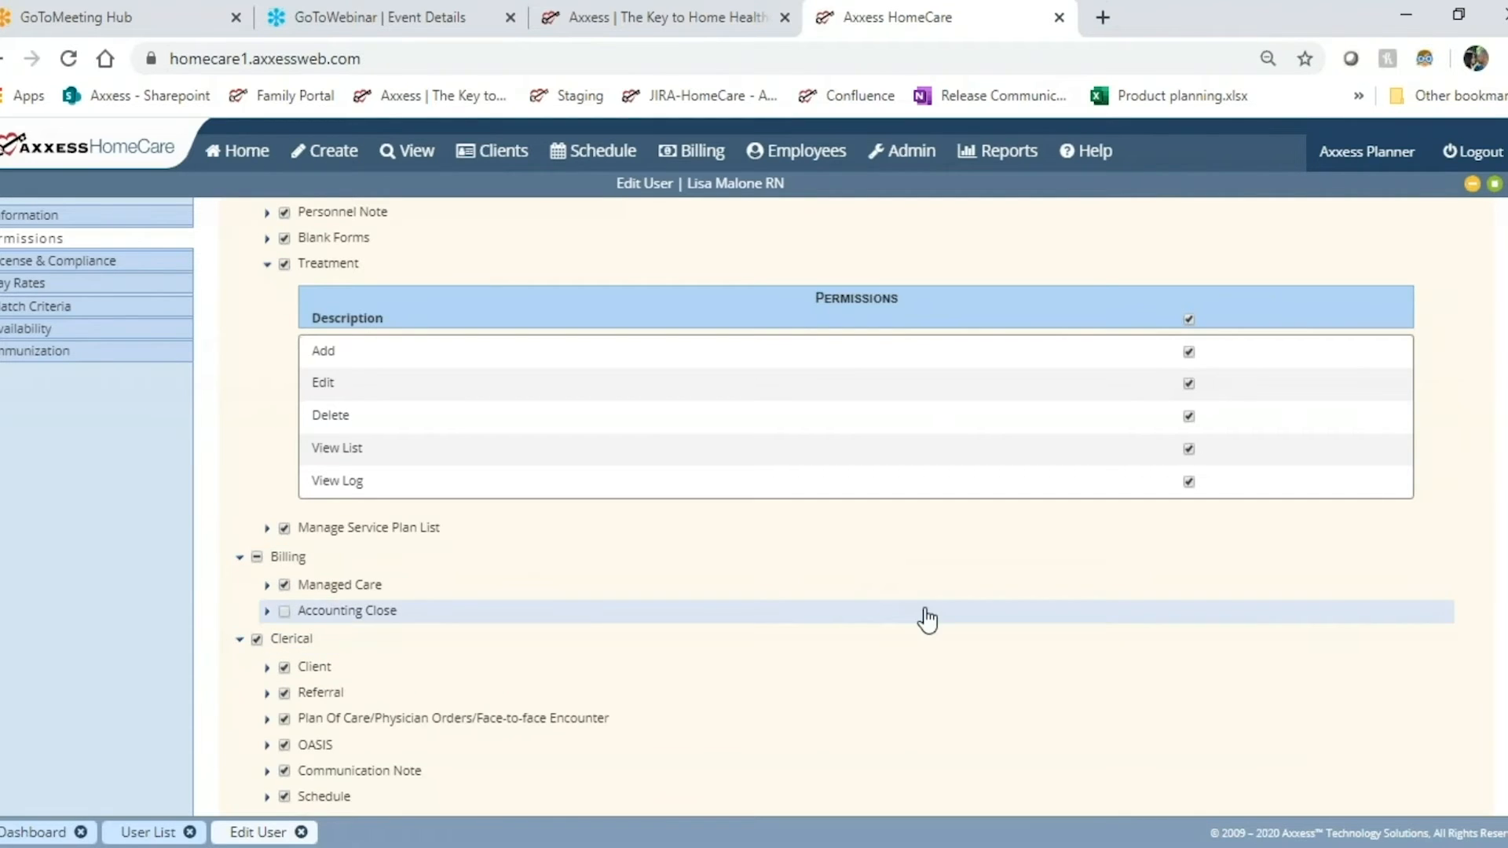
scroll(926, 620, down, 2)
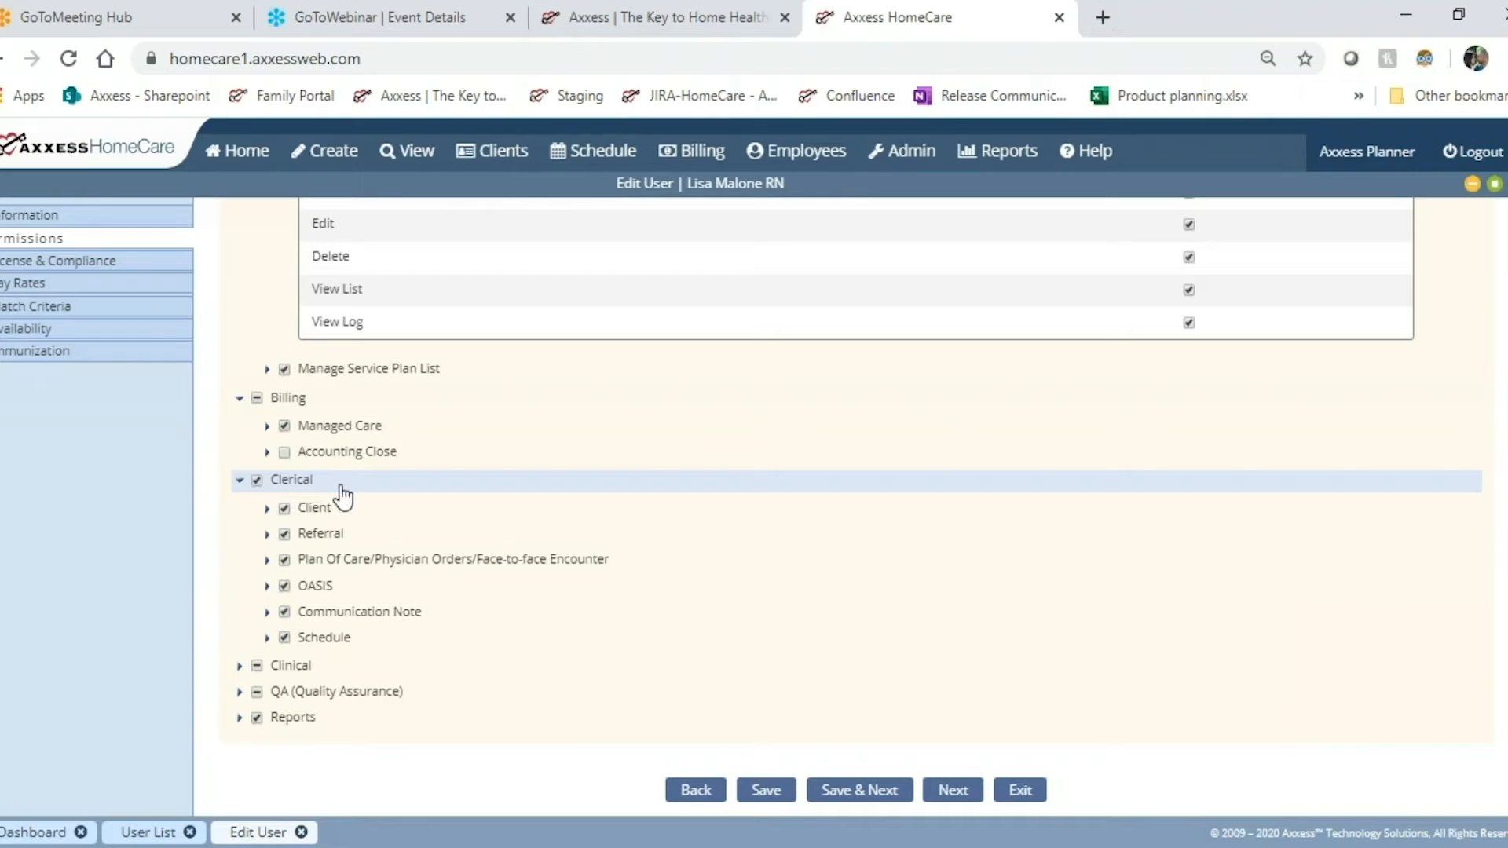
Expand and examine the Client permissions in the Clerical category
click(266, 508)
scroll(448, 492, down, 3)
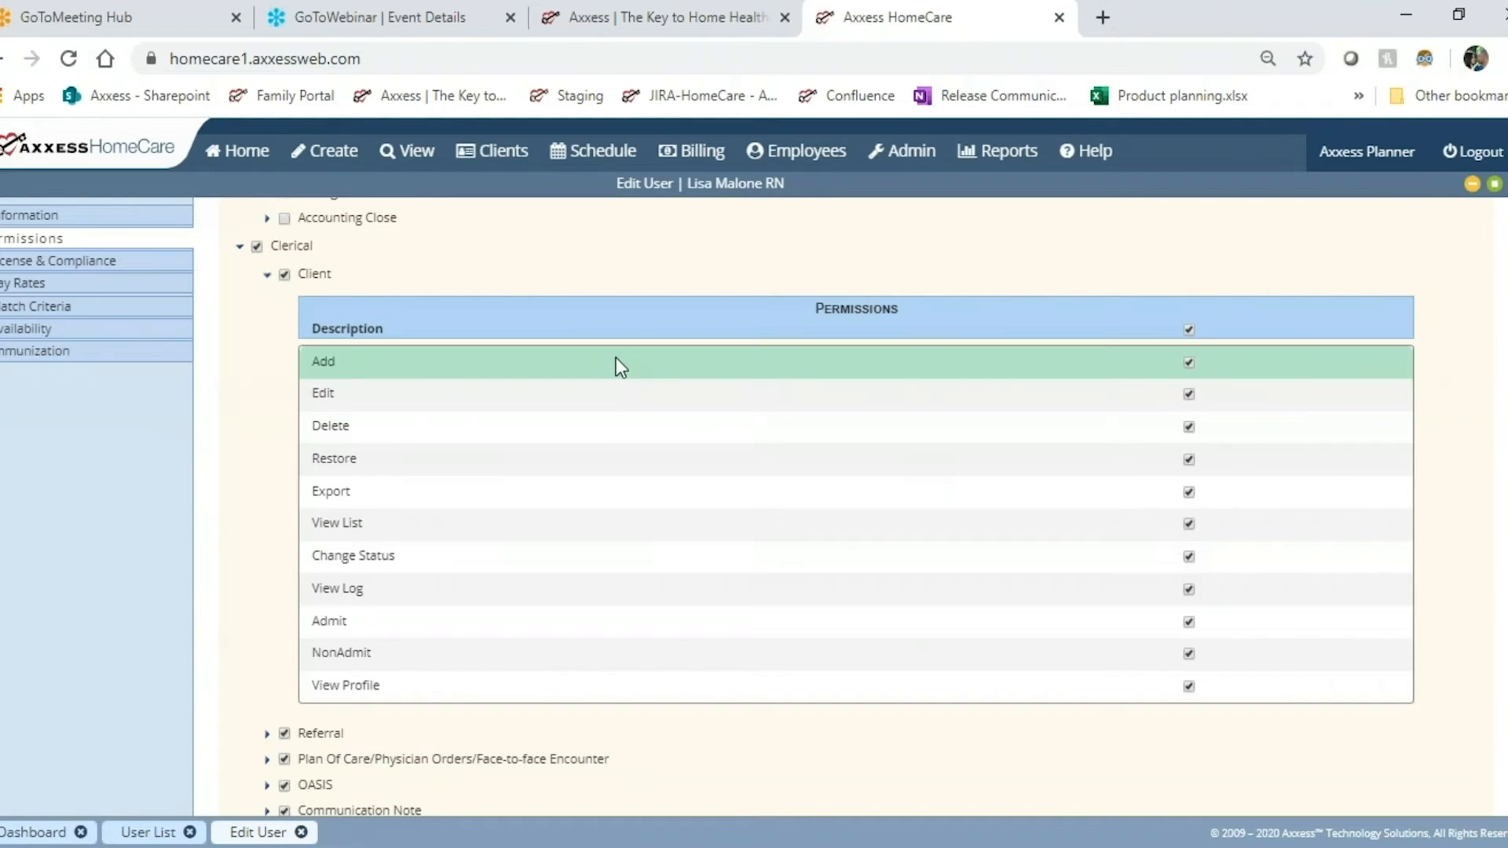
scroll(236, 546, down, 3)
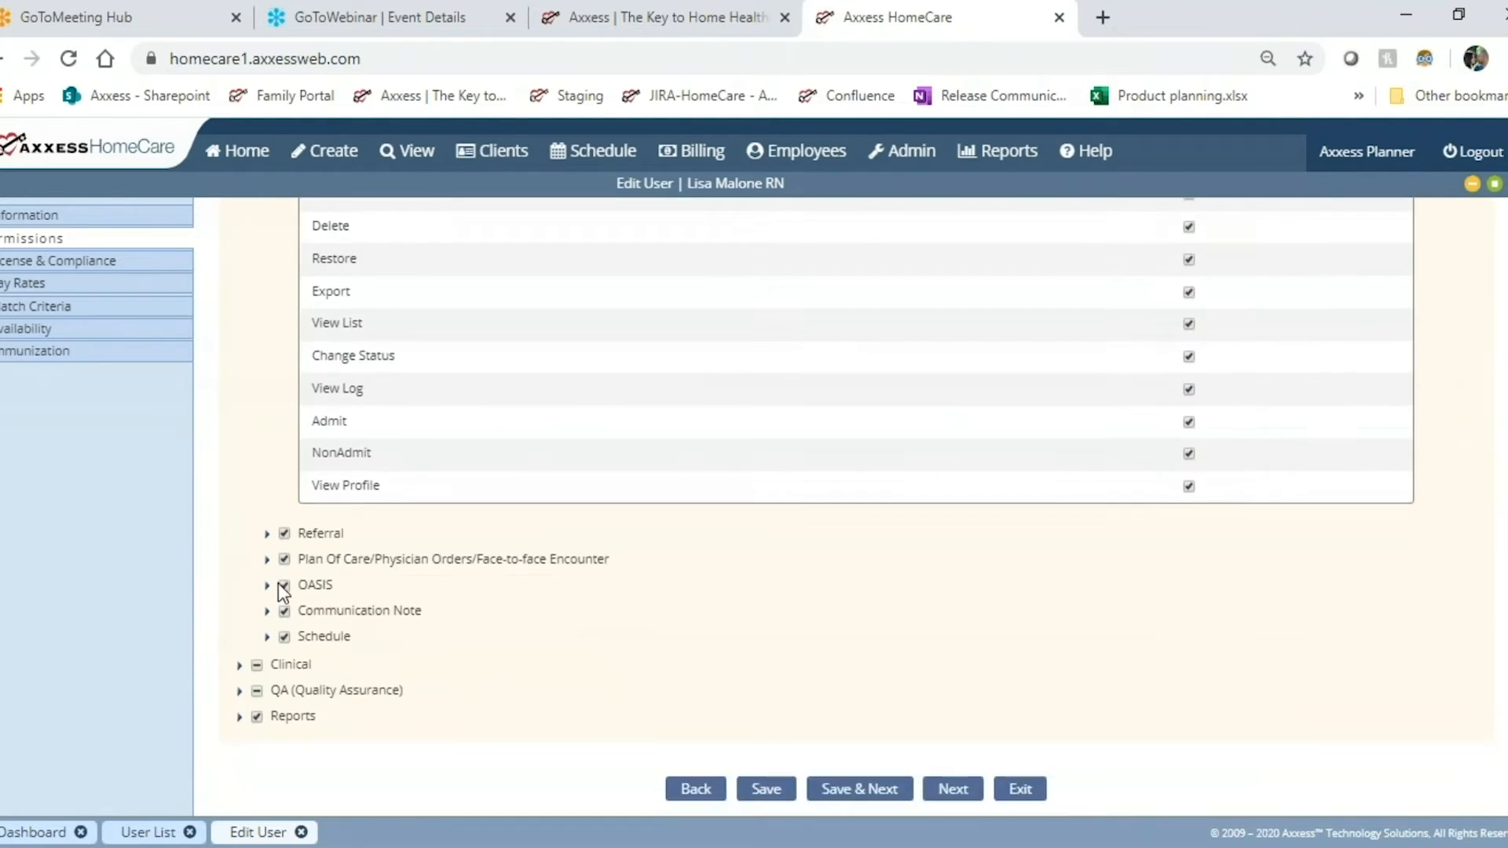
Expand the Schedule permissions in the Clerical category and review the complete list, including the EVV options
click(266, 637)
scroll(880, 549, down, 2)
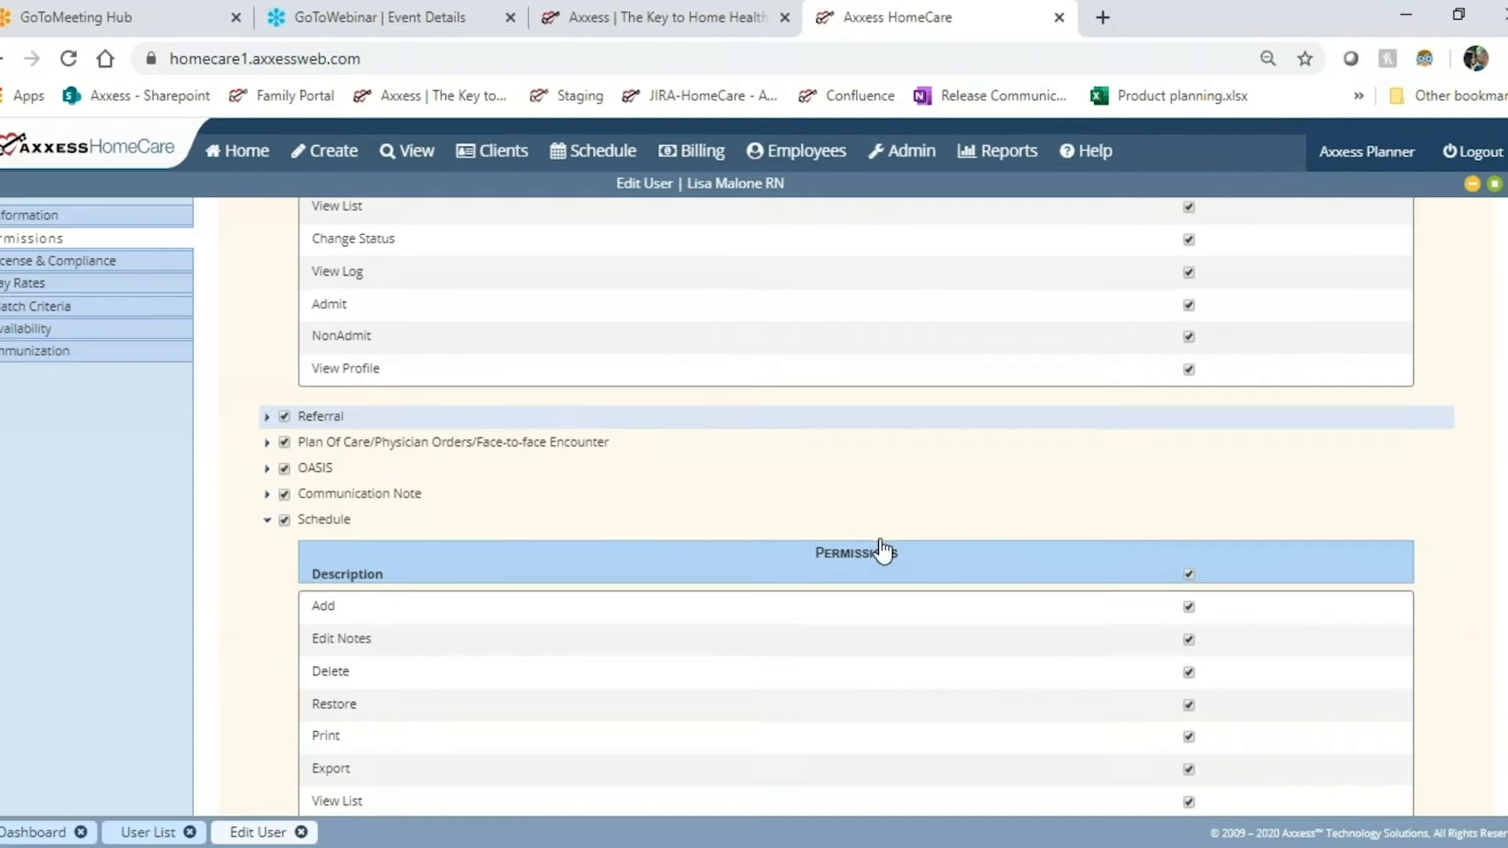
scroll(222, 539, down, 3)
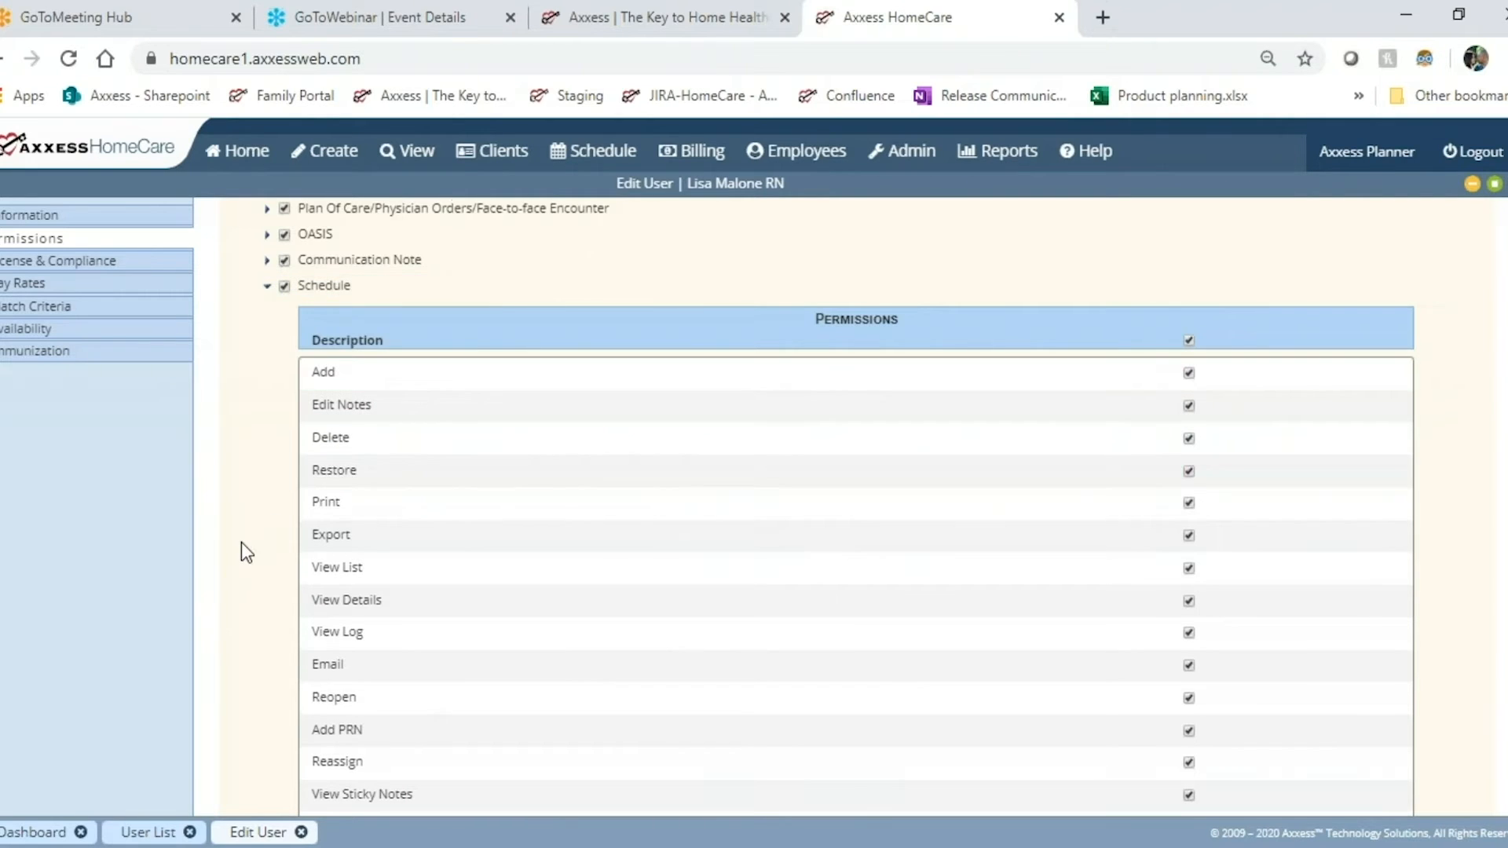
scroll(242, 549, down, 3)
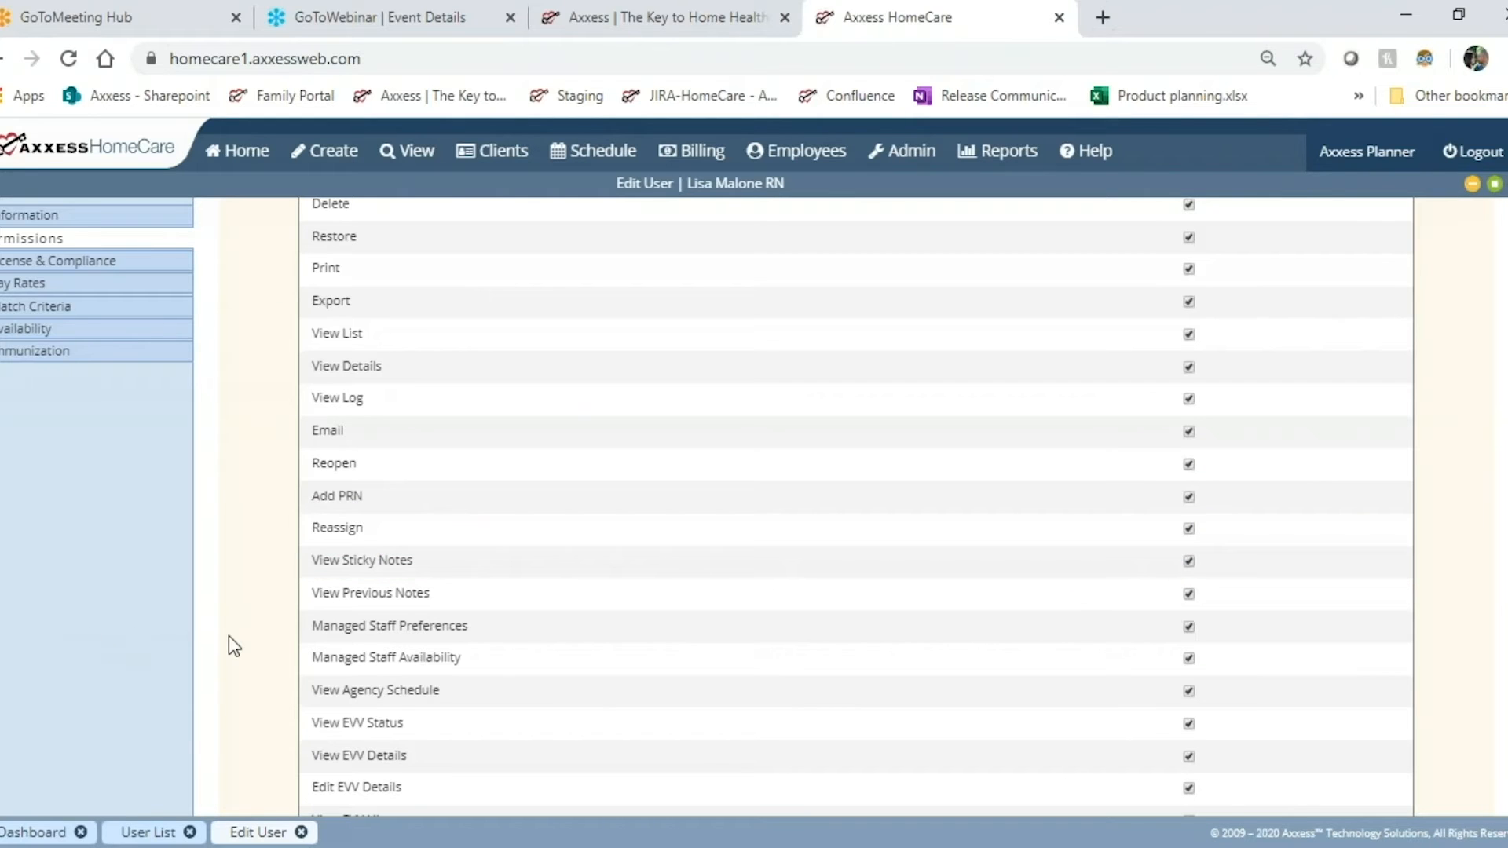
scroll(229, 635, down, 3)
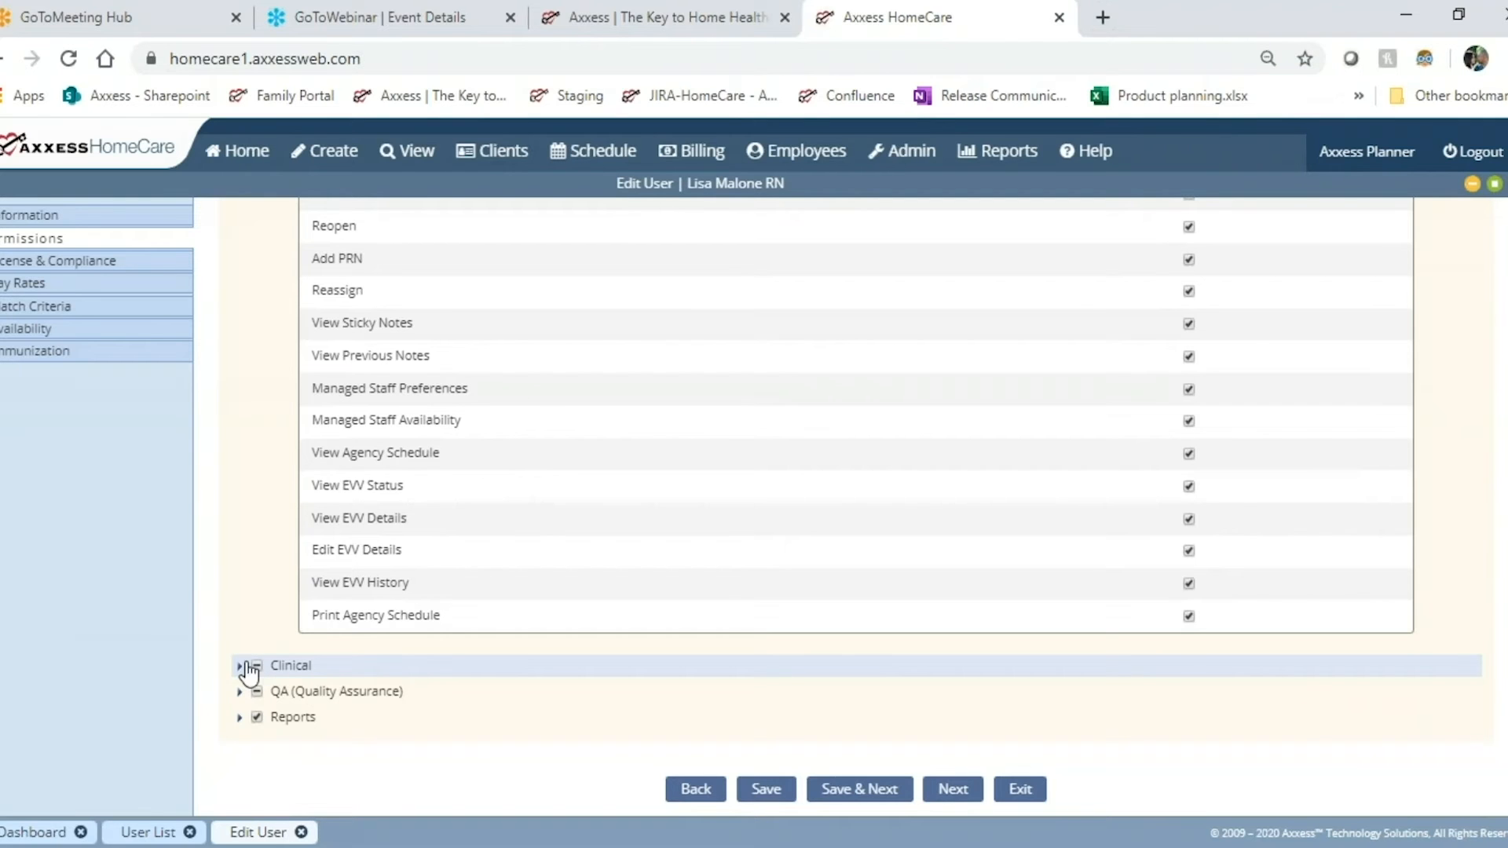
Expand the Clinical category and review its permission groups
click(240, 666)
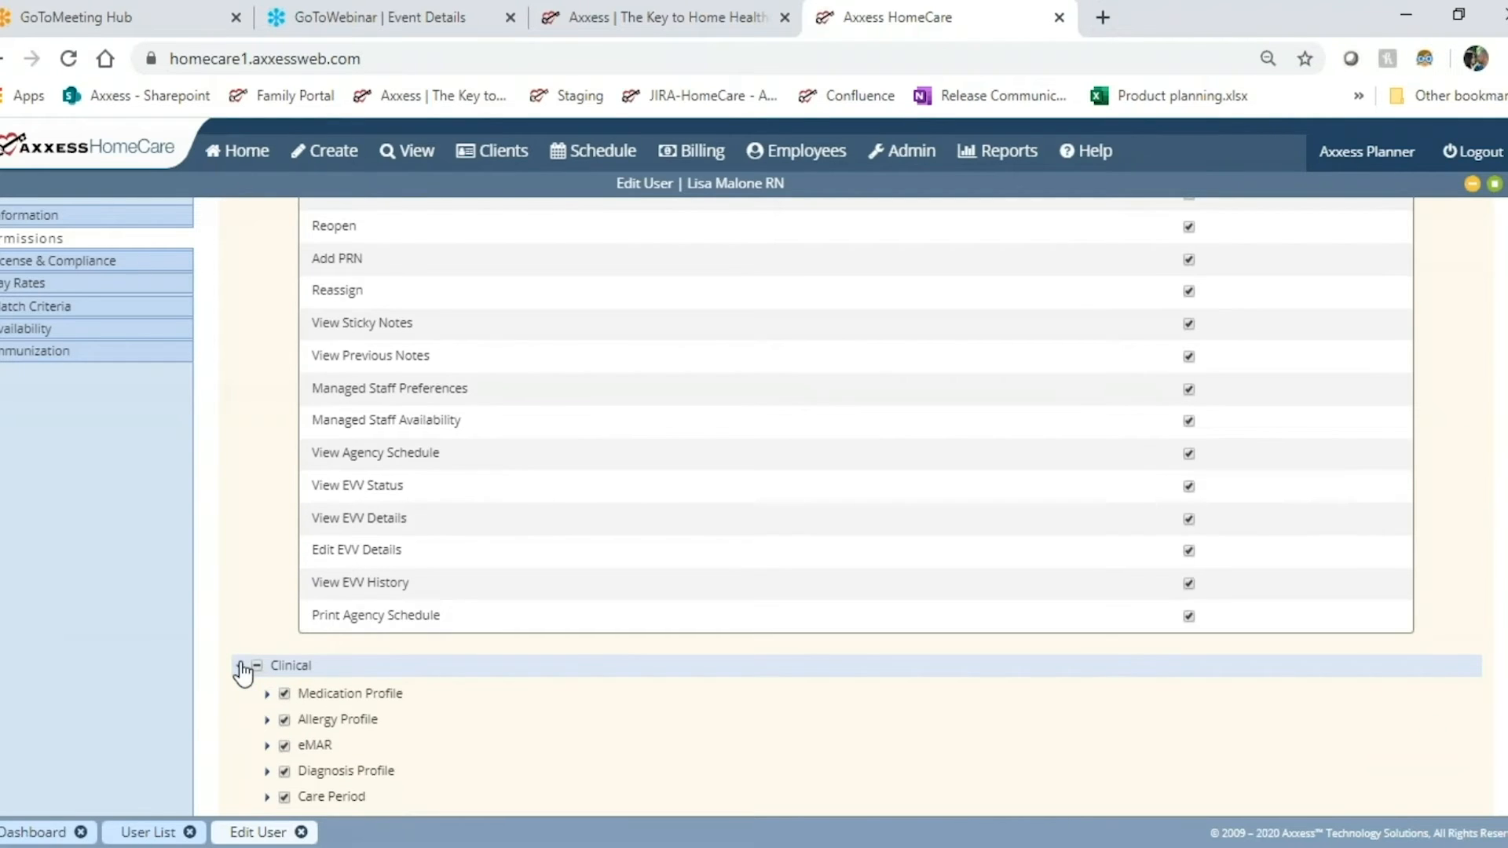
scroll(243, 673, down, 3)
scroll(824, 506, down, 2)
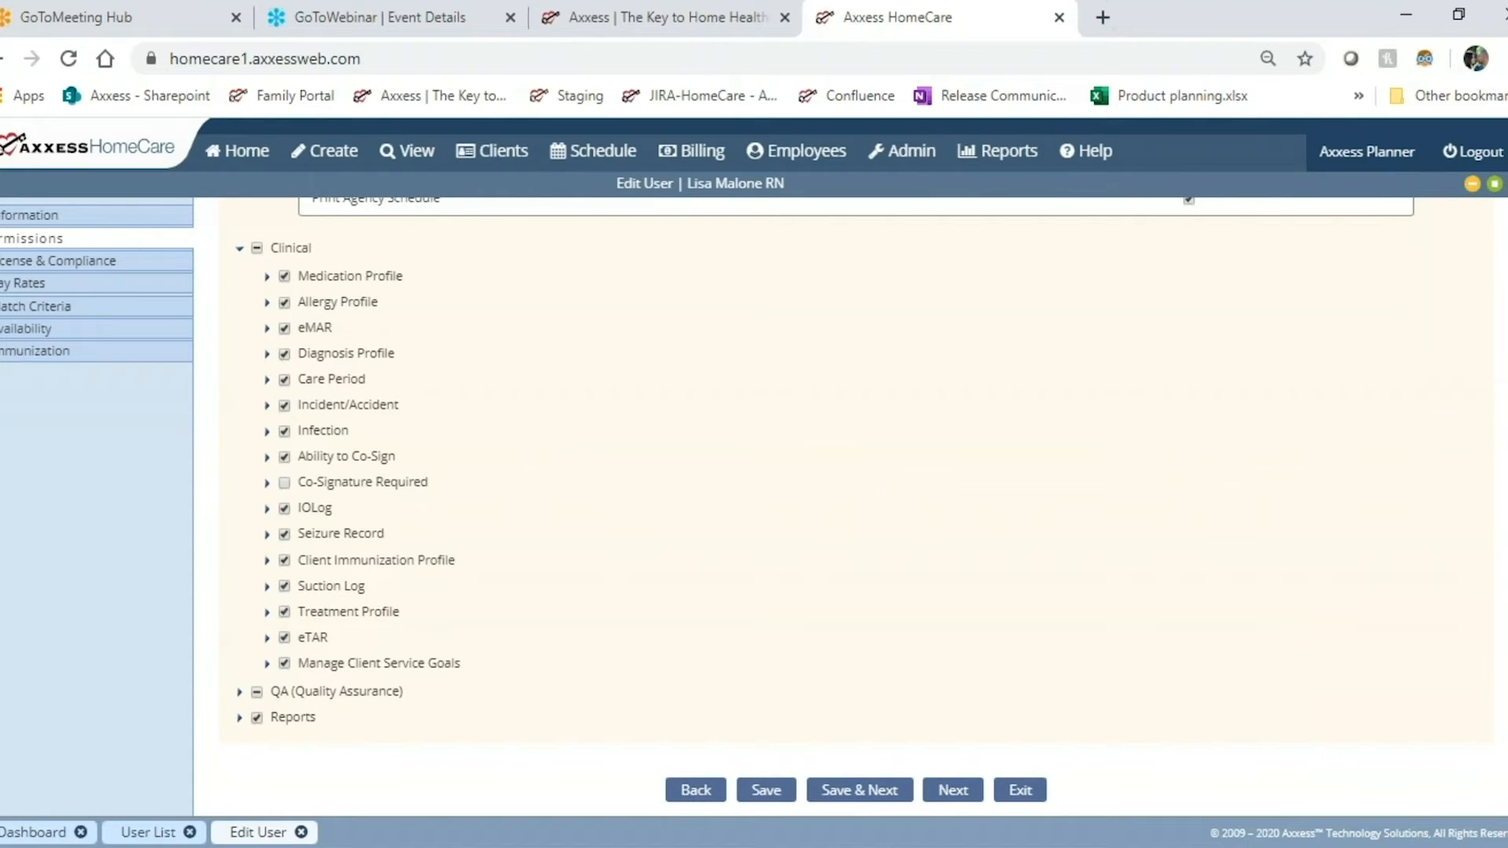
Enable Bypass QA in the QA (Quality Assurance) permissions and review the document types it covers
click(240, 693)
scroll(393, 586, down, 3)
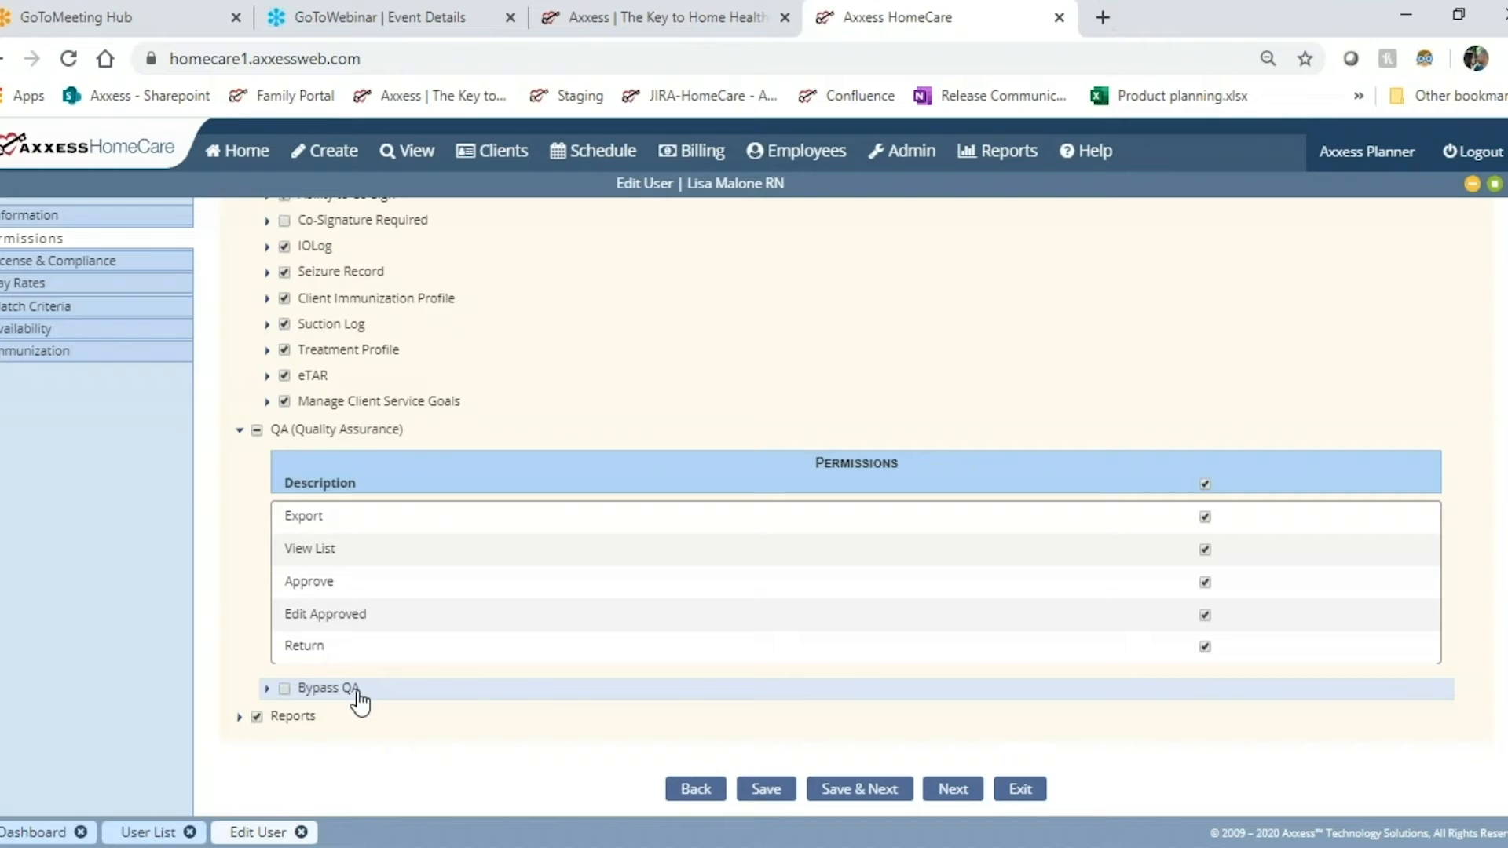
click(284, 688)
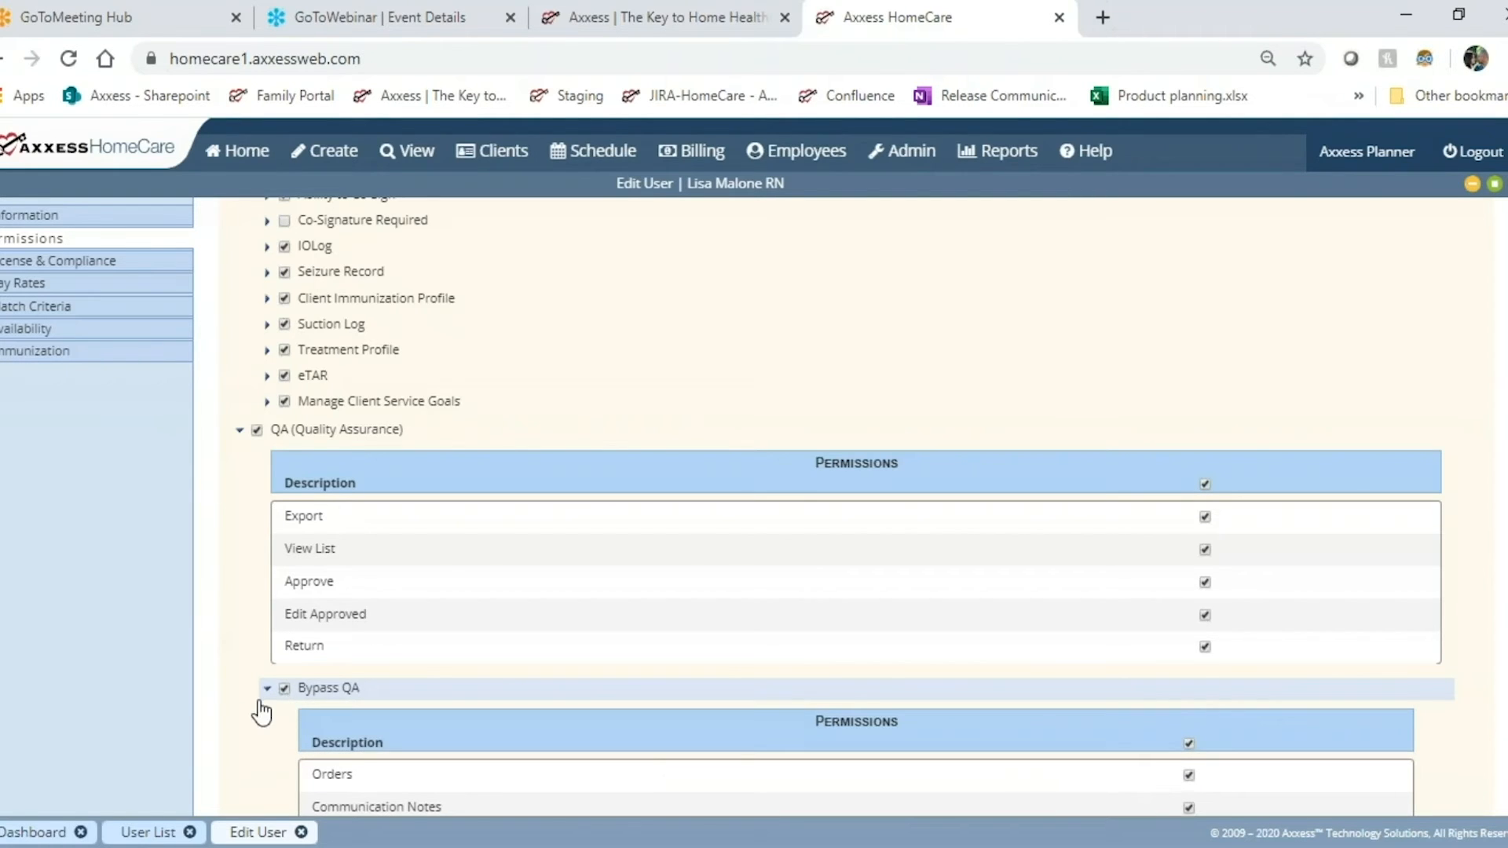
scroll(262, 713, down, 3)
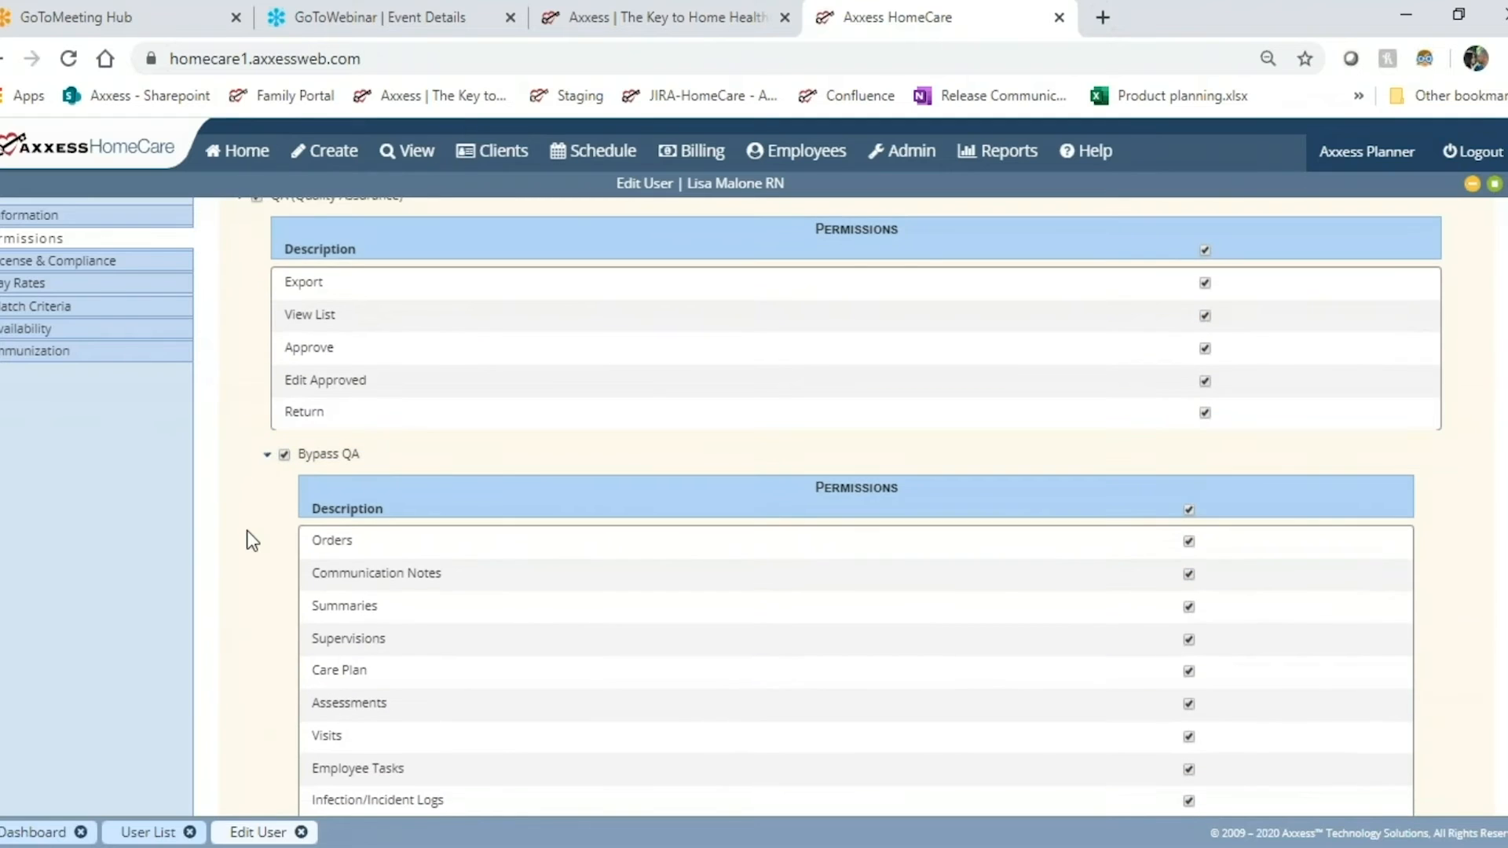
scroll(248, 531, down, 2)
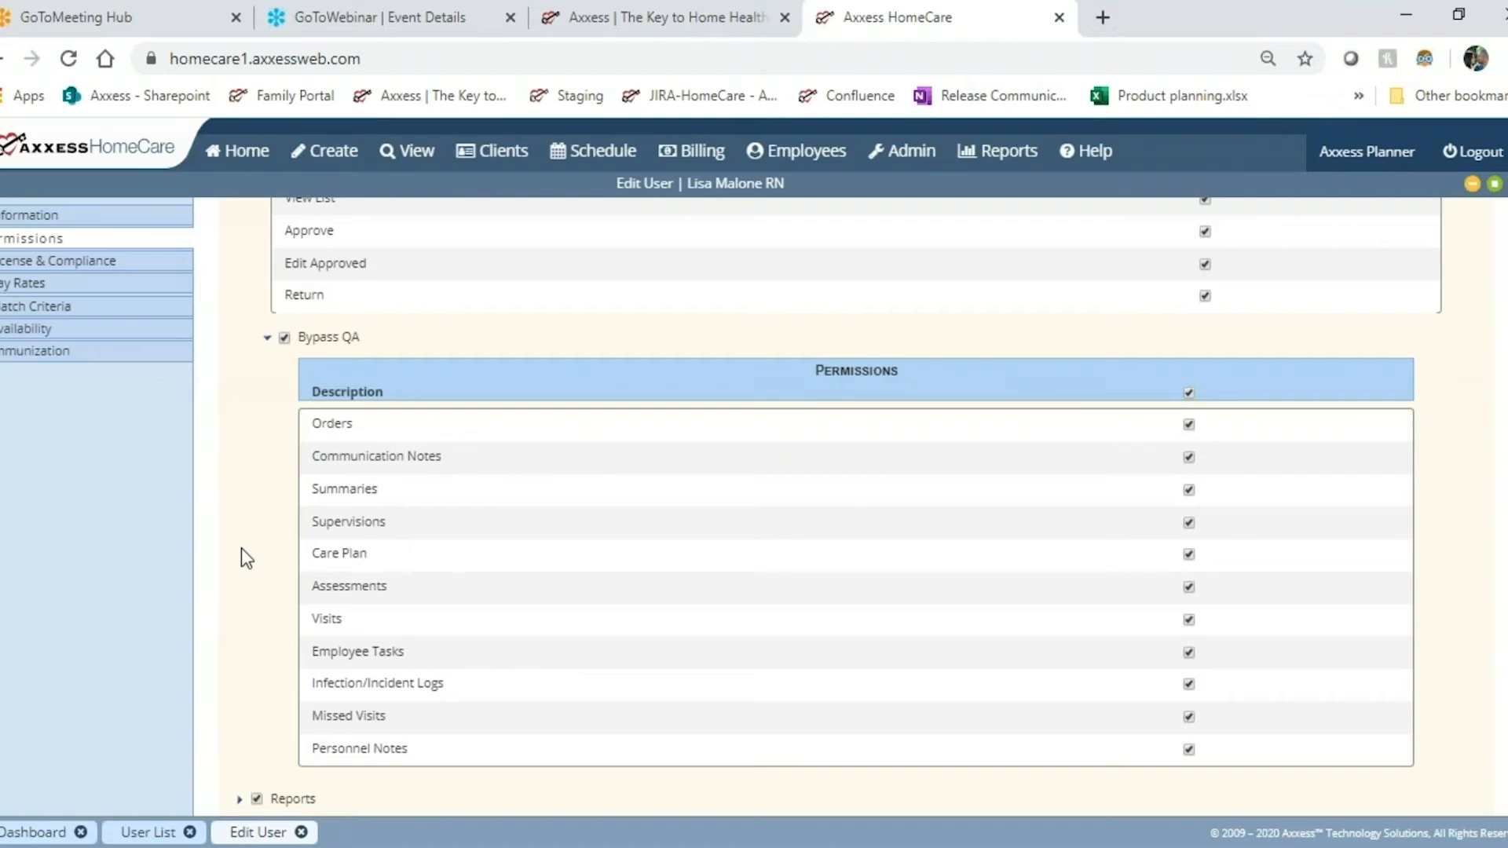
scroll(242, 550, down, 1)
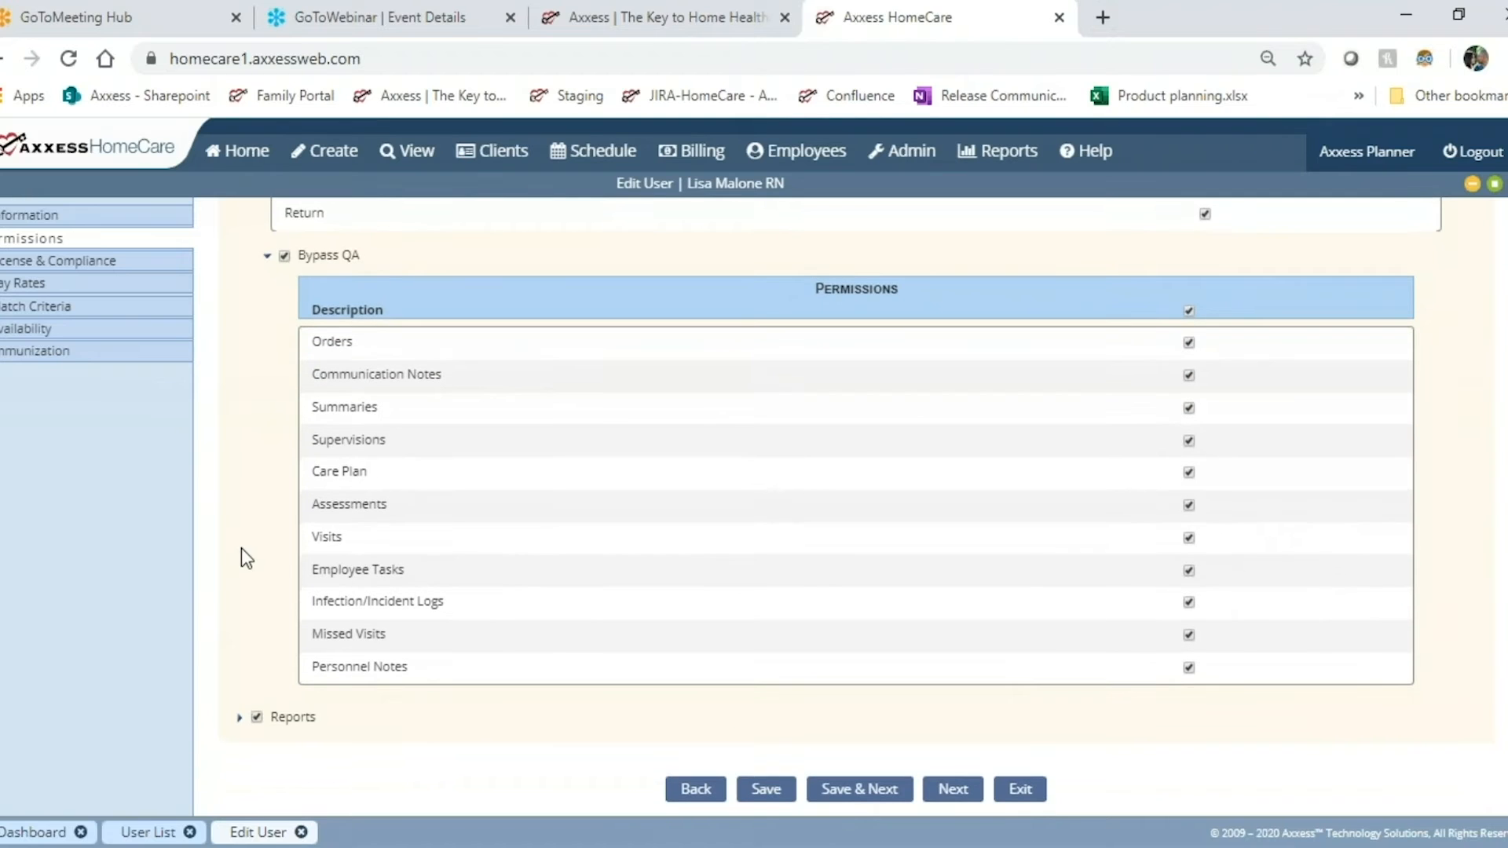
Expand the Reports permissions and review the report groups they contain
click(240, 718)
scroll(262, 518, down, 2)
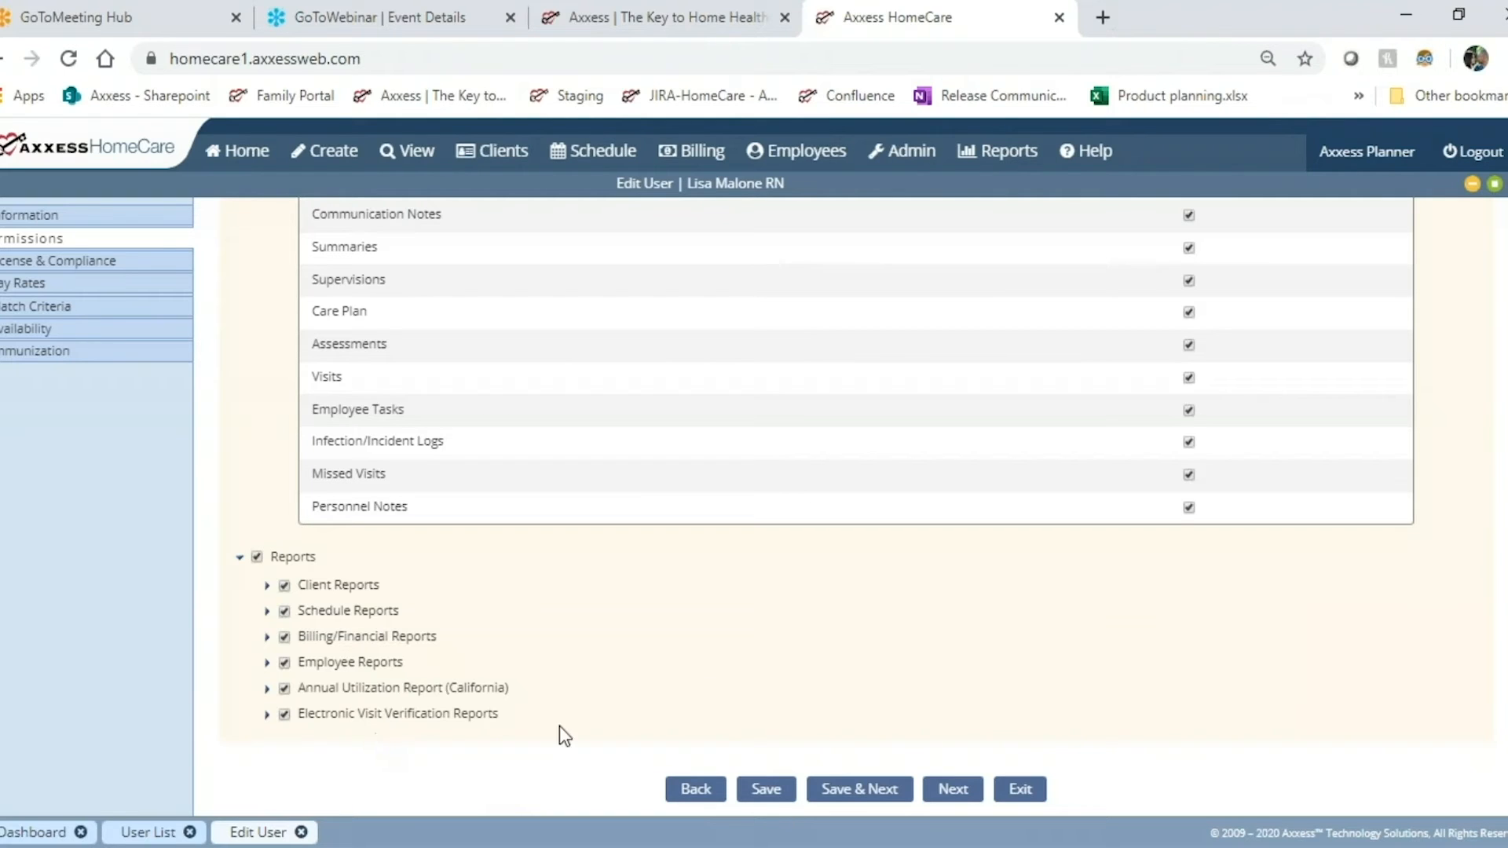
Start a new license/compliance entry for the user and review the available license types and categories
click(147, 277)
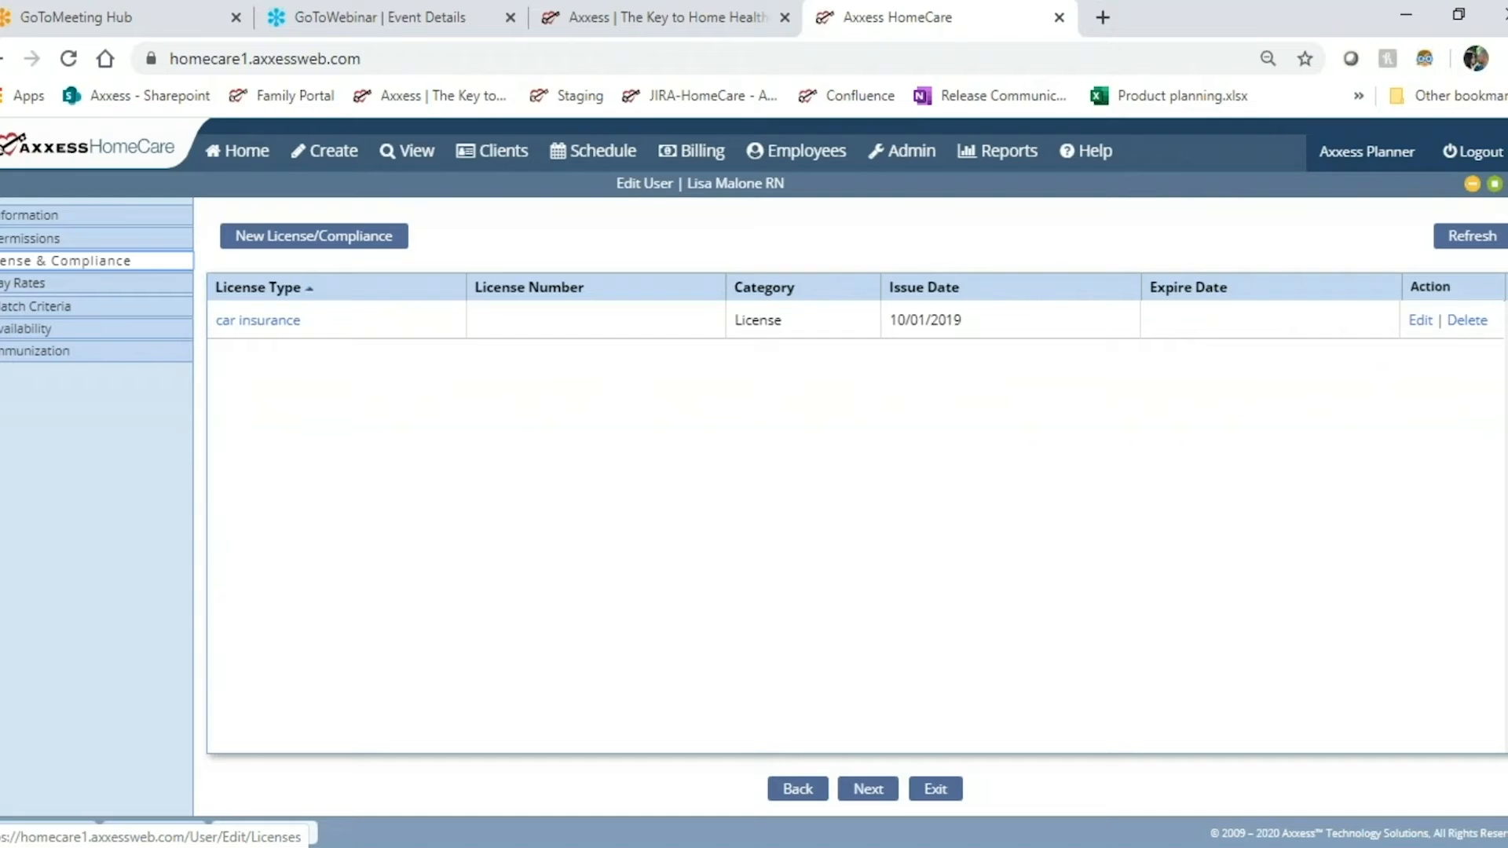
click(338, 250)
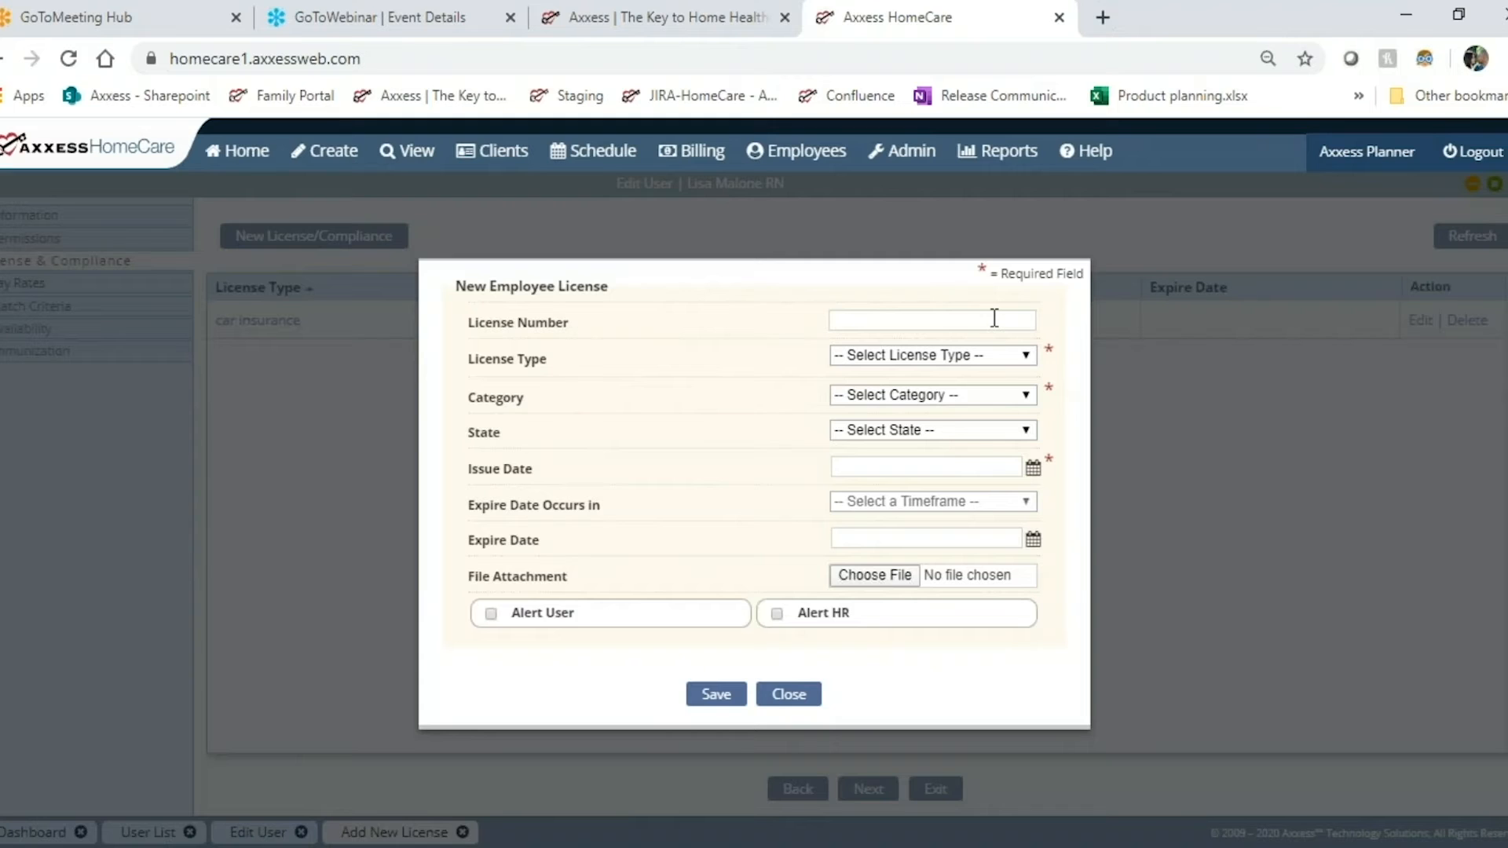
click(1001, 358)
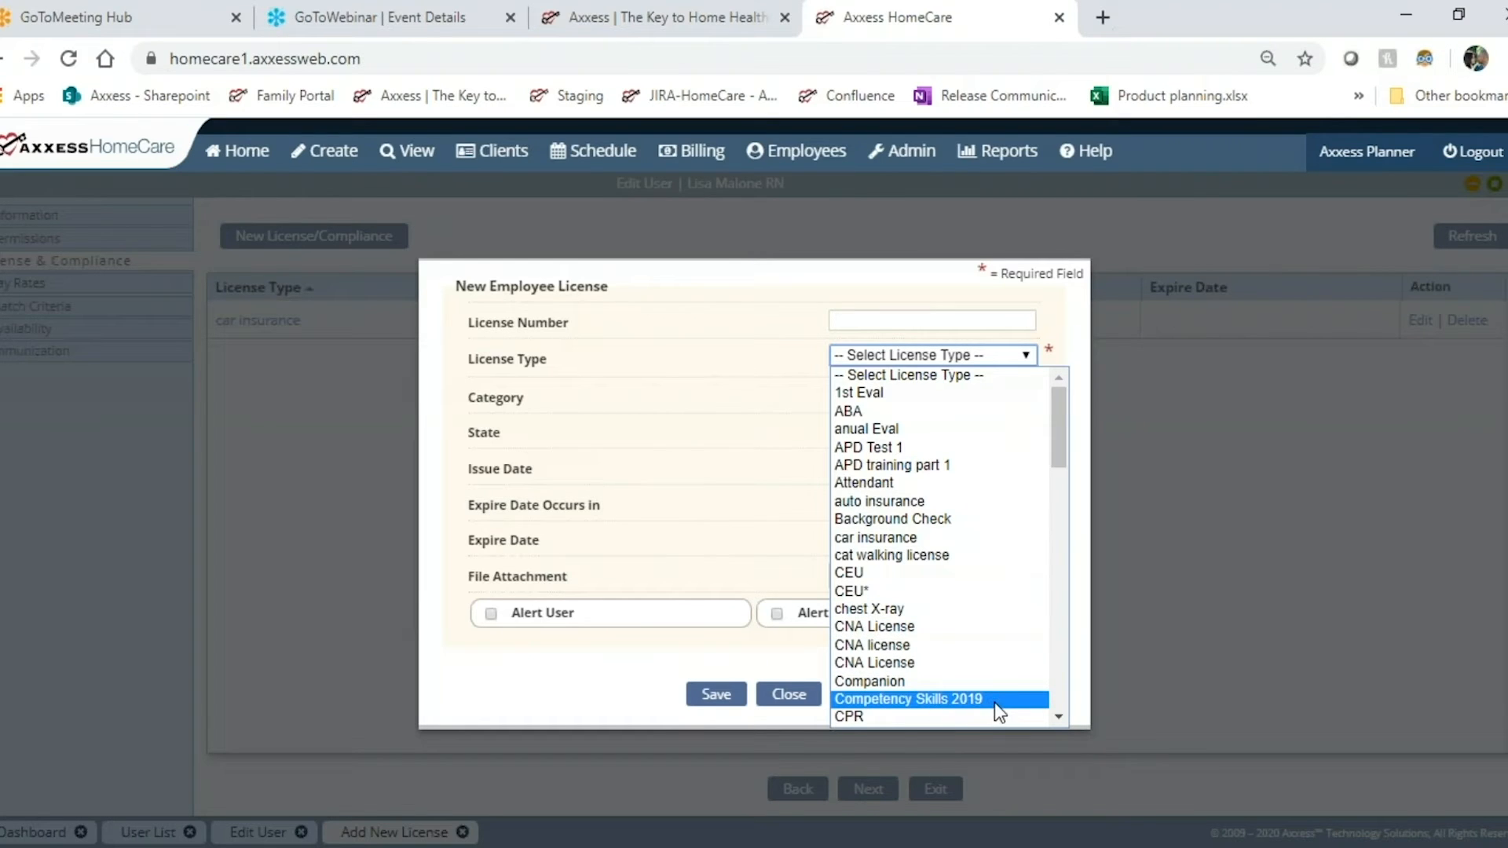
scroll(994, 702, down, 3)
scroll(994, 702, down, 3)
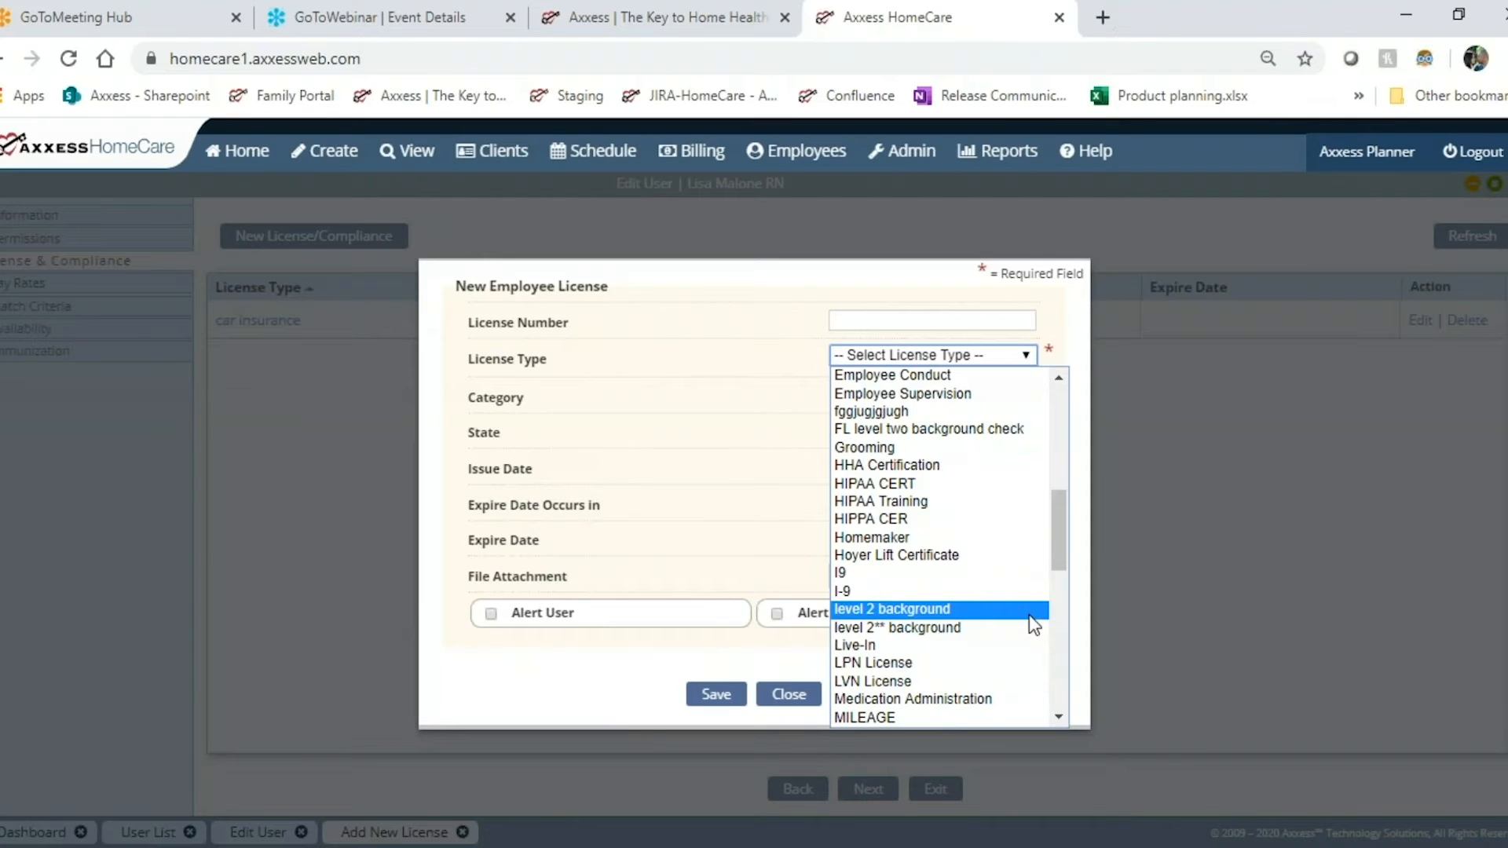
click(456, 428)
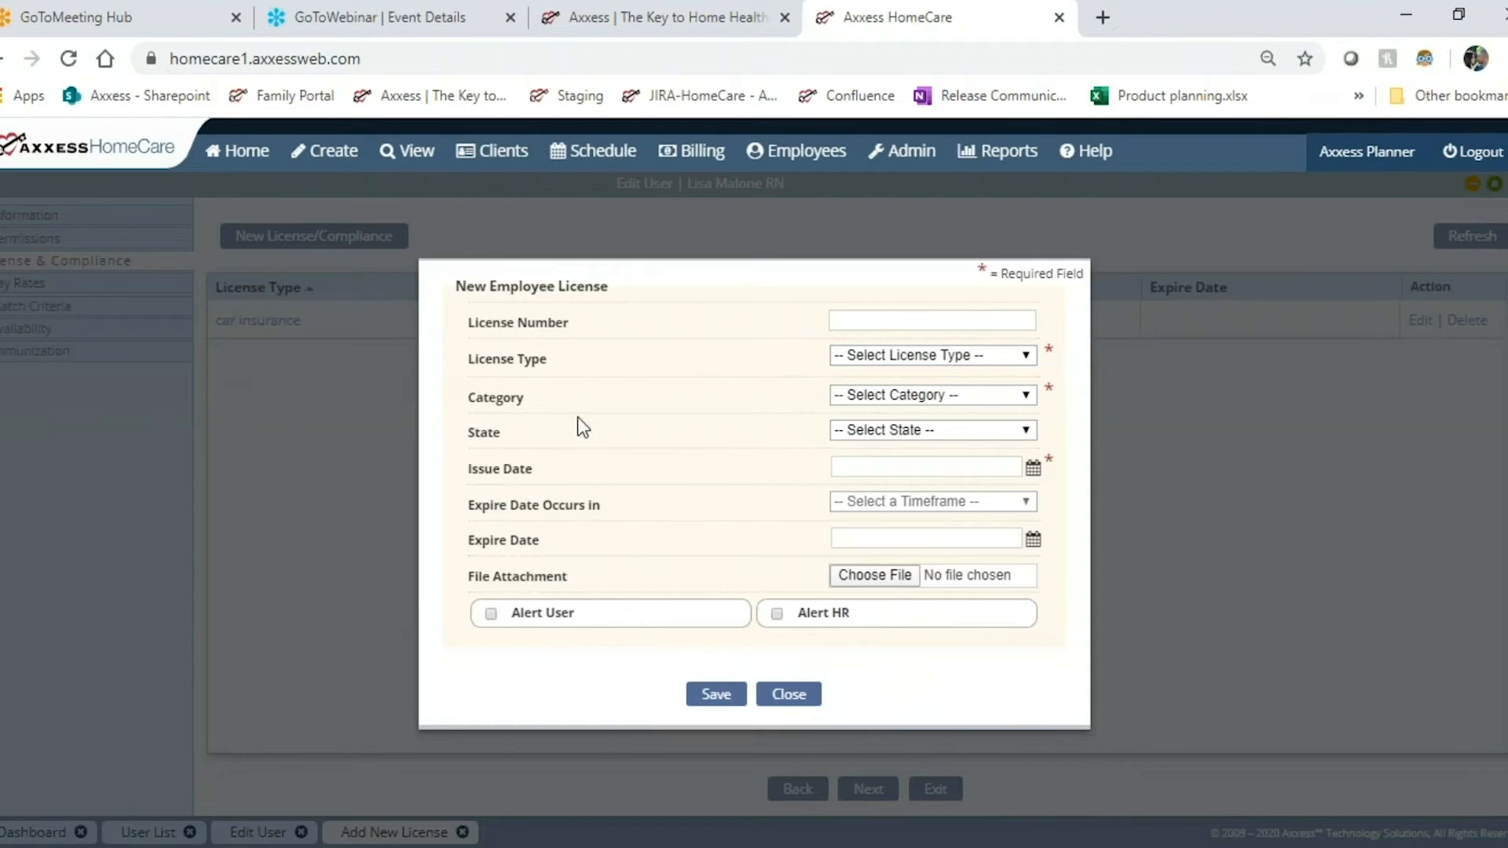
click(932, 401)
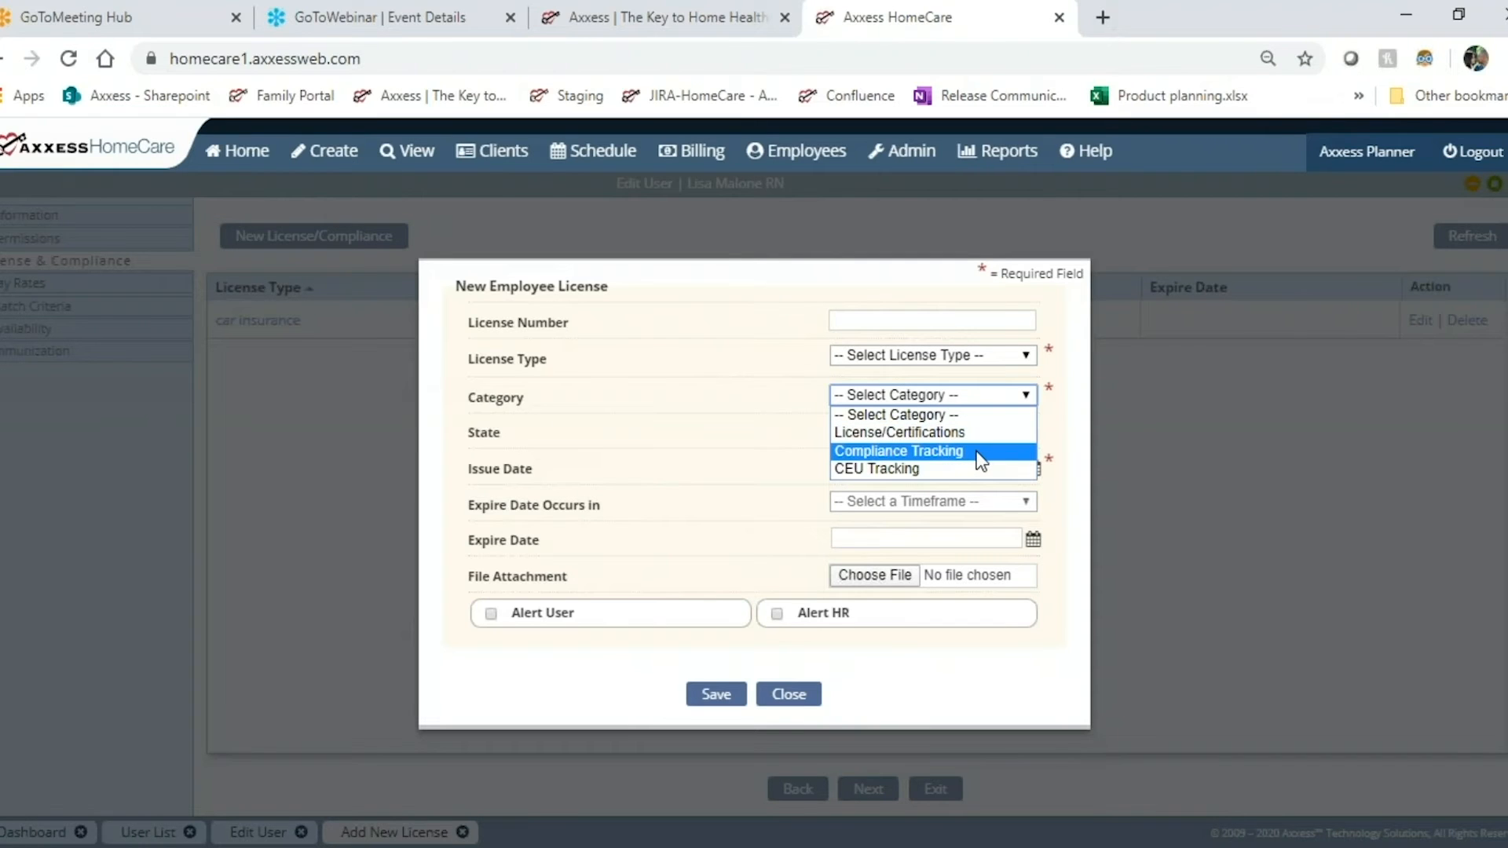
click(730, 453)
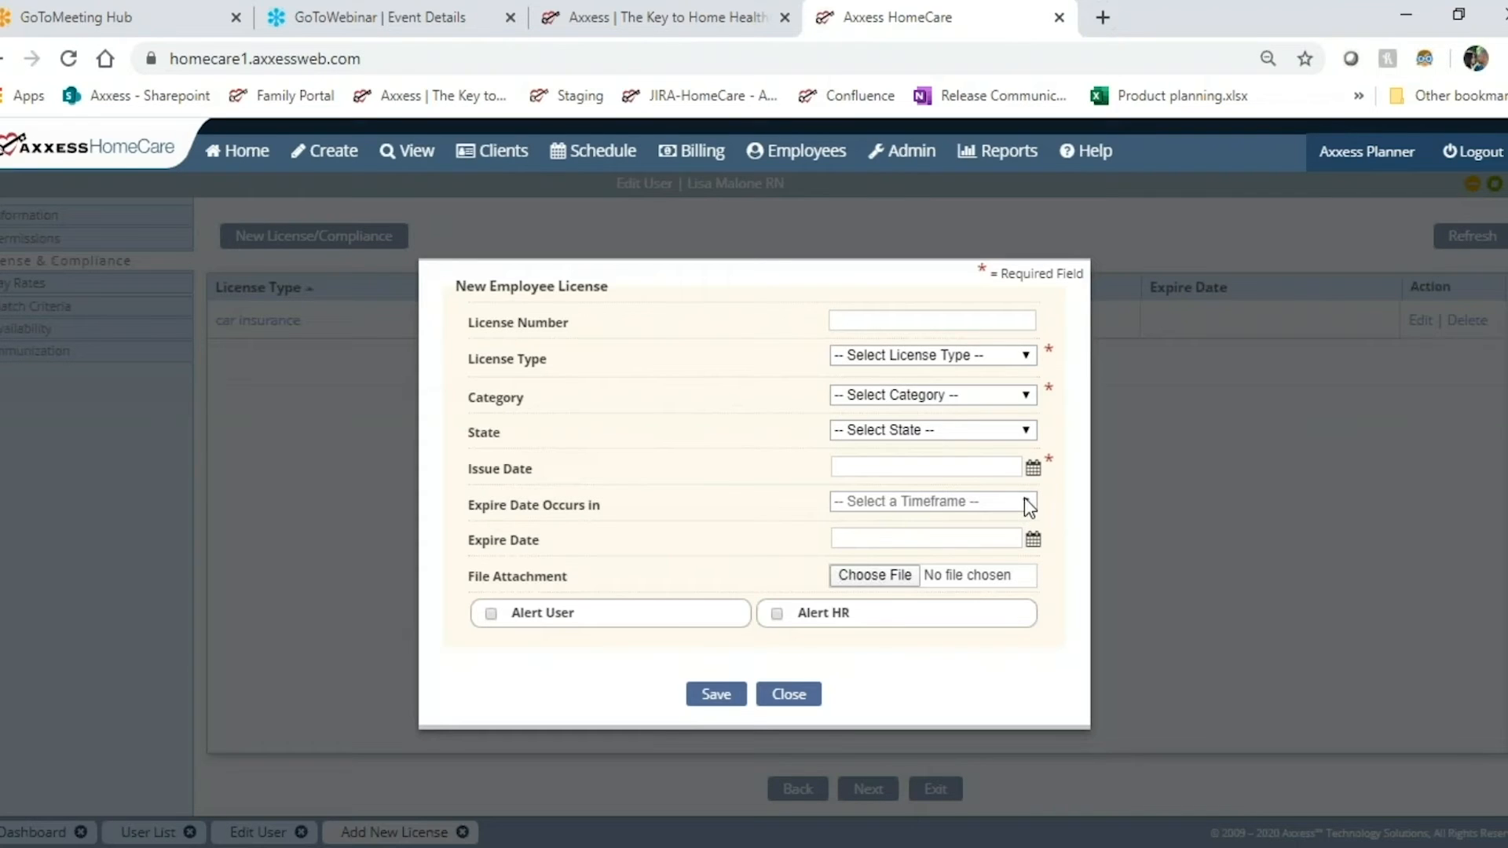
Set the new license's issue date to 01/01/2020 and its expiration to occur in 1 year
click(1032, 470)
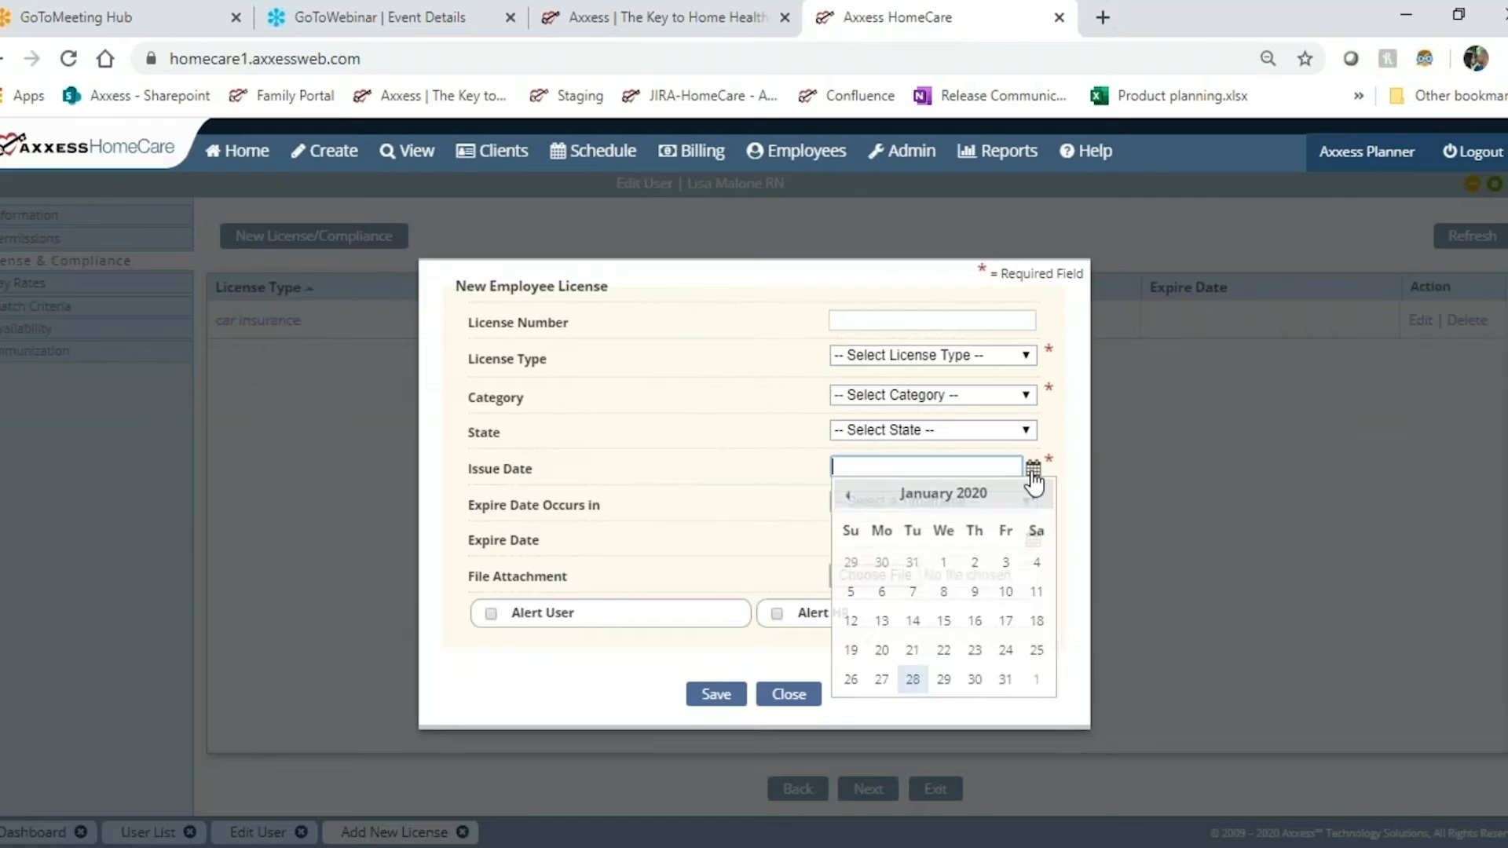
click(945, 563)
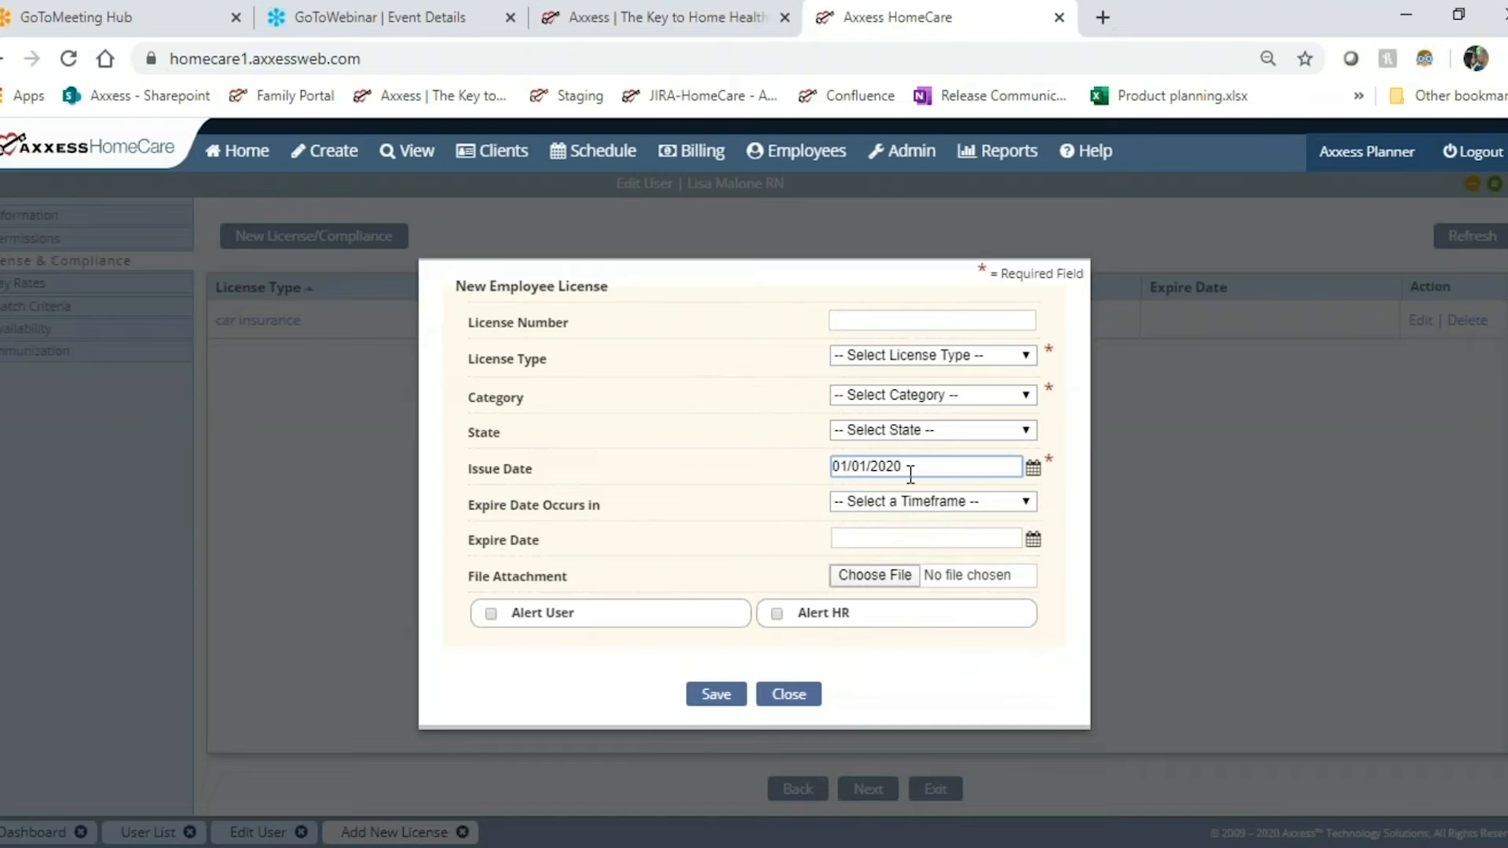
click(1025, 507)
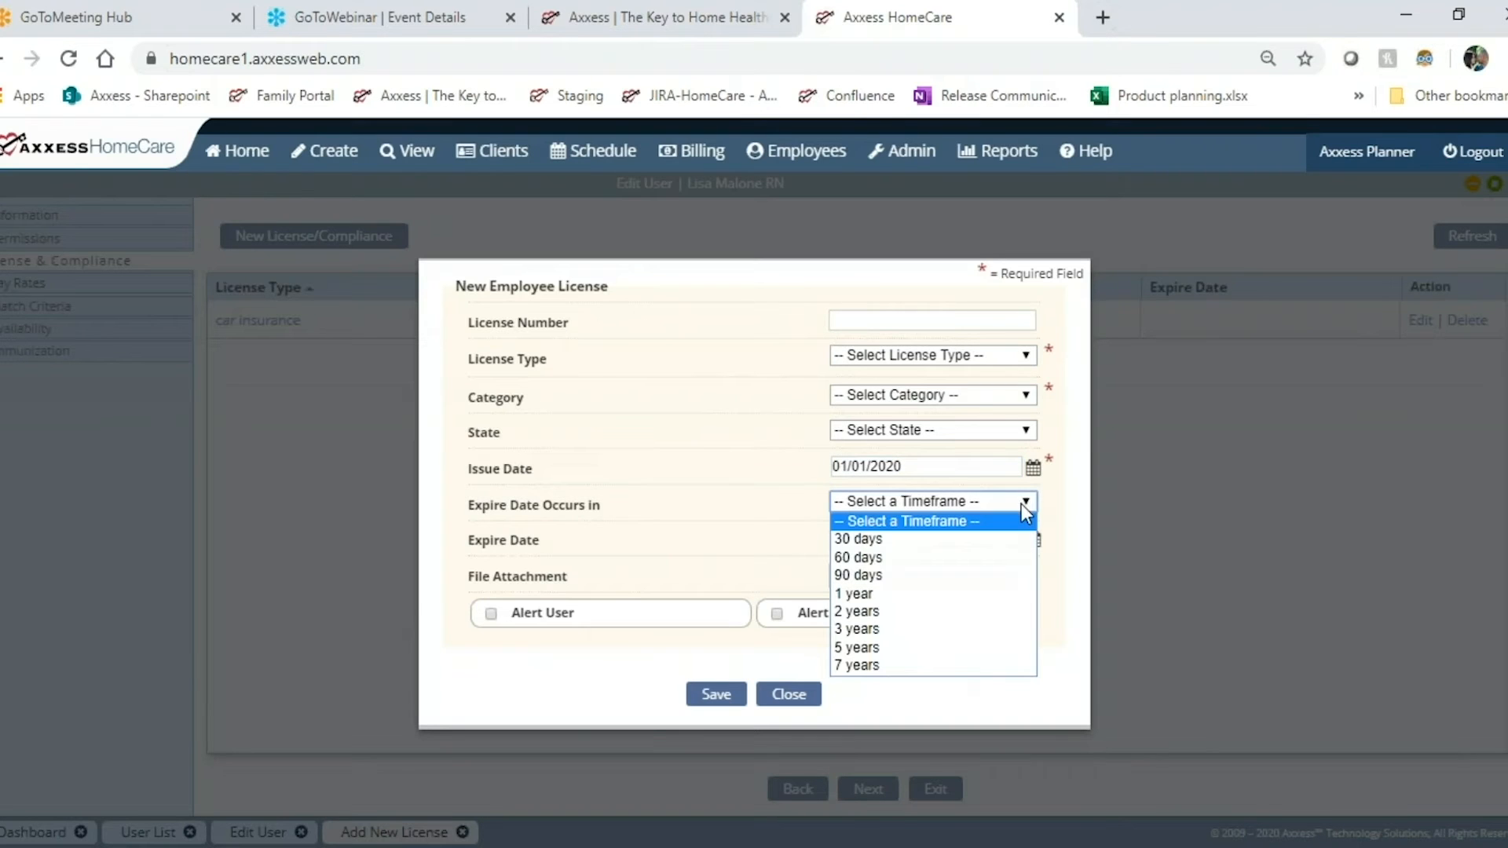
click(865, 593)
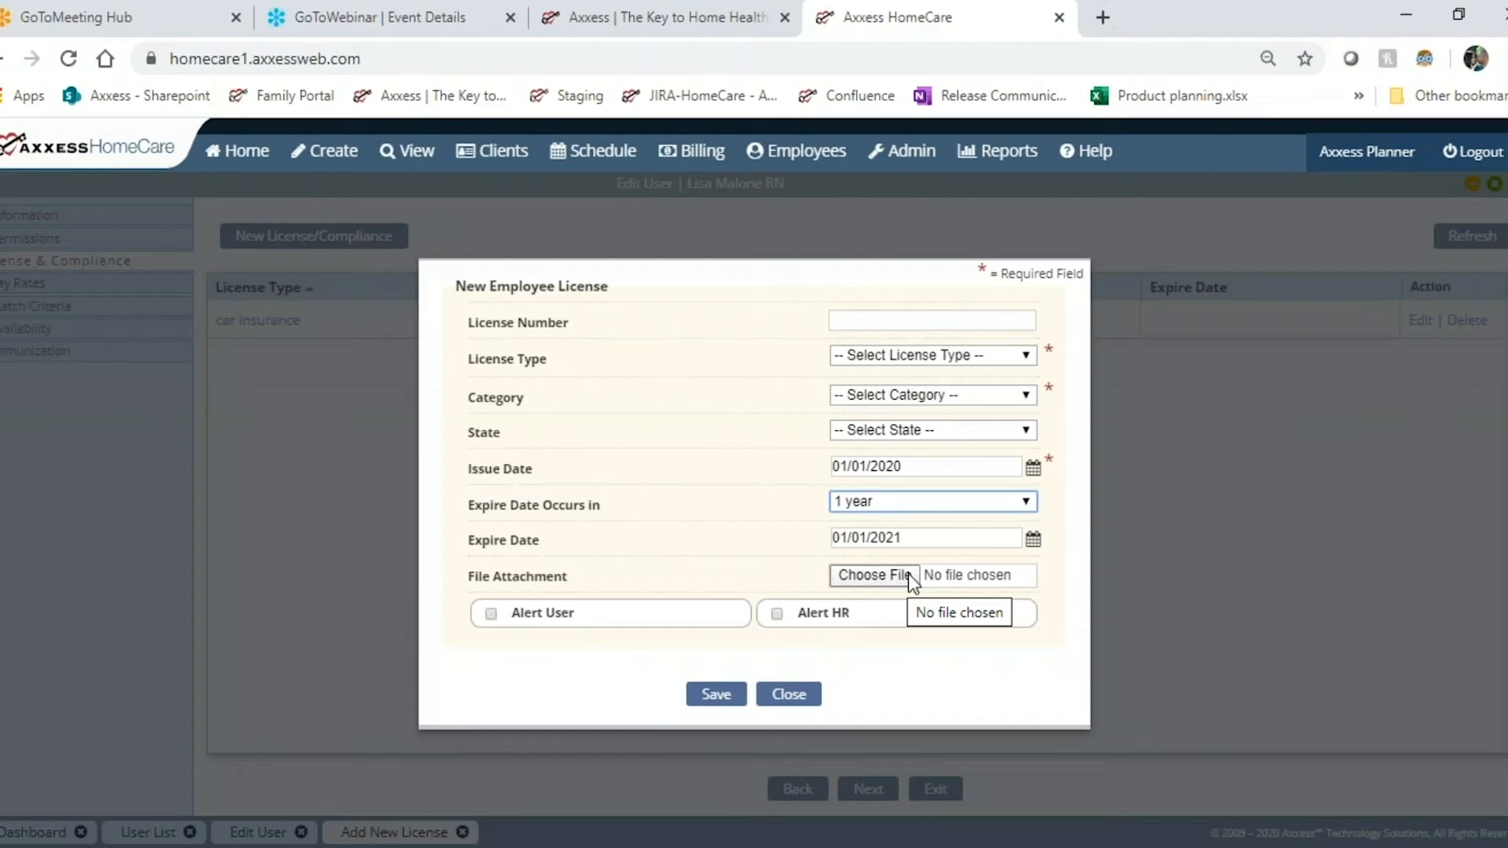
Enable Alert User with the alert date set 30 days before expiration, then close the license form without saving
click(591, 619)
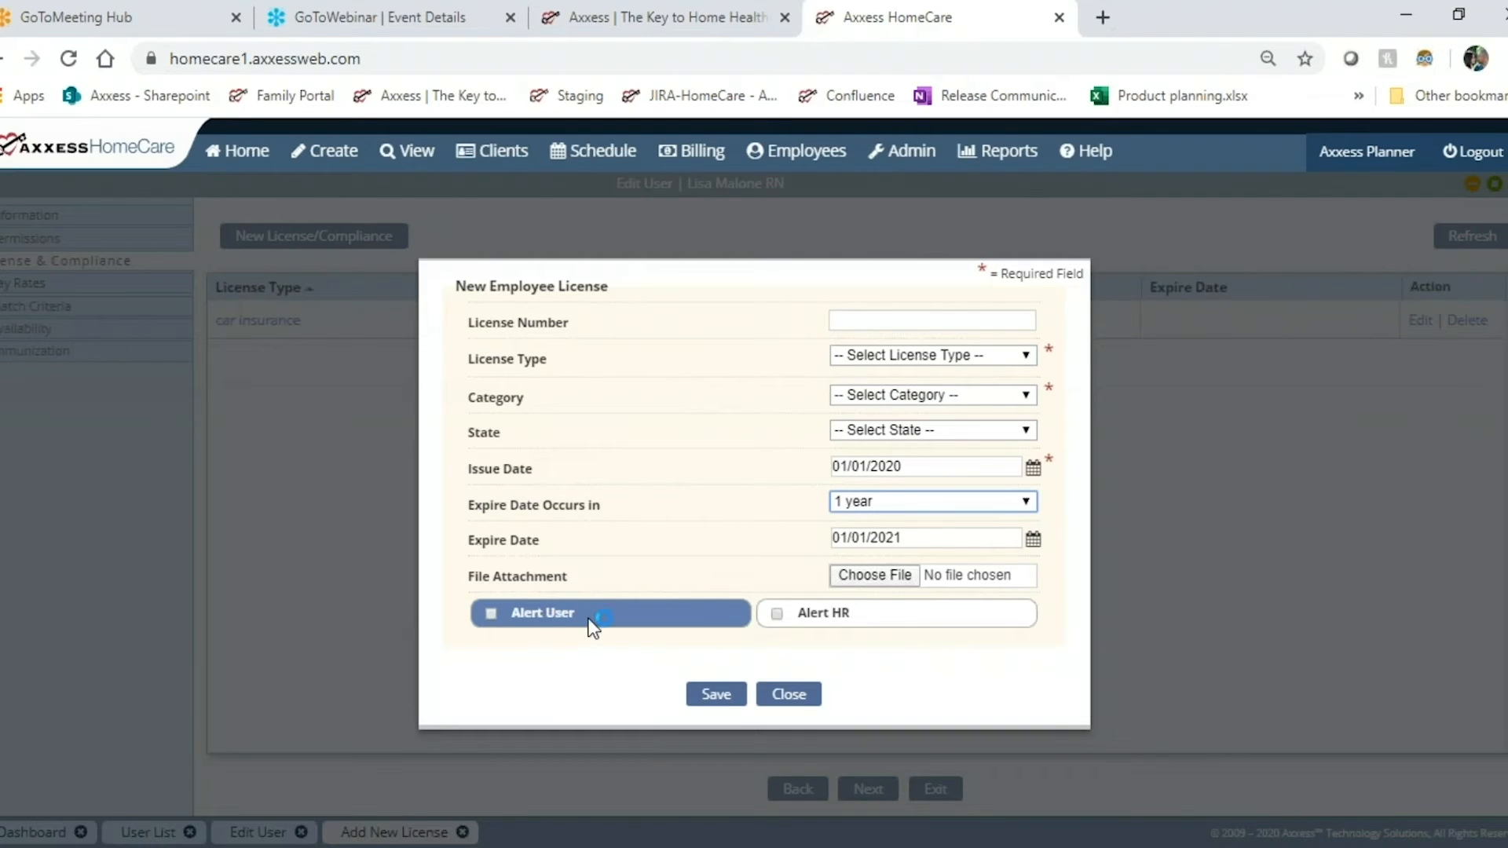
click(894, 614)
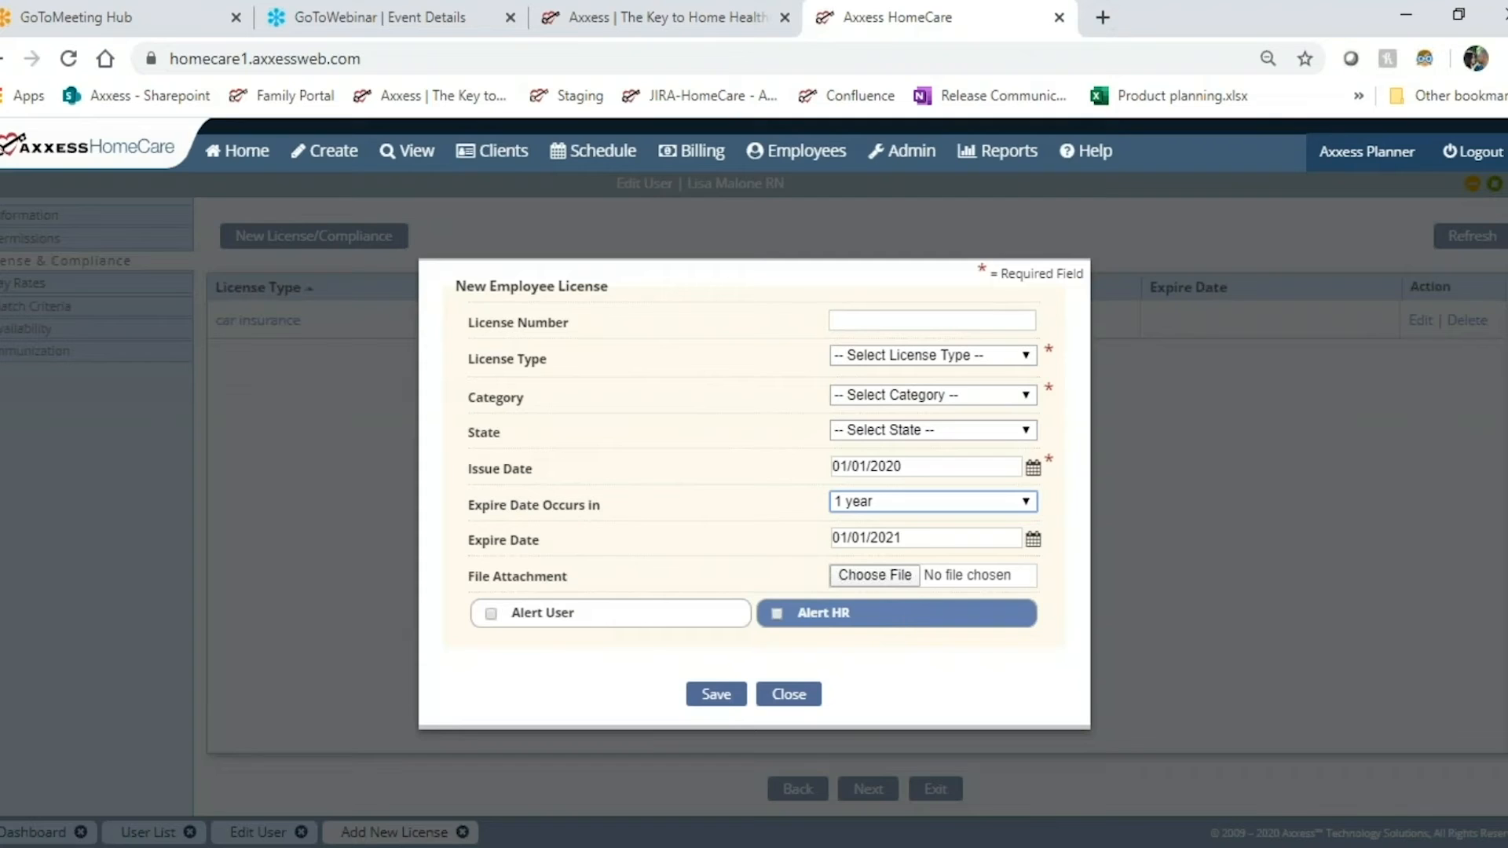
click(636, 625)
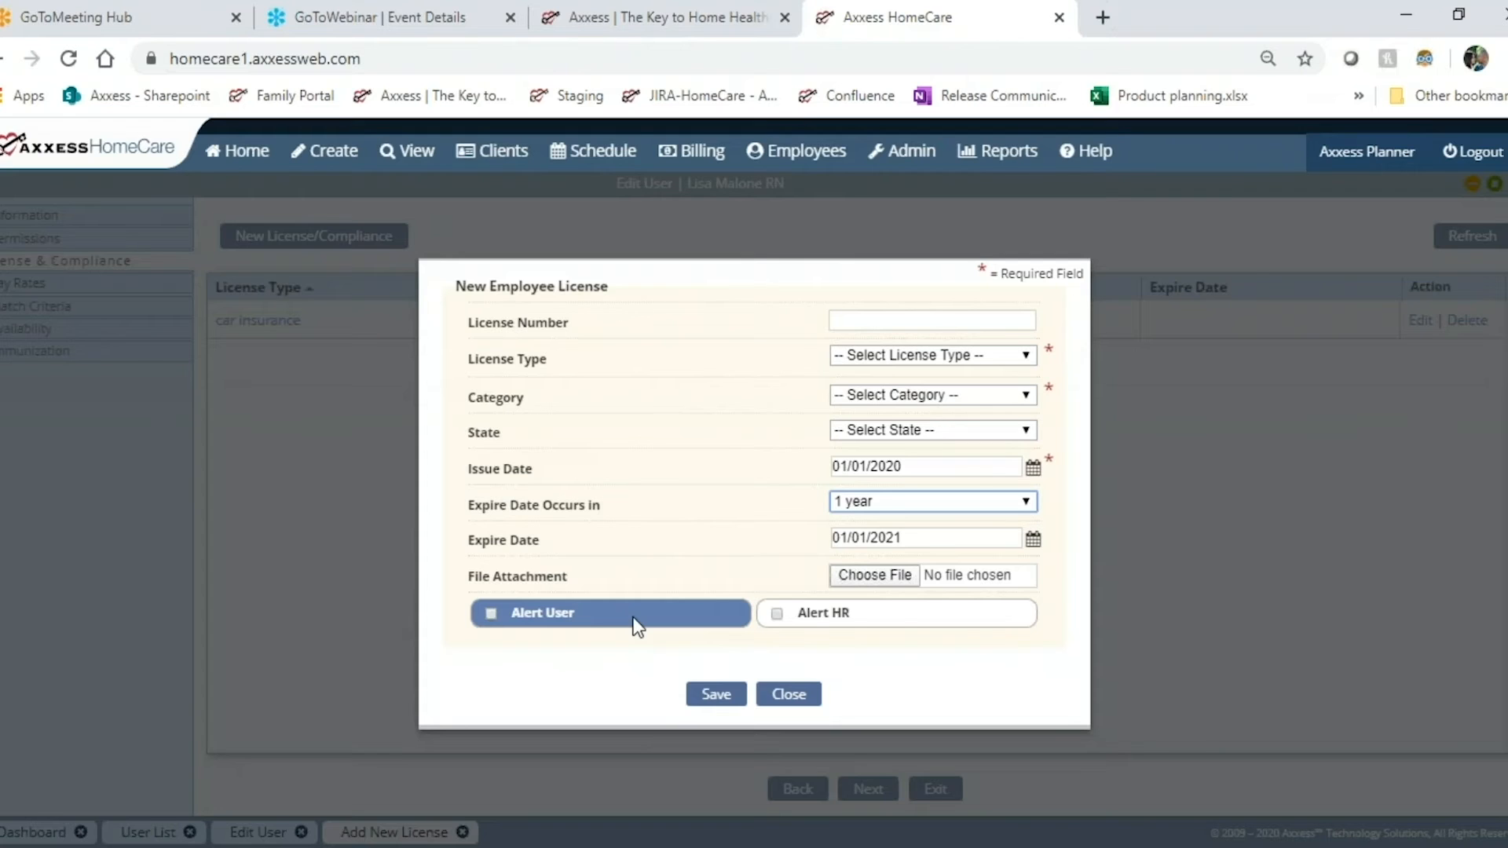
click(634, 622)
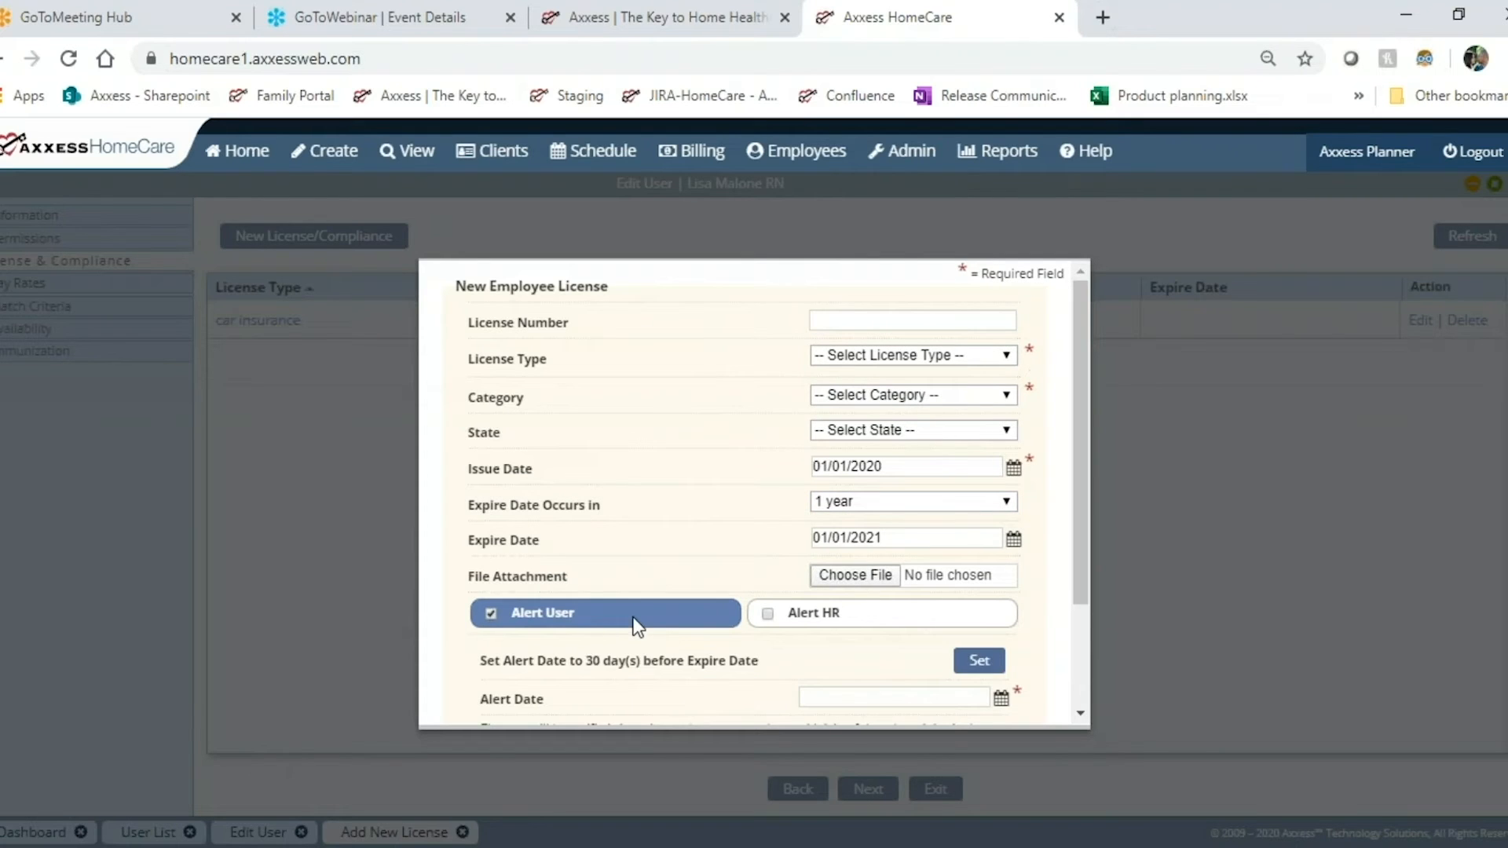
drag(1077, 581, 1075, 673)
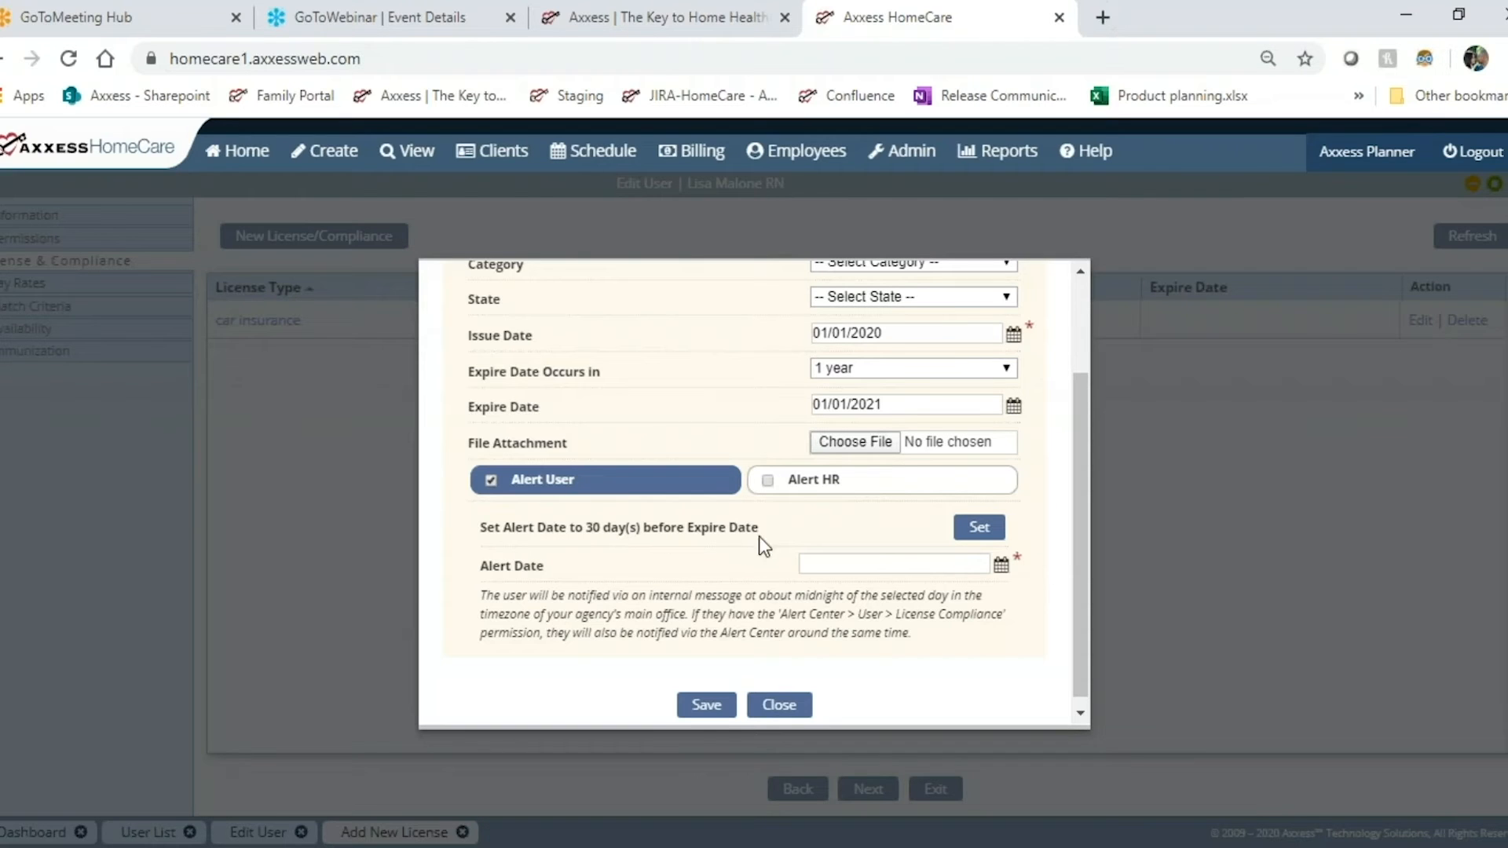
click(999, 534)
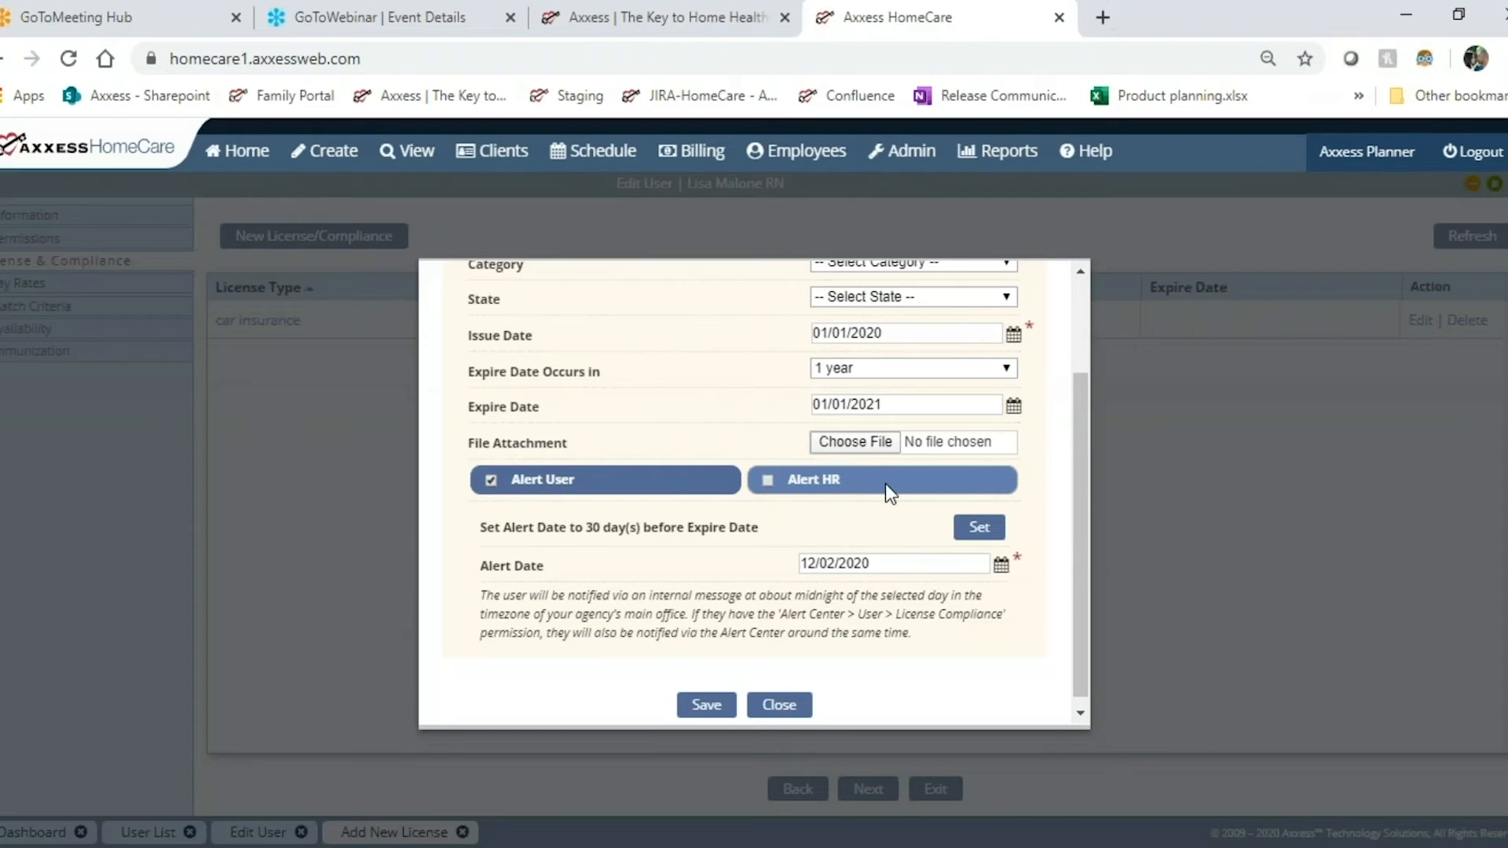
click(779, 705)
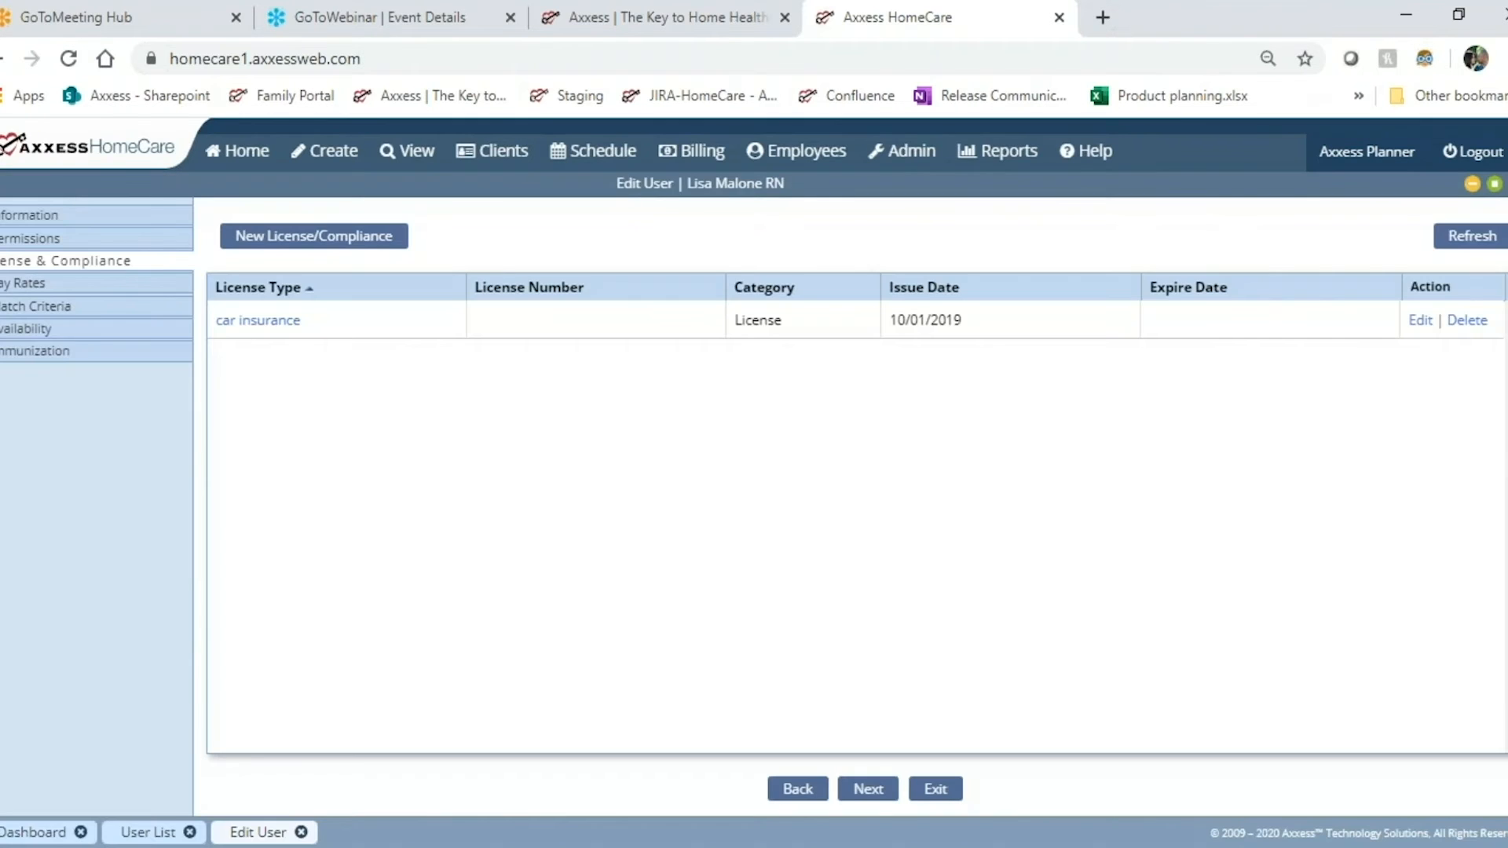
Open the user's Pay Rates and examine the list of tasks that can carry daily rates
click(91, 284)
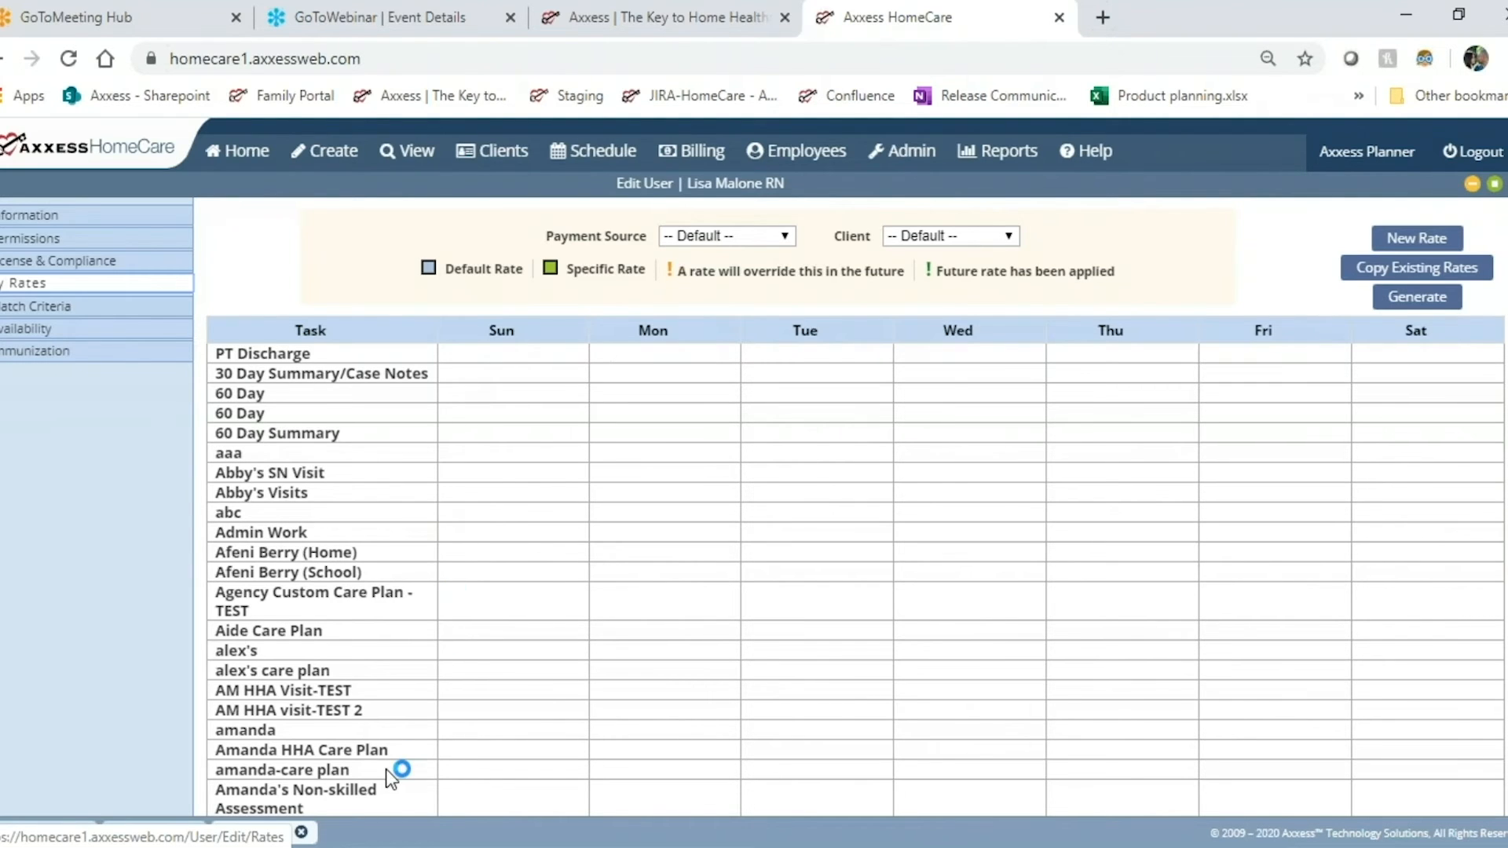
scroll(384, 769, down, 5)
scroll(385, 769, down, 4)
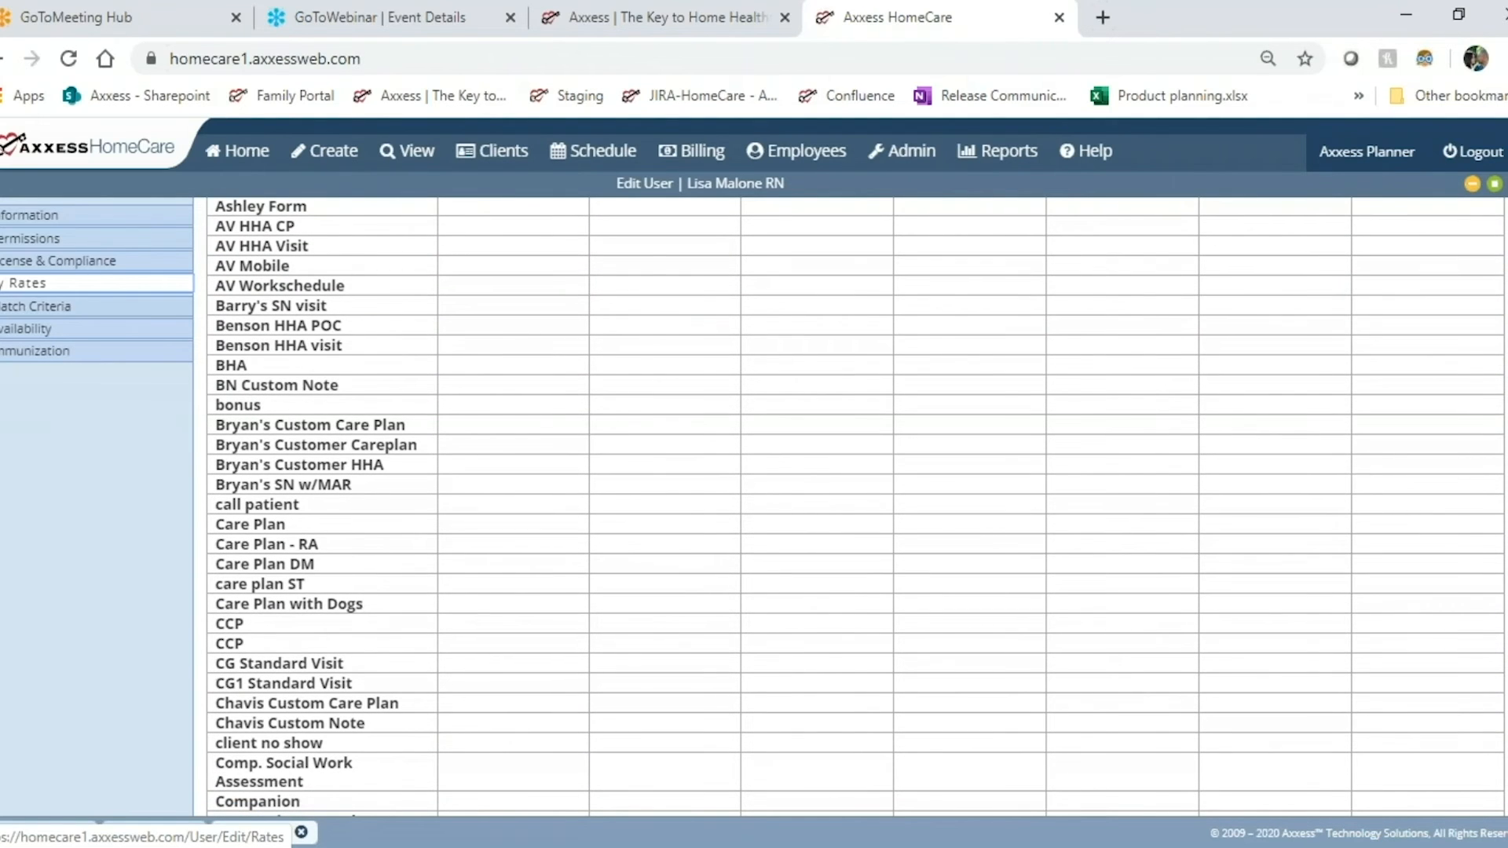
scroll(648, 646, down, 6)
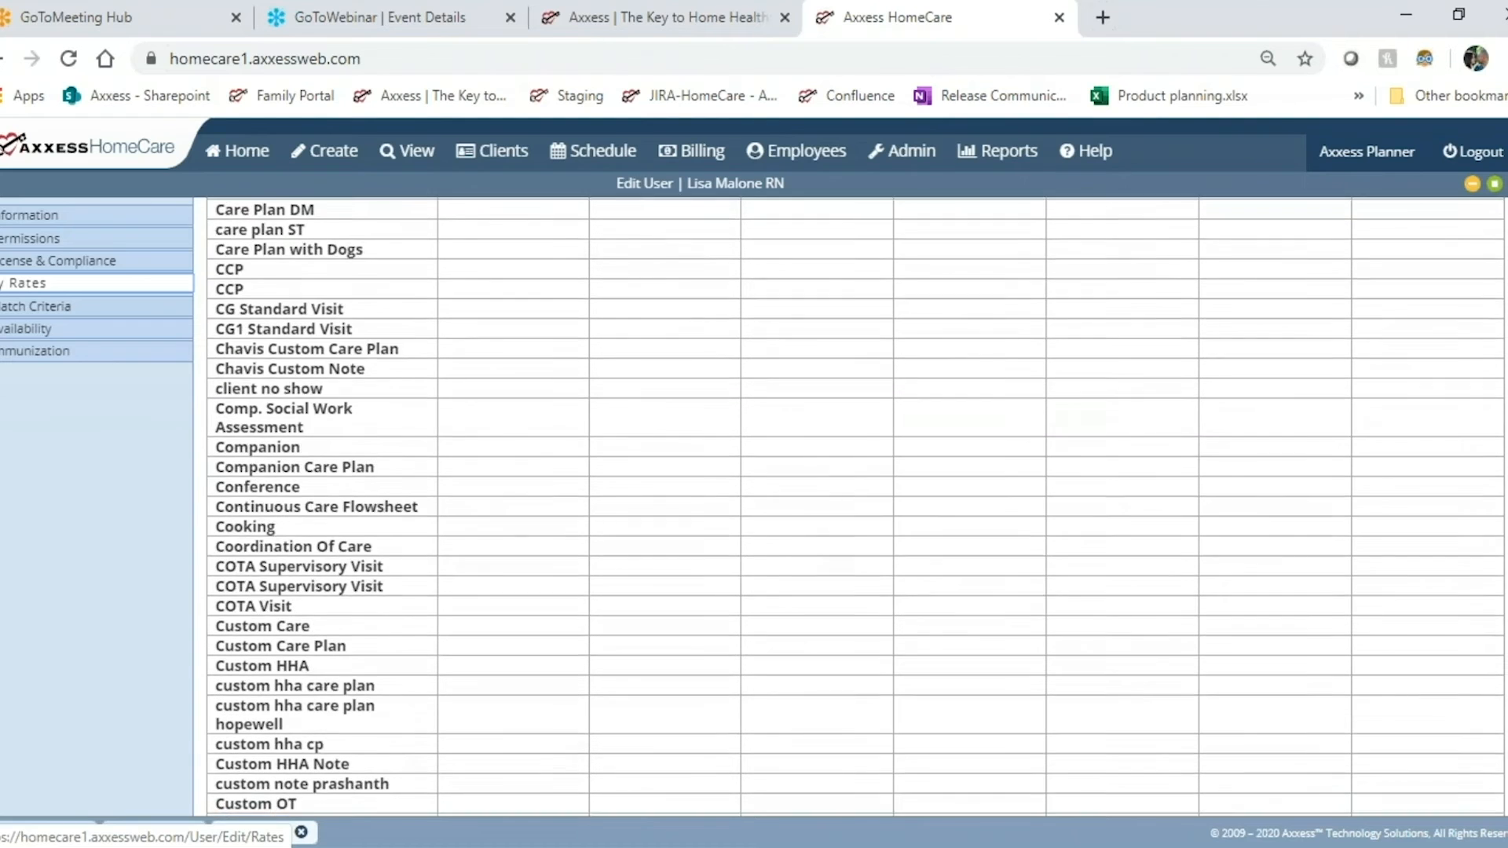
scroll(648, 646, down, 8)
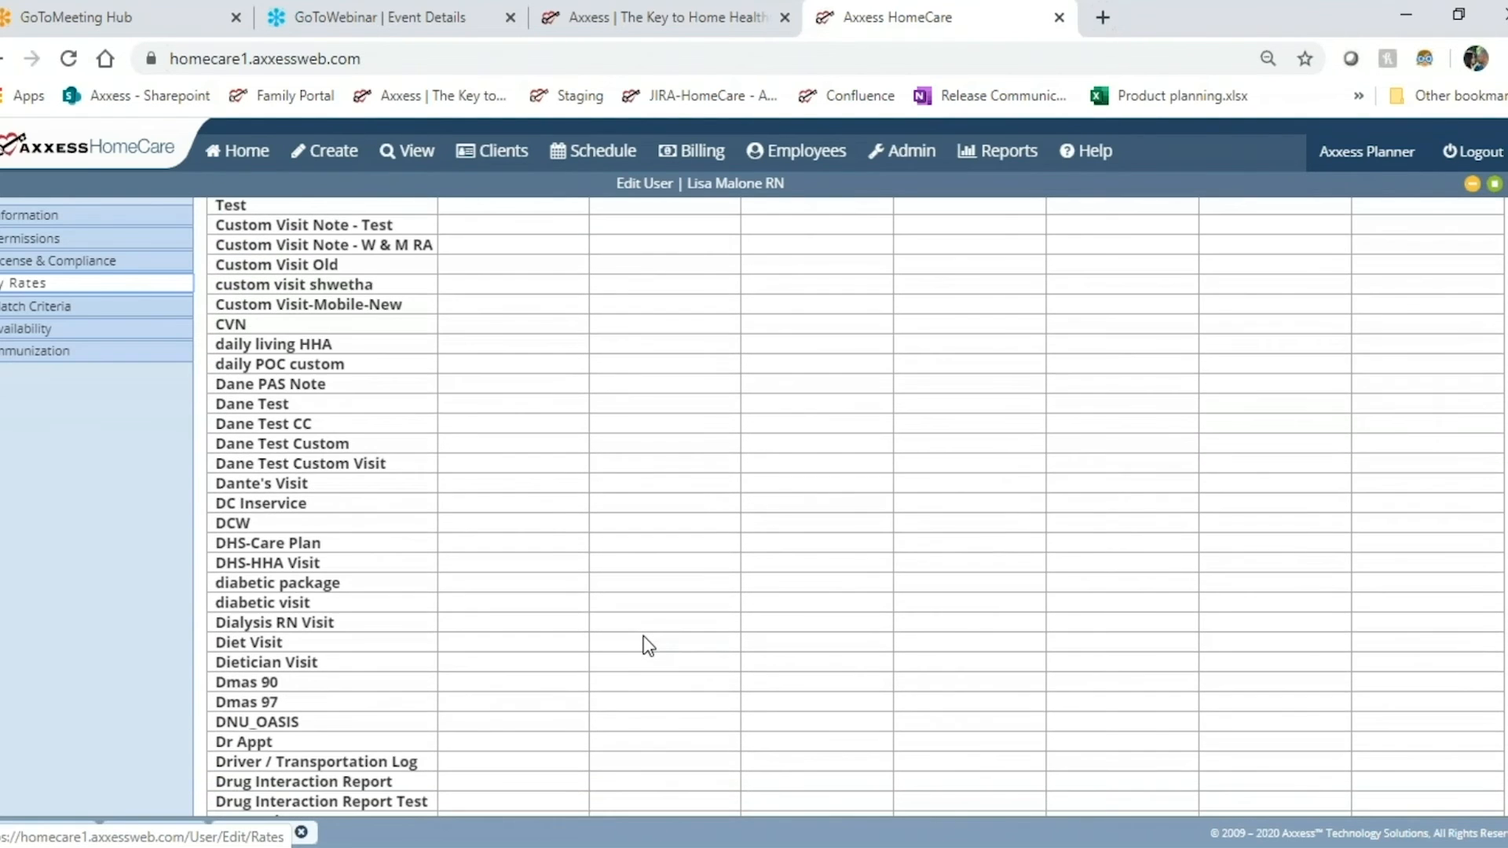
scroll(648, 646, down, 6)
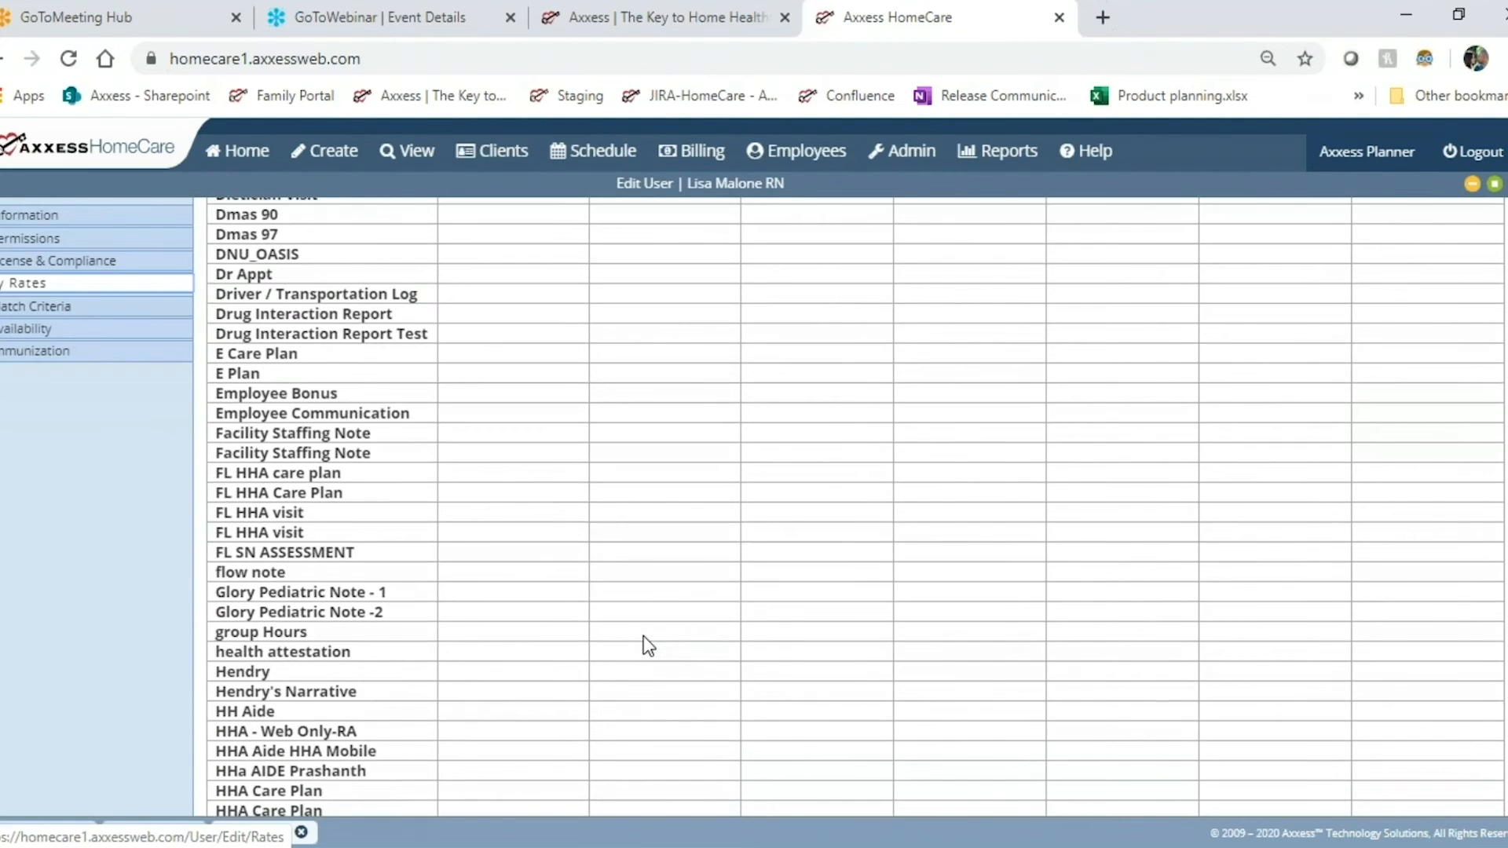
scroll(648, 646, down, 10)
scroll(648, 645, down, 15)
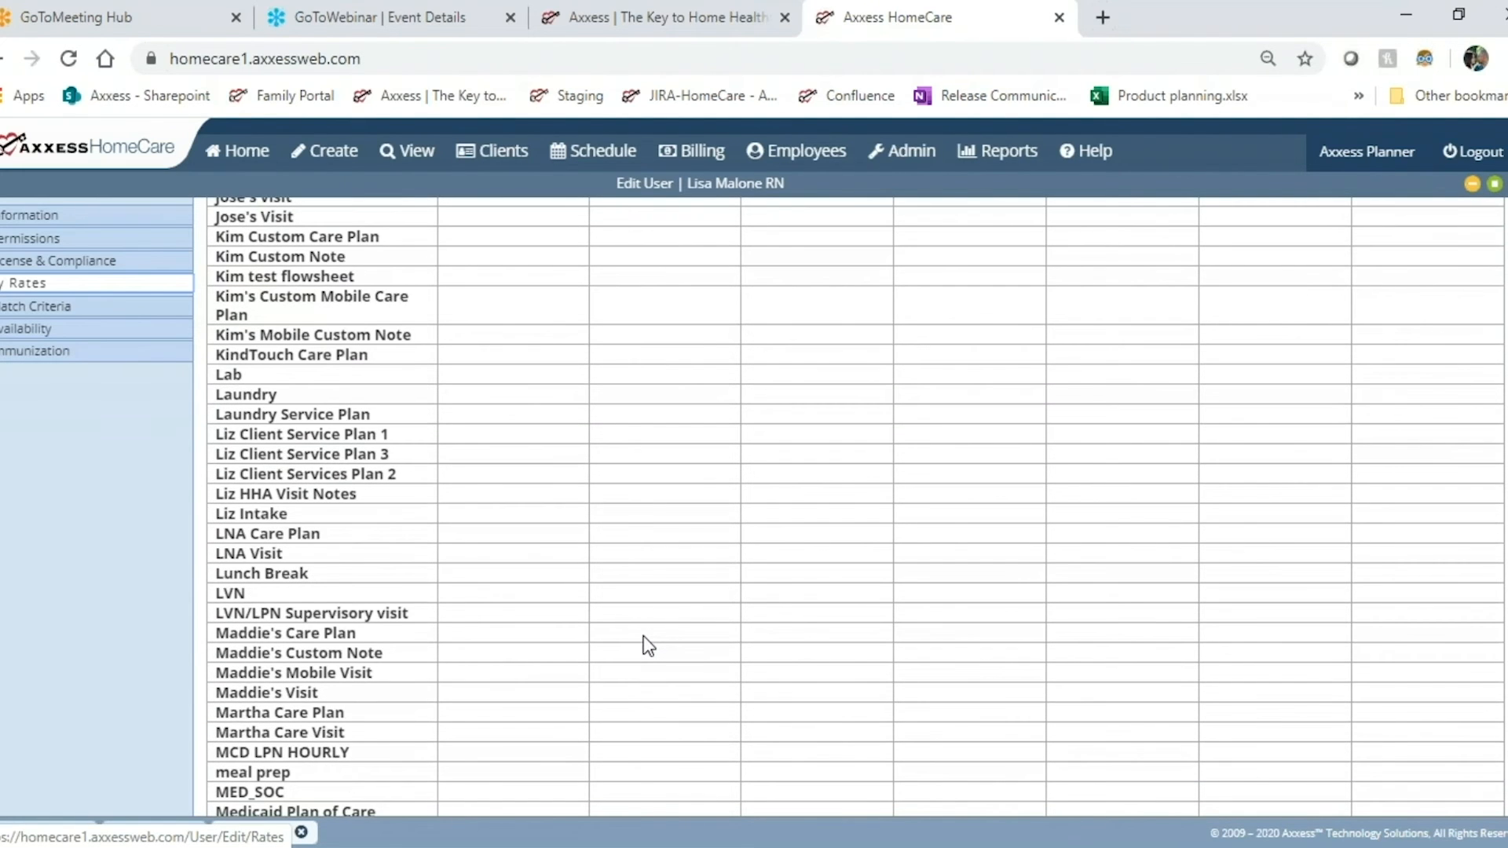
scroll(648, 646, up, 20)
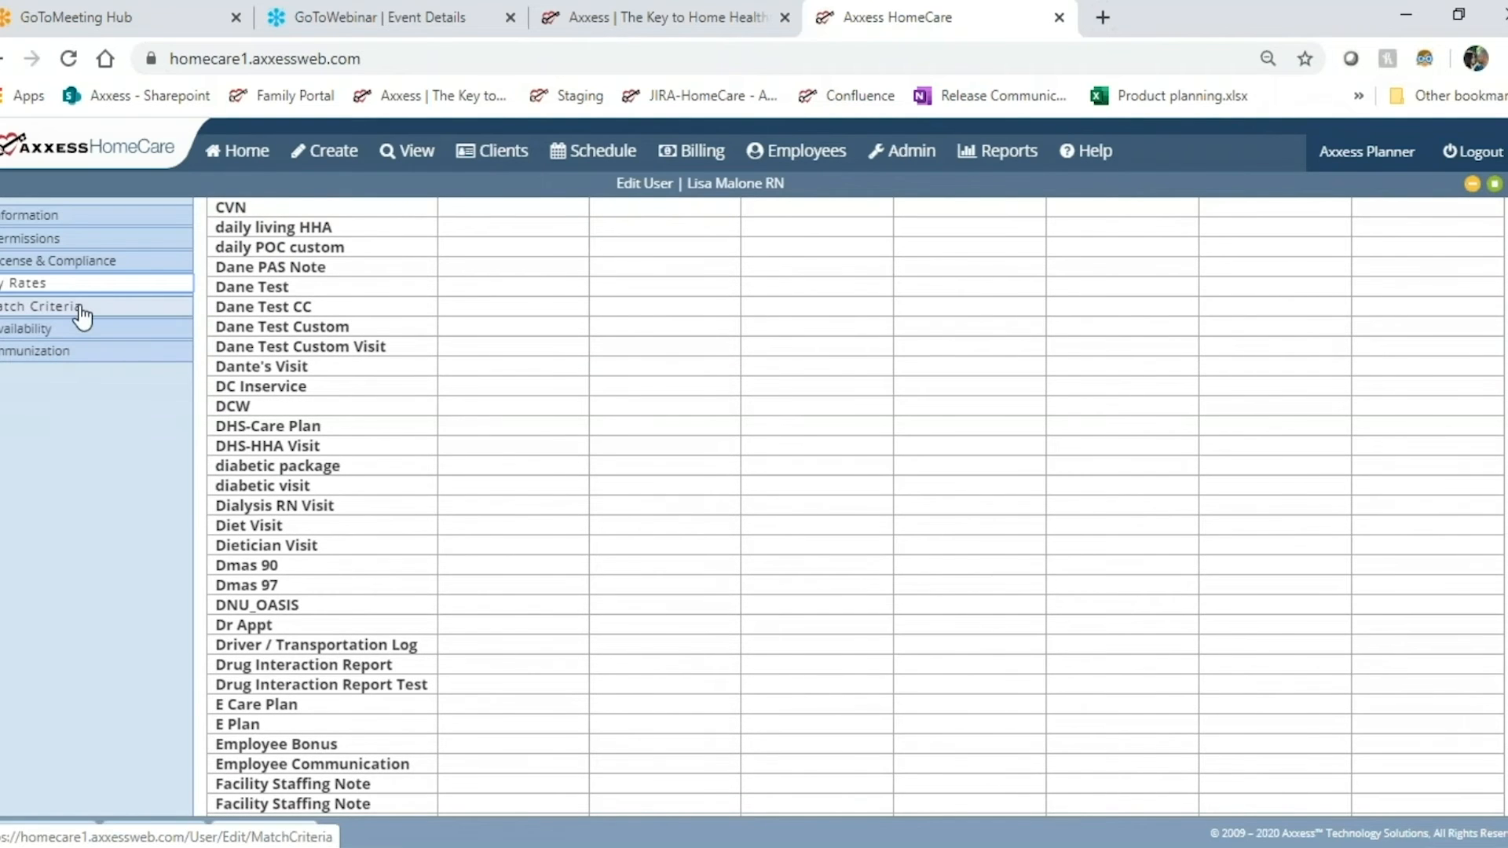
Open the user's Match Criteria and review the Skills, Transfers, Personality Traits, Pets and General options
click(81, 309)
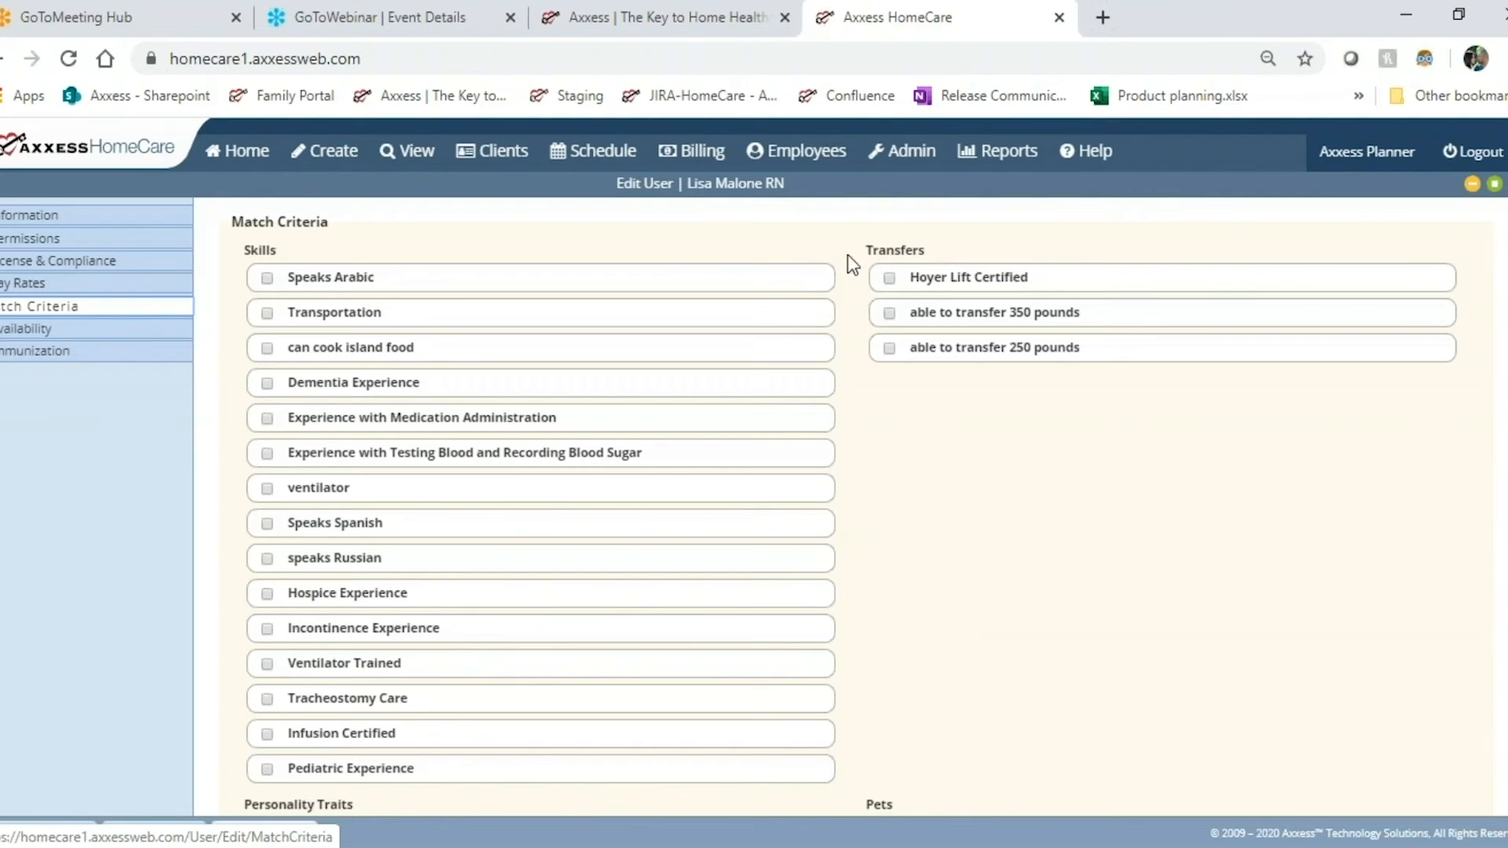
scroll(999, 396, down, 3)
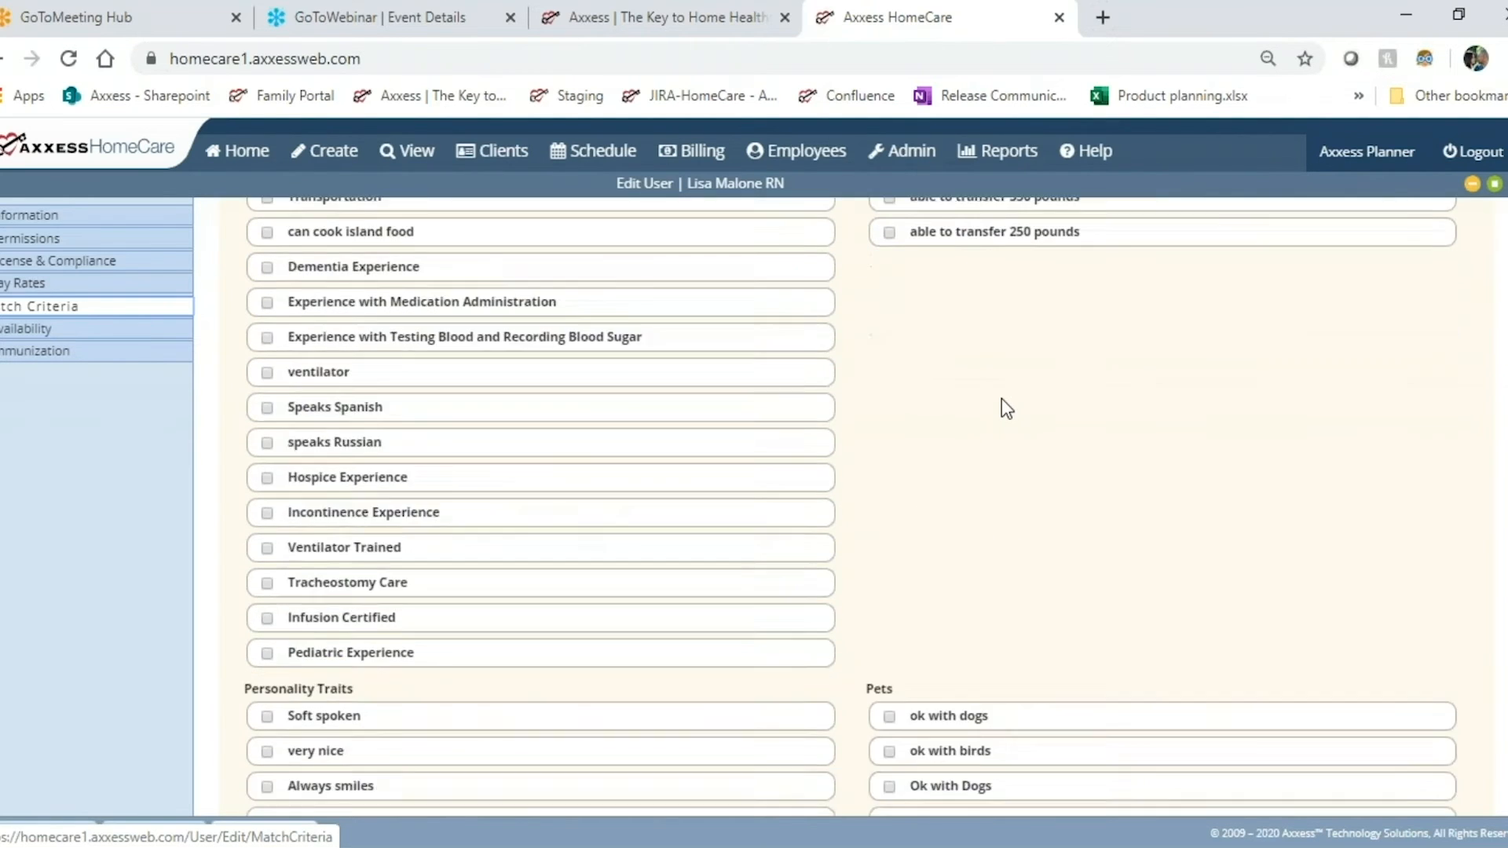
scroll(1006, 407, up, 3)
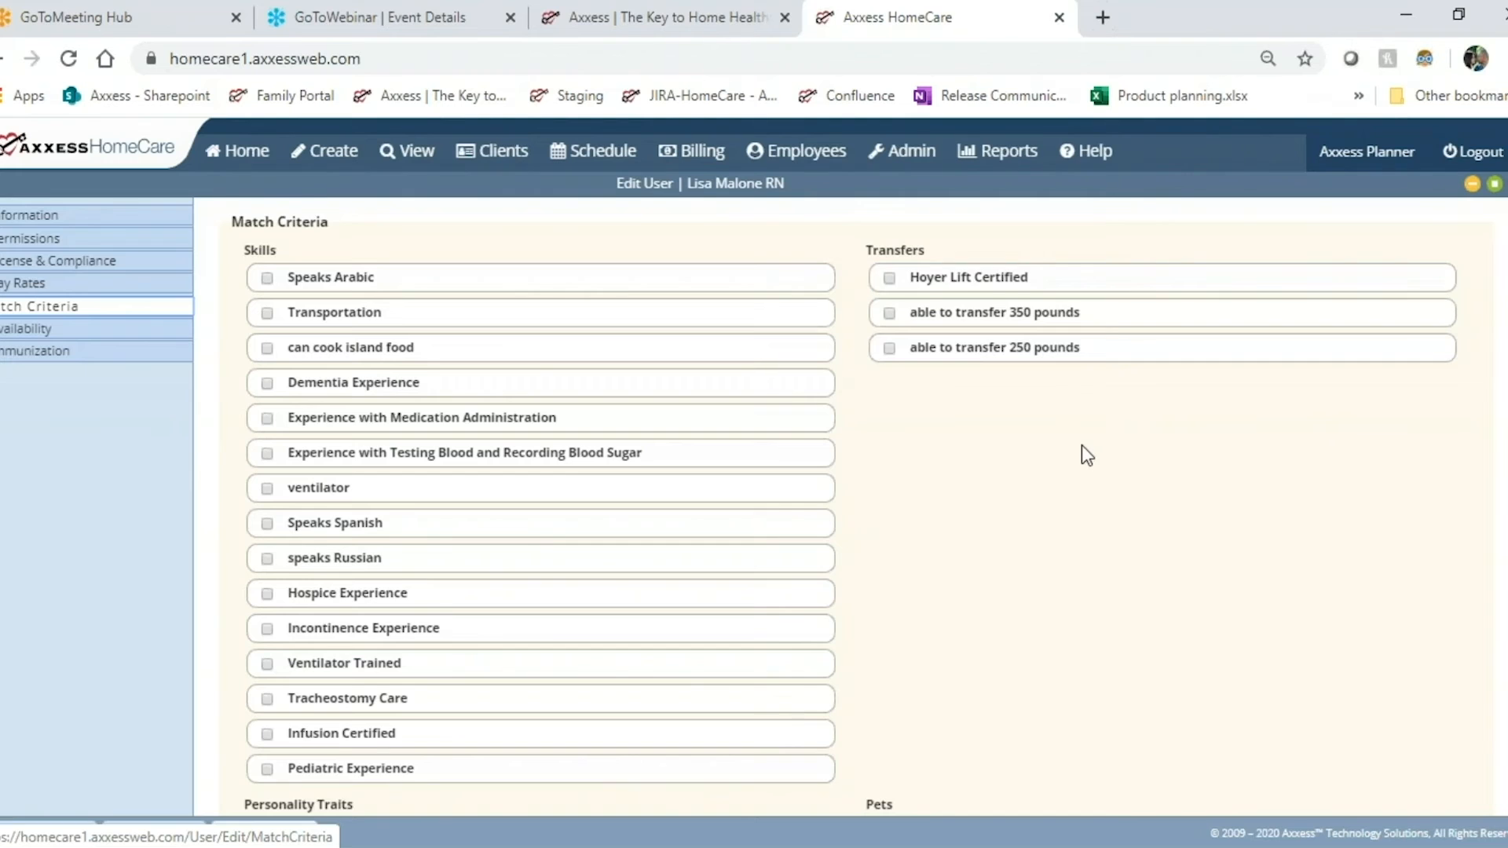
scroll(1081, 444, down, 5)
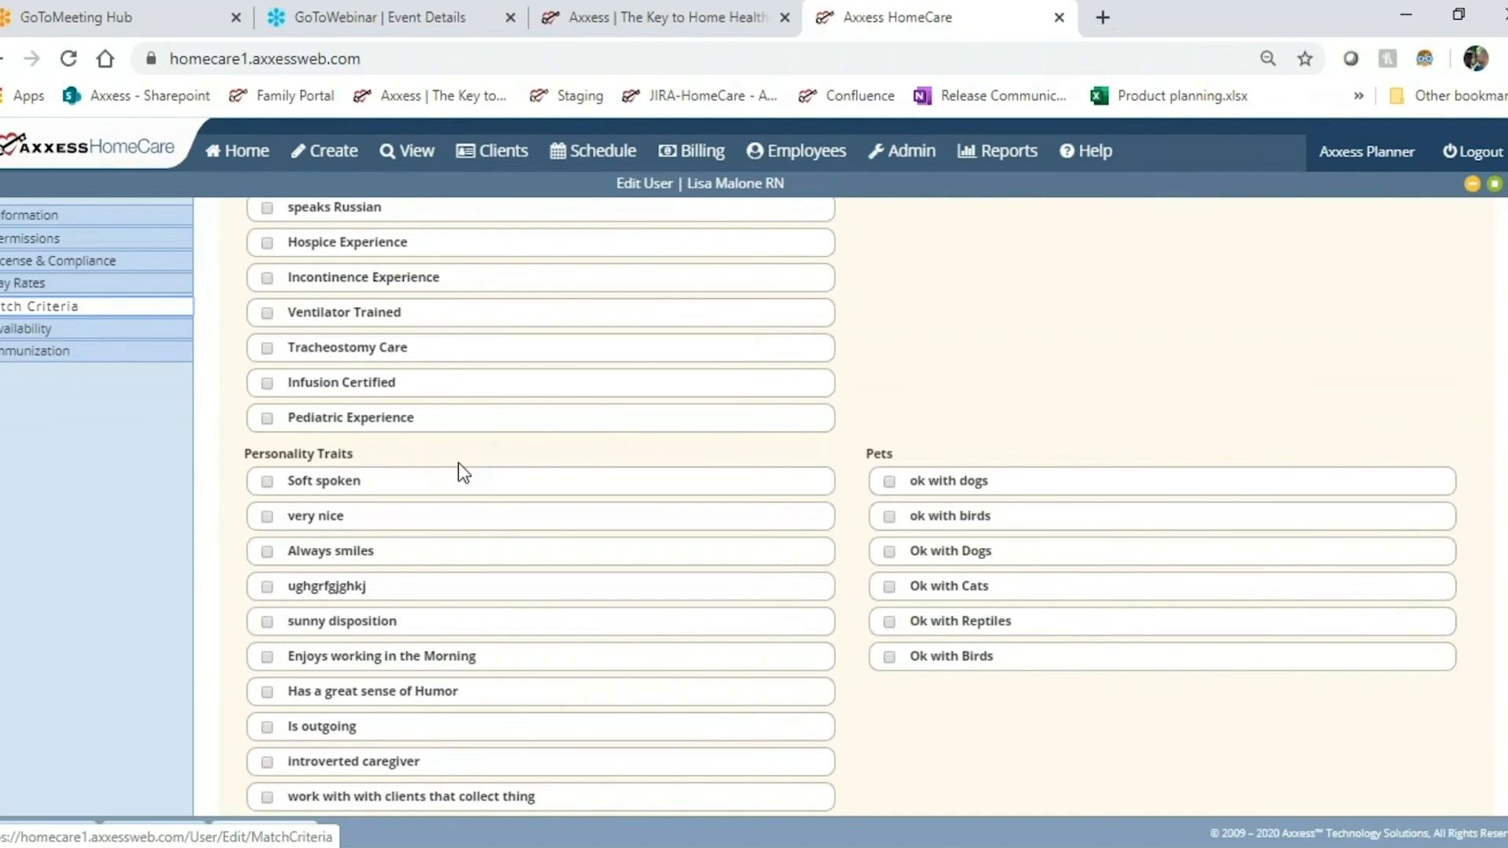
scroll(463, 471, down, 1)
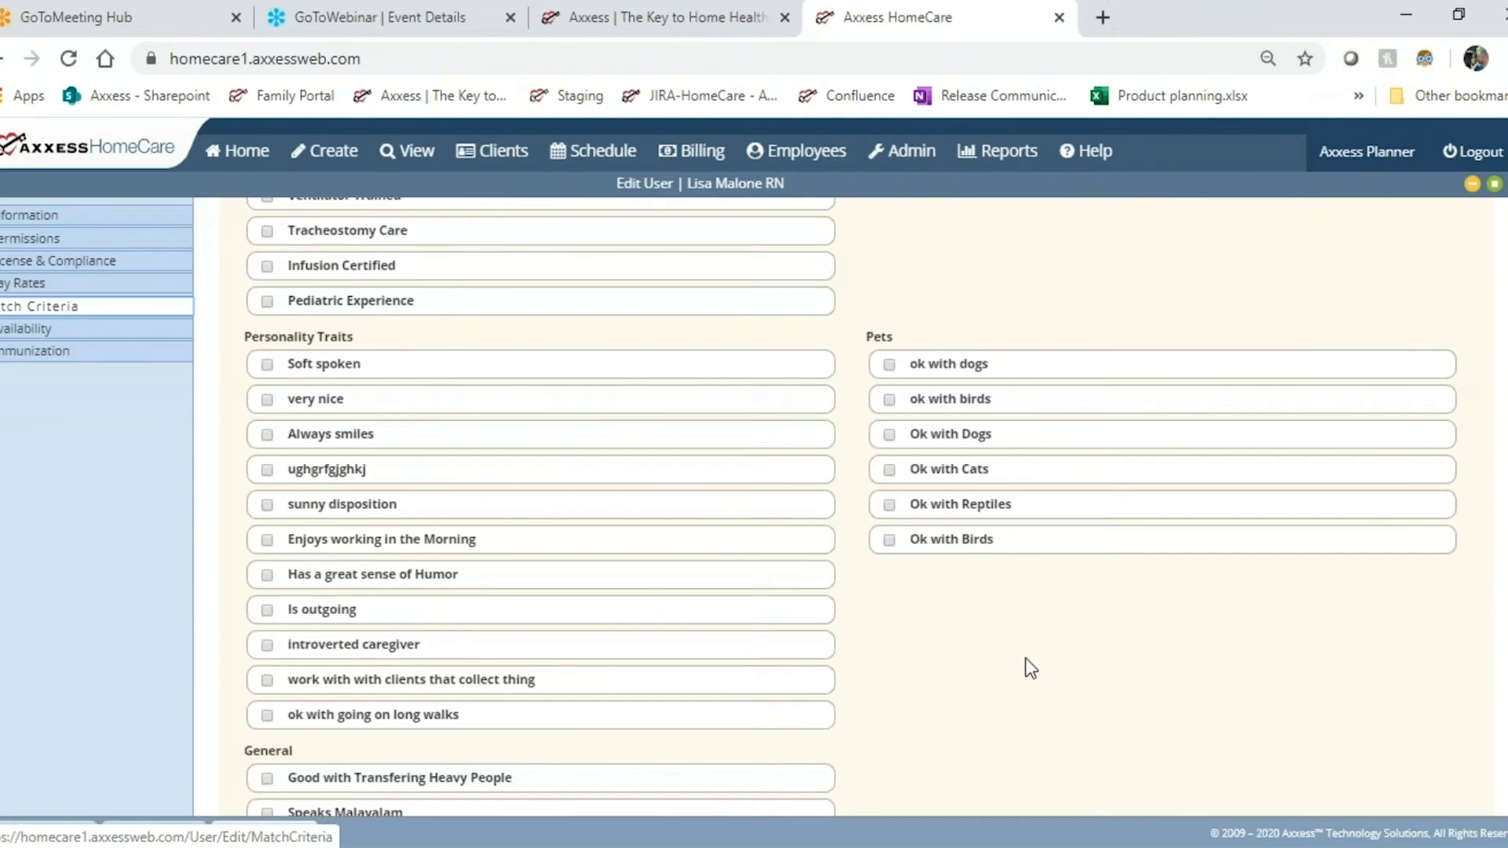
scroll(1030, 645, down, 3)
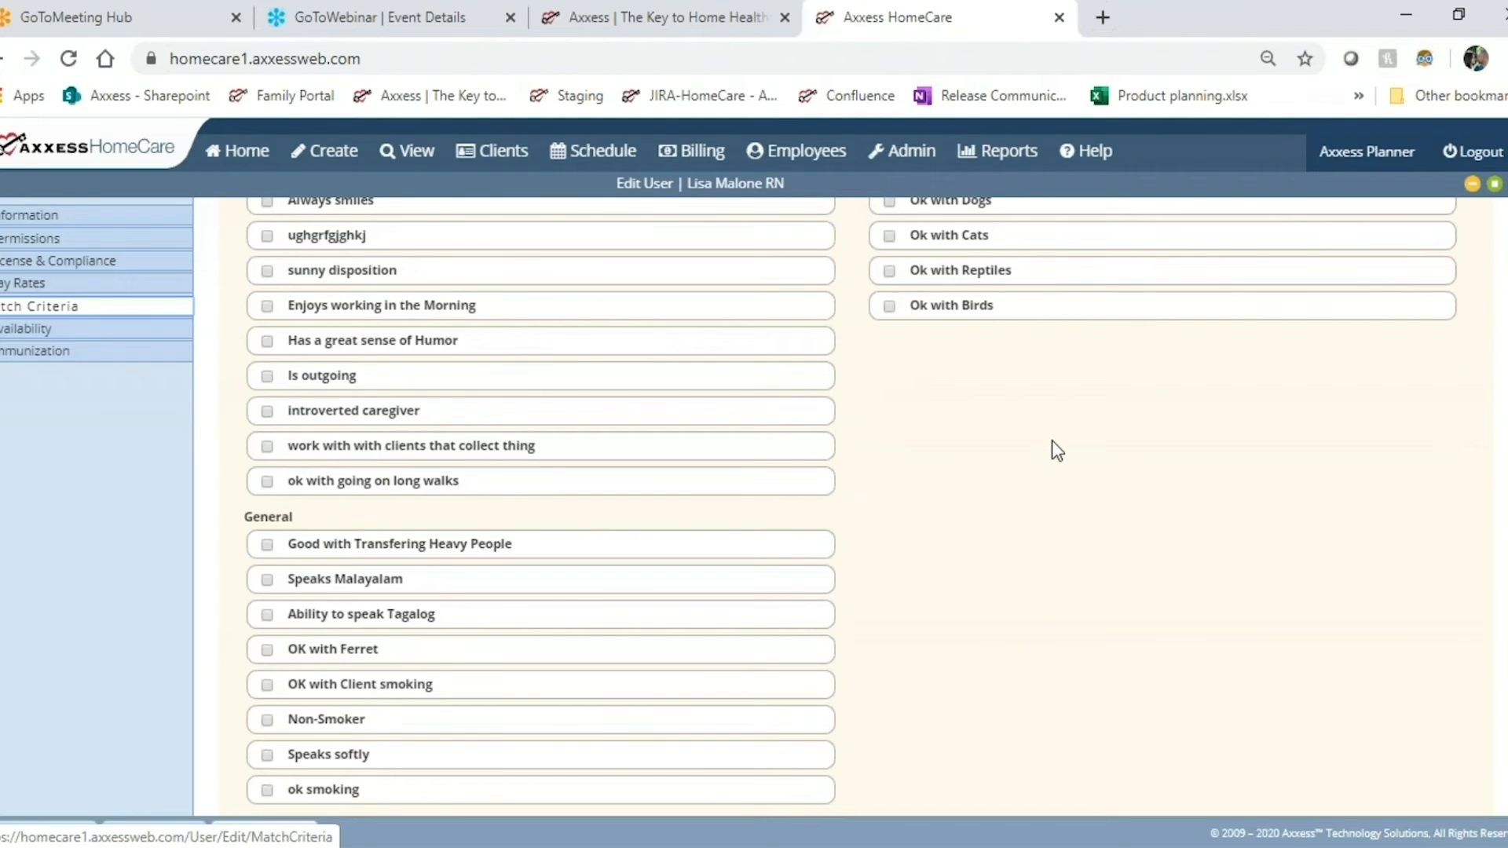
scroll(1064, 460, down, 1)
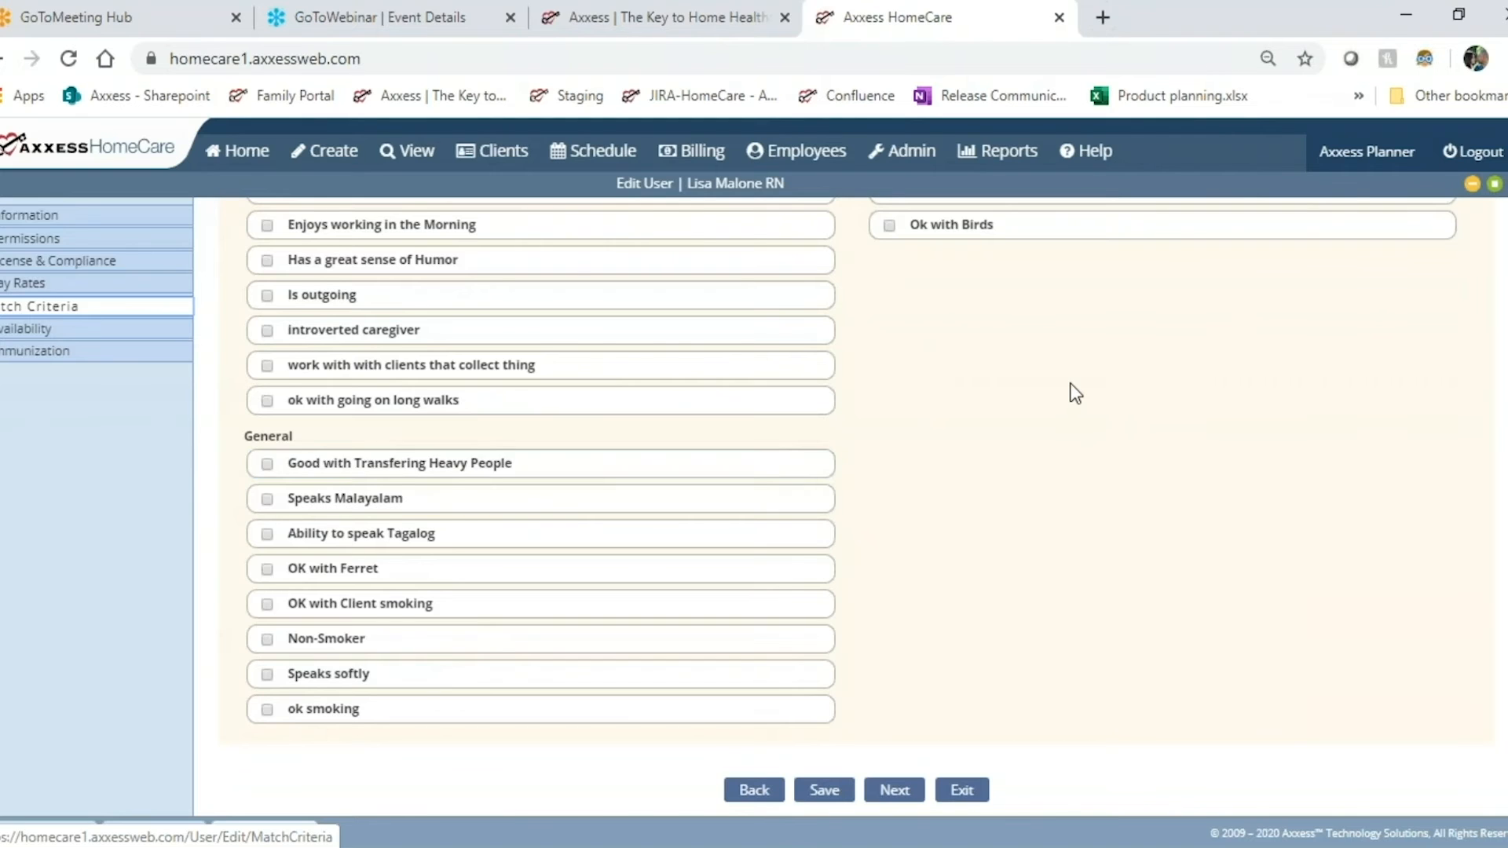
scroll(1070, 390, up, 2)
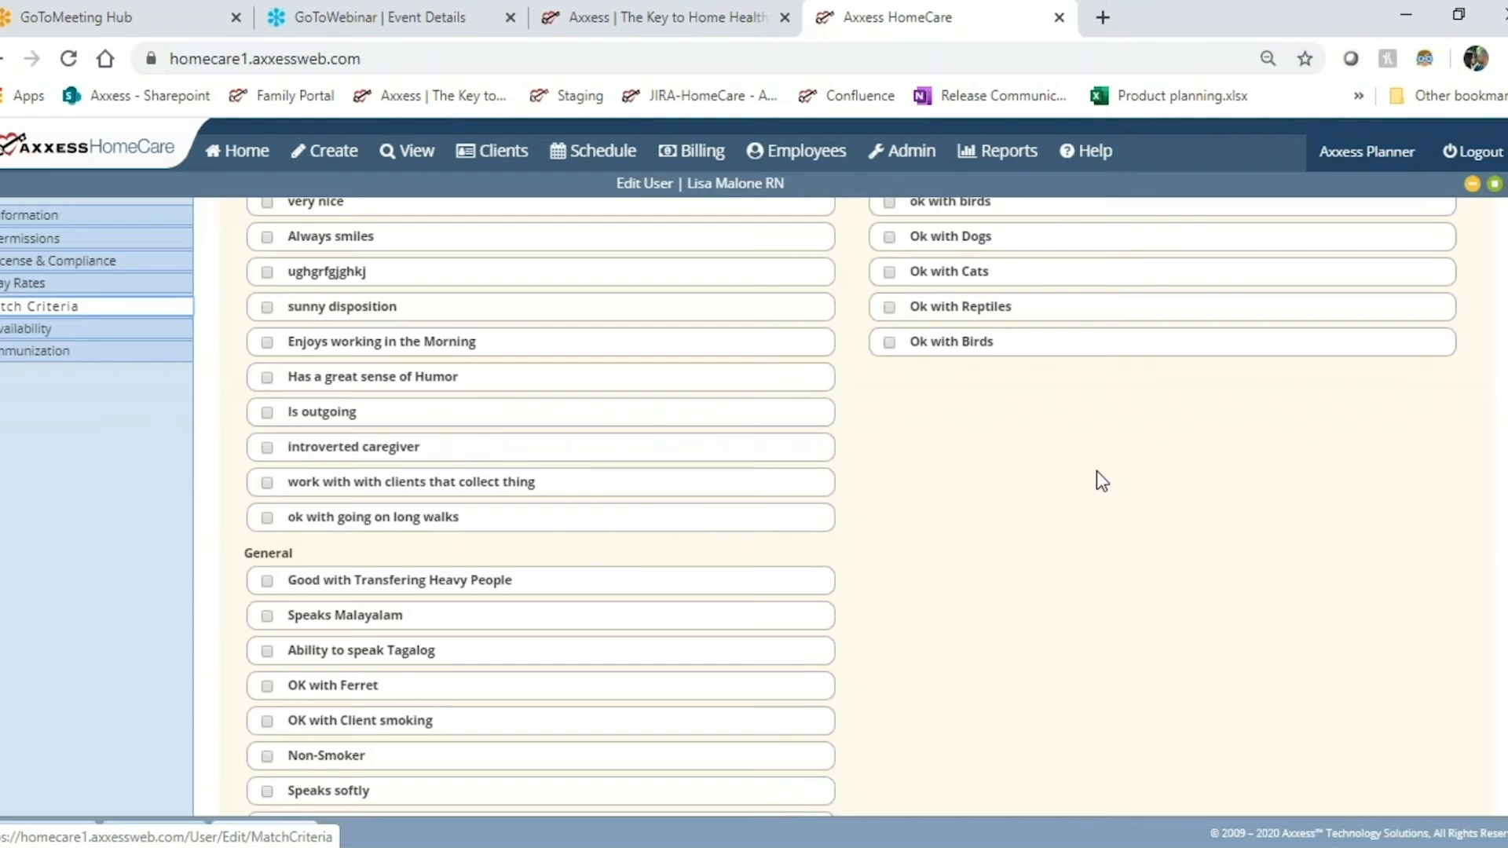
scroll(1206, 565, up, 6)
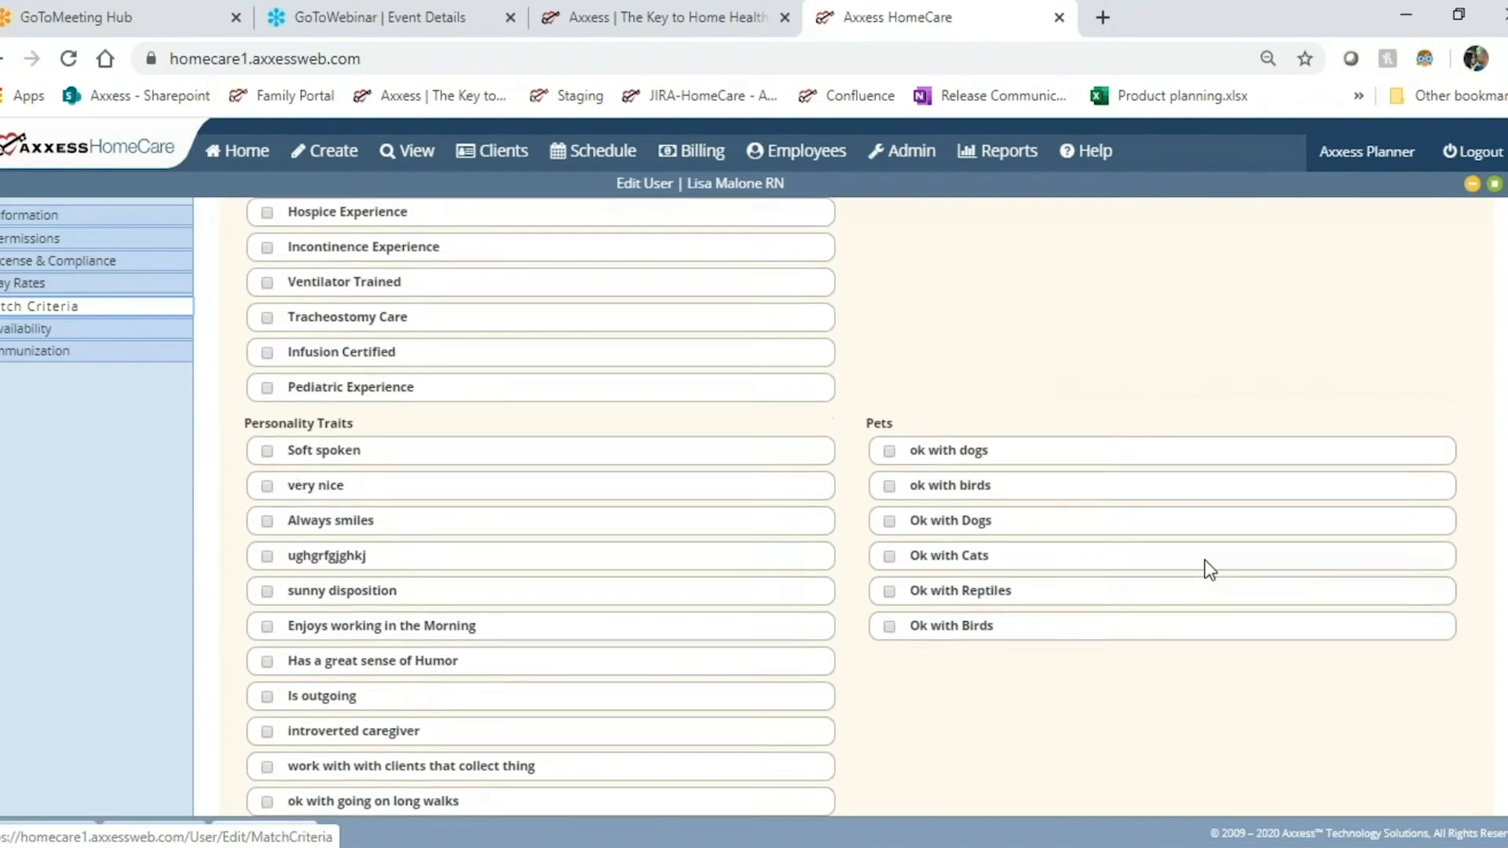
Mark the ventilator and Speaks Spanish skills in the user's Match Criteria
scroll(1209, 569, up, 3)
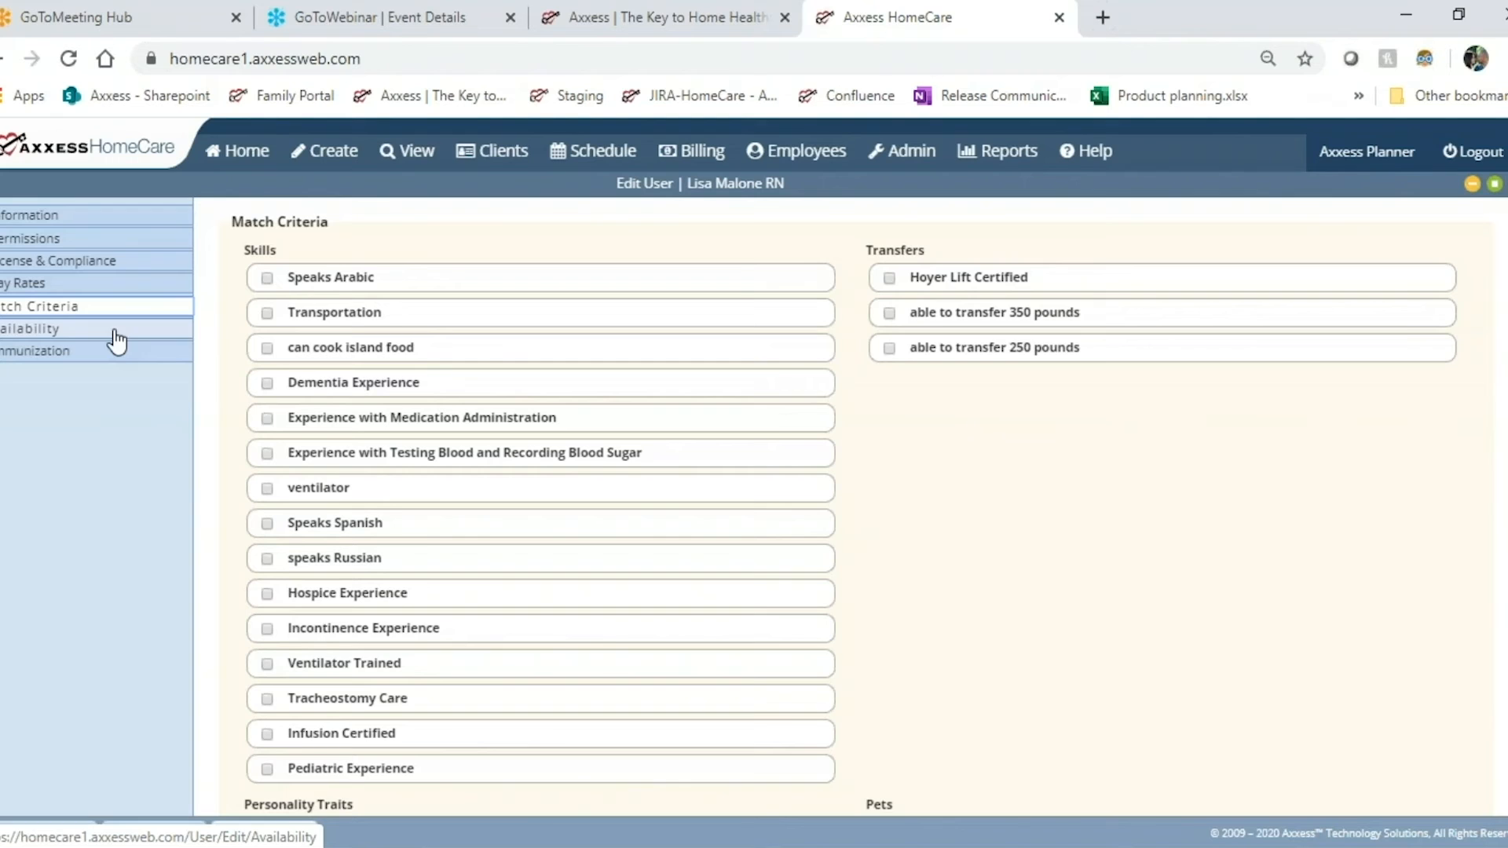
click(266, 489)
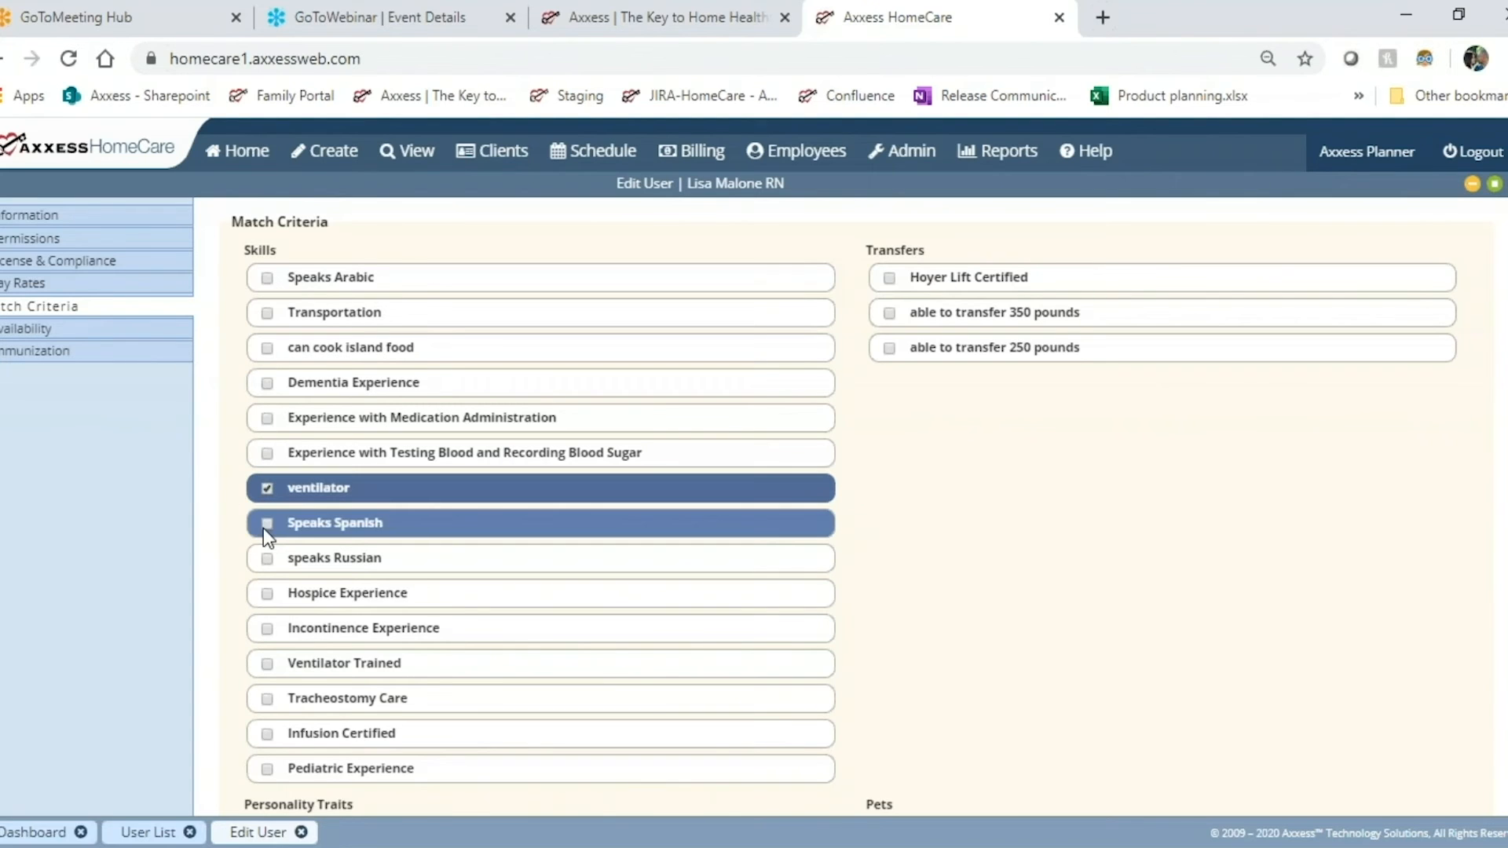
click(265, 526)
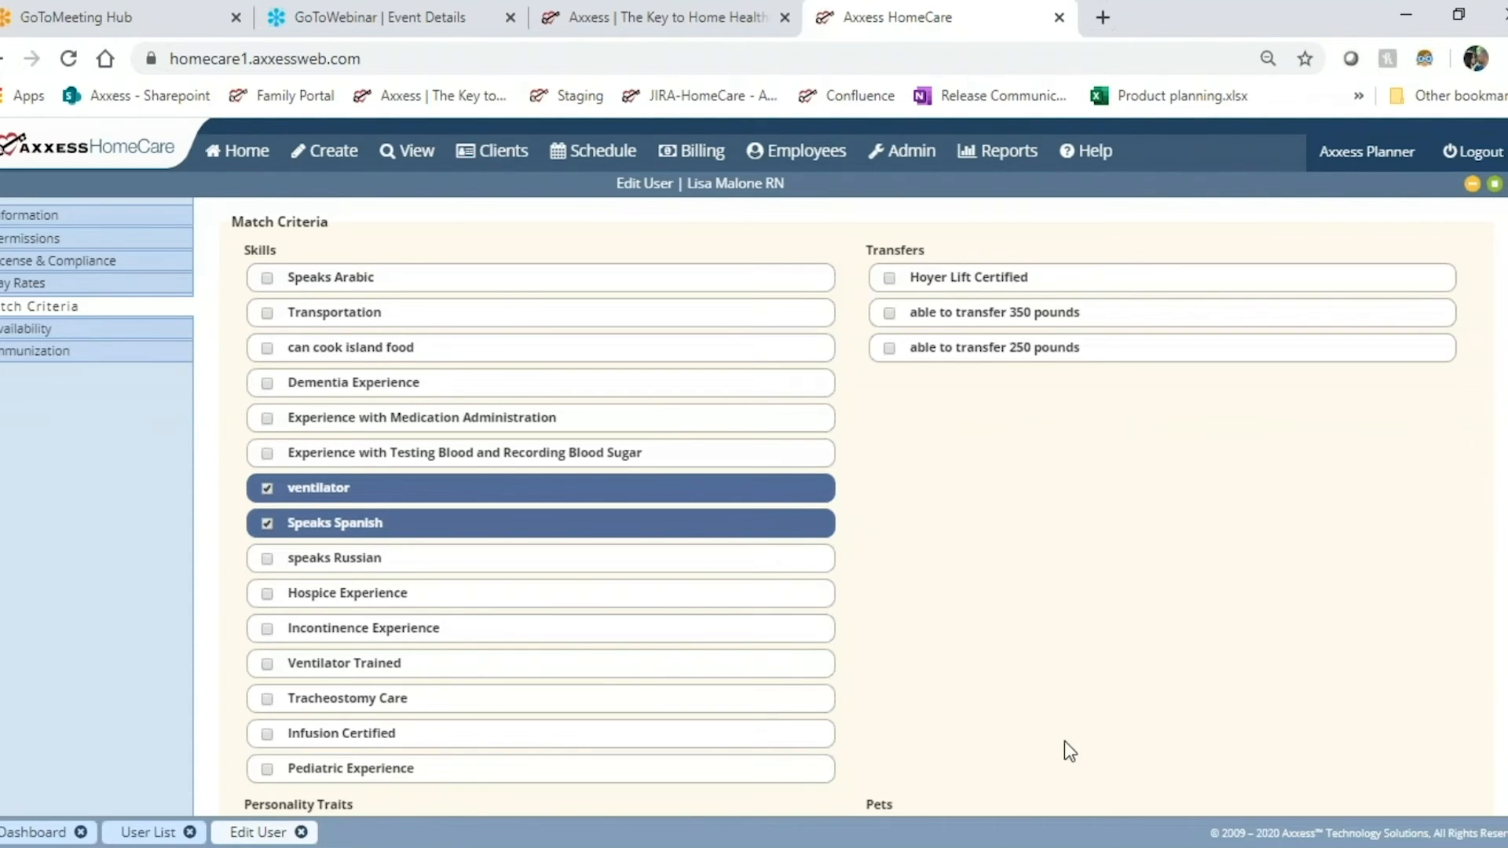
scroll(1063, 741, down, 4)
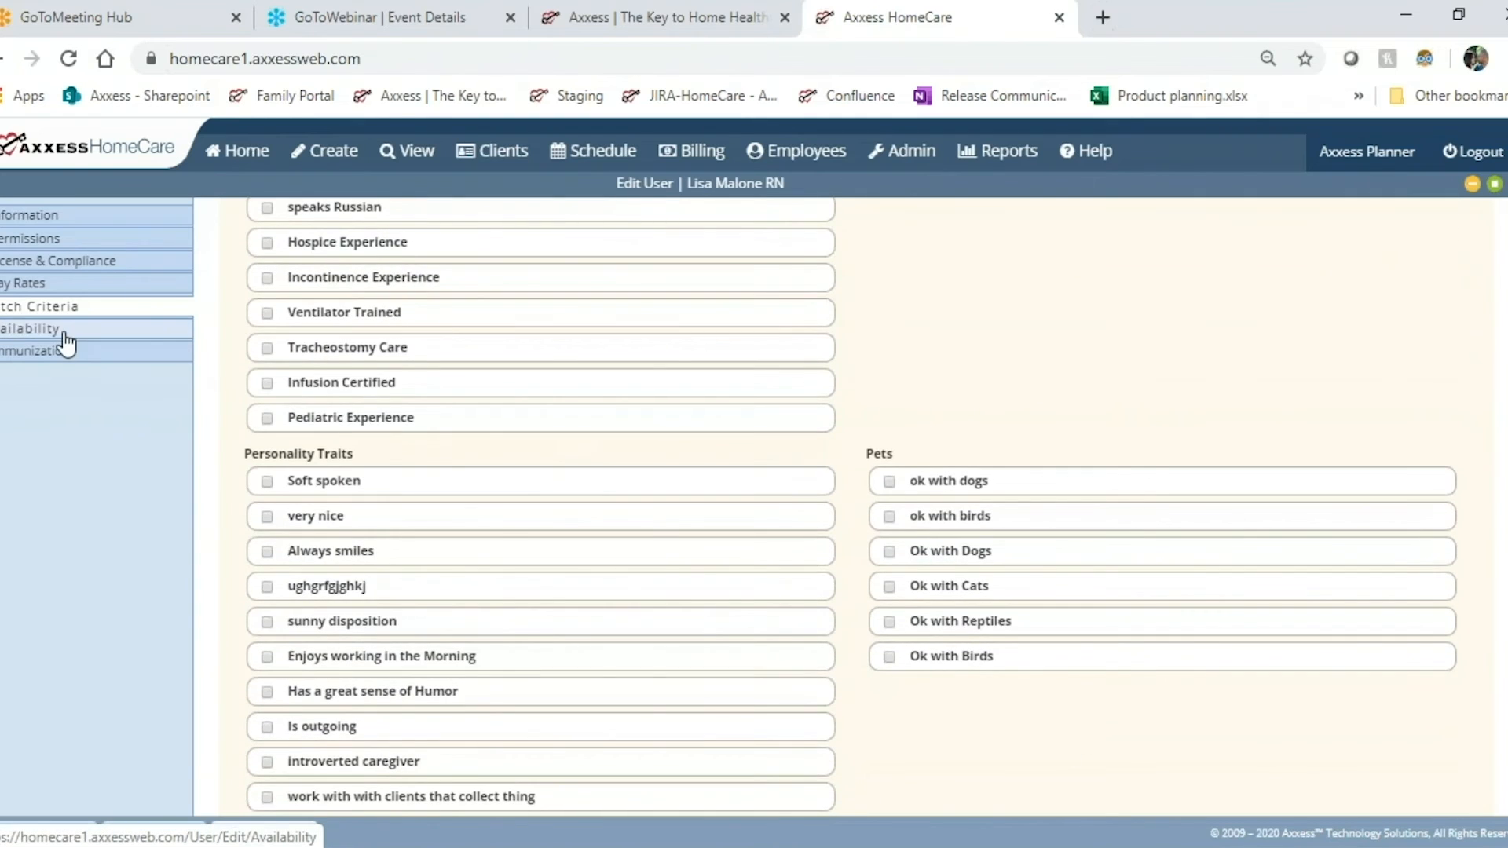
Open the user's Availability and mark all of Shift 1, 7 AM to 3 PM, as available from Sunday through Saturday
click(95, 329)
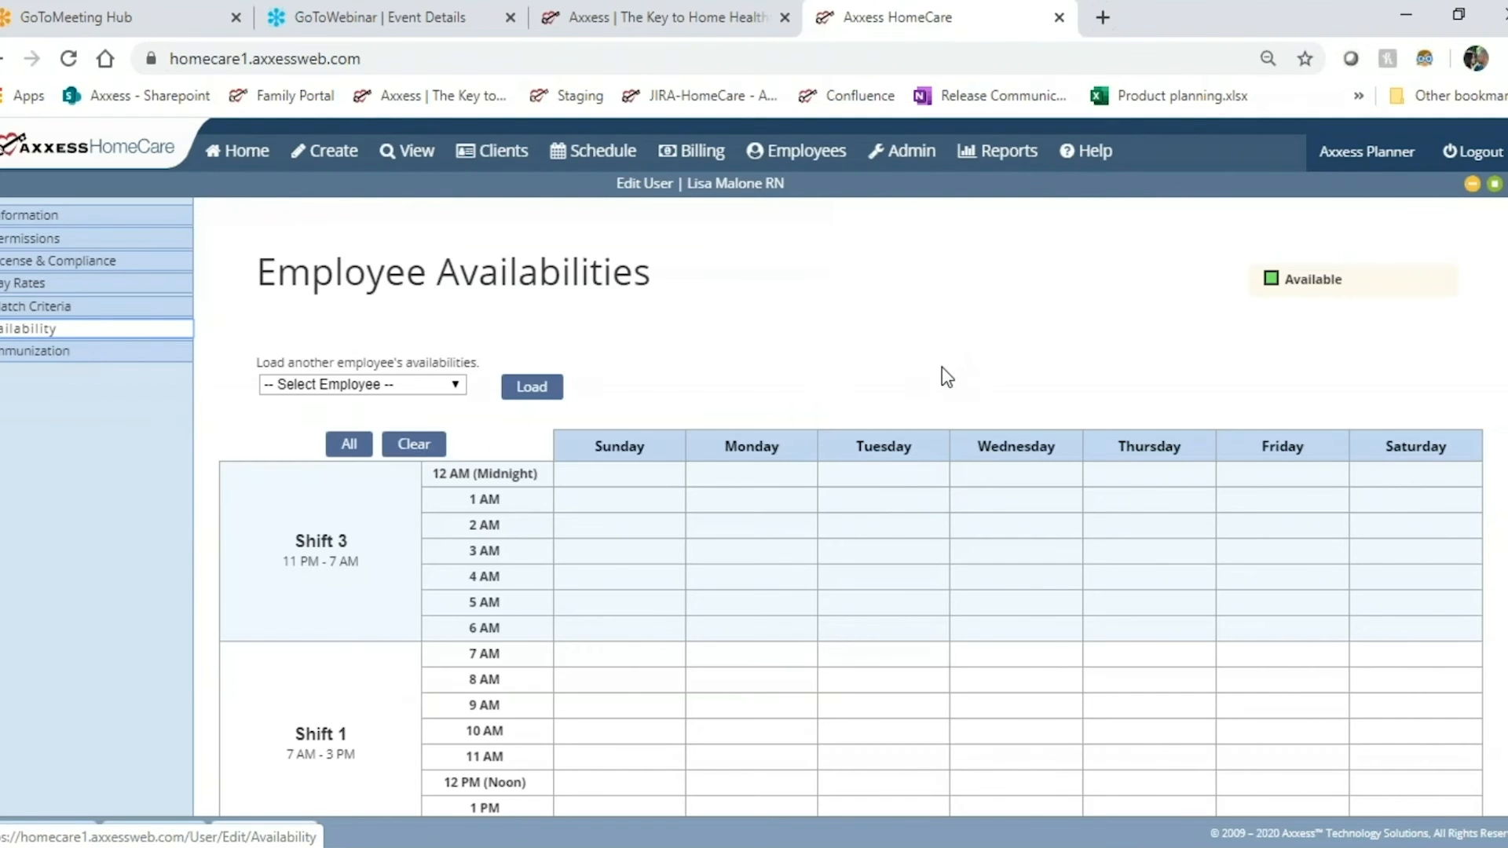
scroll(922, 299, down, 1)
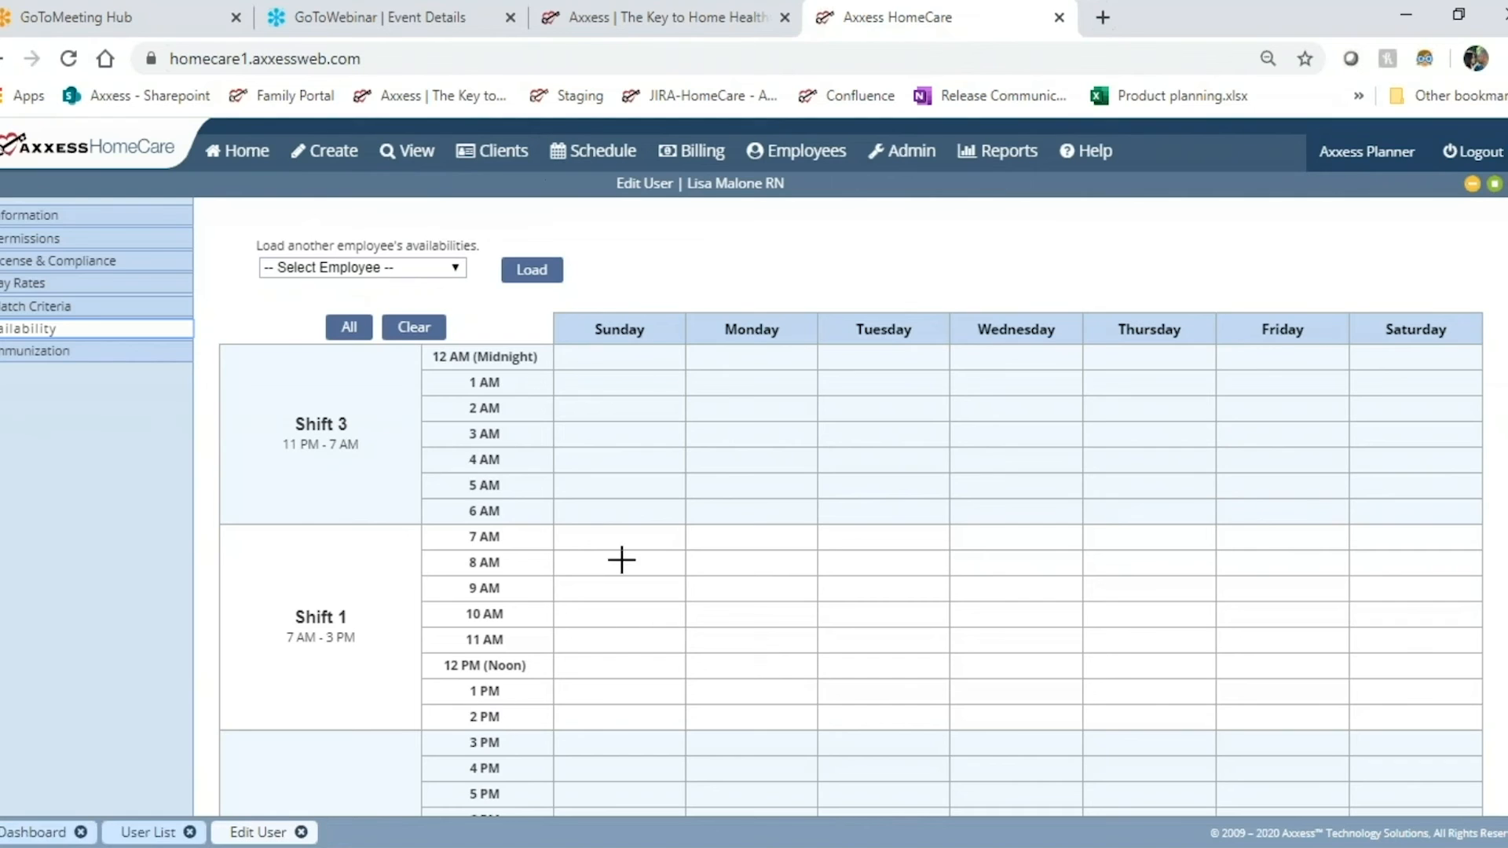
drag(606, 542, 1393, 719)
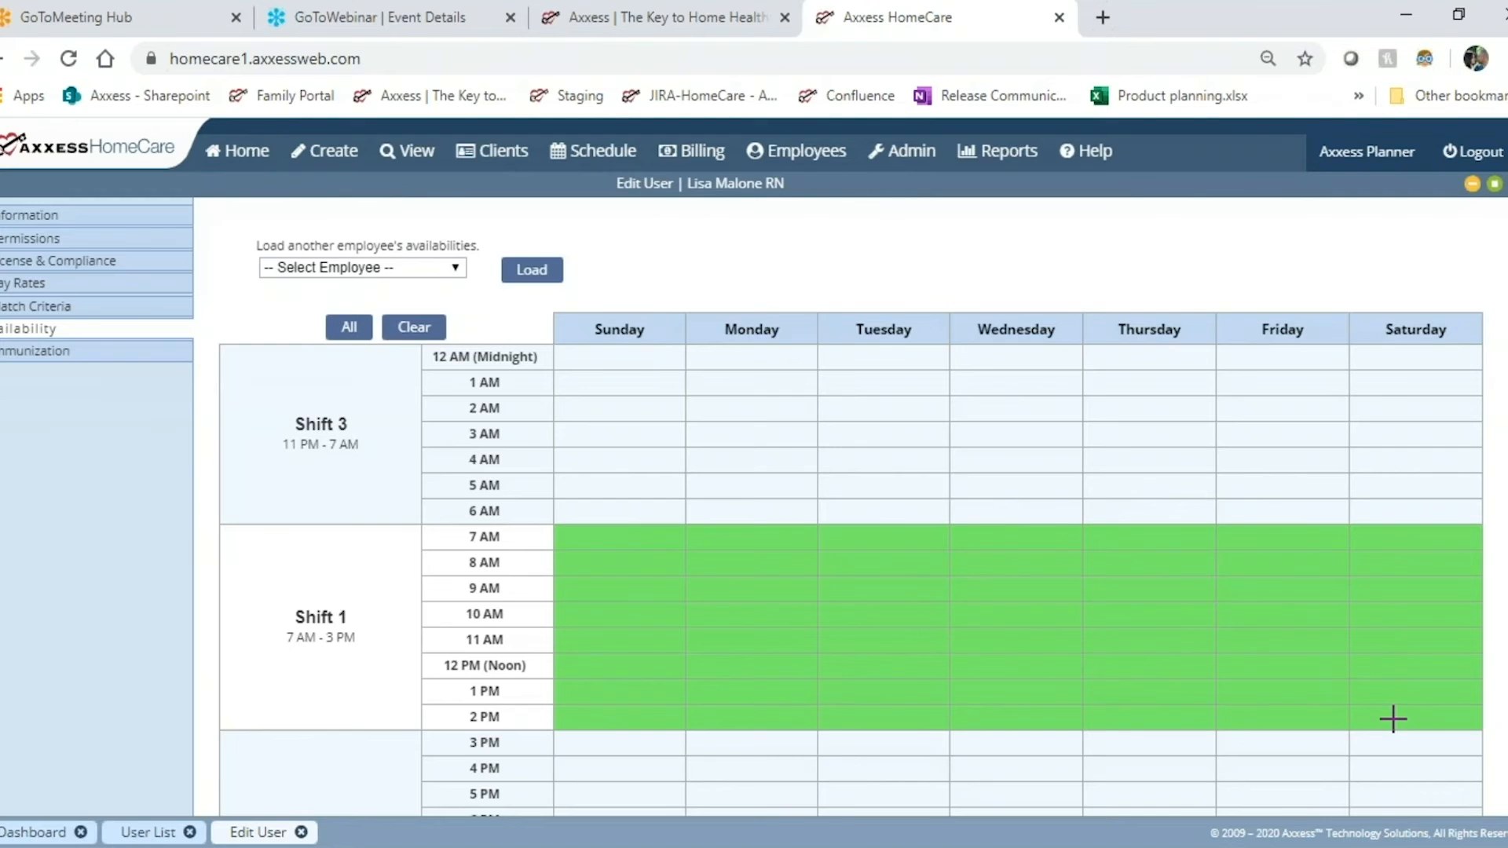
scroll(1086, 664, down, 3)
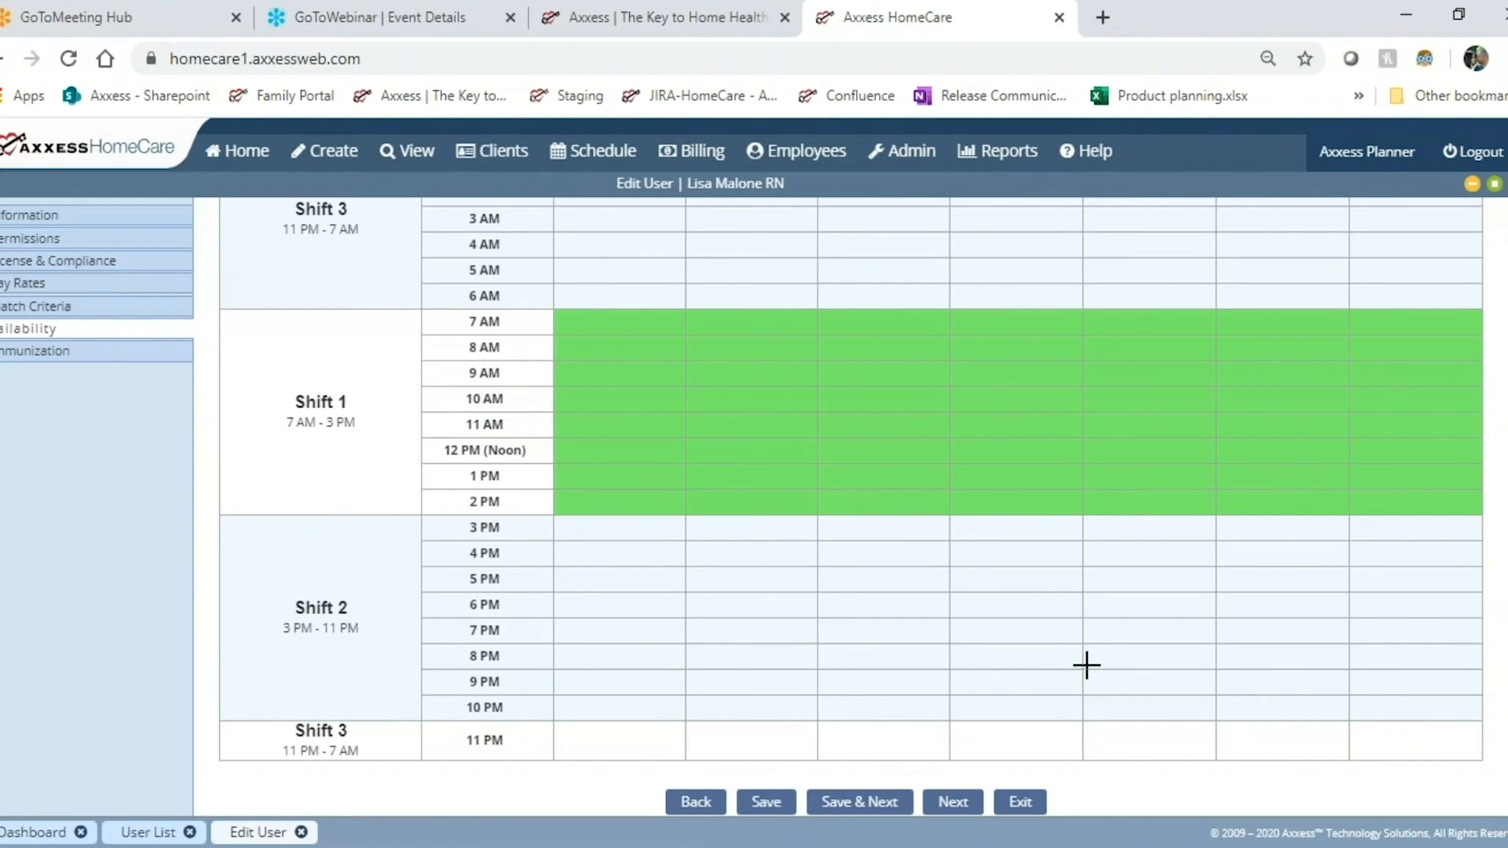
Open the user's Immunization profile, examine the Add Immunization form's required fields, and cancel the form
click(70, 360)
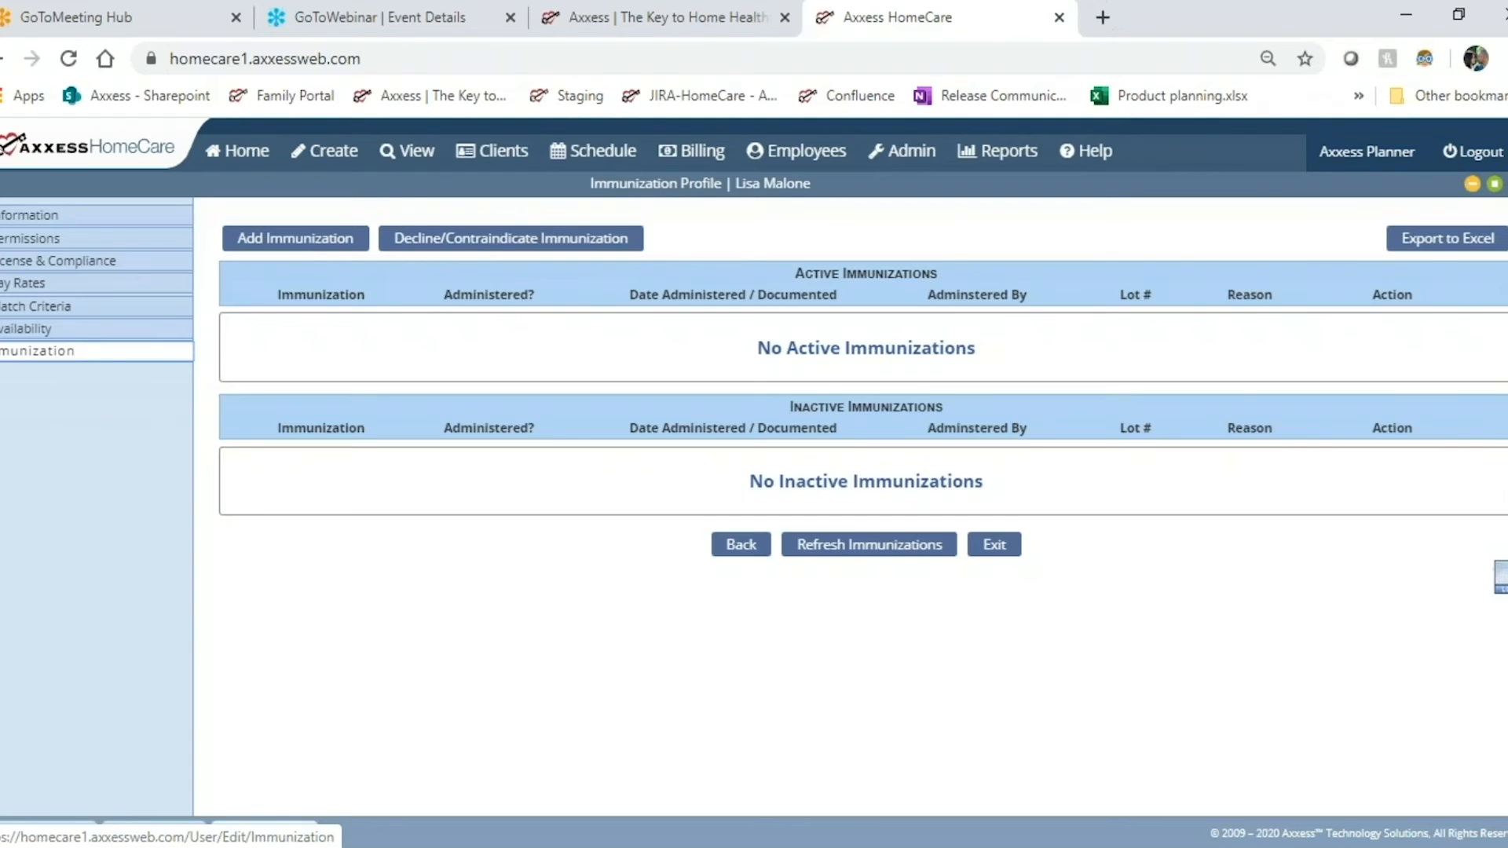
click(361, 252)
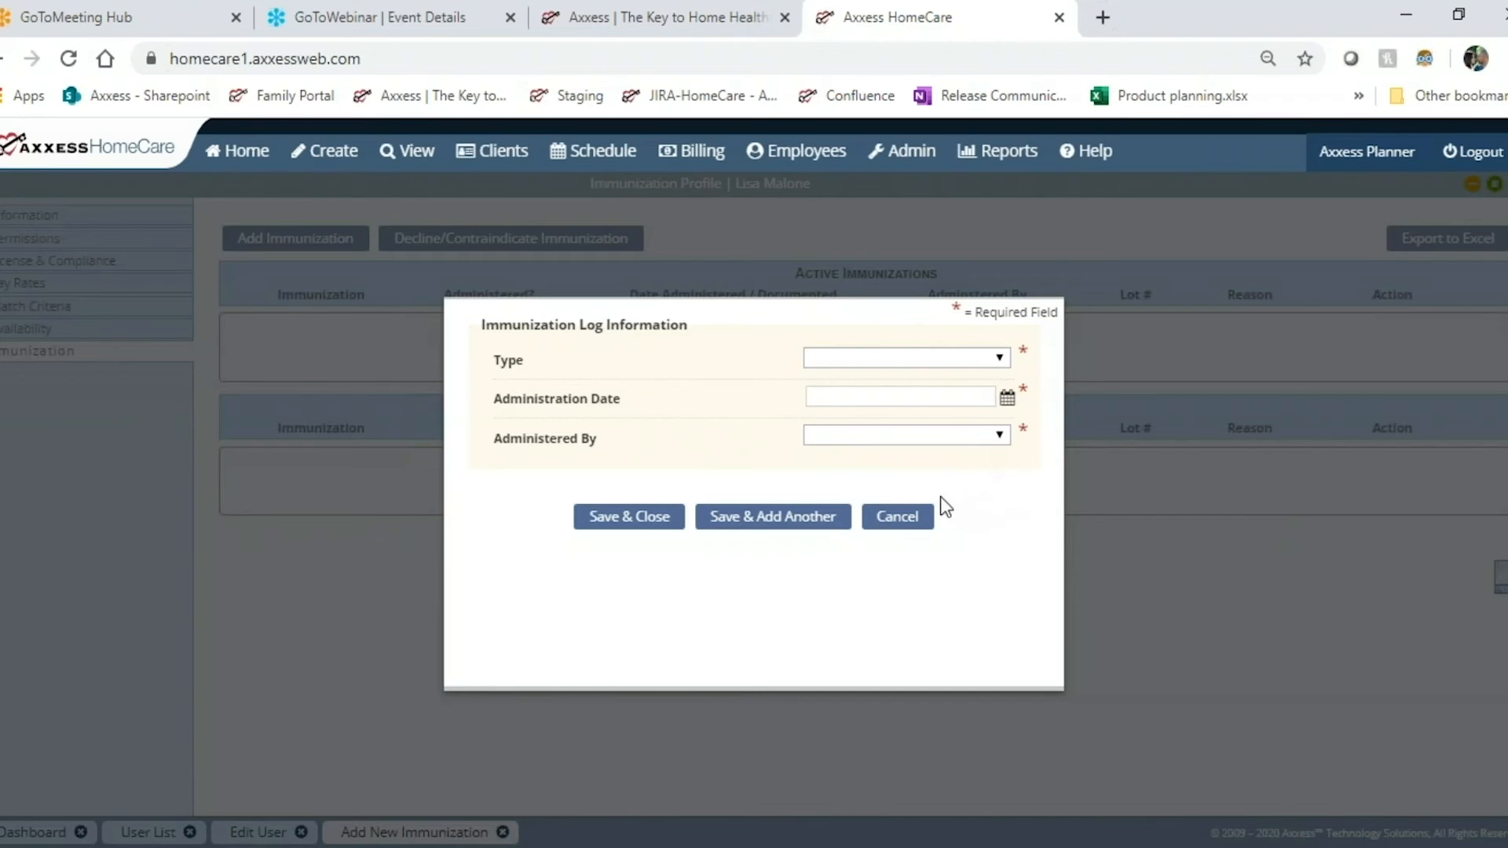
click(898, 517)
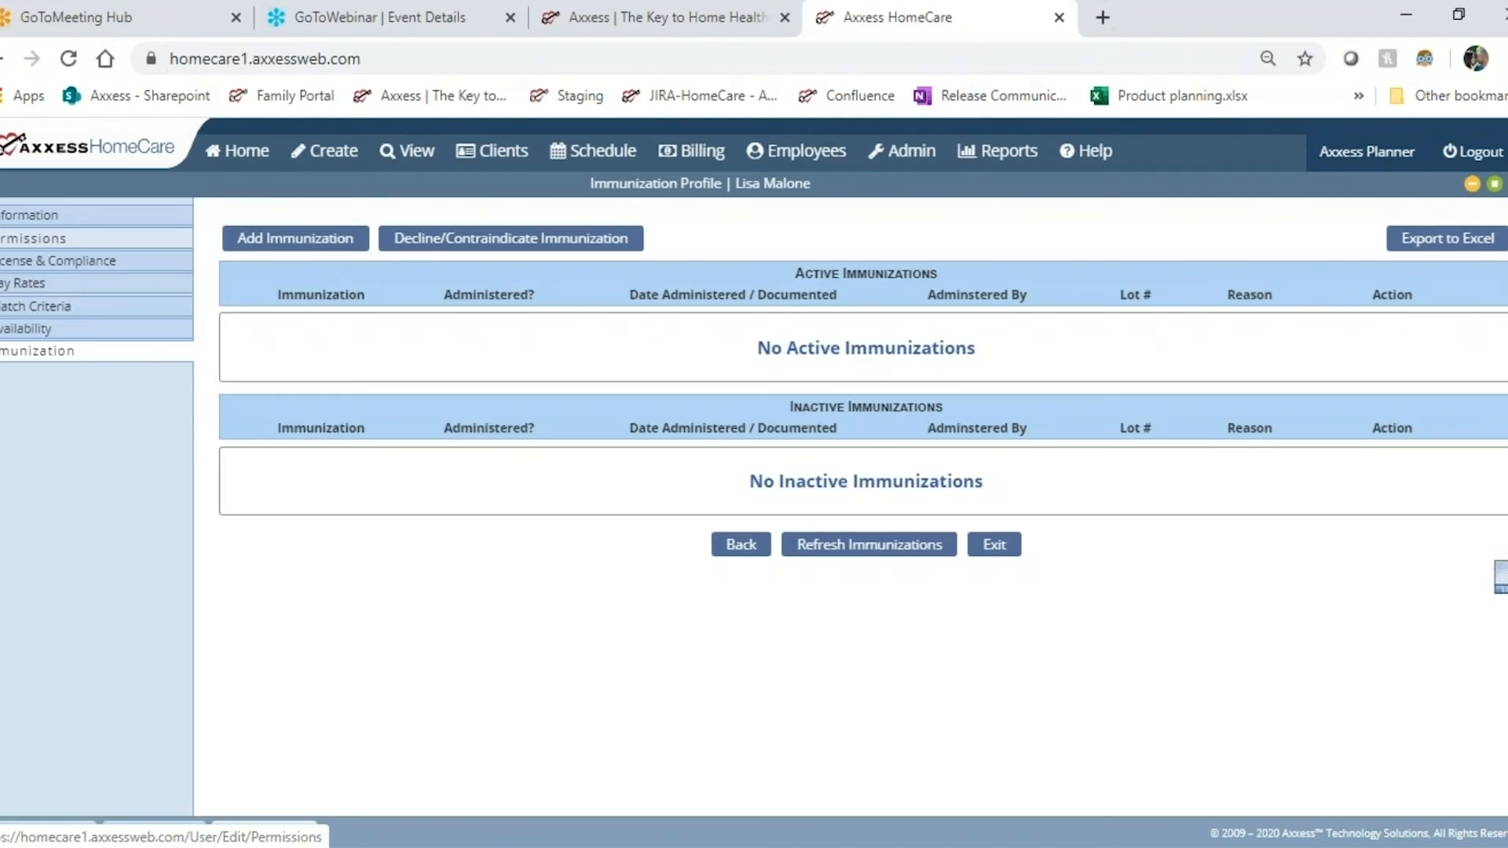
Return to the user's Permissions and review the Alert Center and Administration permissions
click(31, 238)
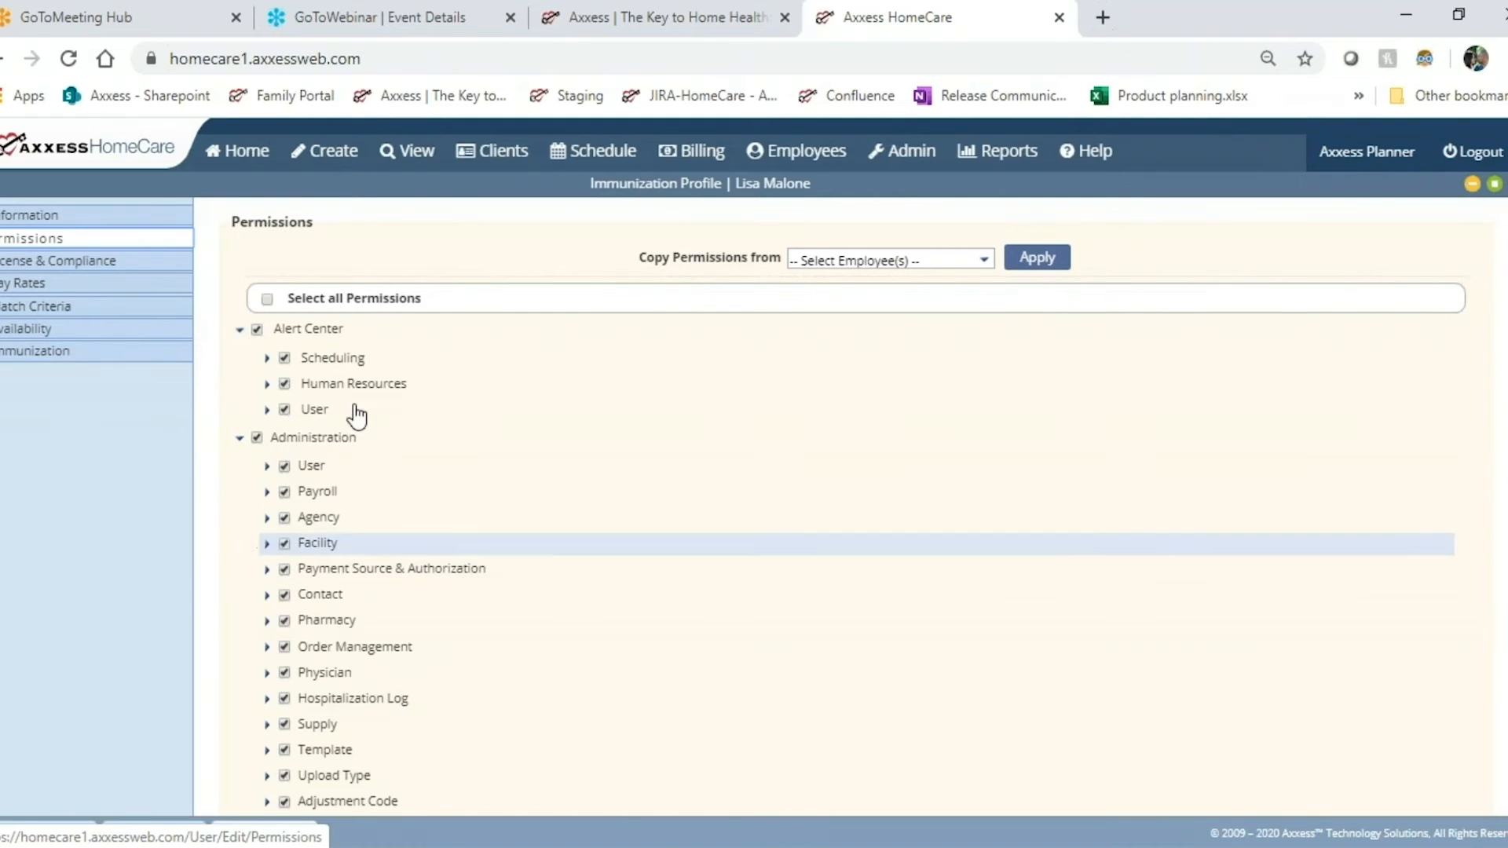
scroll(570, 714, down, 6)
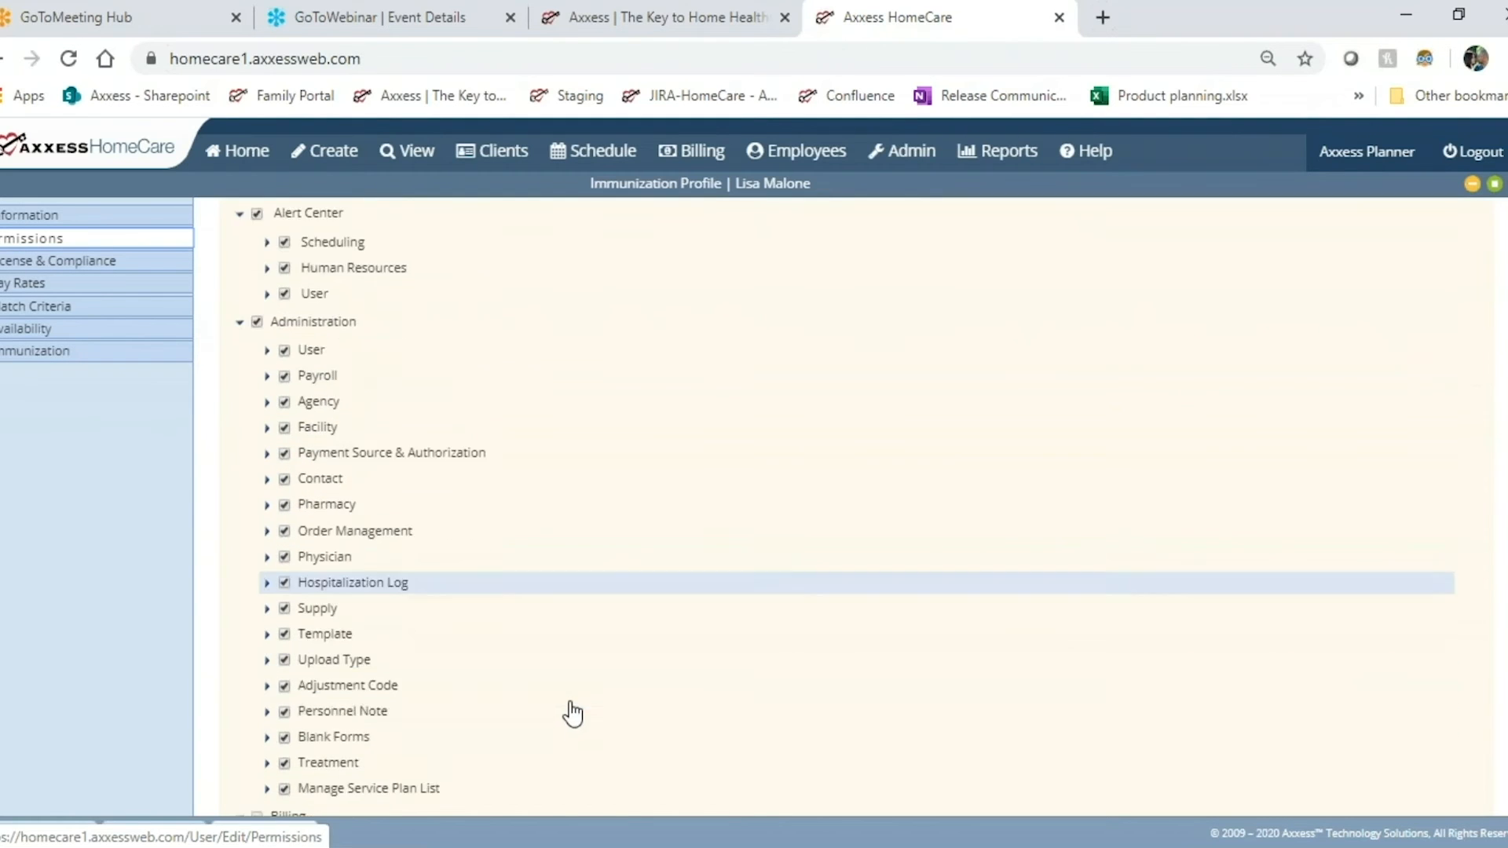
scroll(576, 680, up, 6)
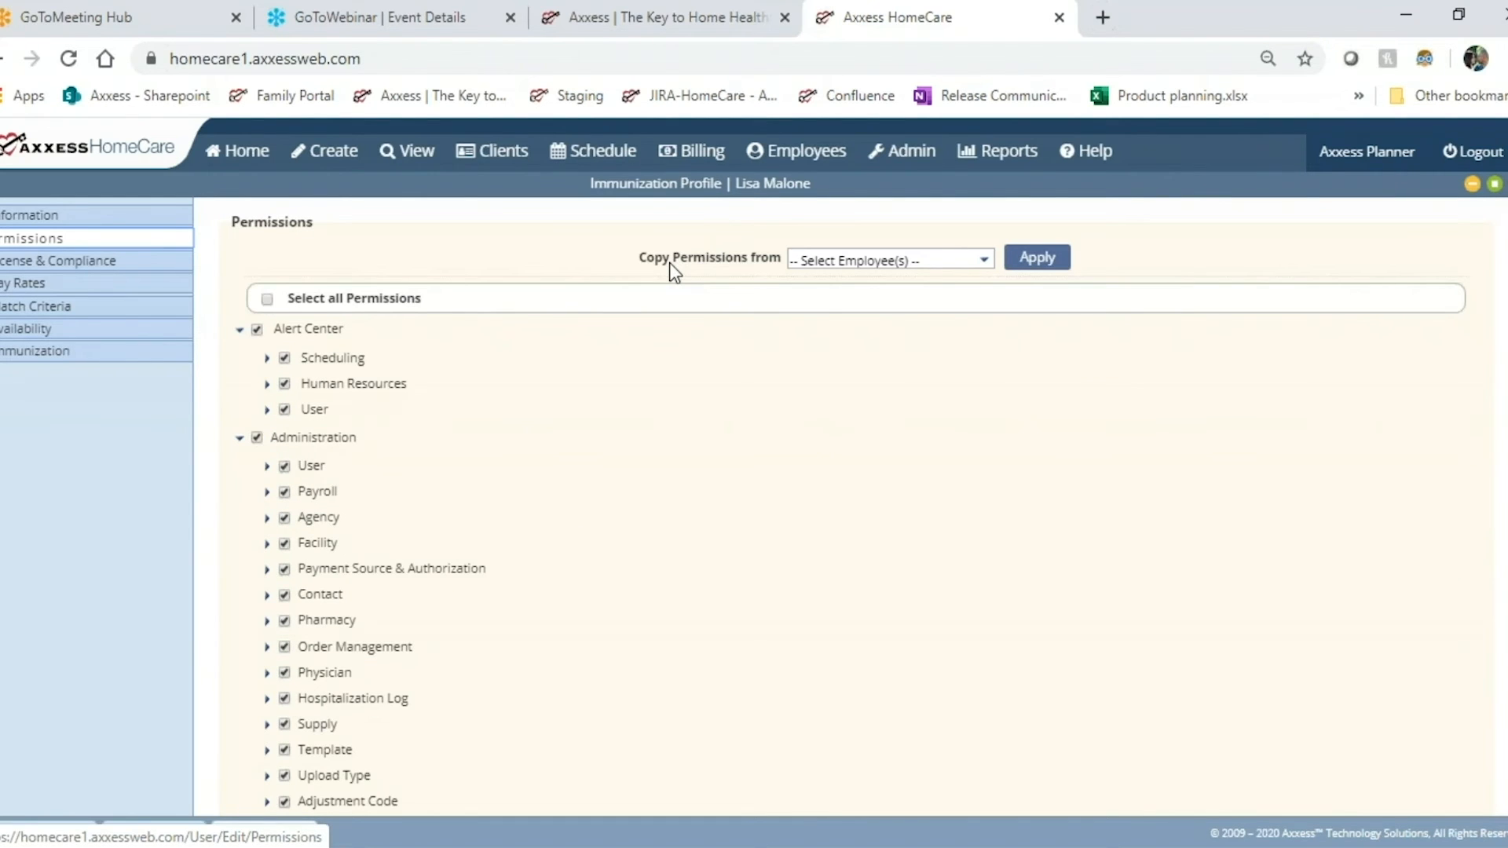
click(597, 151)
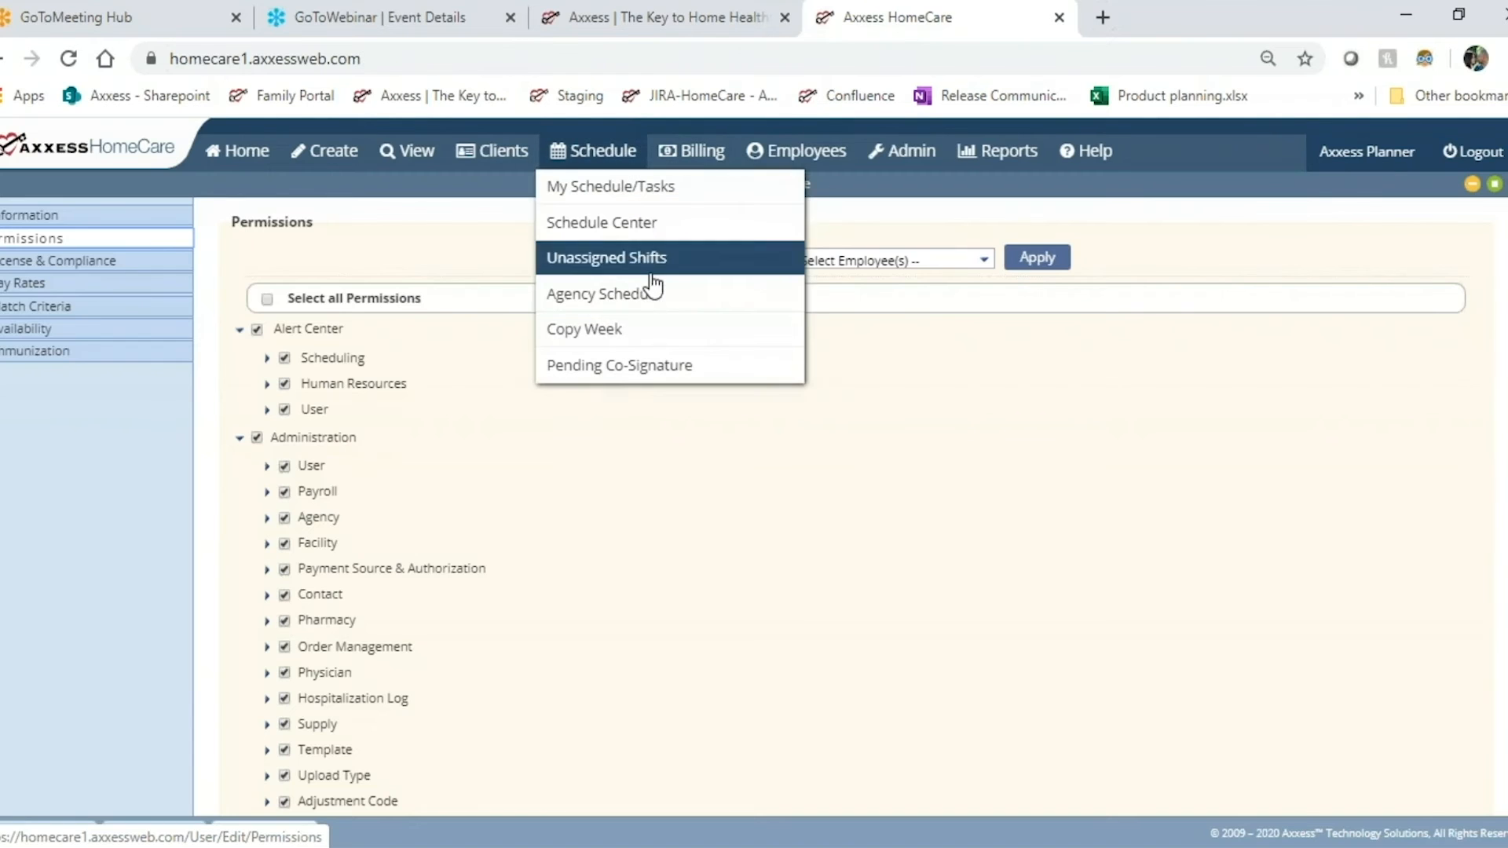
click(977, 548)
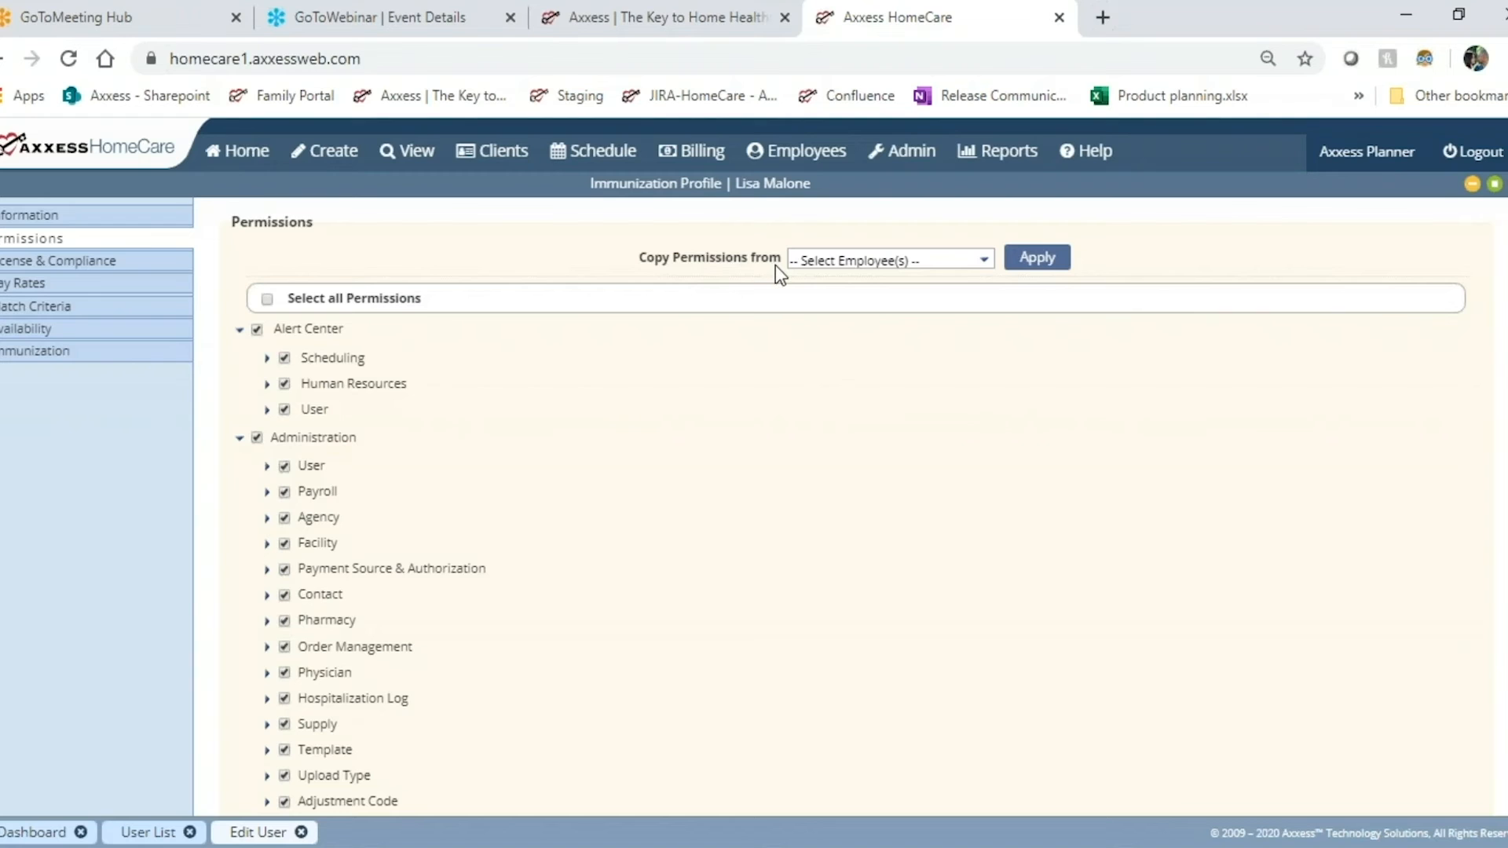
Select another employee as the source to copy permissions from, without applying the copy
click(984, 264)
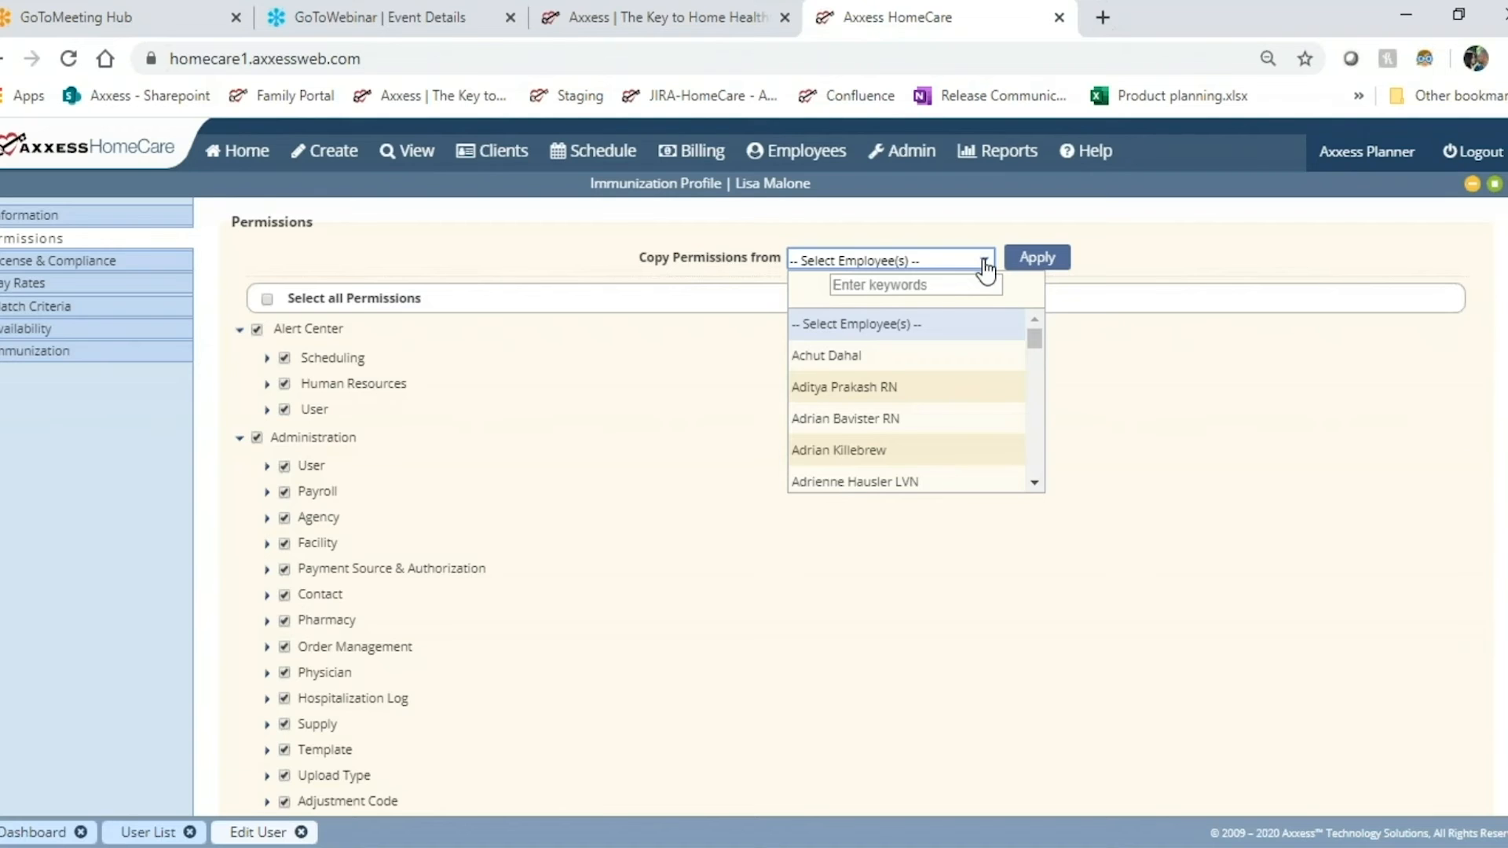
scroll(911, 384, down, 5)
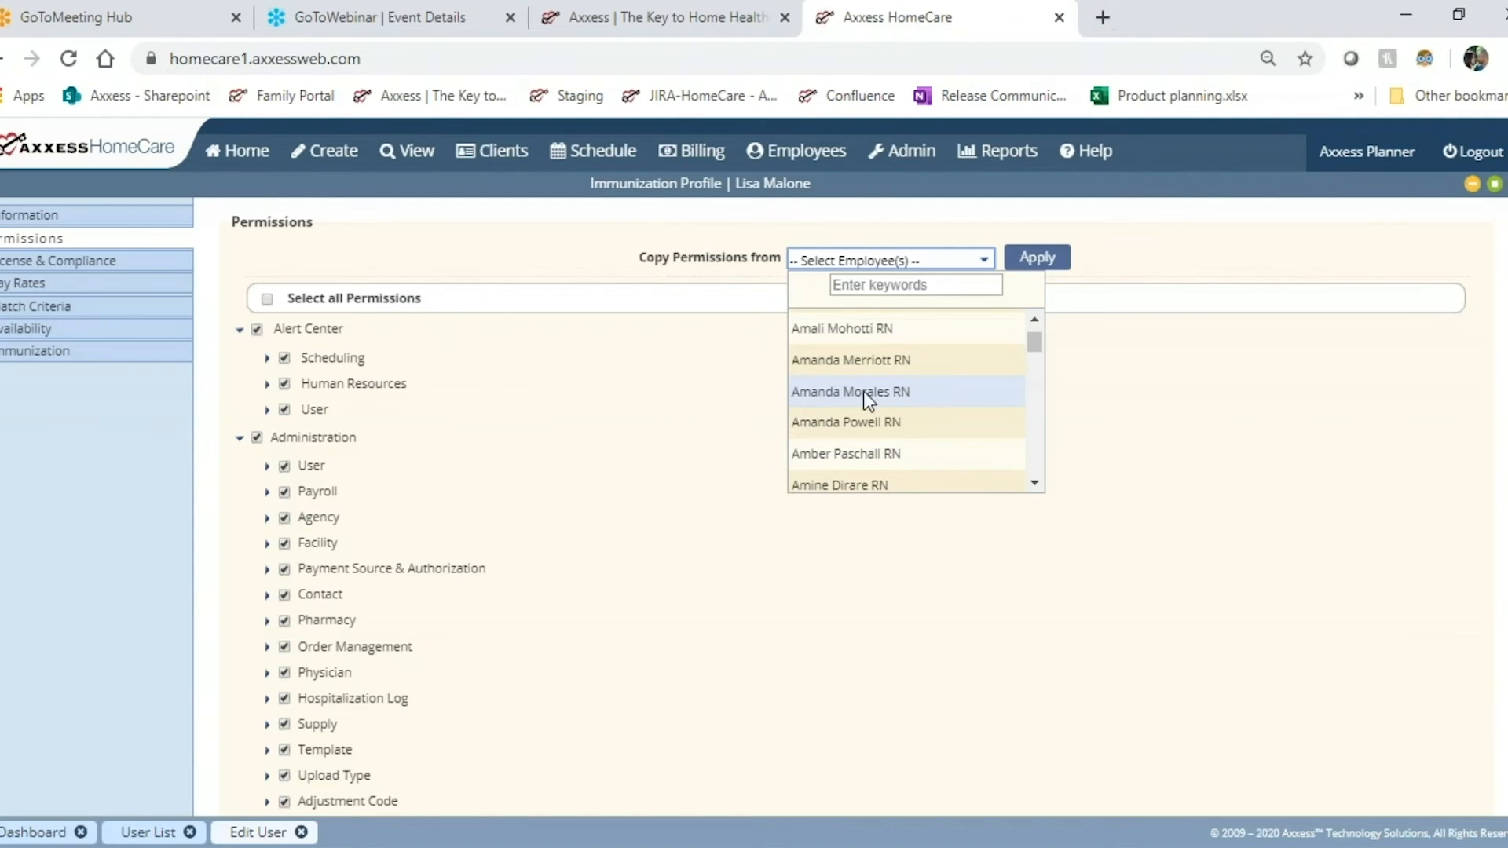
click(917, 391)
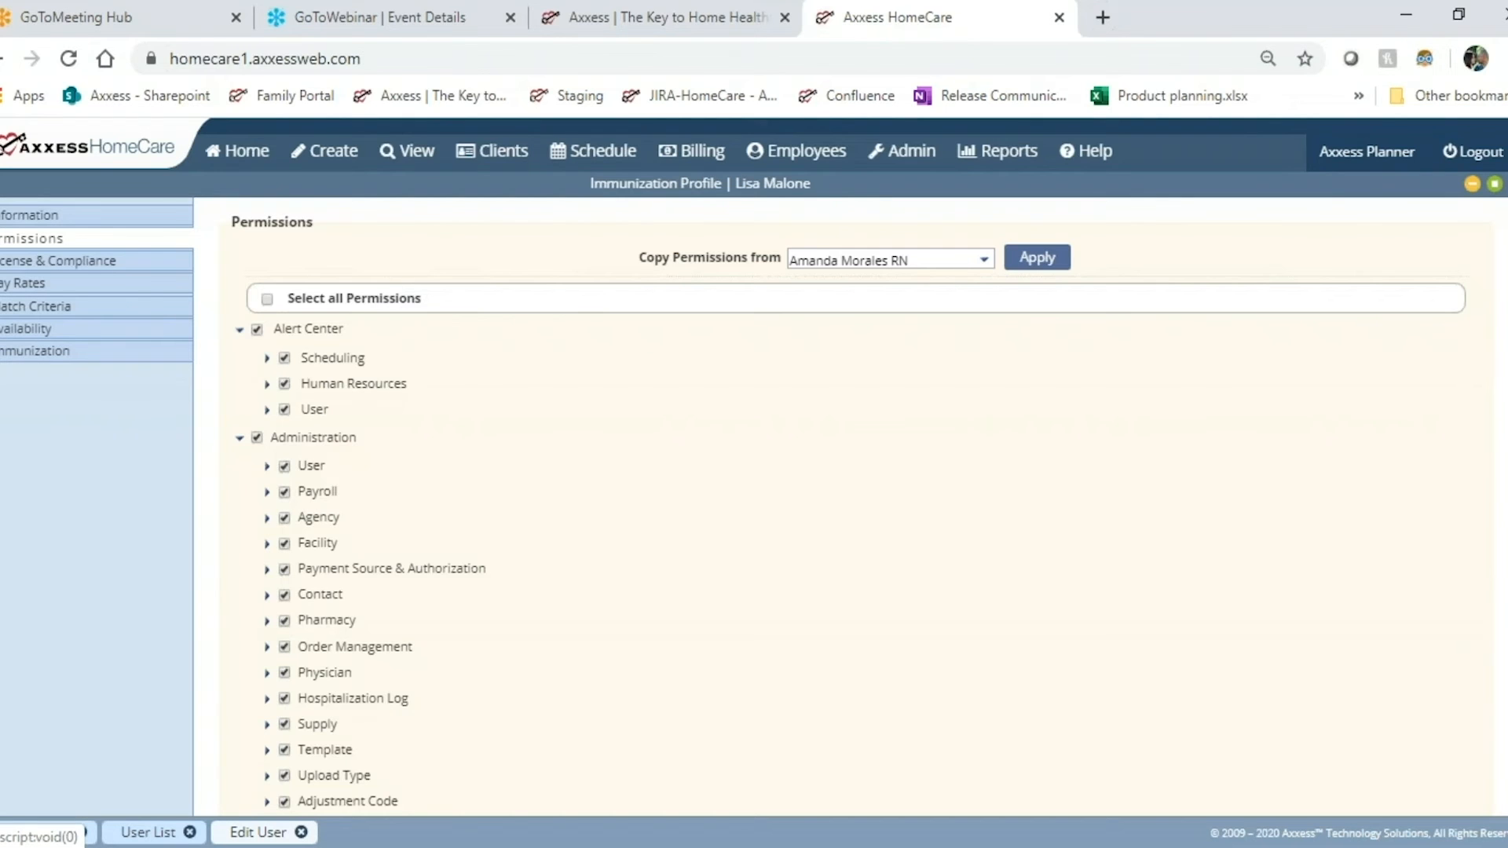
Close the Edit User and User List windows to return to the dashboard
mouse_move(1366, 152)
click(301, 831)
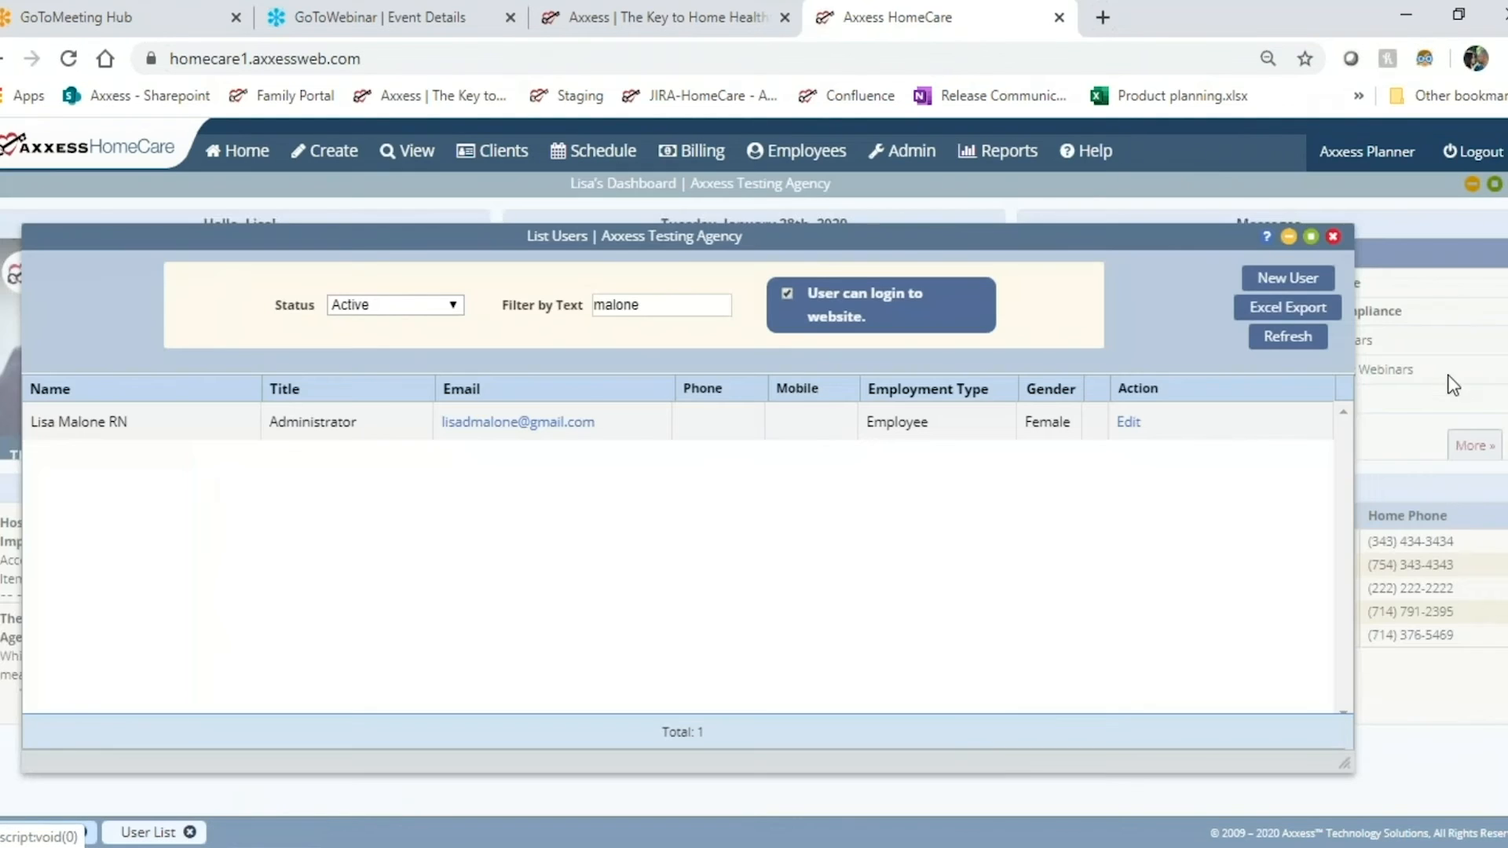
click(1332, 237)
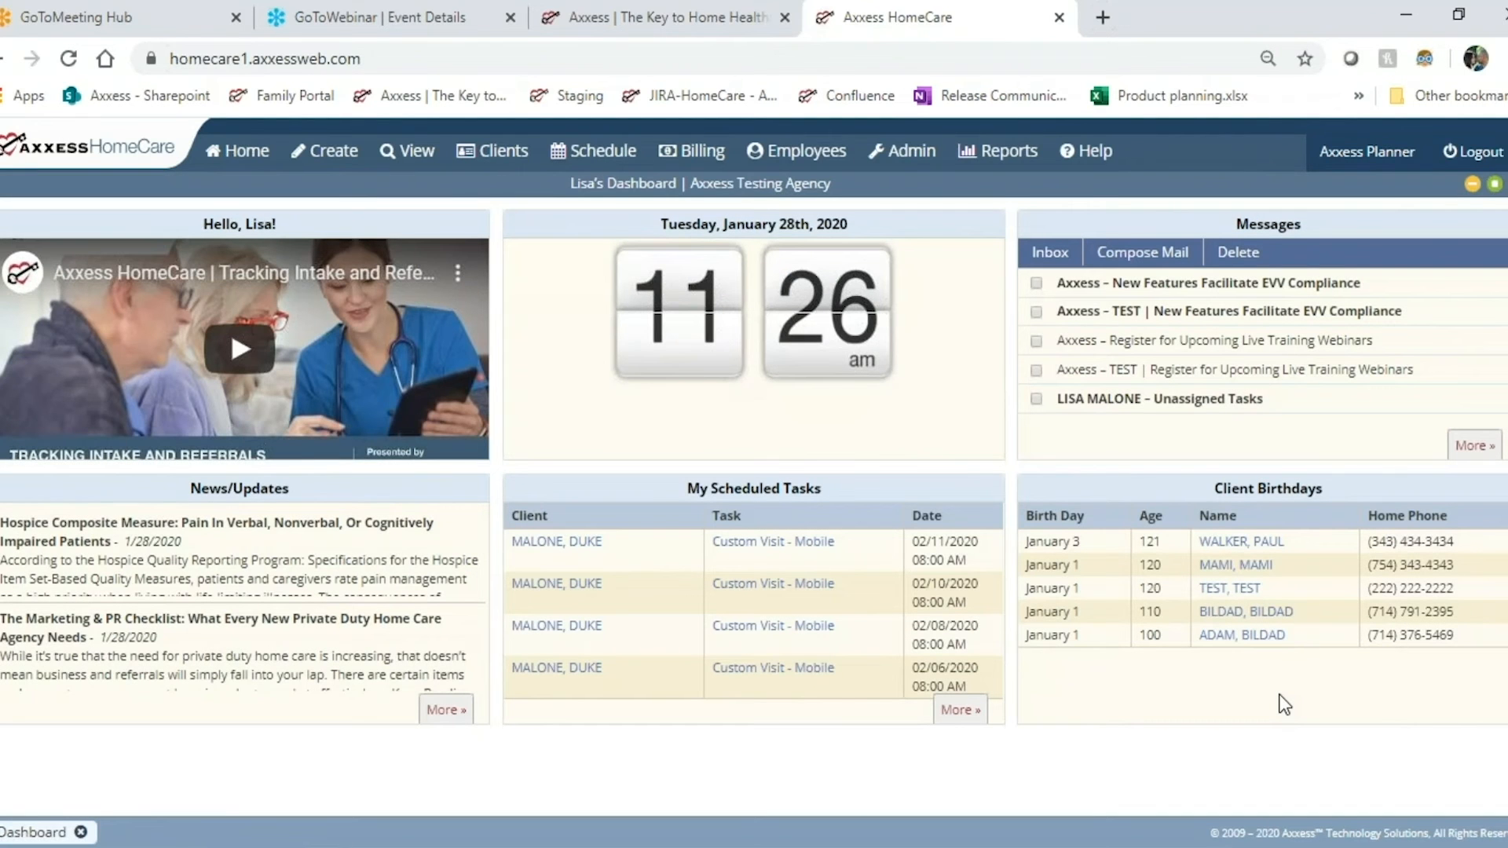
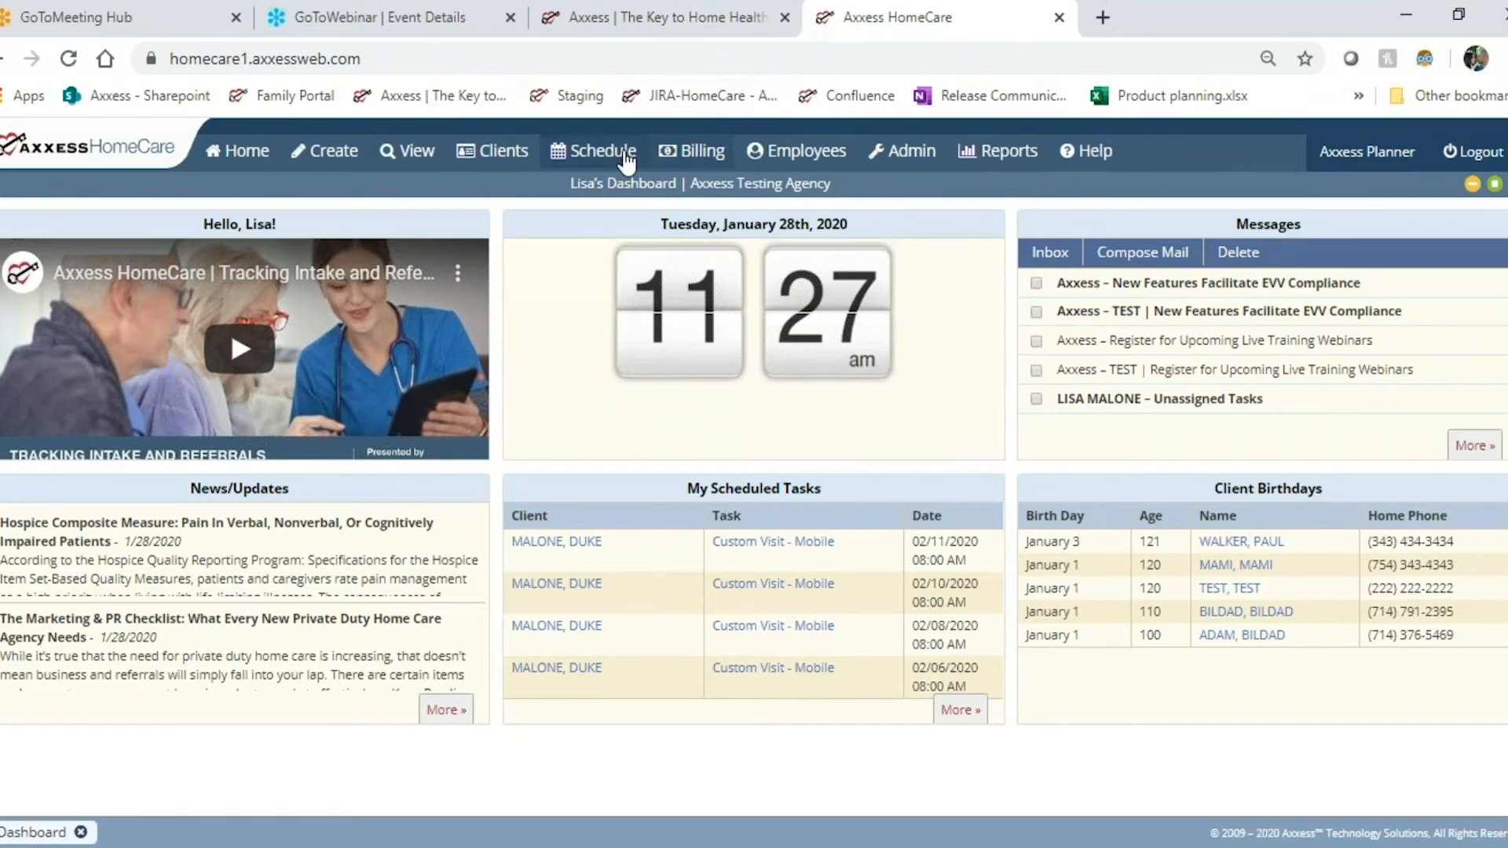
Open the employee Payroll window and maximize it
mouse_move(808, 161)
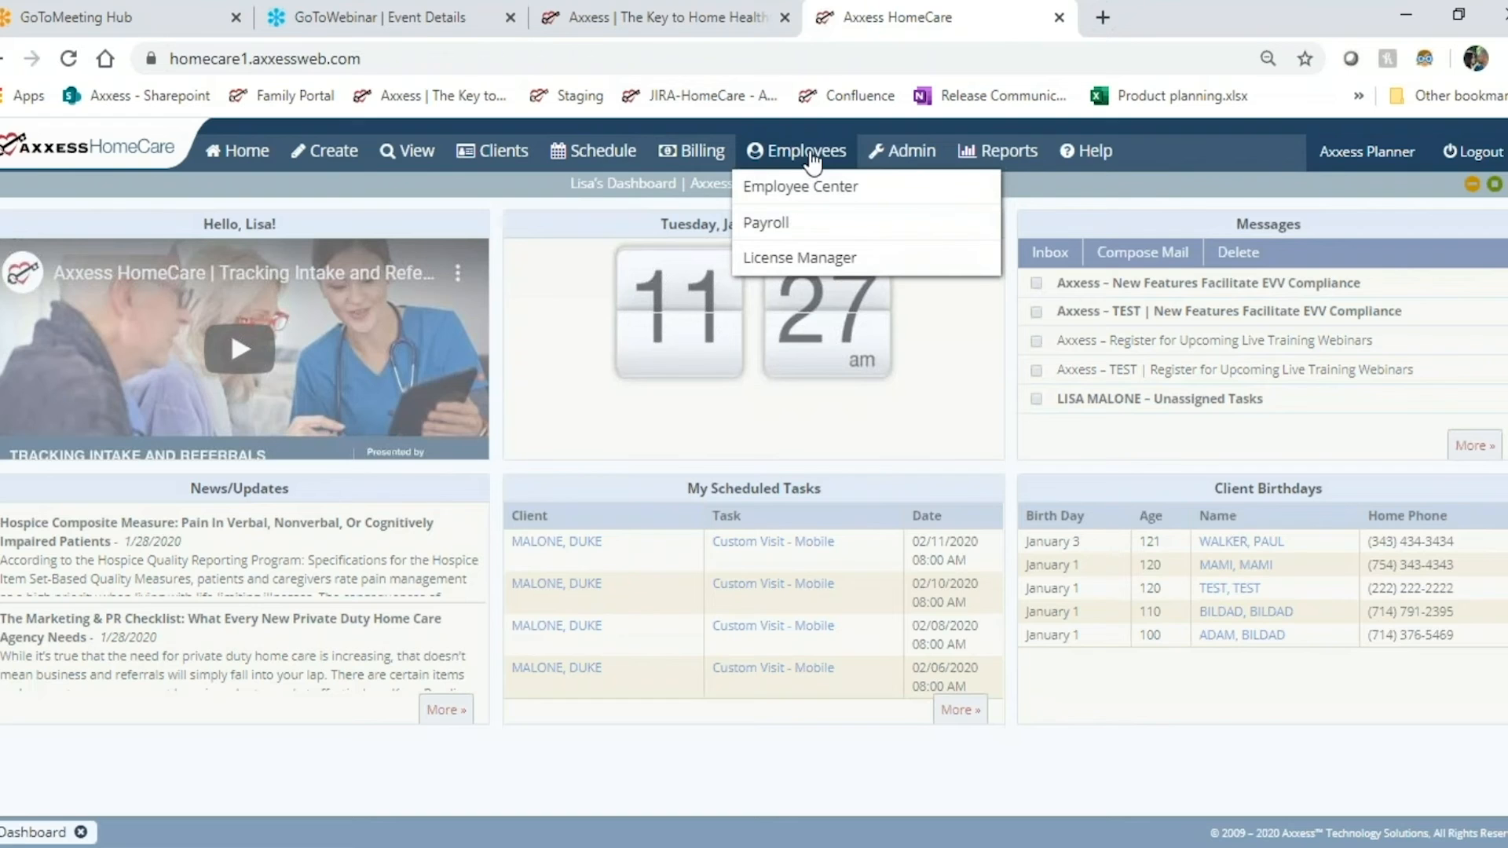
click(801, 234)
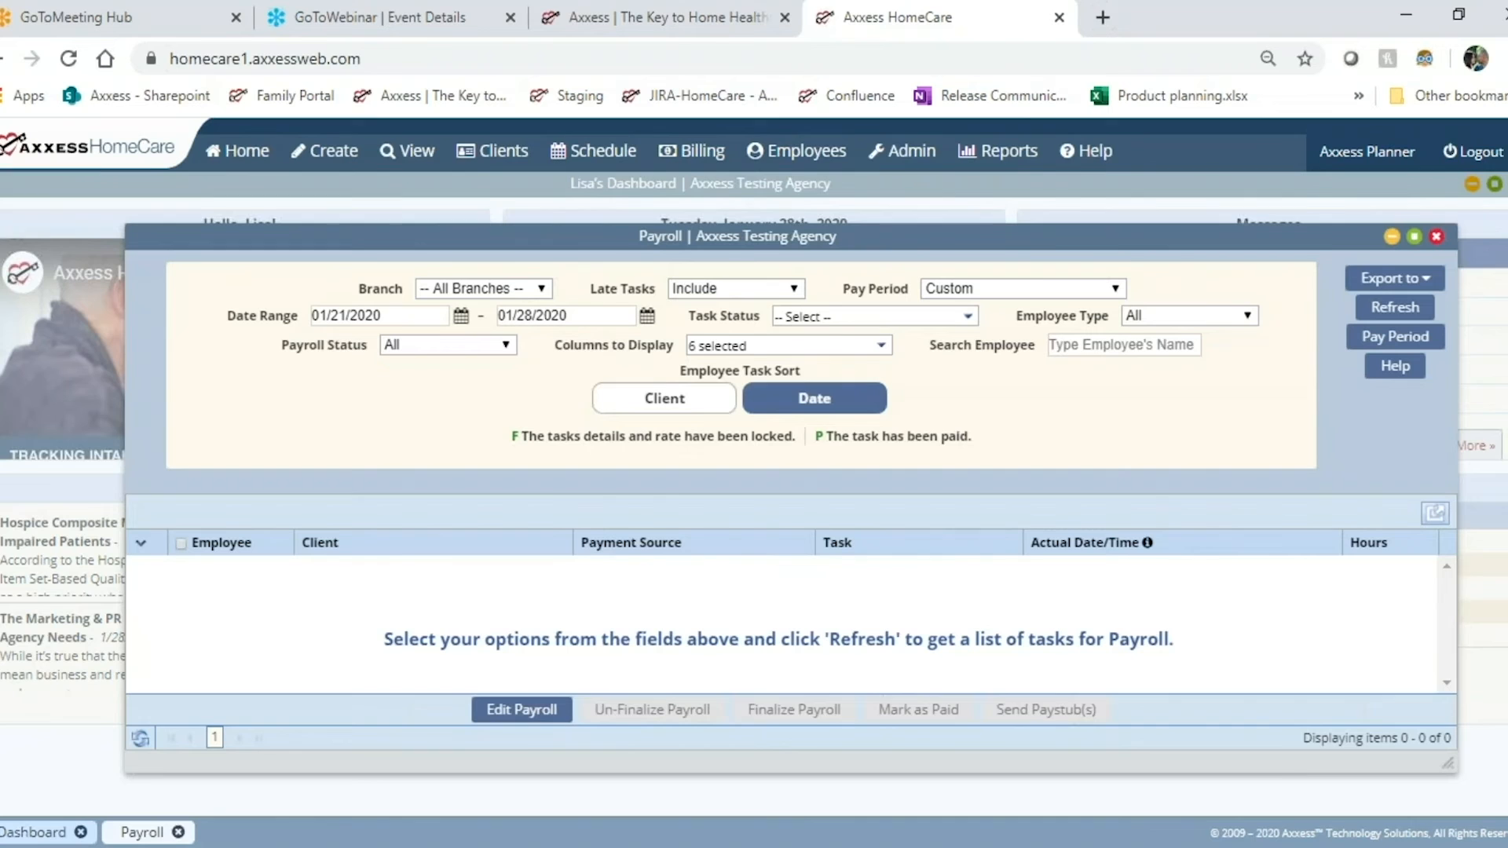
click(1413, 238)
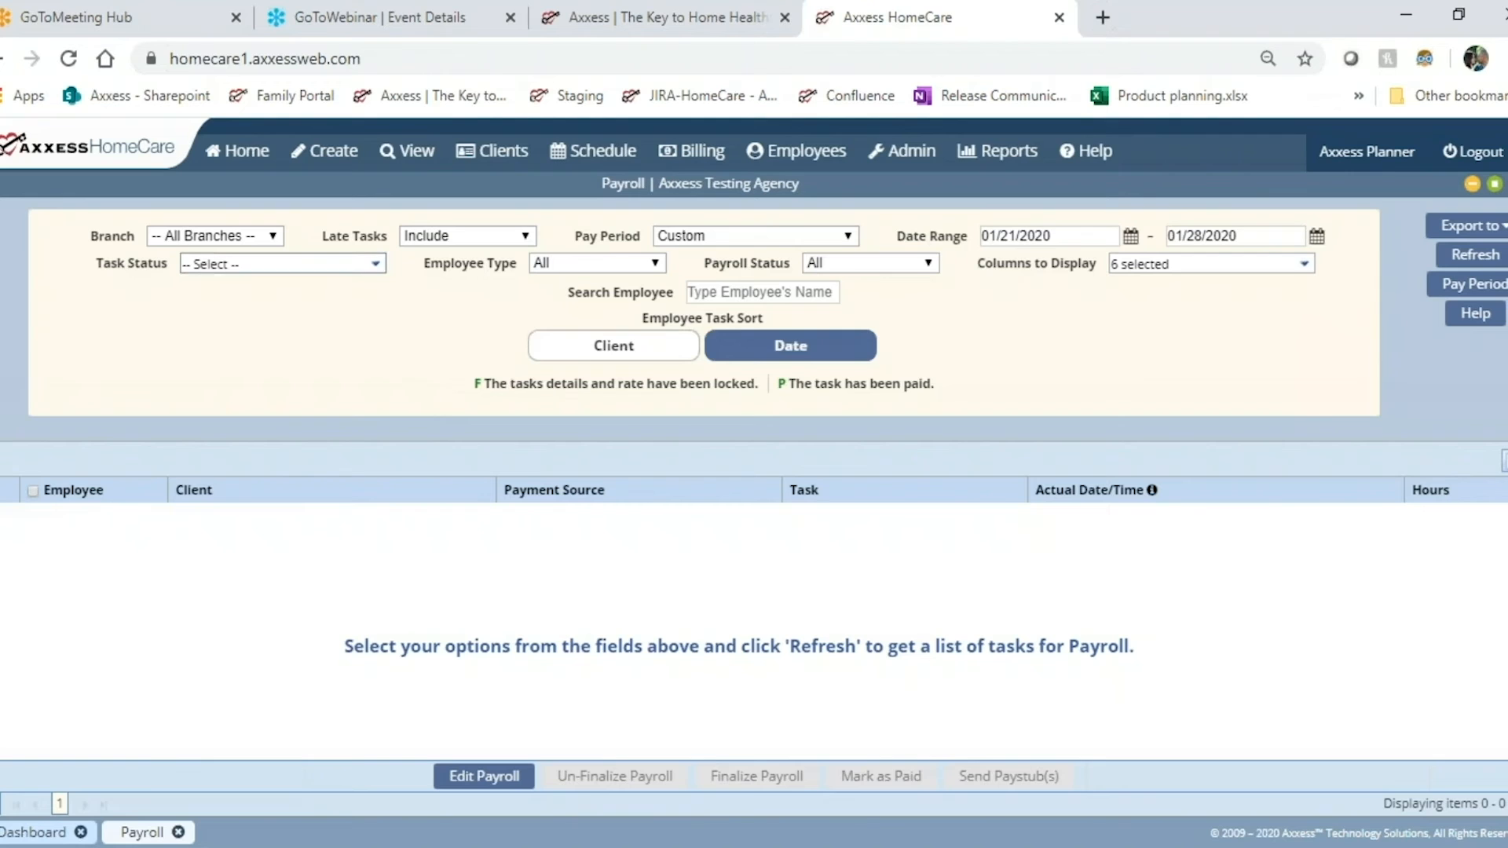
Check the payroll Branch options, keeping All Branches, and choose Include for Late Tasks
click(264, 234)
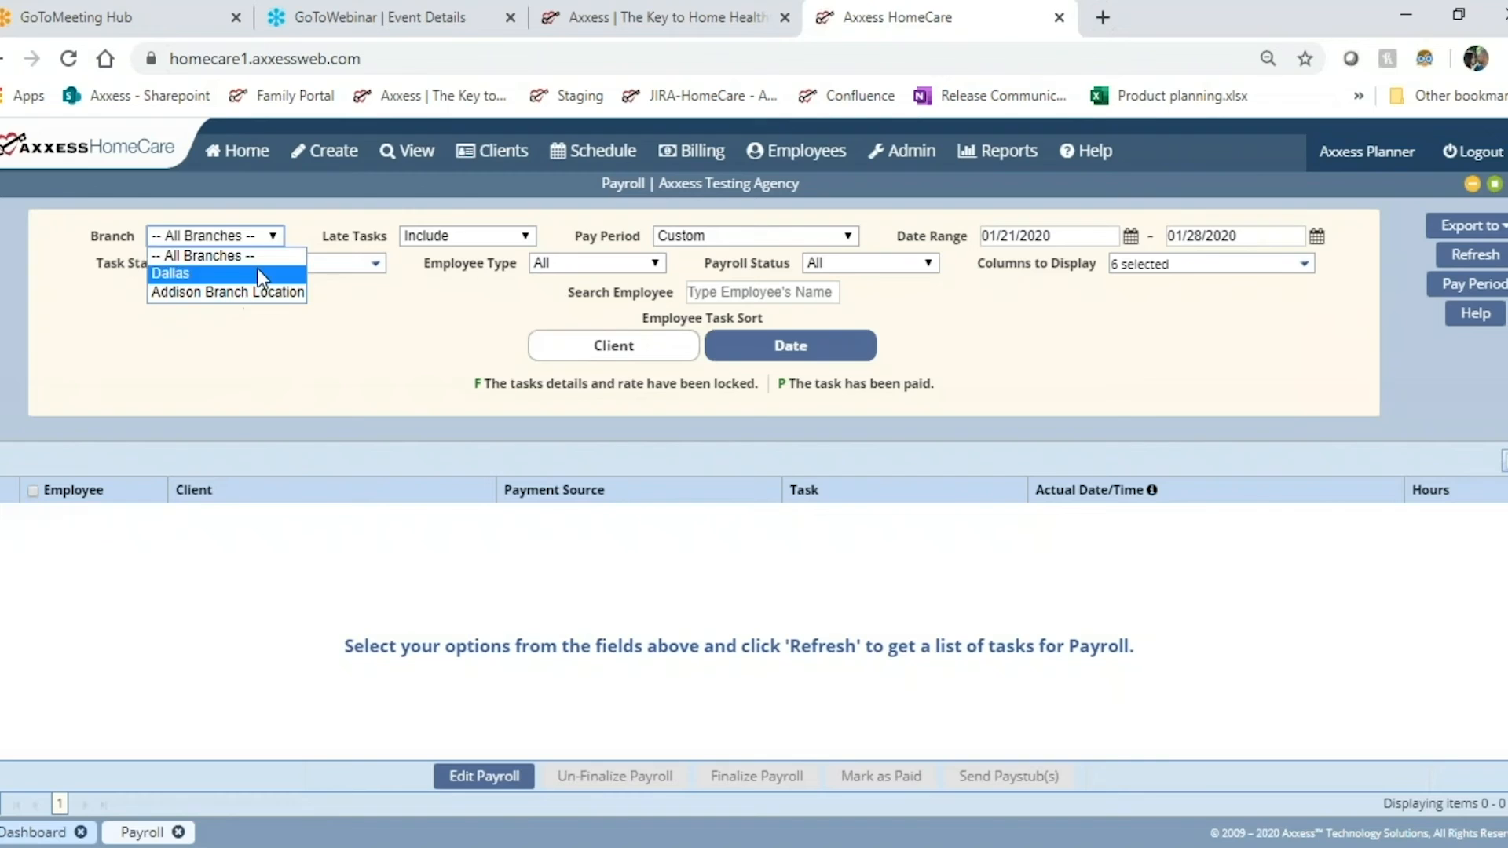
click(280, 236)
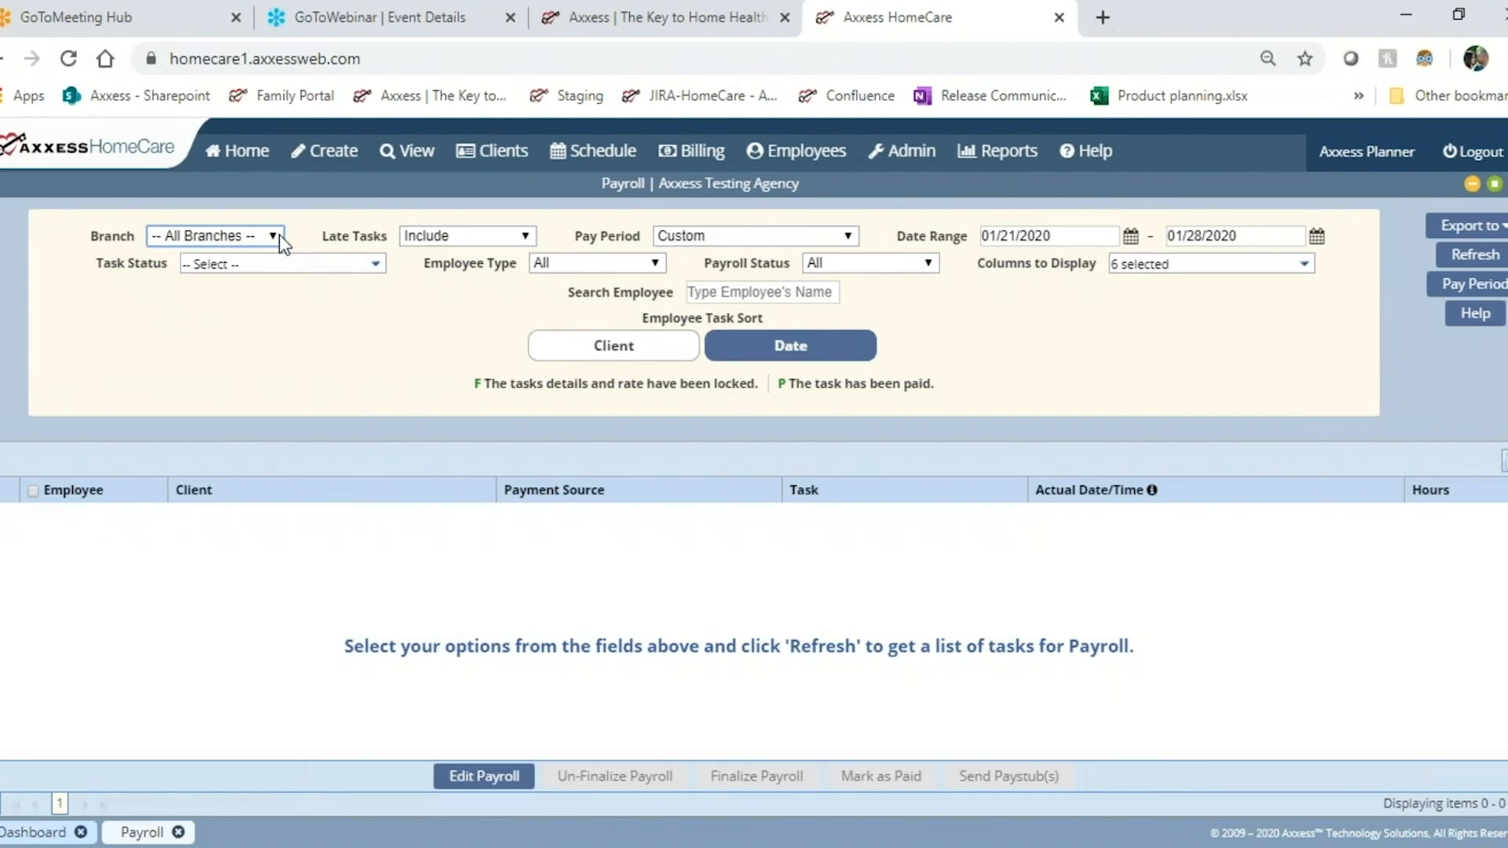
click(526, 236)
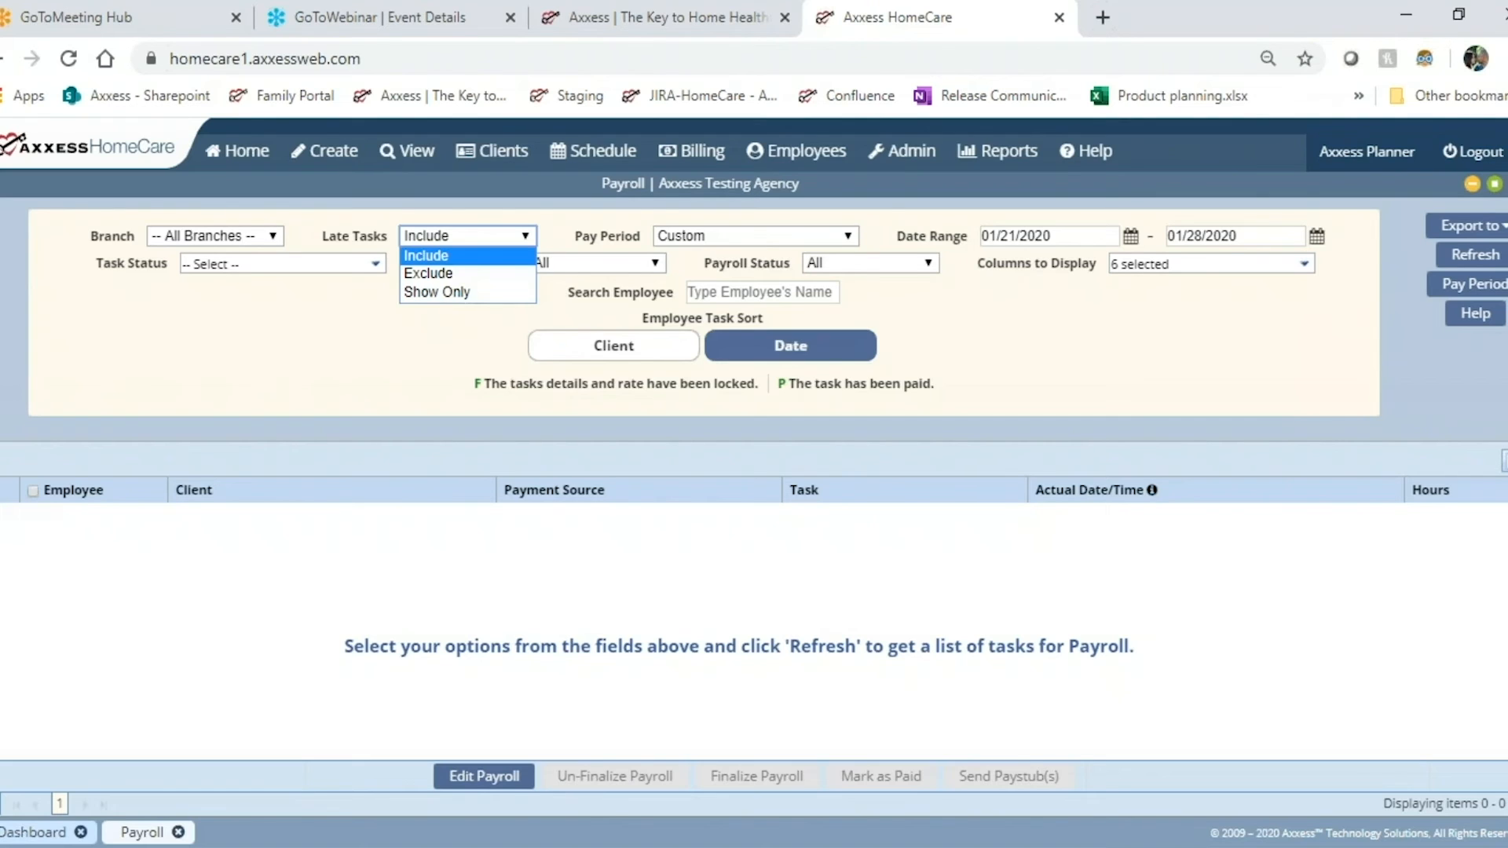
click(488, 256)
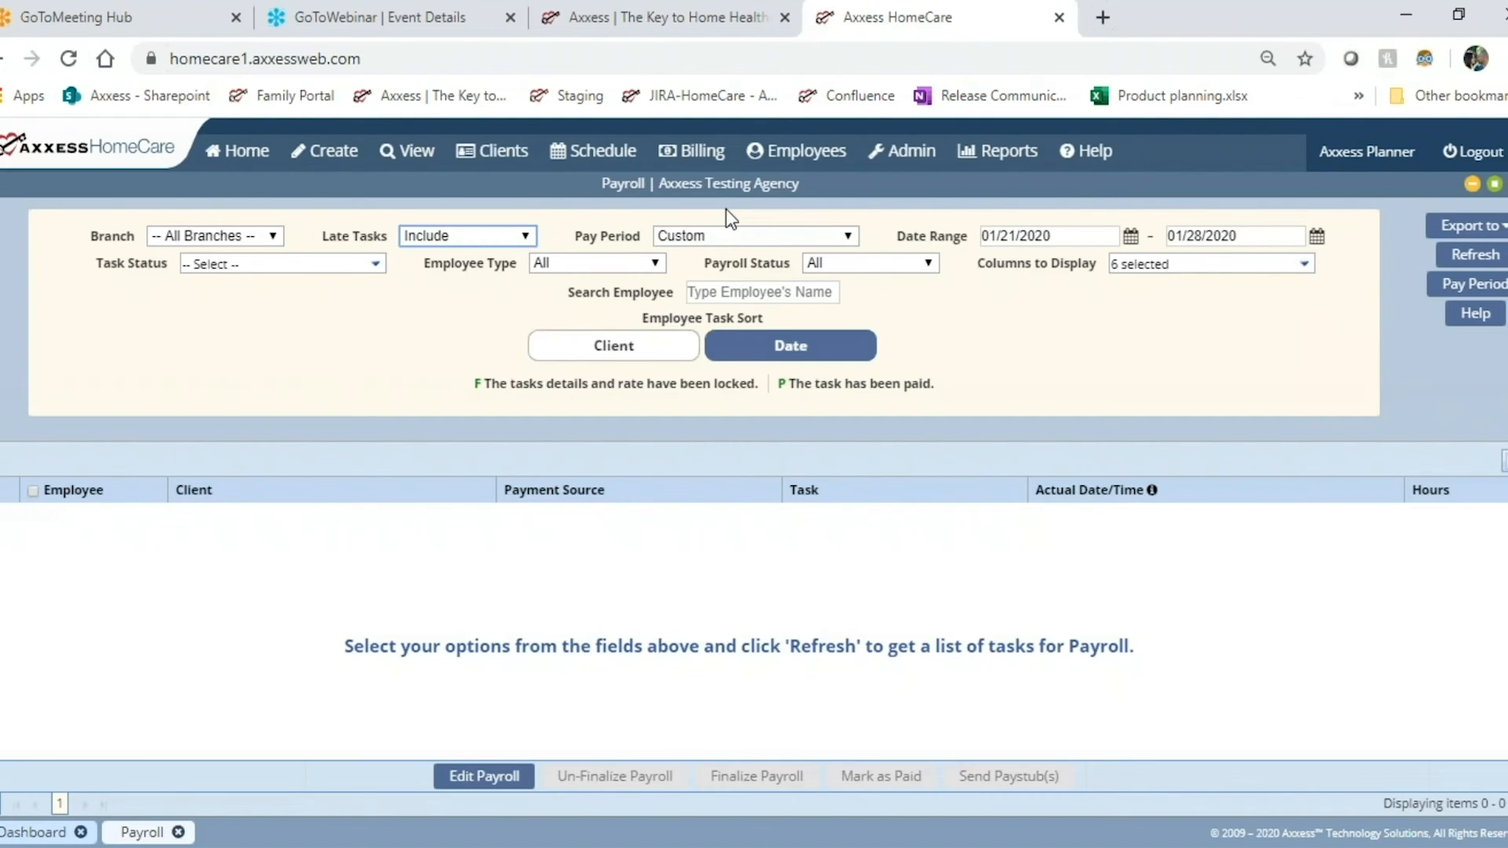
Set the payroll's pay period to 01/19/2020 - 01/25/2020
click(746, 238)
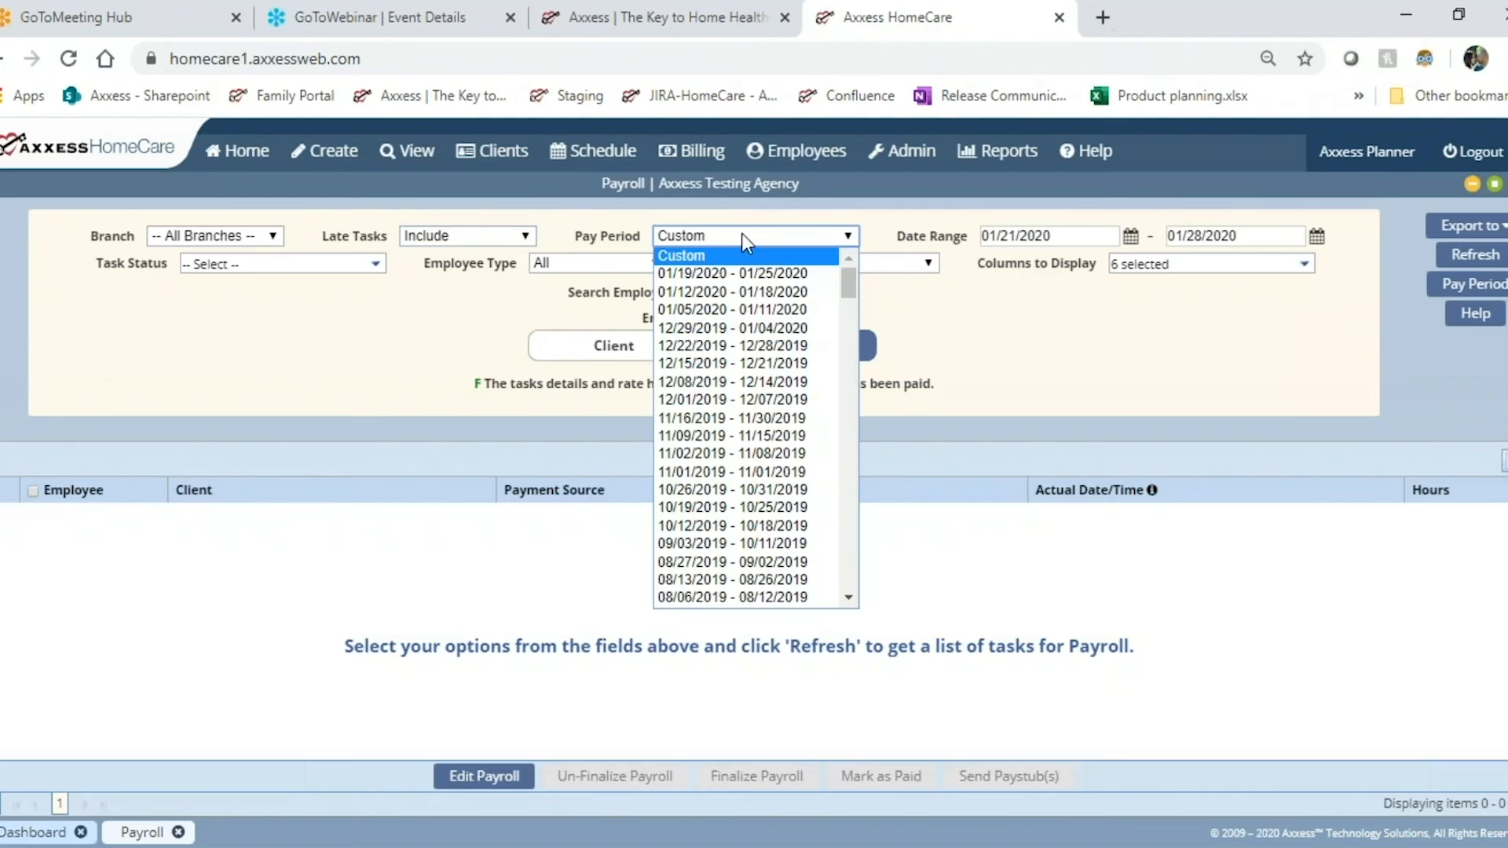
click(754, 275)
click(916, 235)
click(841, 256)
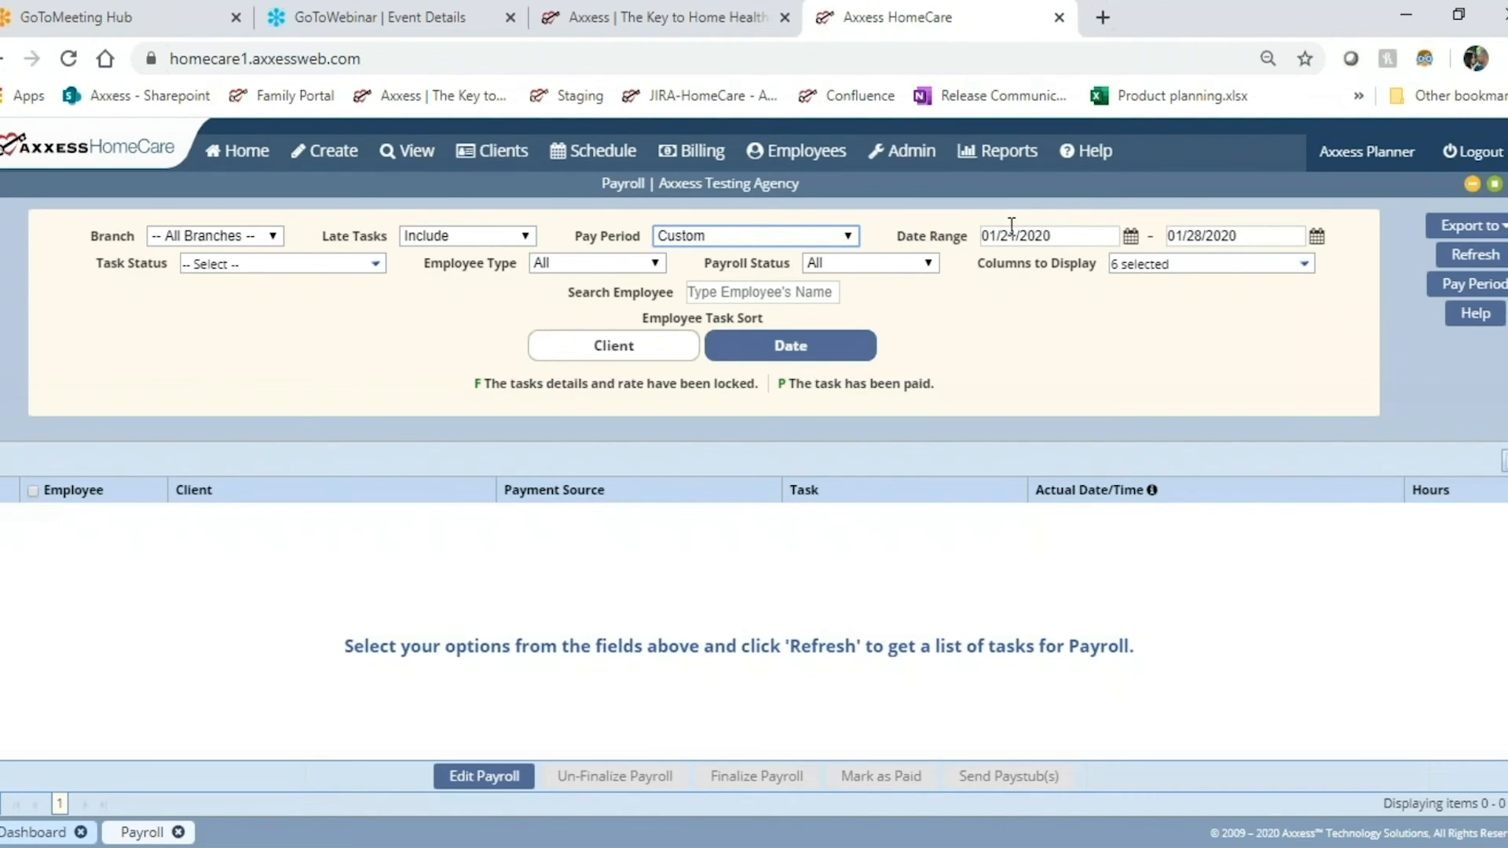
click(847, 237)
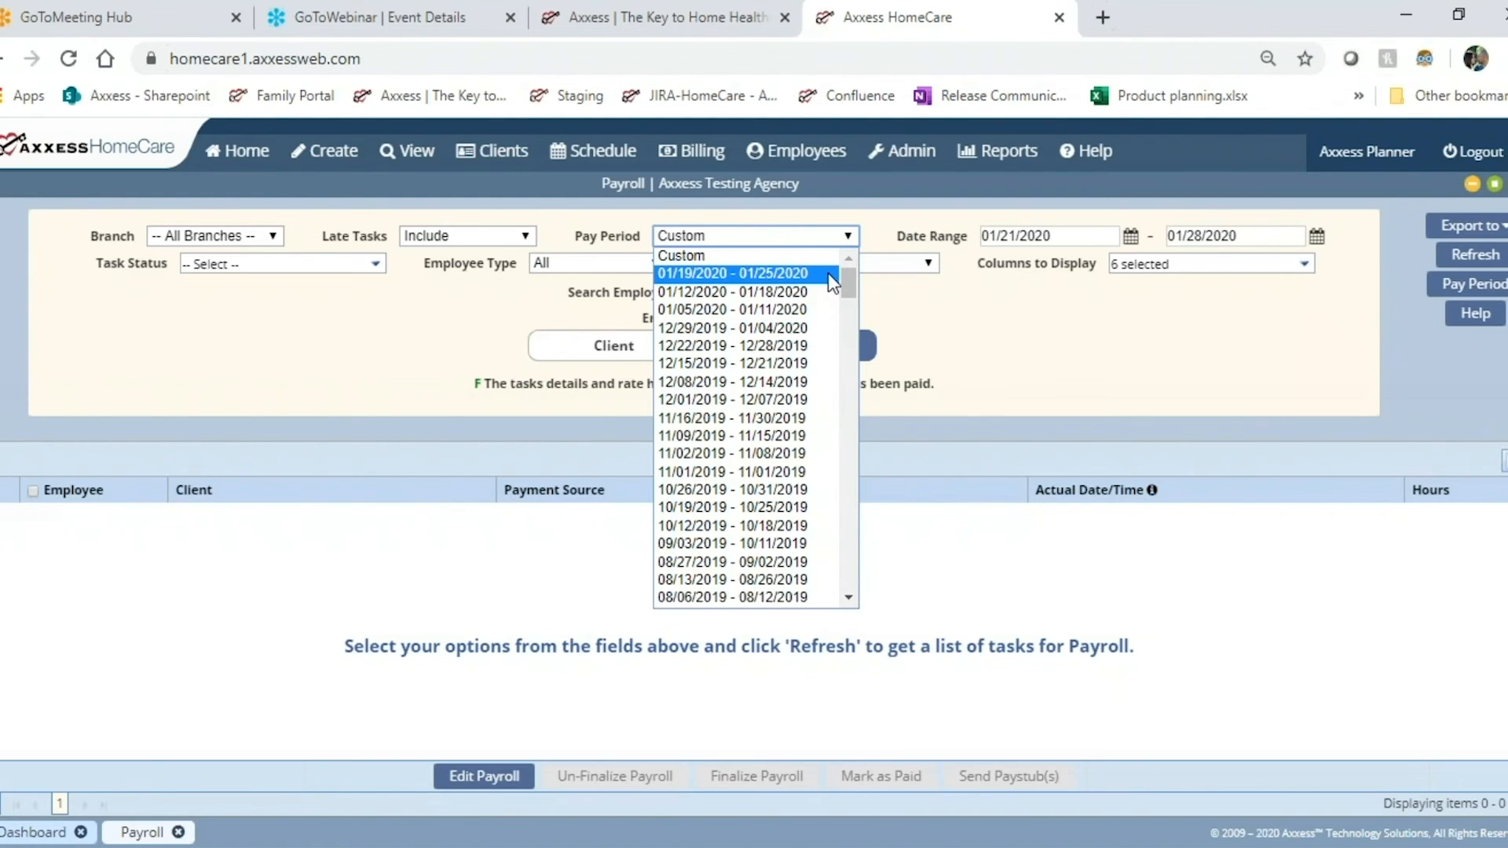
click(828, 271)
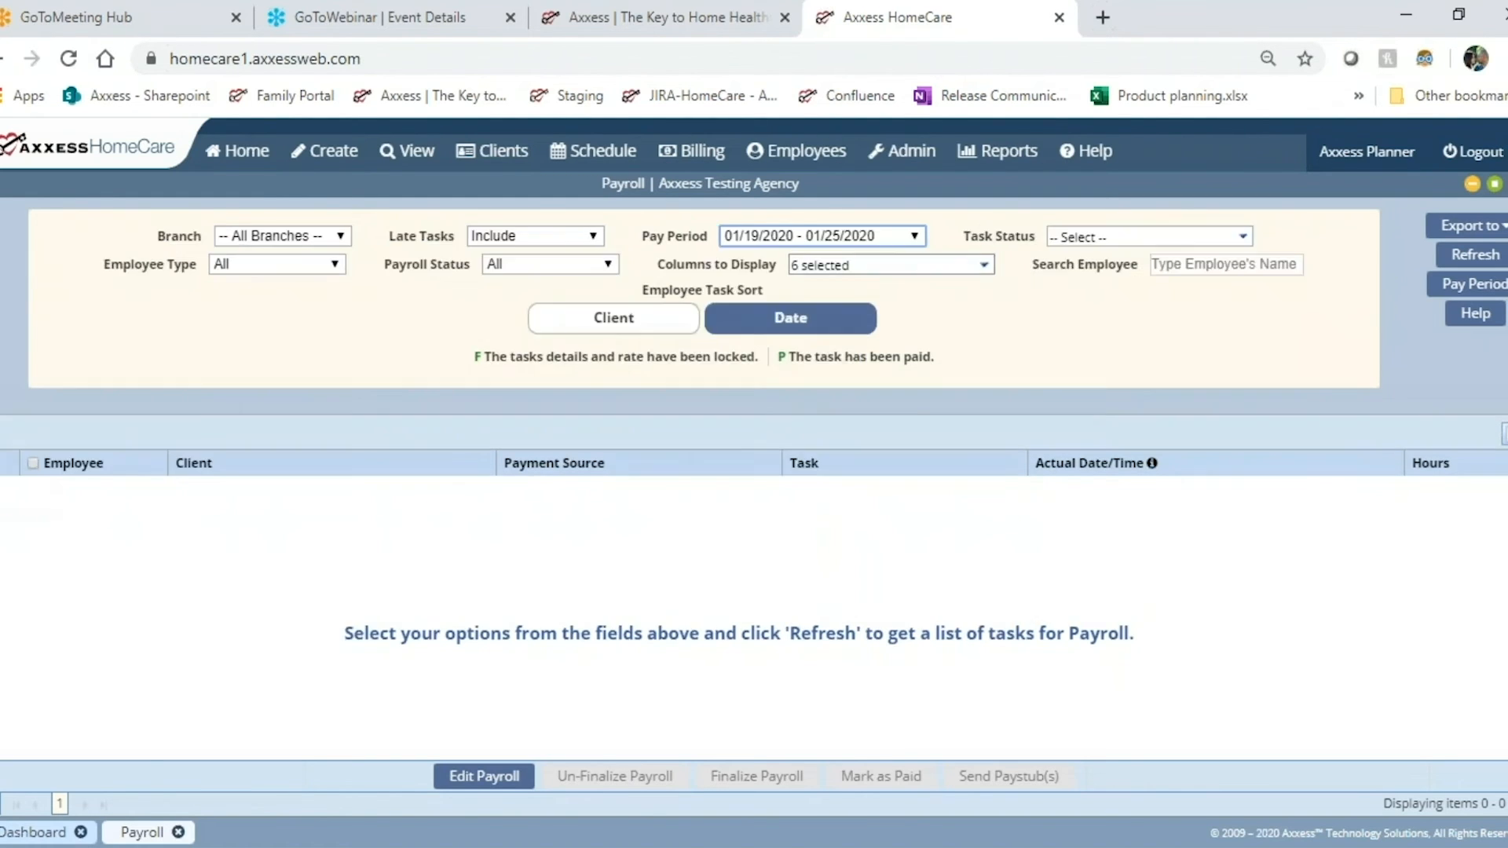
Filter the payroll by the Completed task status and look through the other available statuses, including the Missed and Future groups
click(1240, 237)
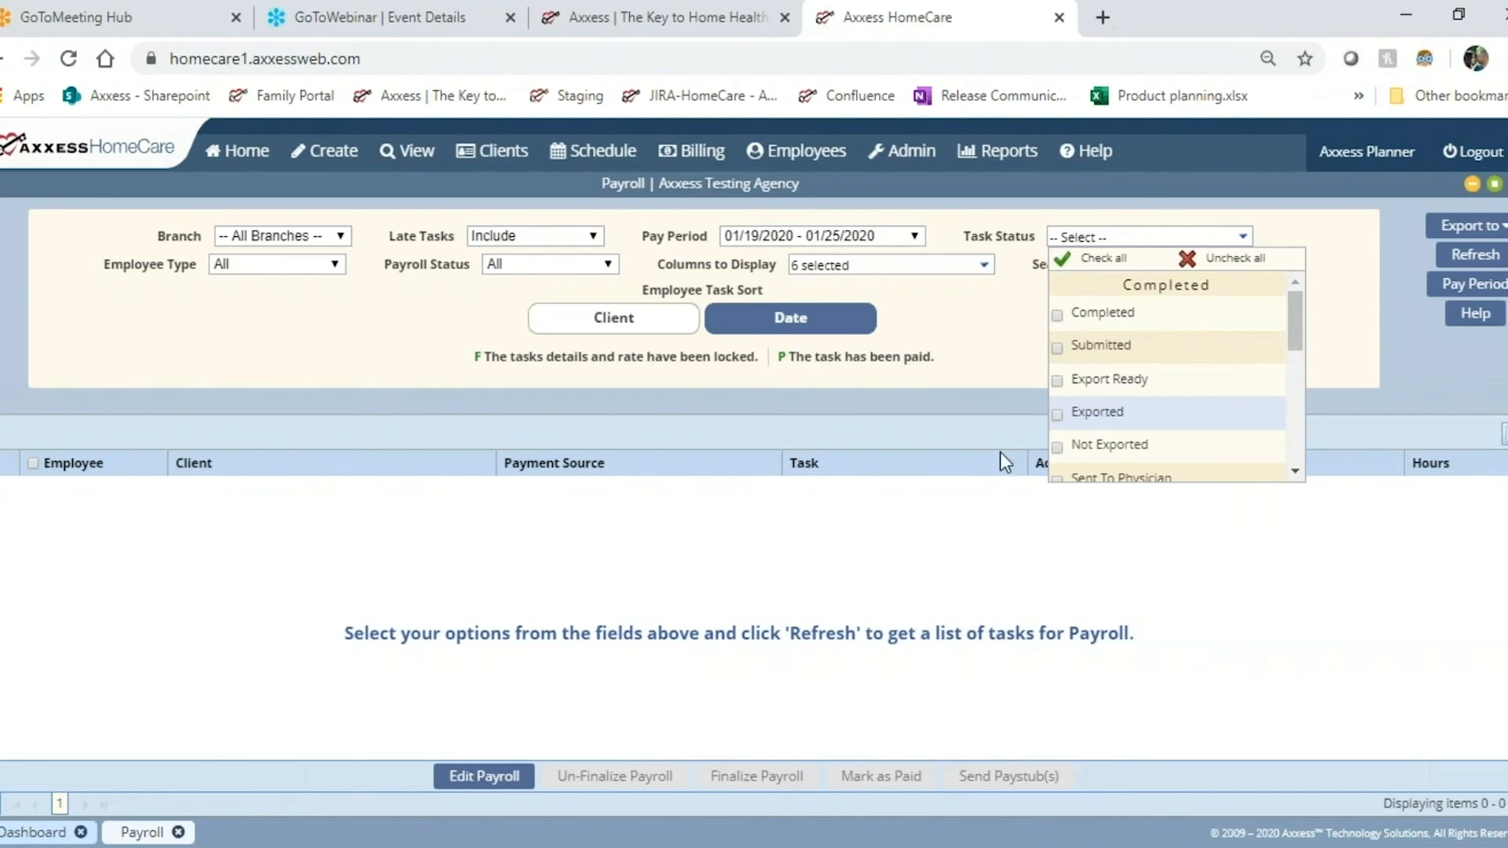
click(1105, 322)
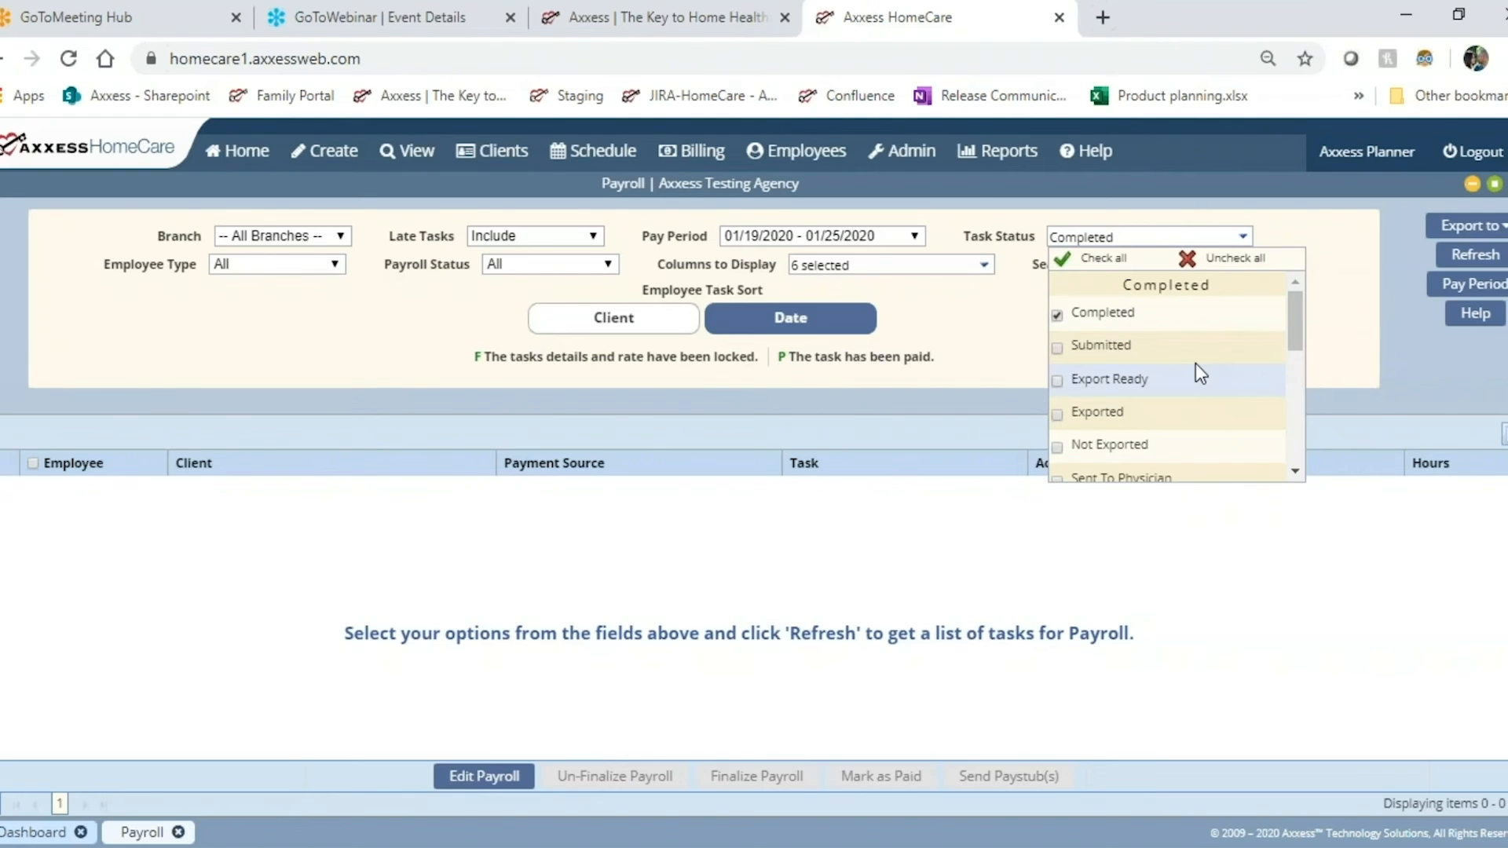
mouse_move(1297, 346)
mouse_down()
mouse_move(1292, 369)
mouse_move(1288, 336)
mouse_up()
drag(1285, 338, 1284, 343)
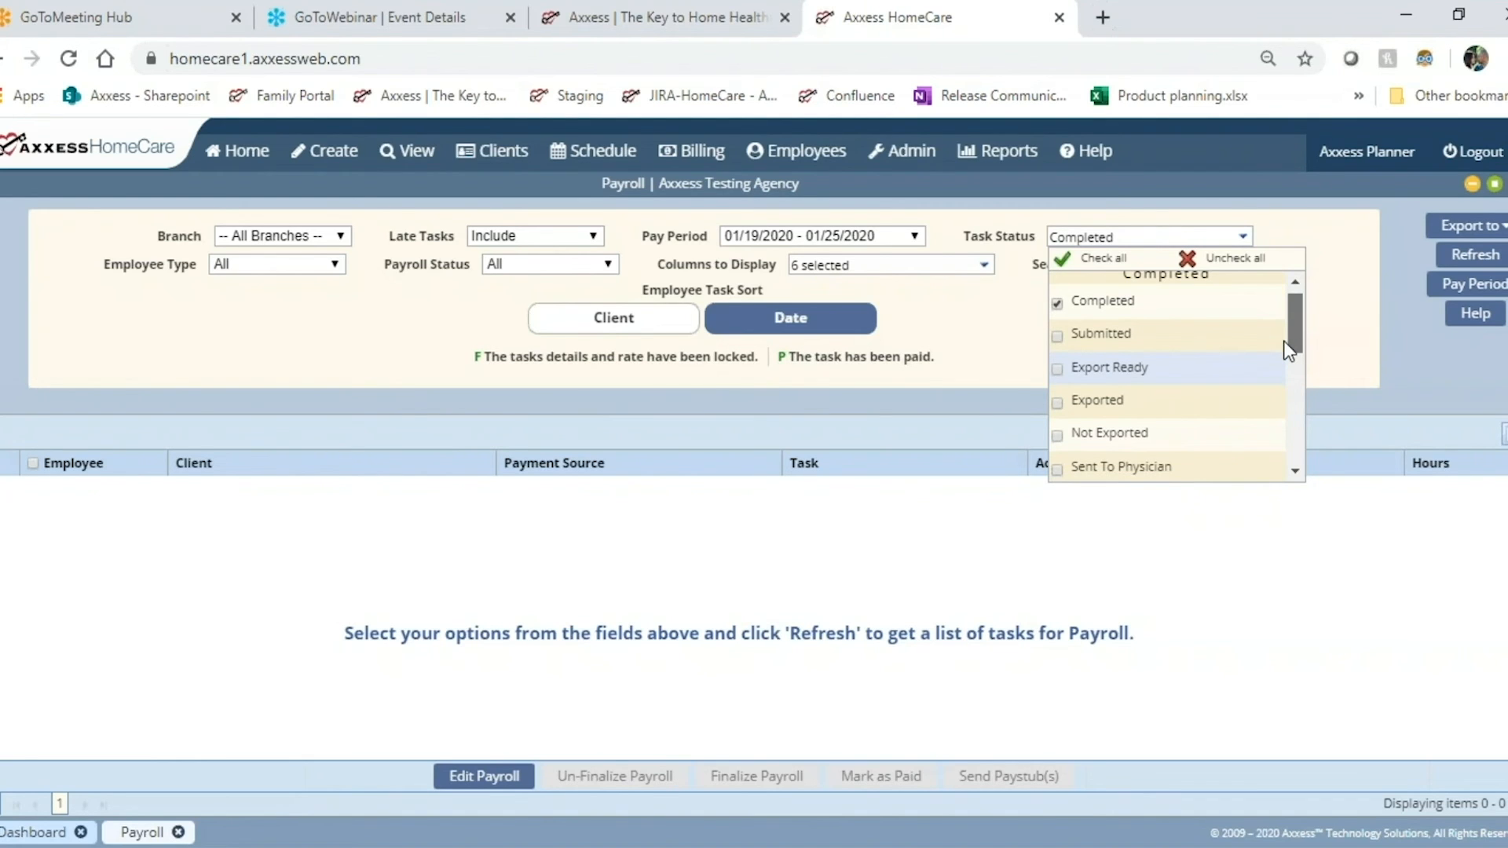
drag(1284, 343, 1289, 459)
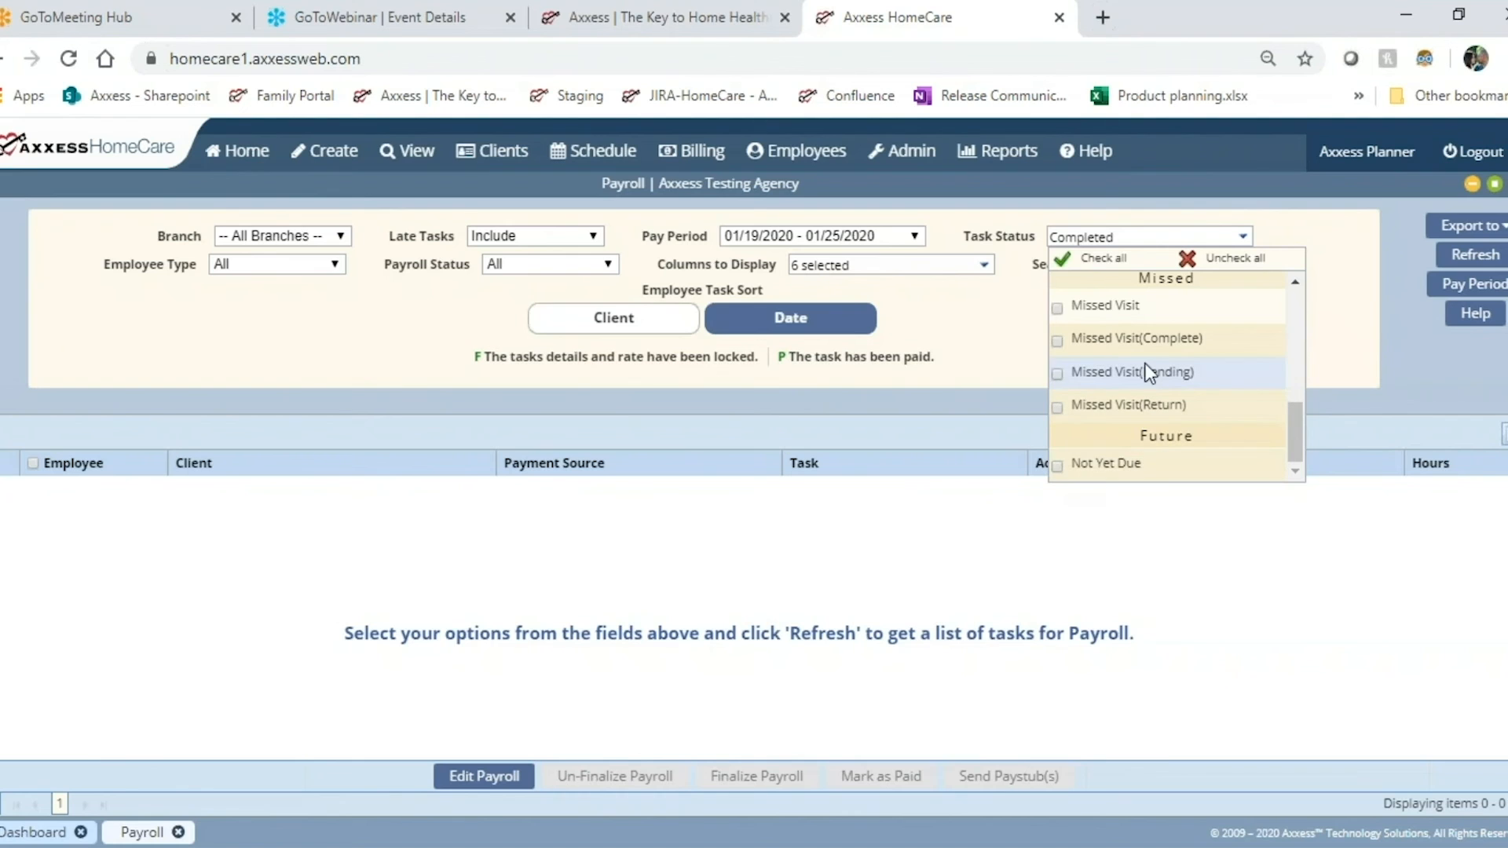
scroll(1146, 373, up, 10)
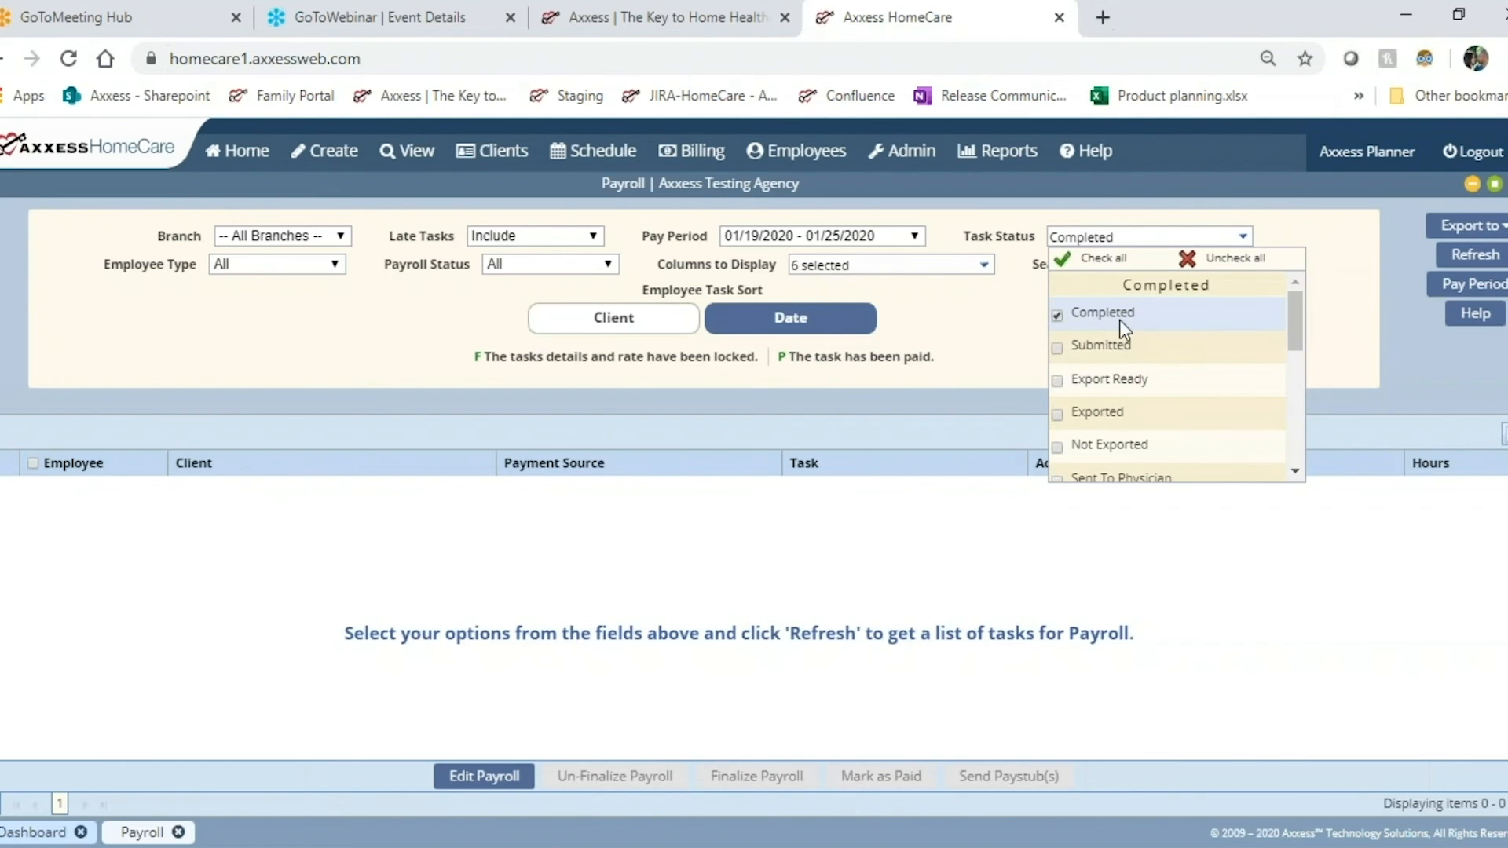
click(1331, 252)
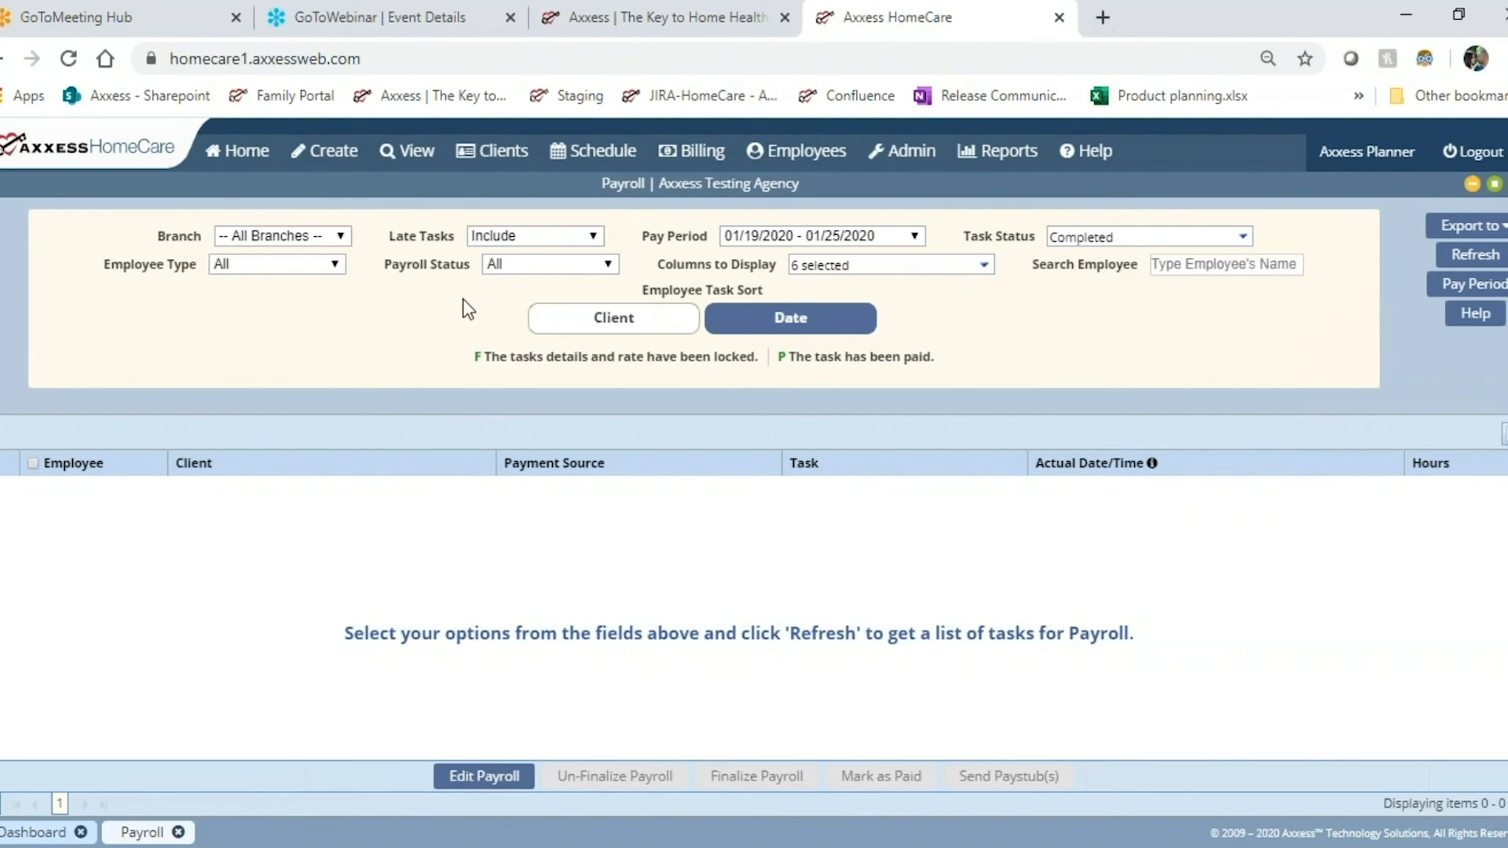
Check the Employee Type and Payroll Status filter options, keeping All for both
click(331, 269)
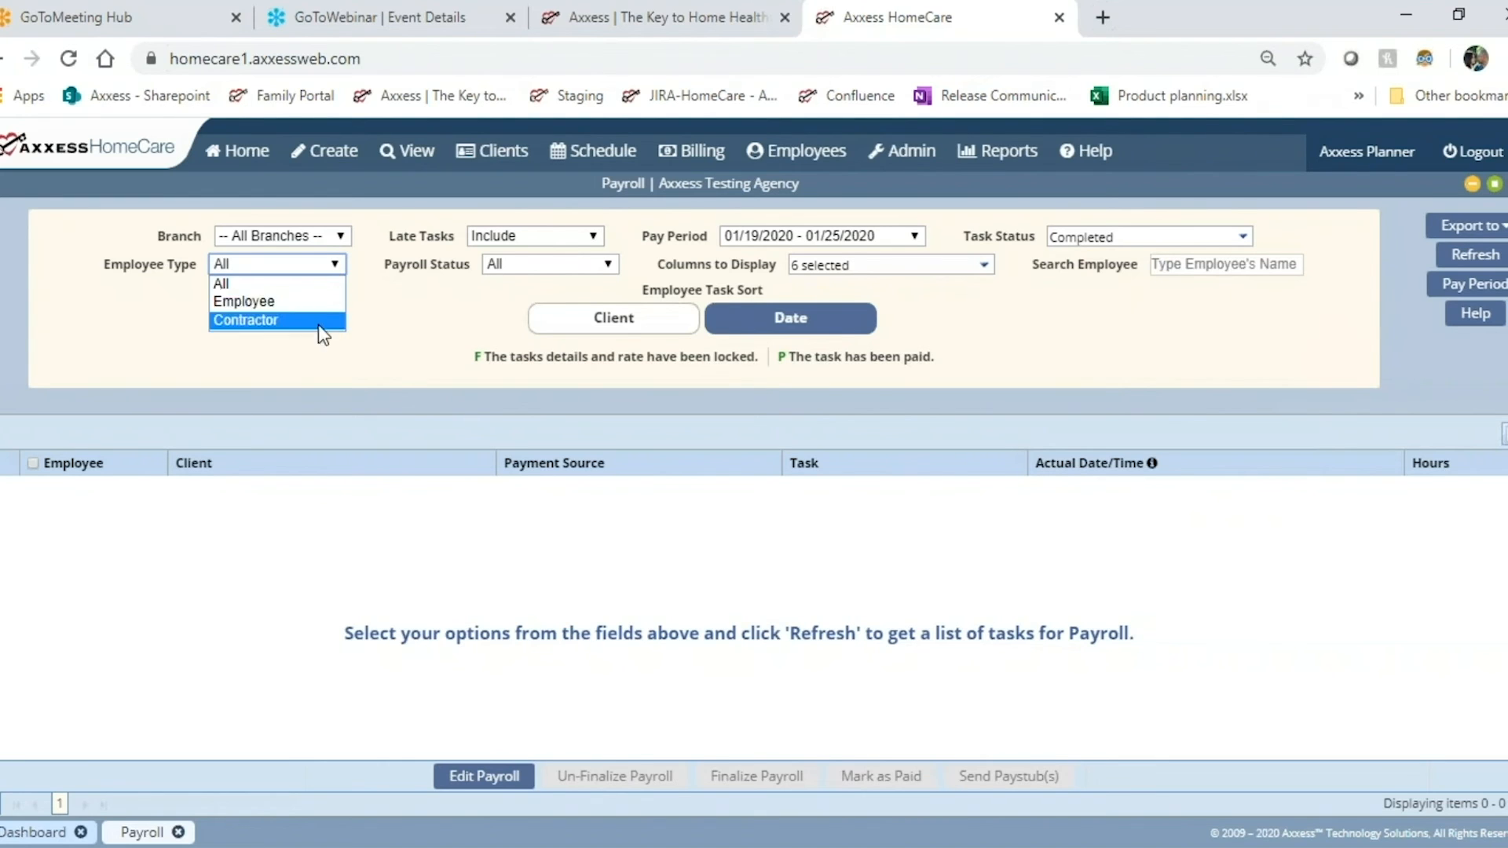
key(Up)
key(Up)
key(Up)
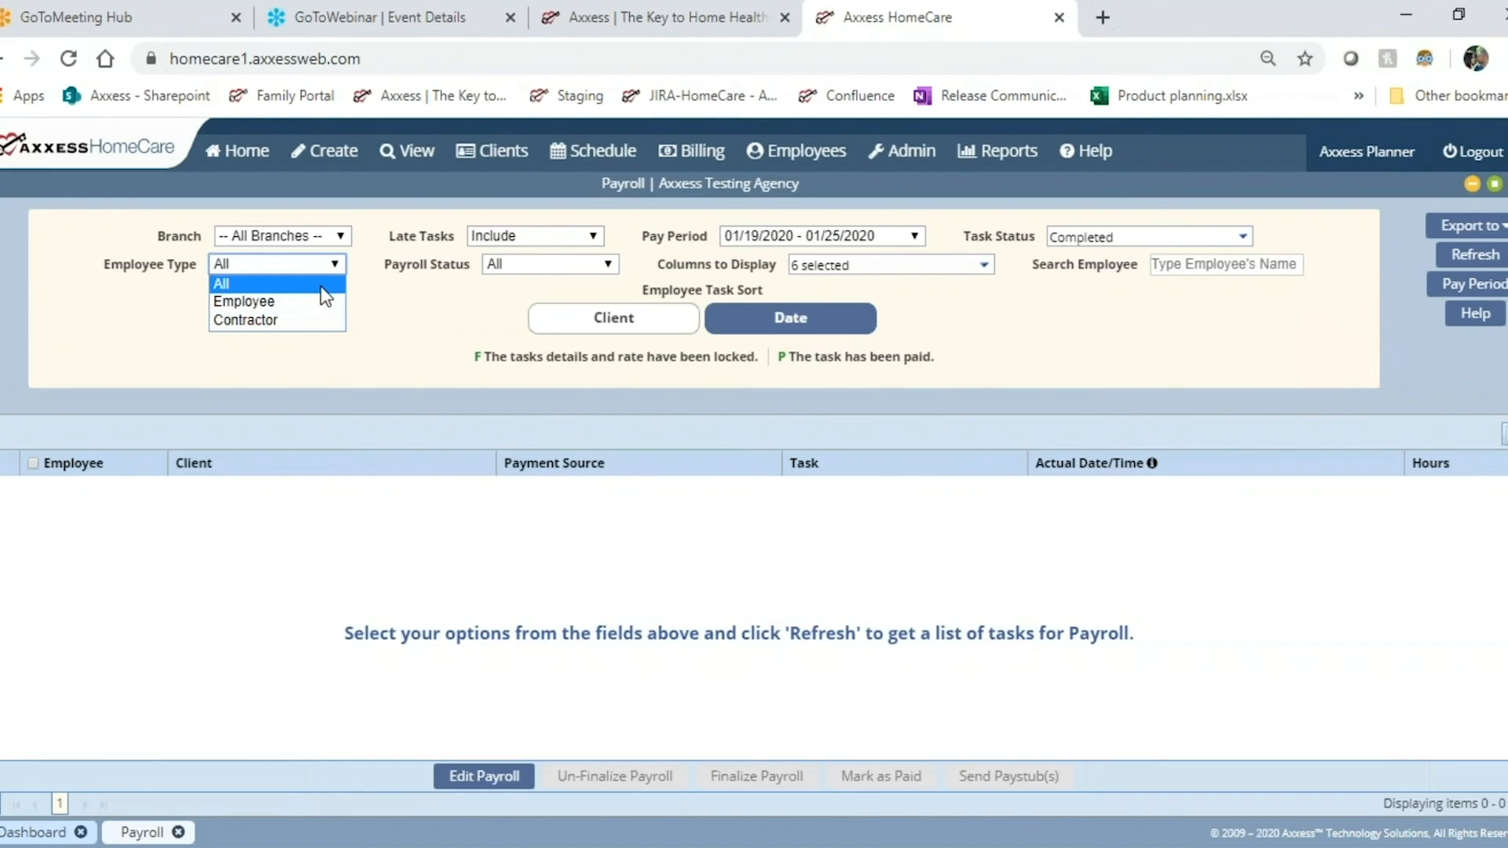
click(320, 285)
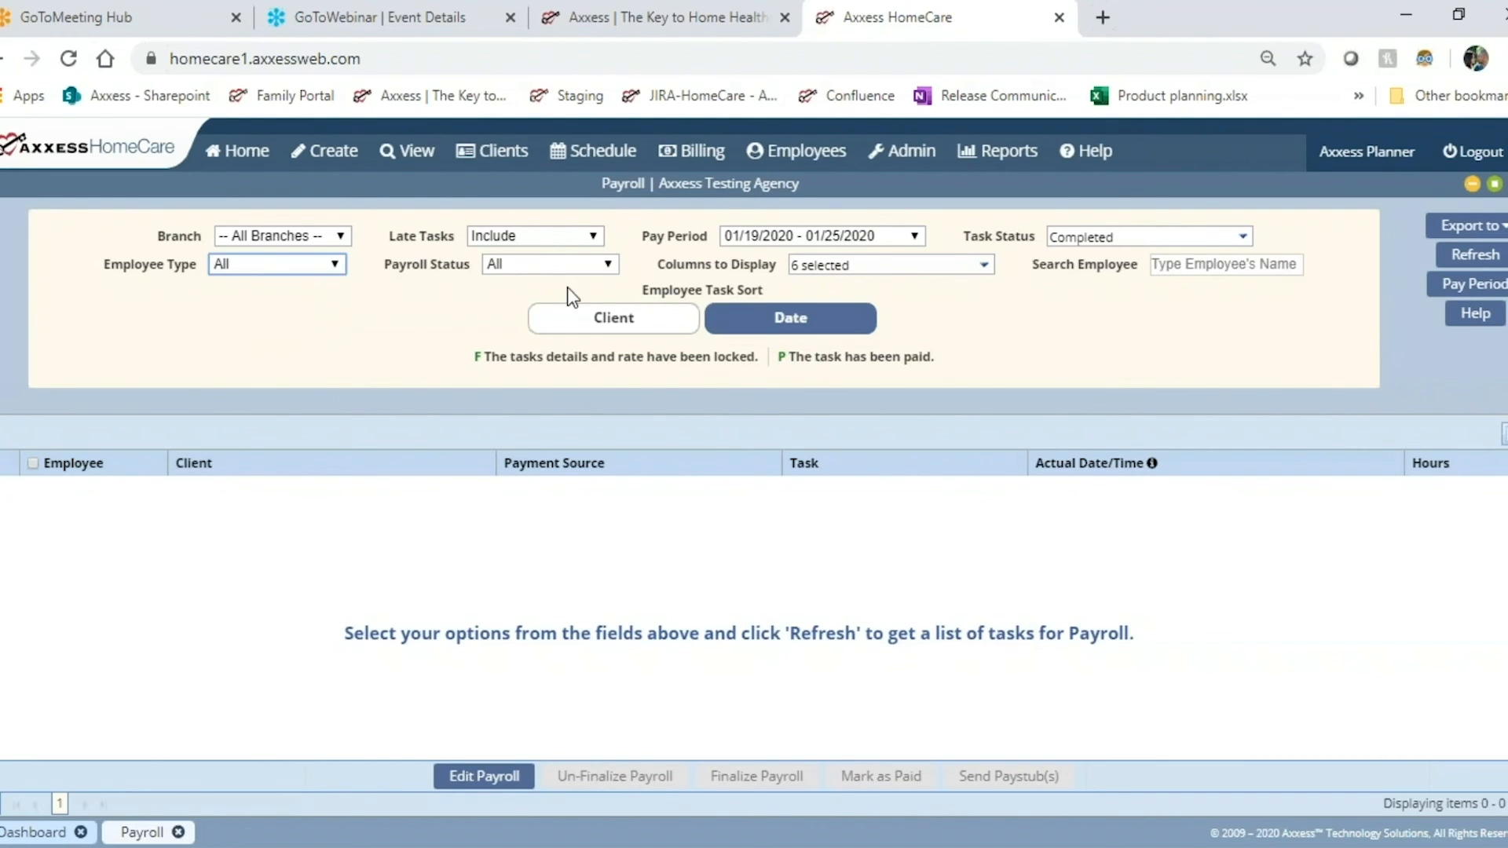
click(609, 265)
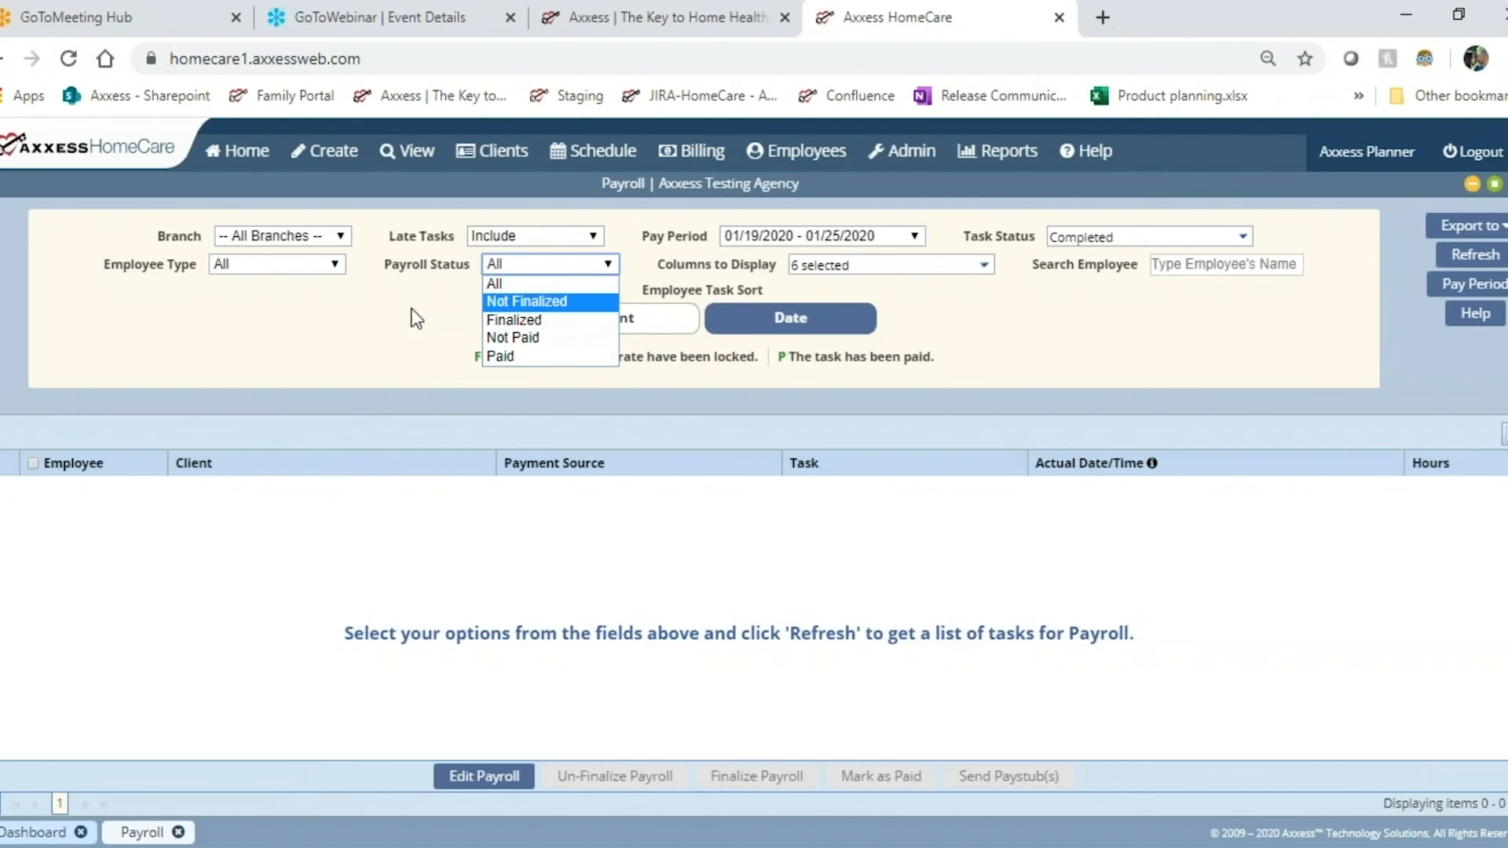
click(611, 258)
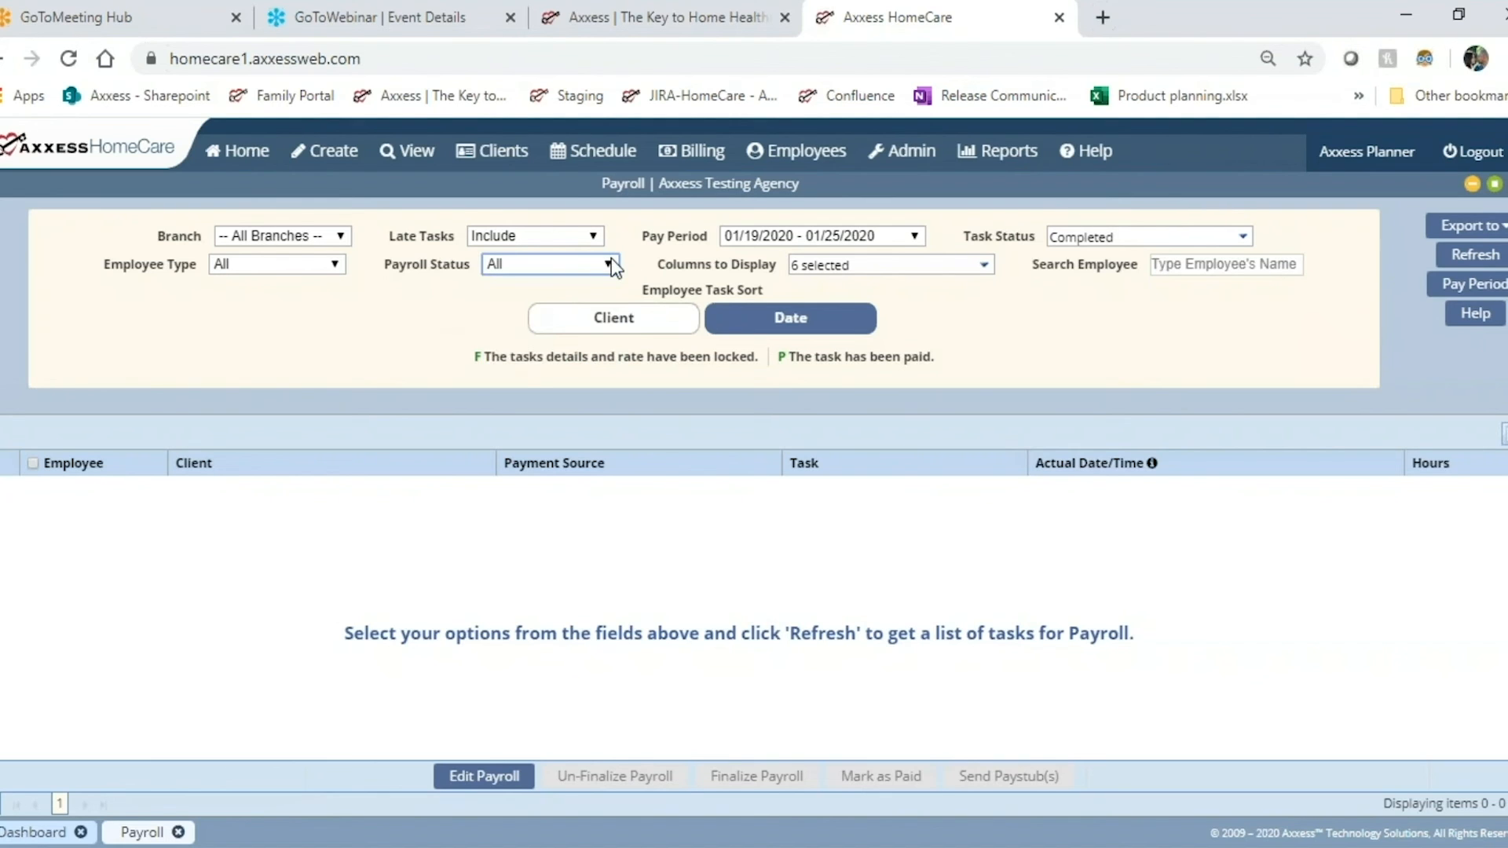
Review the columns available for the payroll list and choose to display all of them
click(984, 268)
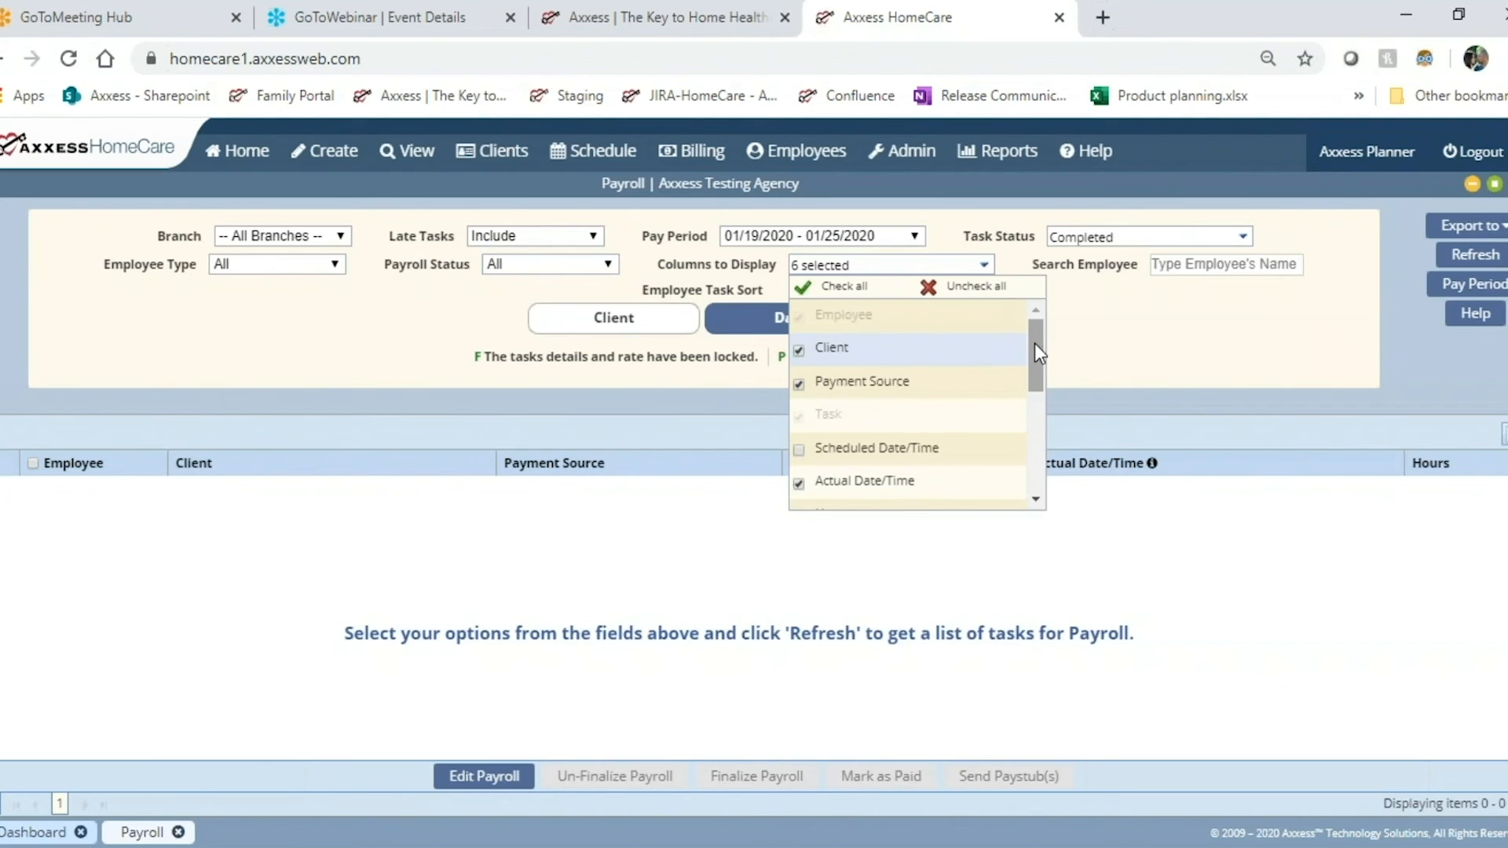
mouse_move(1034, 342)
mouse_down()
mouse_move(1054, 482)
mouse_move(1029, 324)
mouse_up()
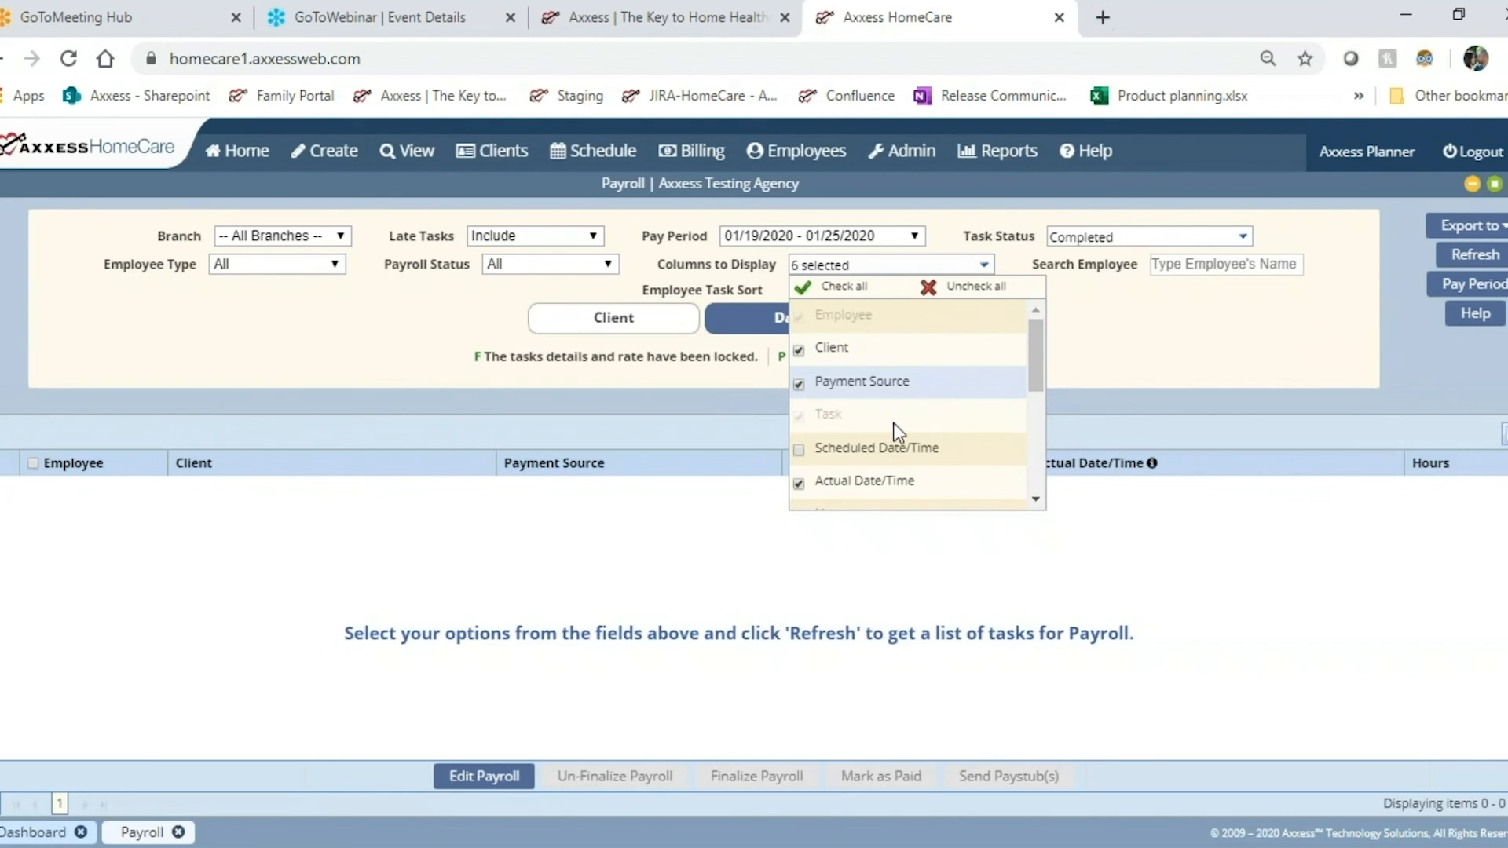
drag(1033, 375, 1058, 492)
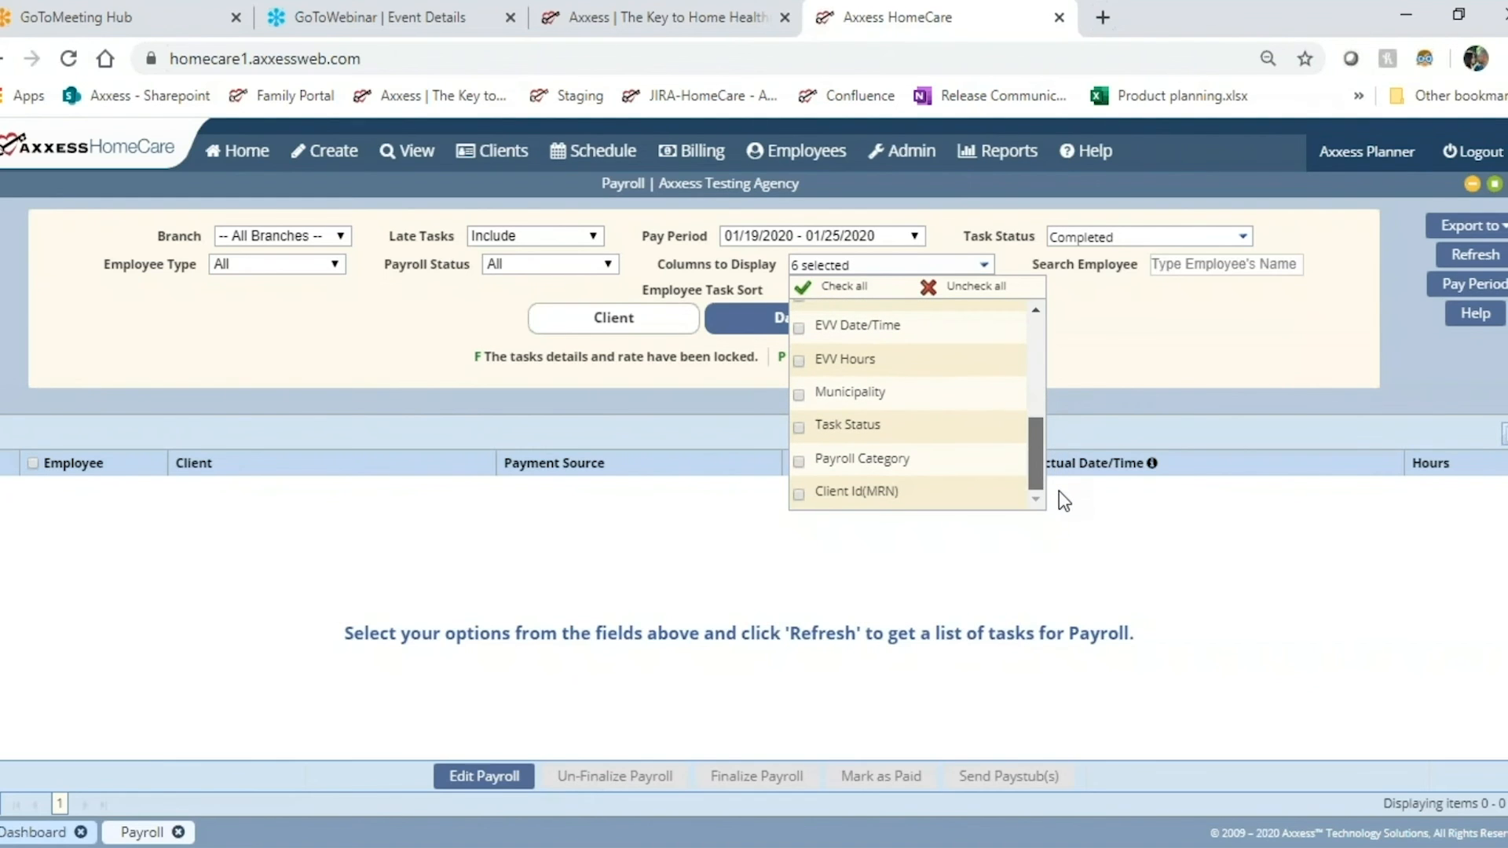
click(859, 292)
drag(1043, 440, 1043, 333)
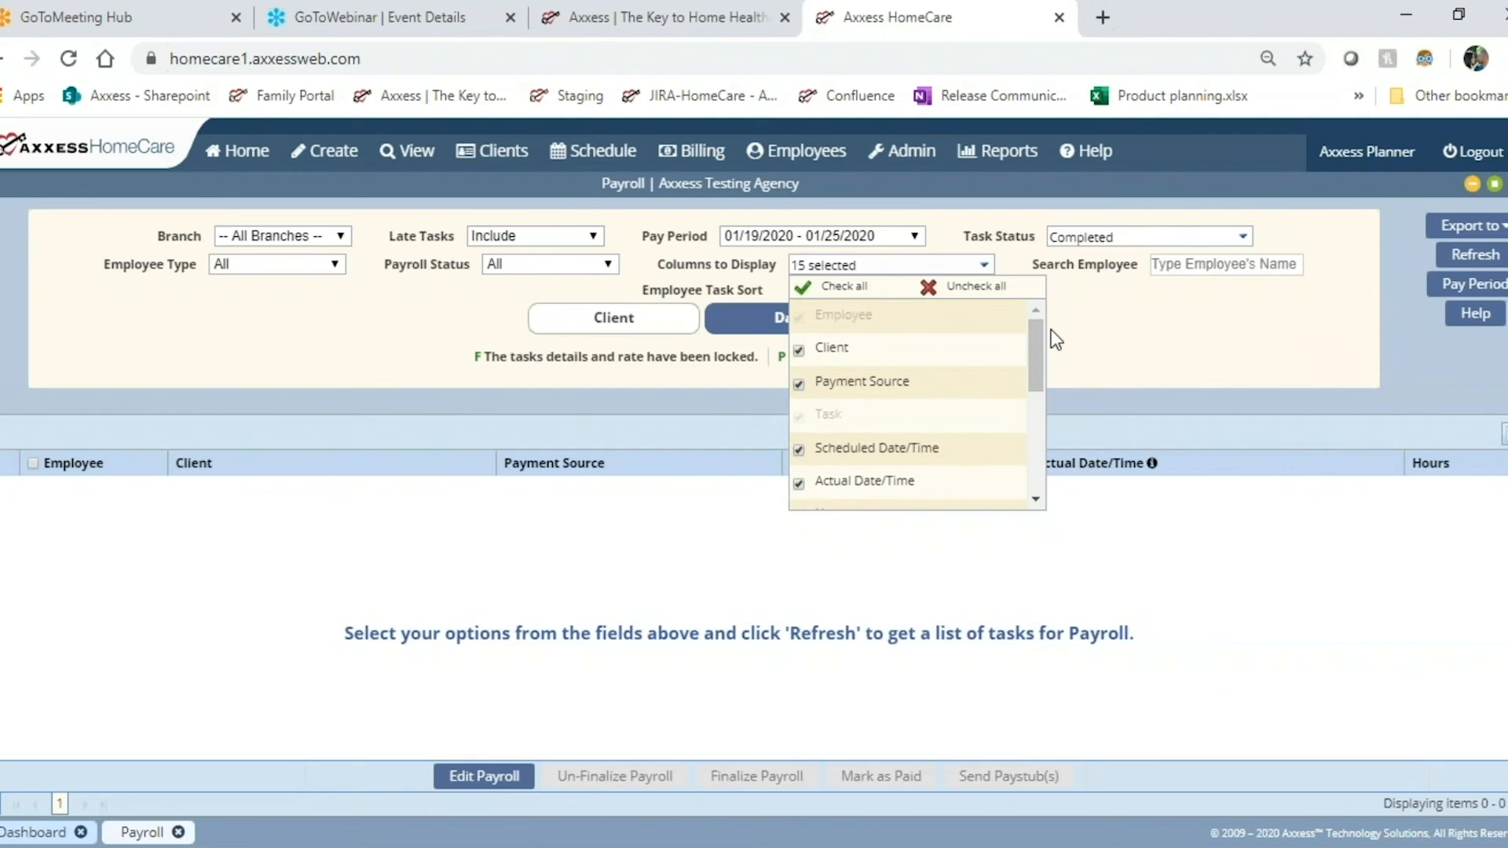
click(1135, 328)
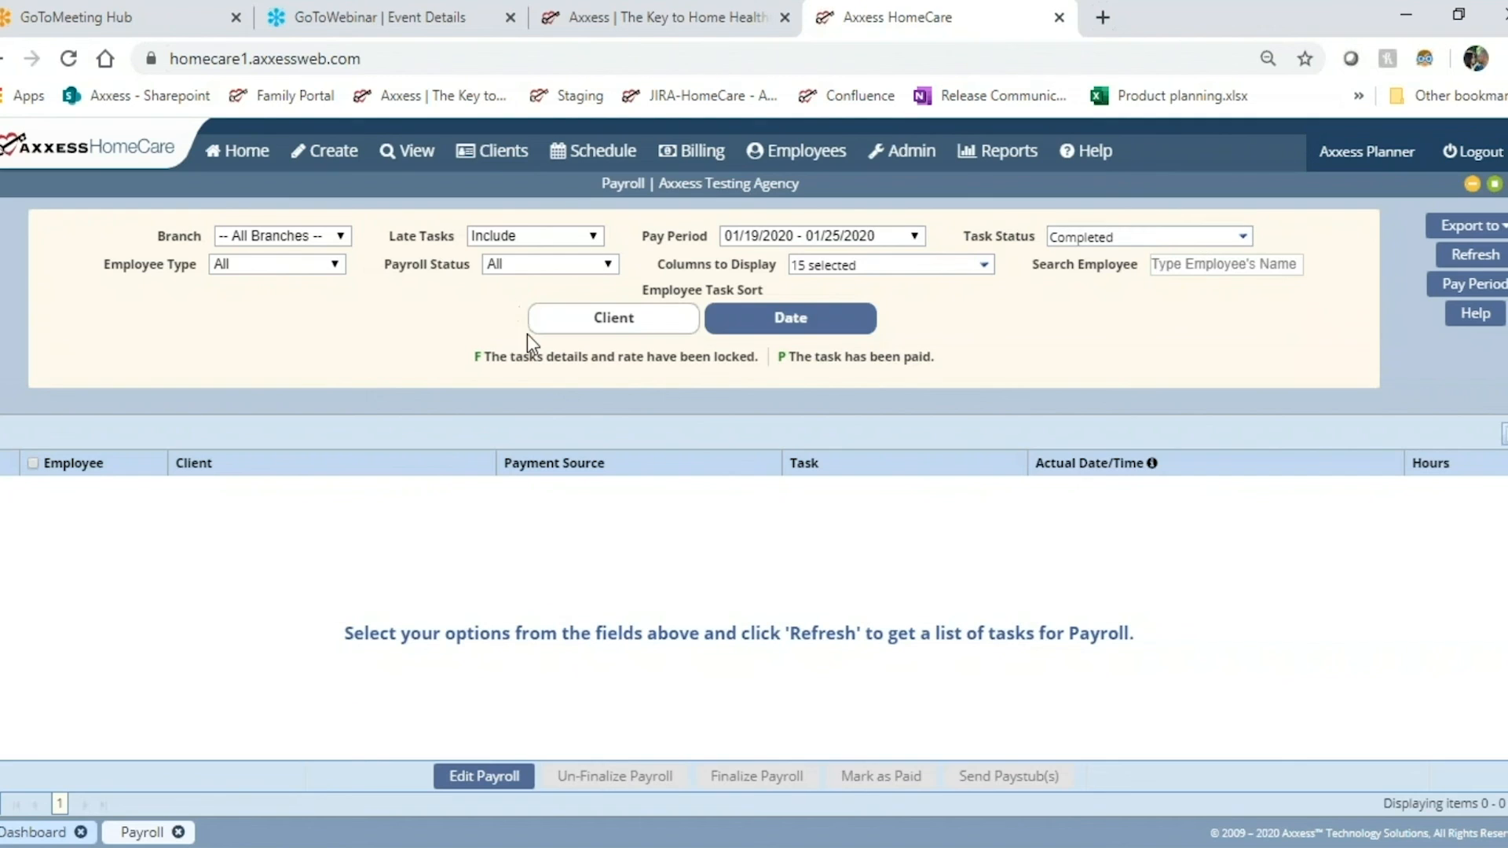
Load the payroll task list with the chosen filters and look across all its columns through to Total
click(1468, 263)
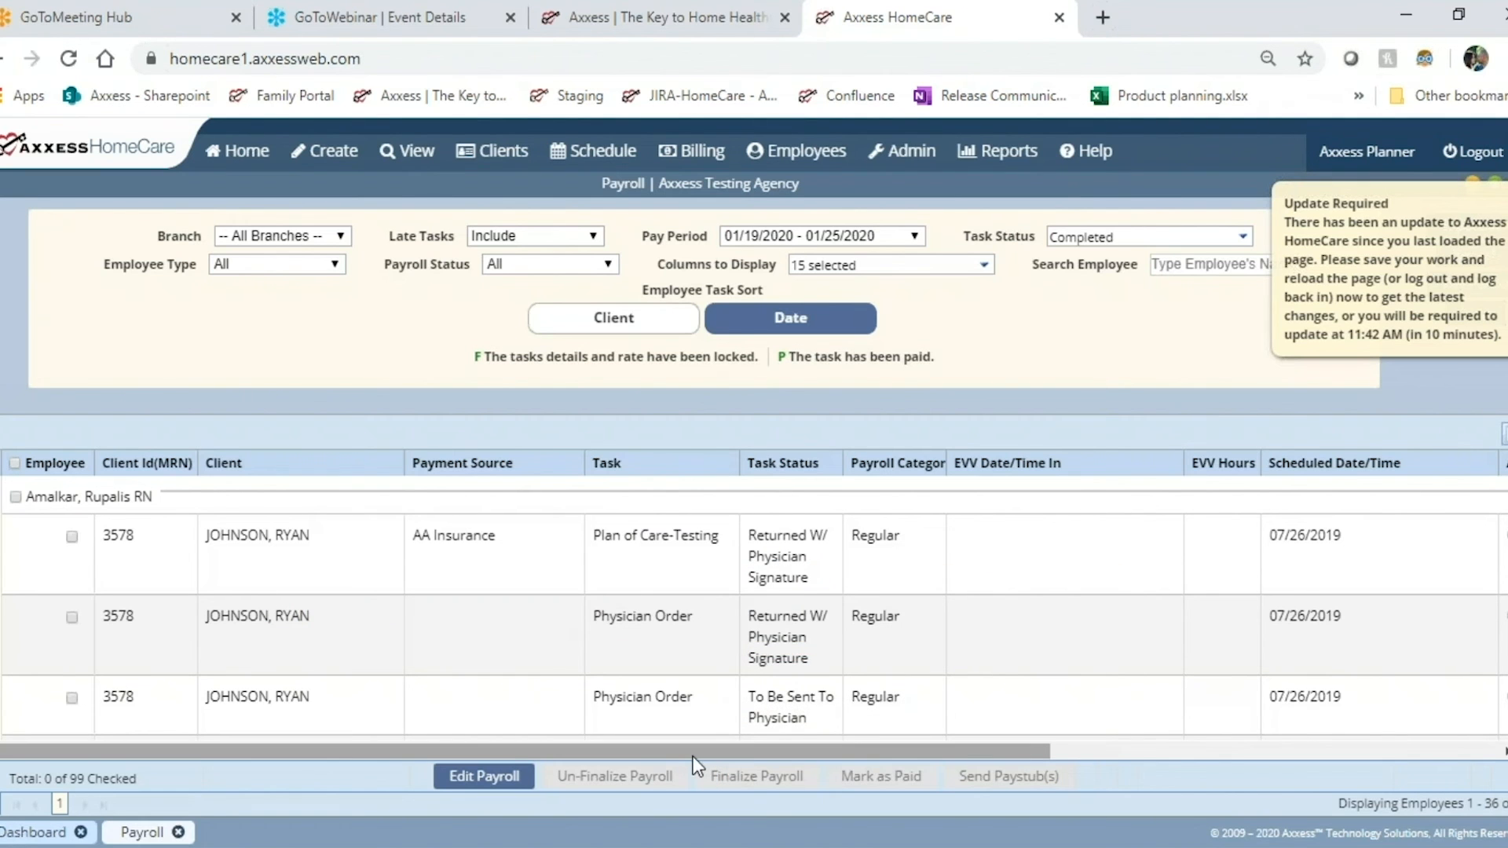
drag(694, 759, 1218, 737)
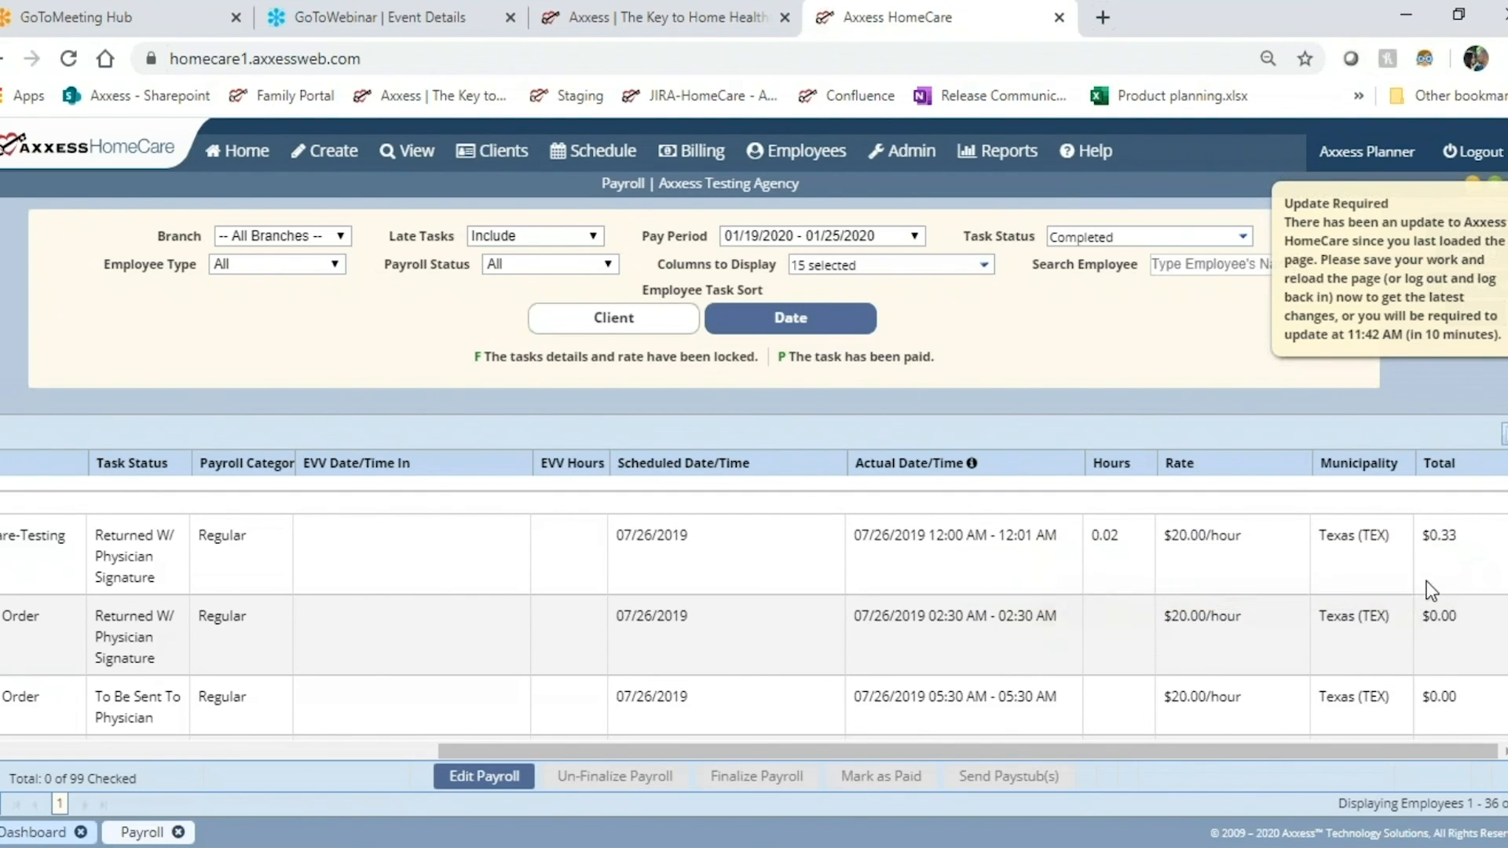
drag(793, 755, 234, 755)
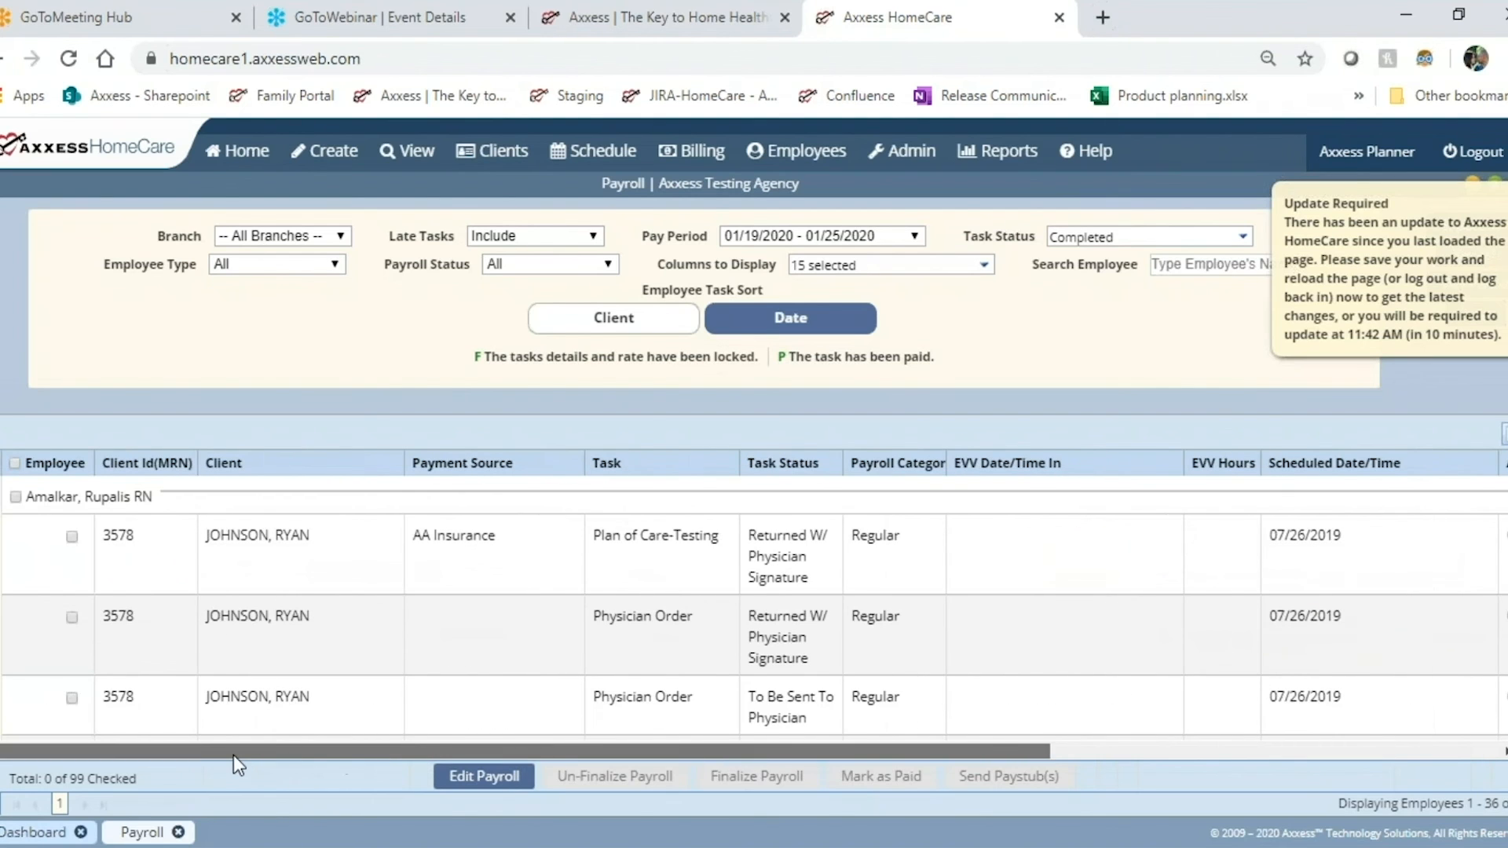
Open the payroll for editing, examine the editable actual date/time and rate fields, and cancel without saving
click(481, 780)
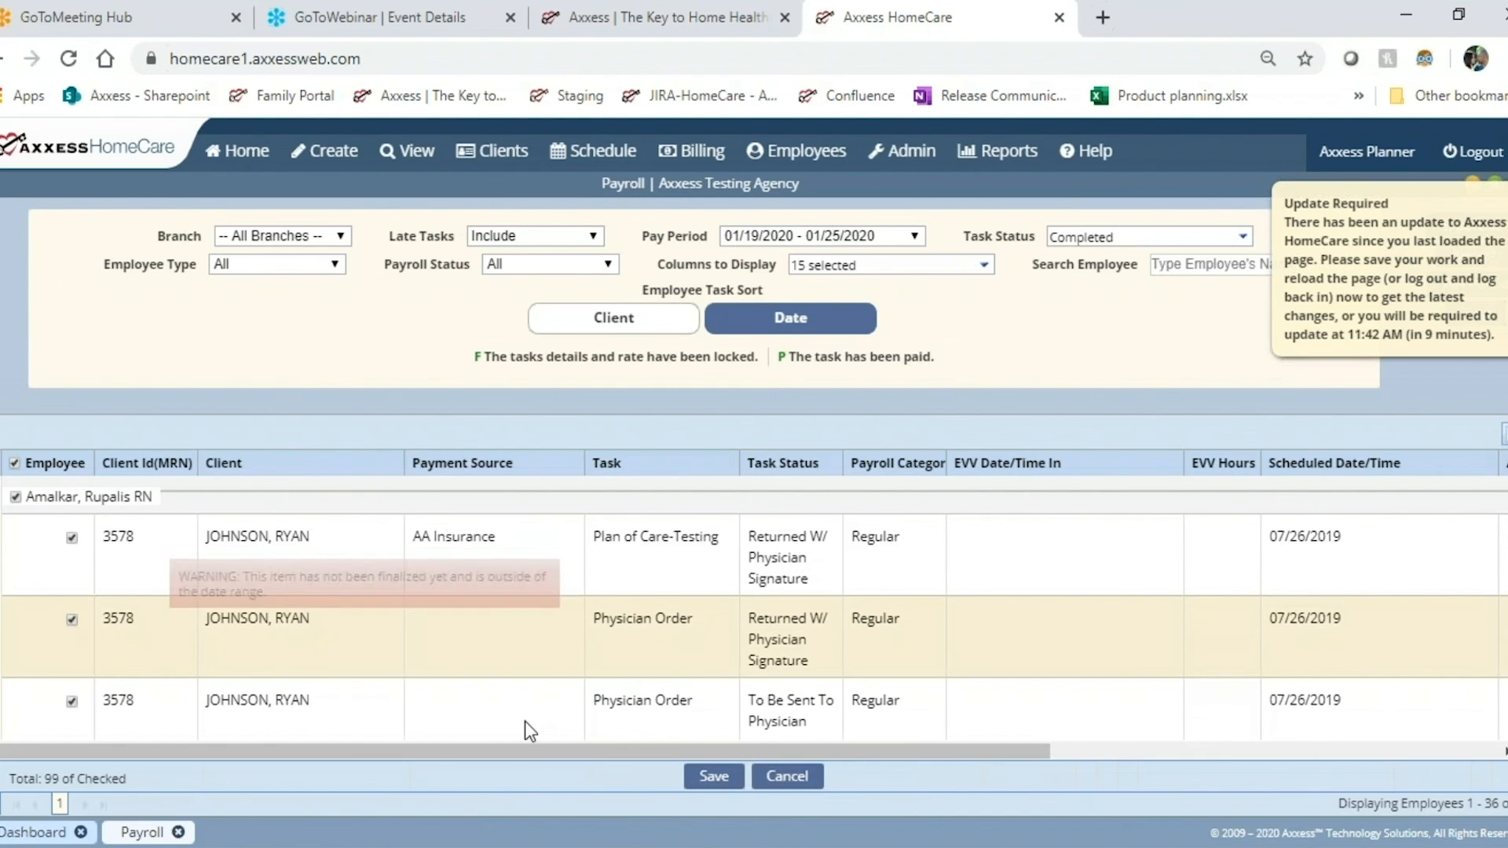
drag(577, 746, 1123, 707)
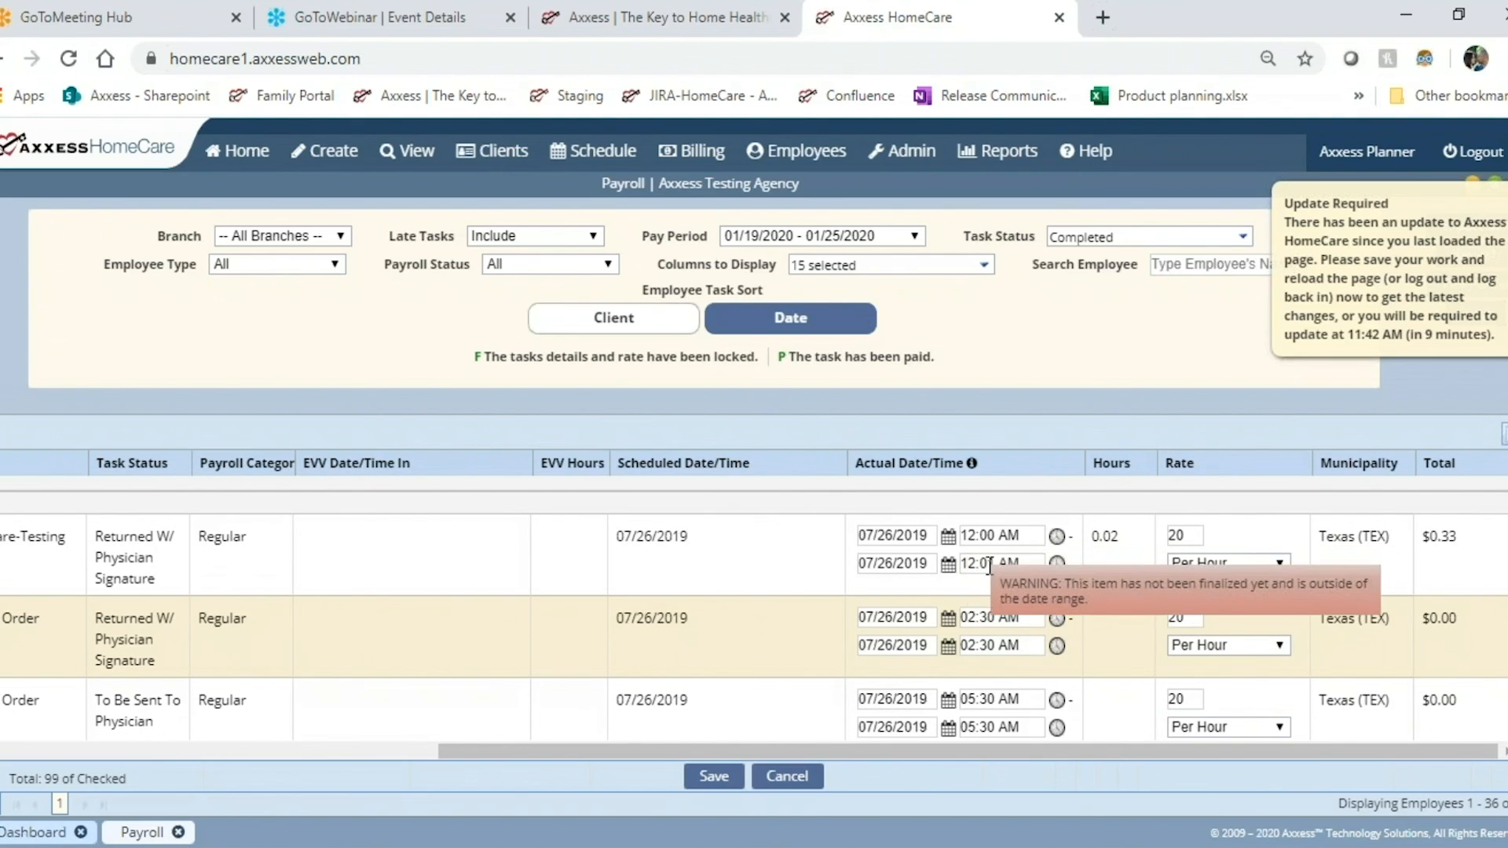
click(1188, 532)
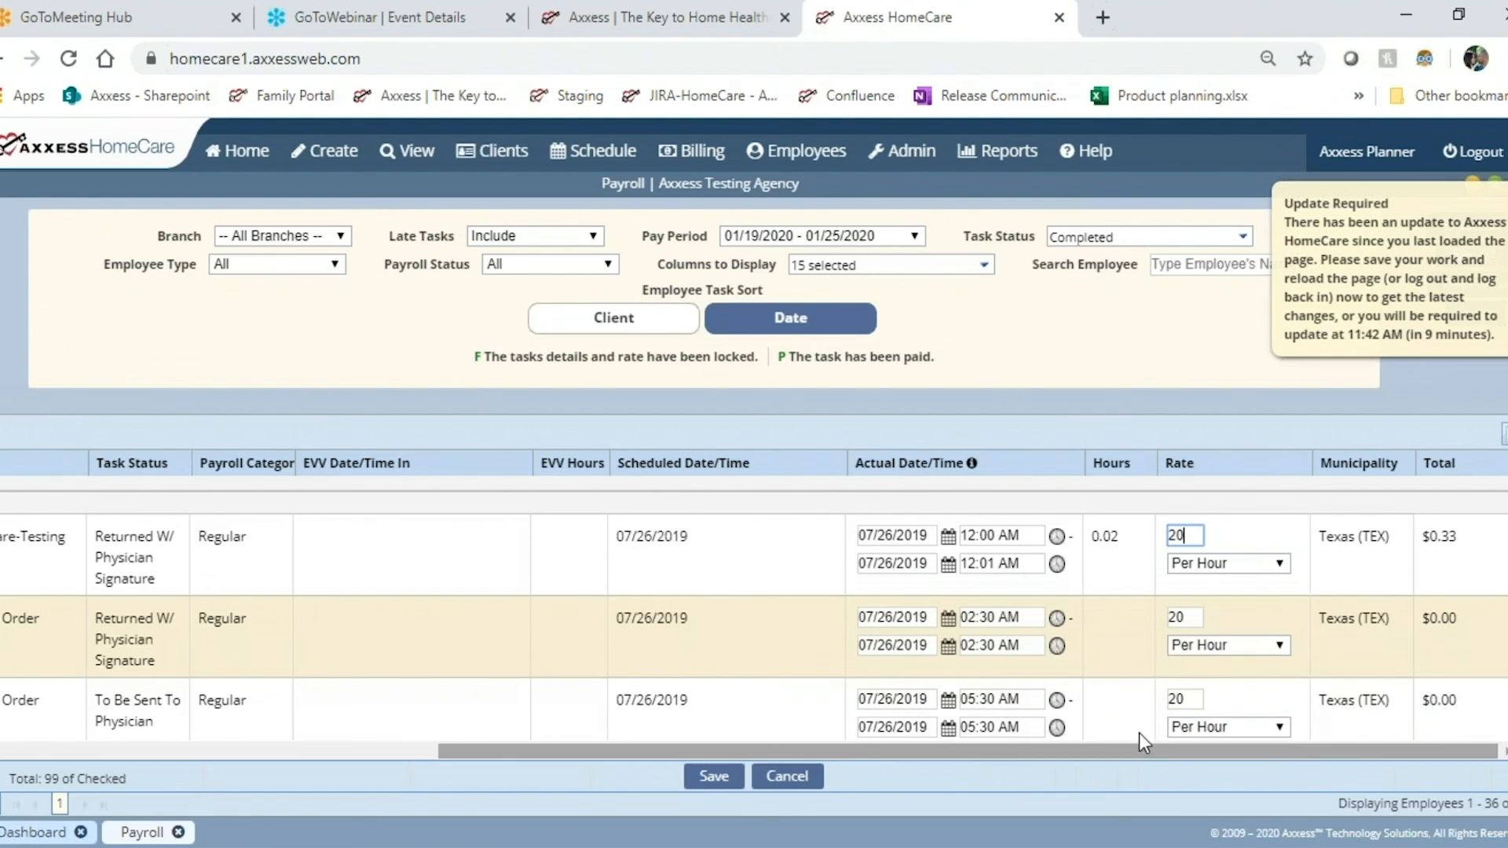
drag(987, 752, 360, 743)
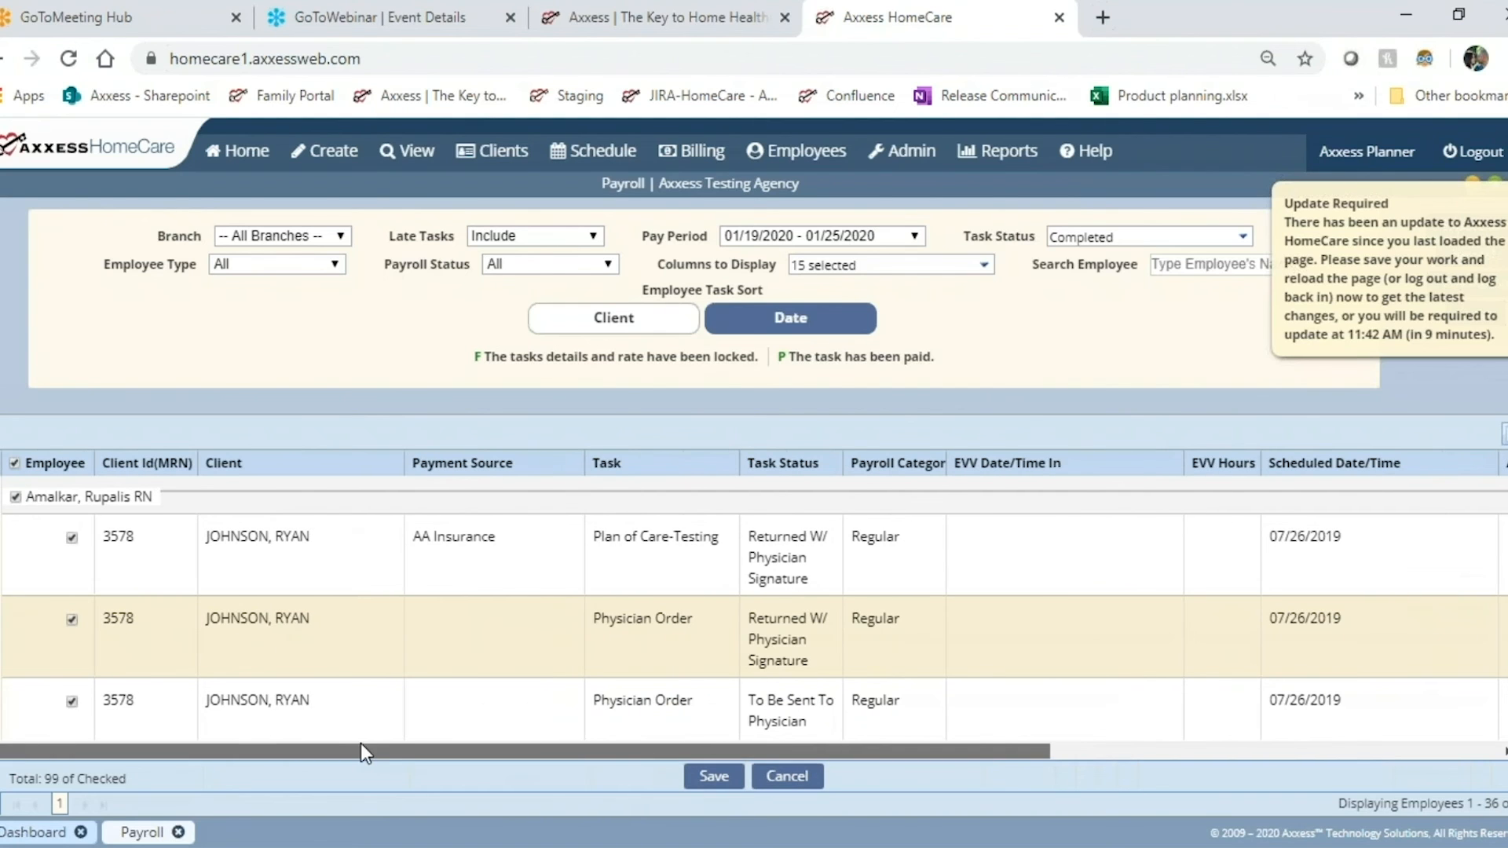
click(786, 777)
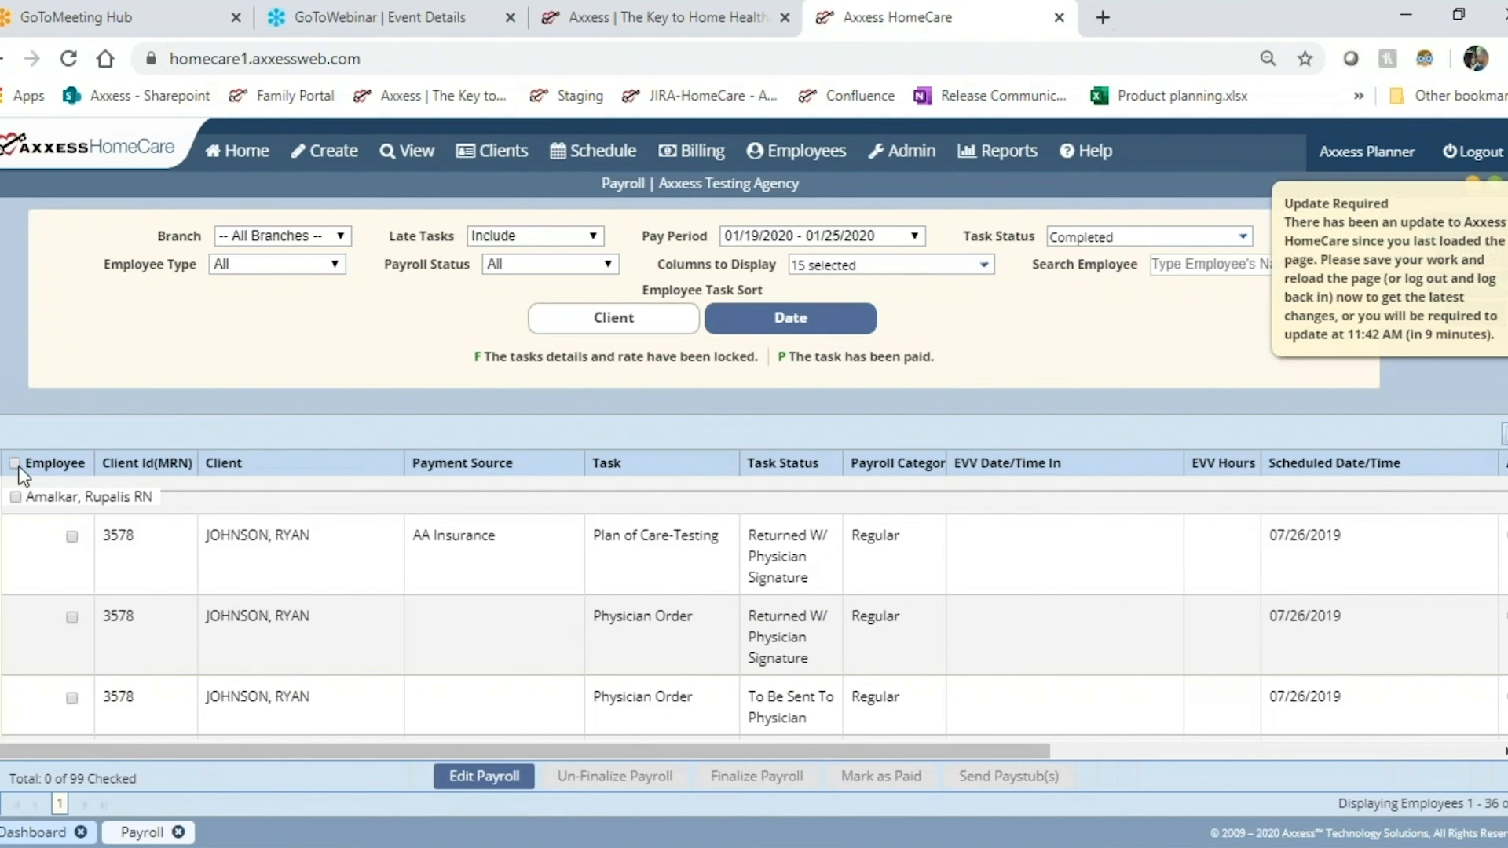
Select the tasks of all employees in the payroll list, finalize their payroll and mark them as paid
click(15, 497)
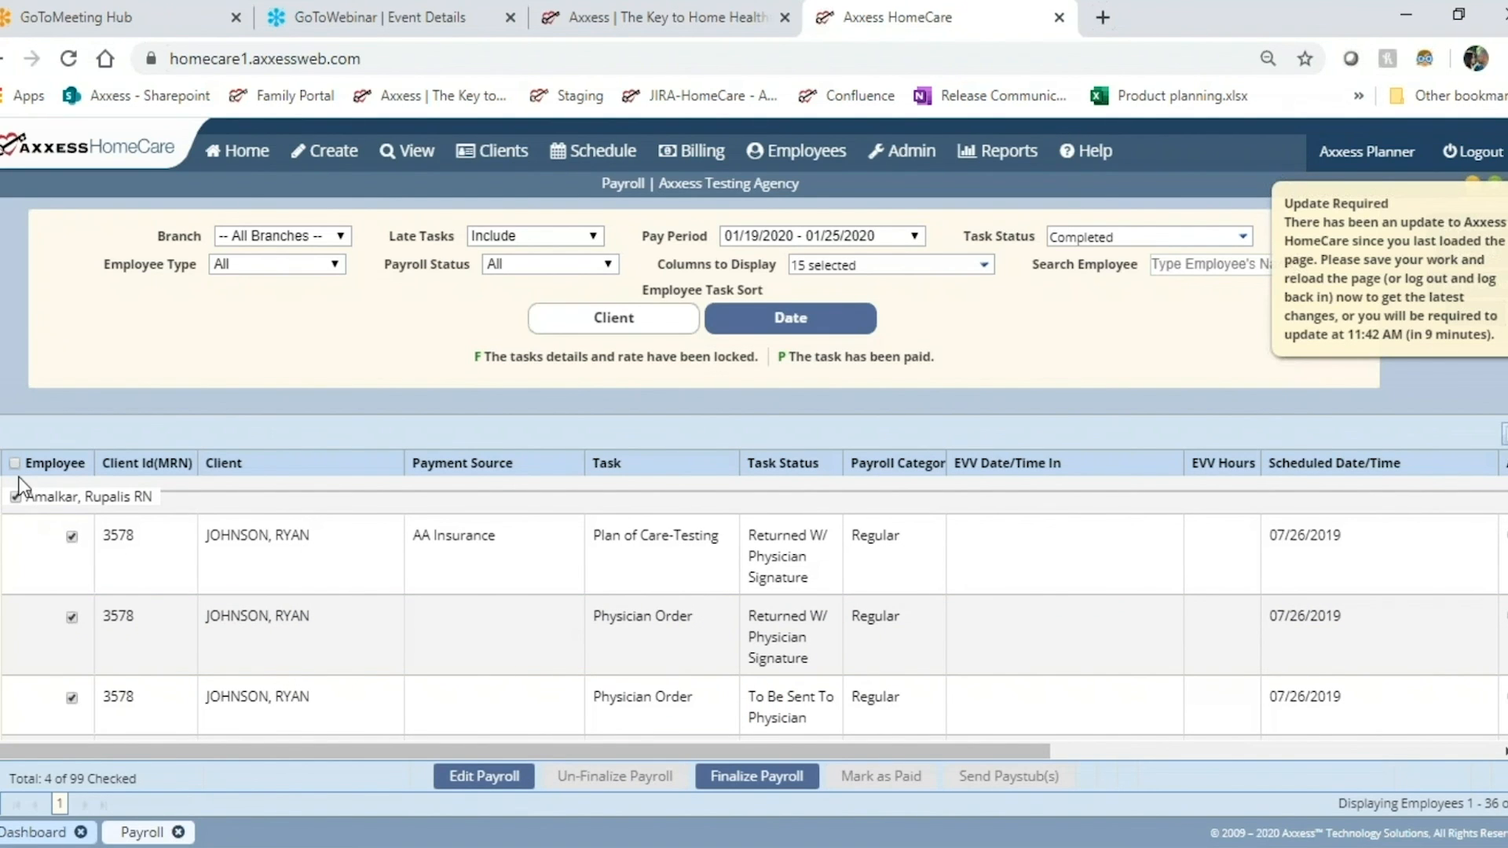
click(15, 463)
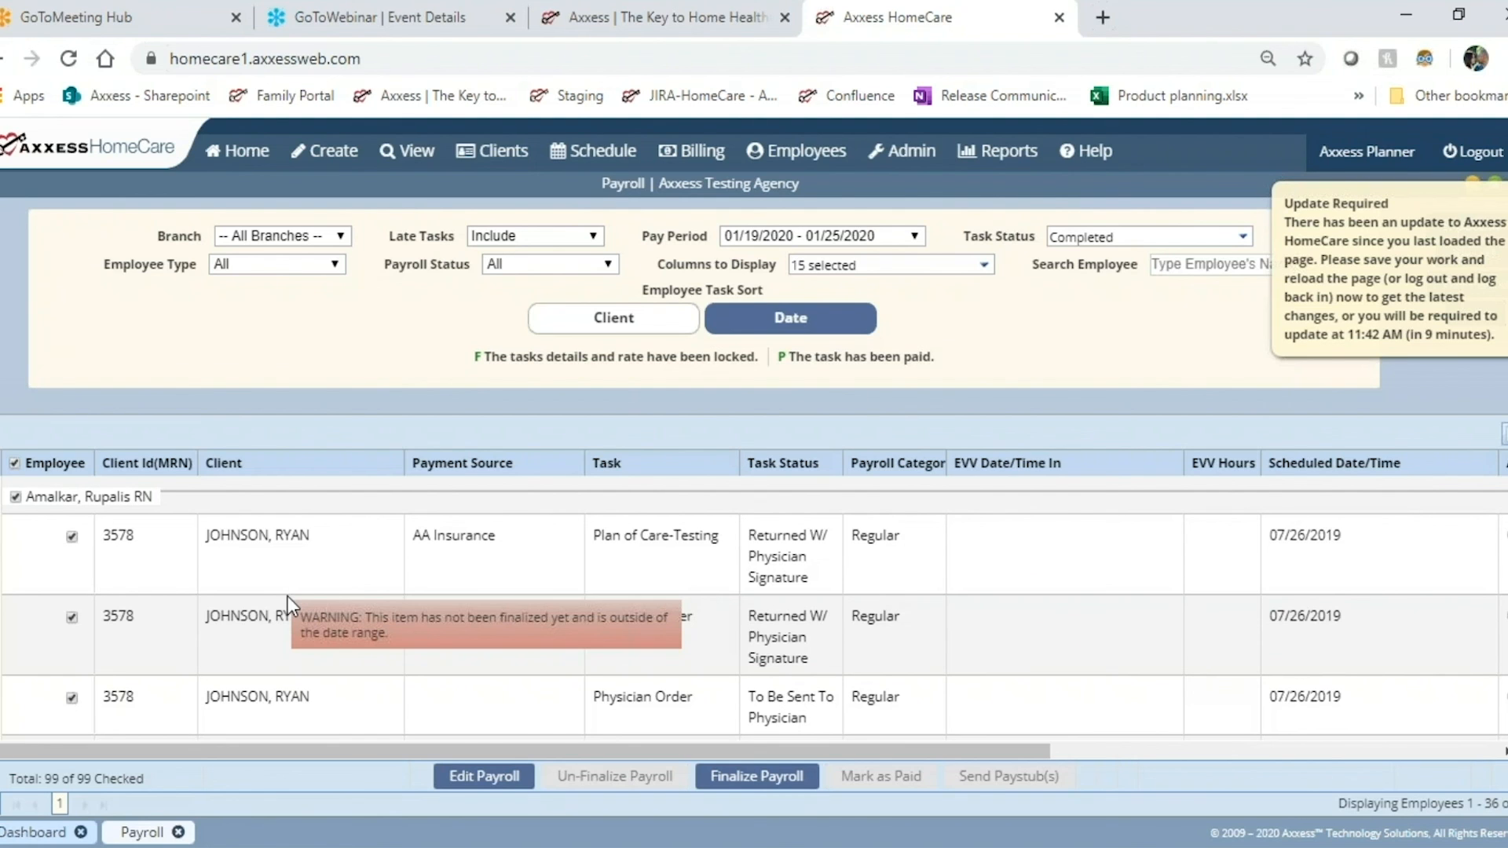
scroll(355, 615, down, 3)
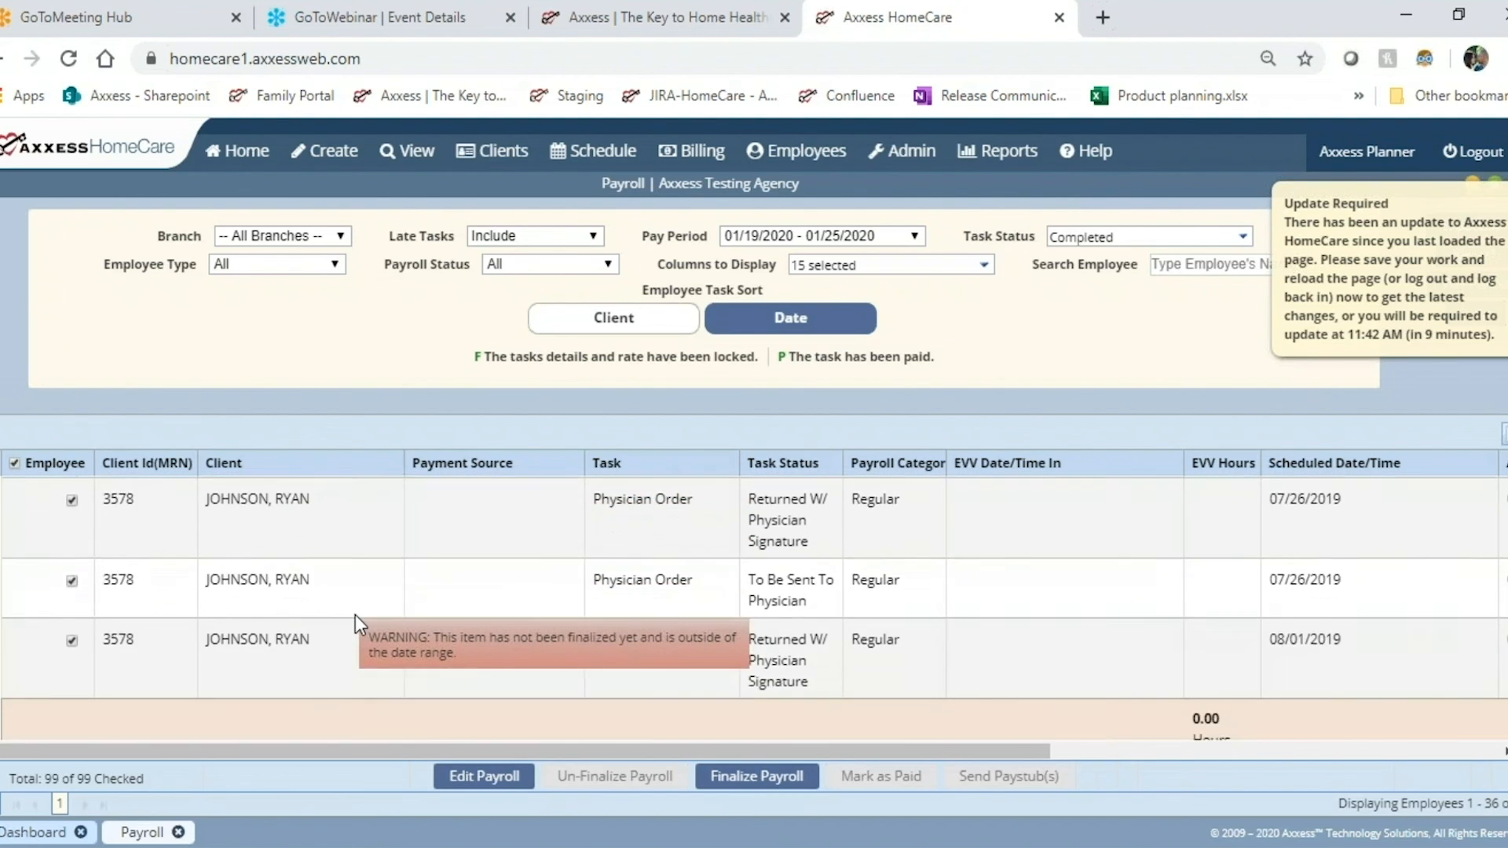
scroll(354, 614, down, 5)
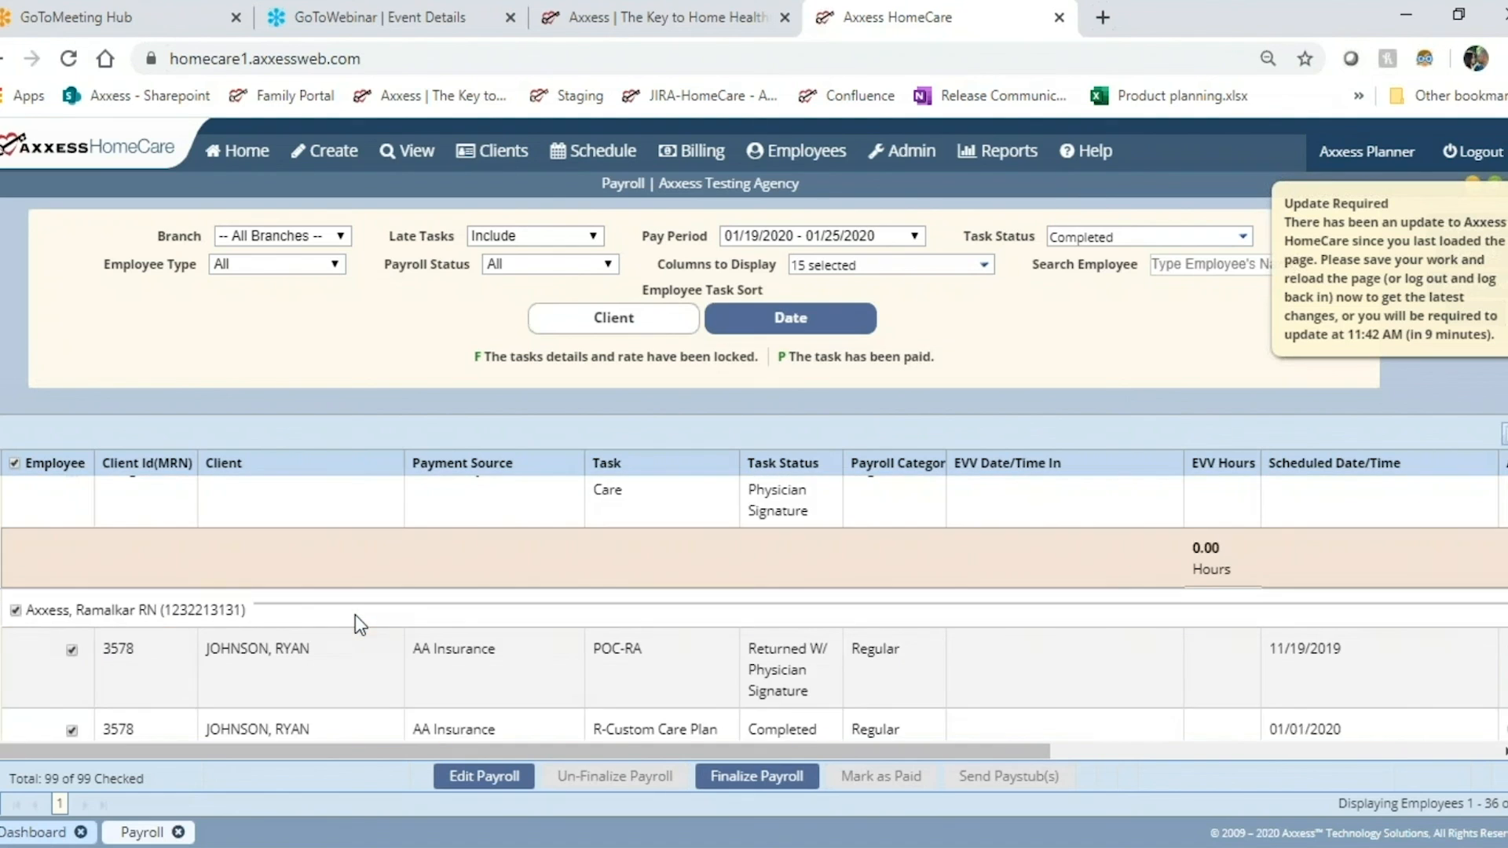
scroll(379, 653, up, 8)
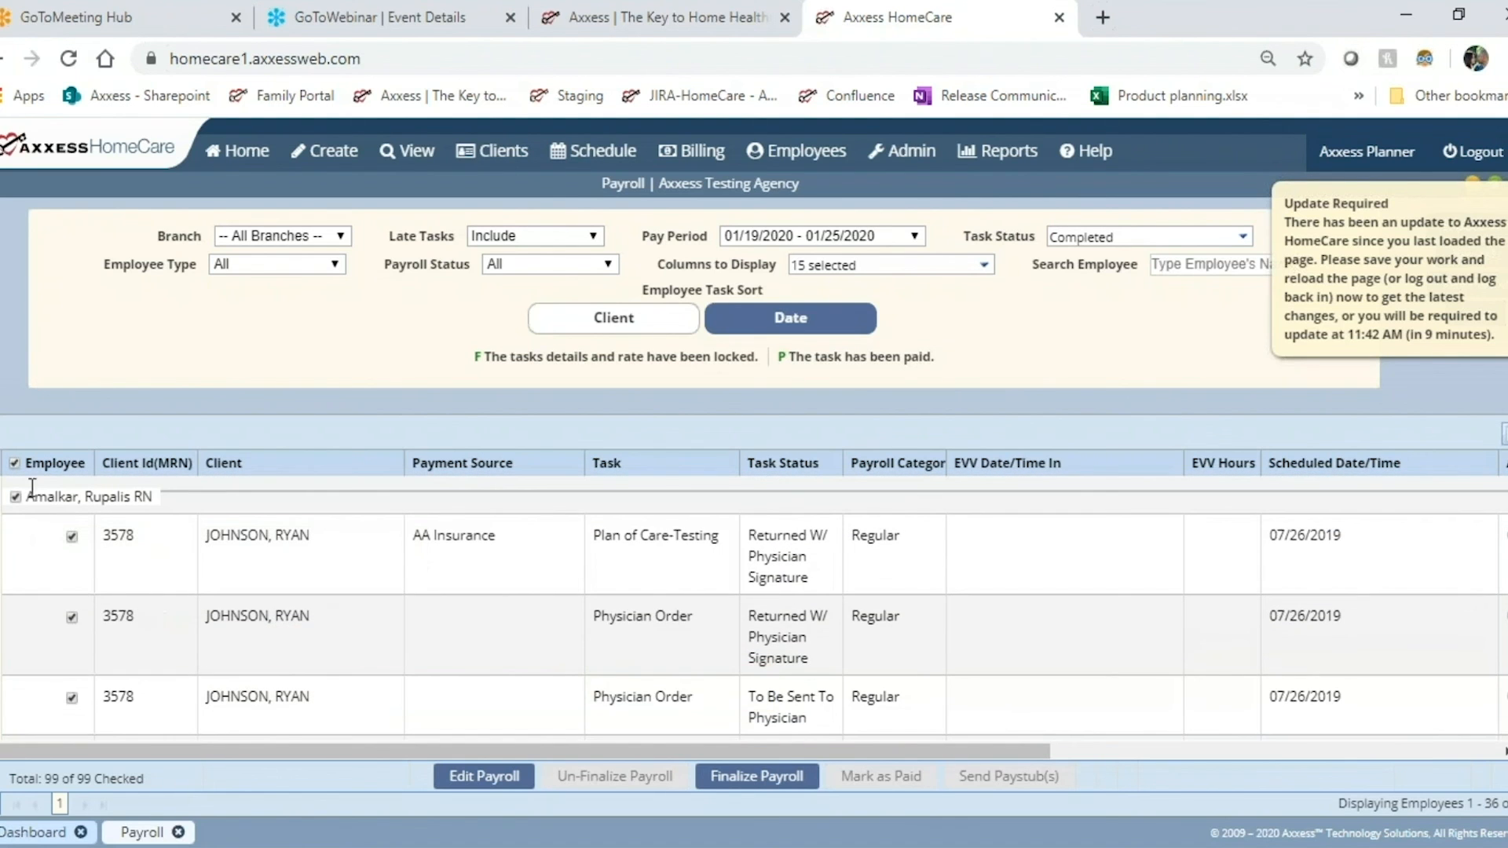
click(776, 779)
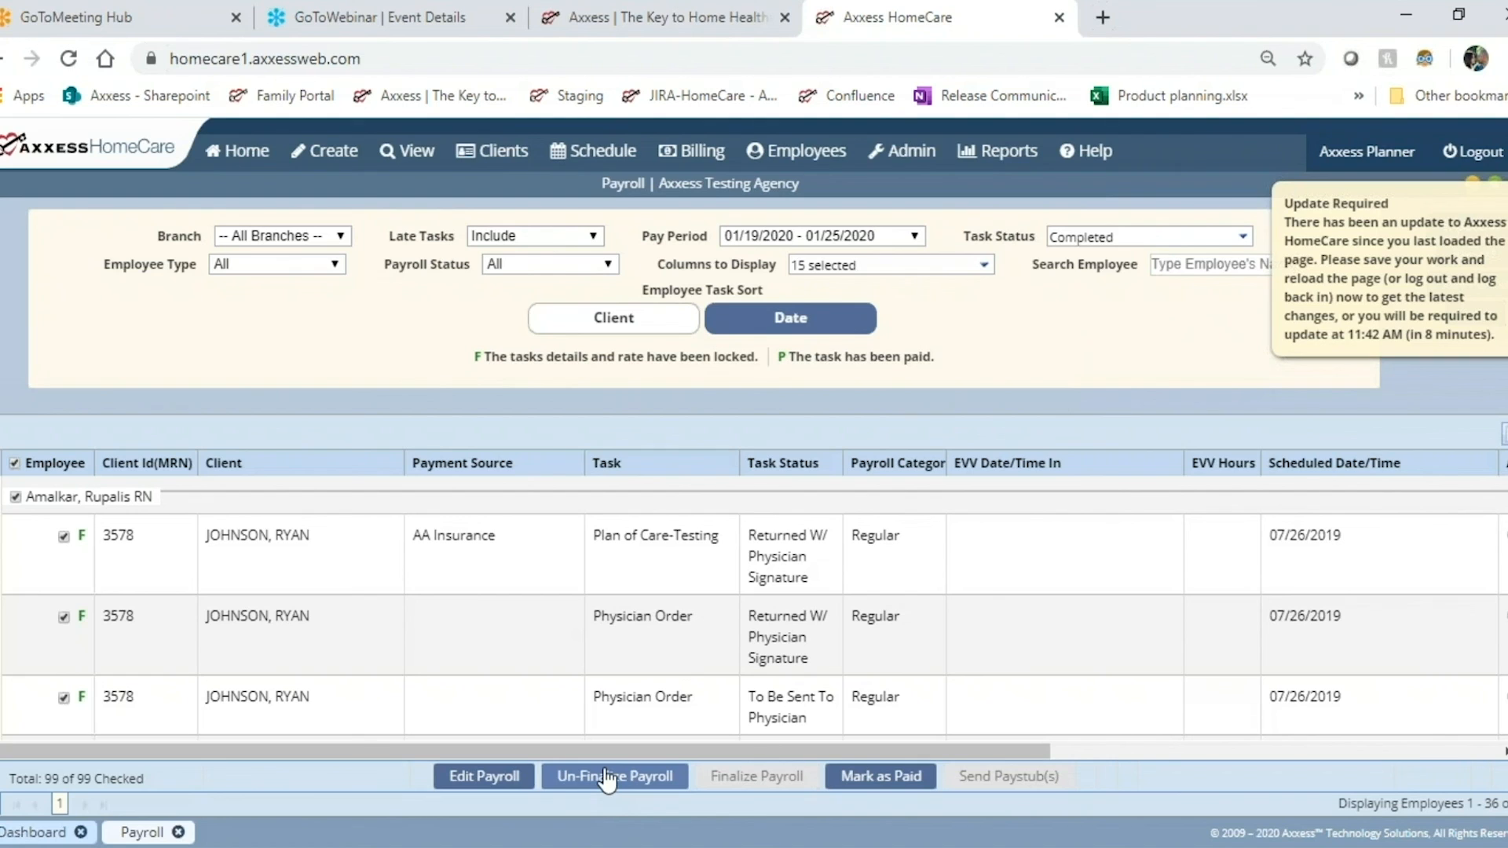
click(894, 781)
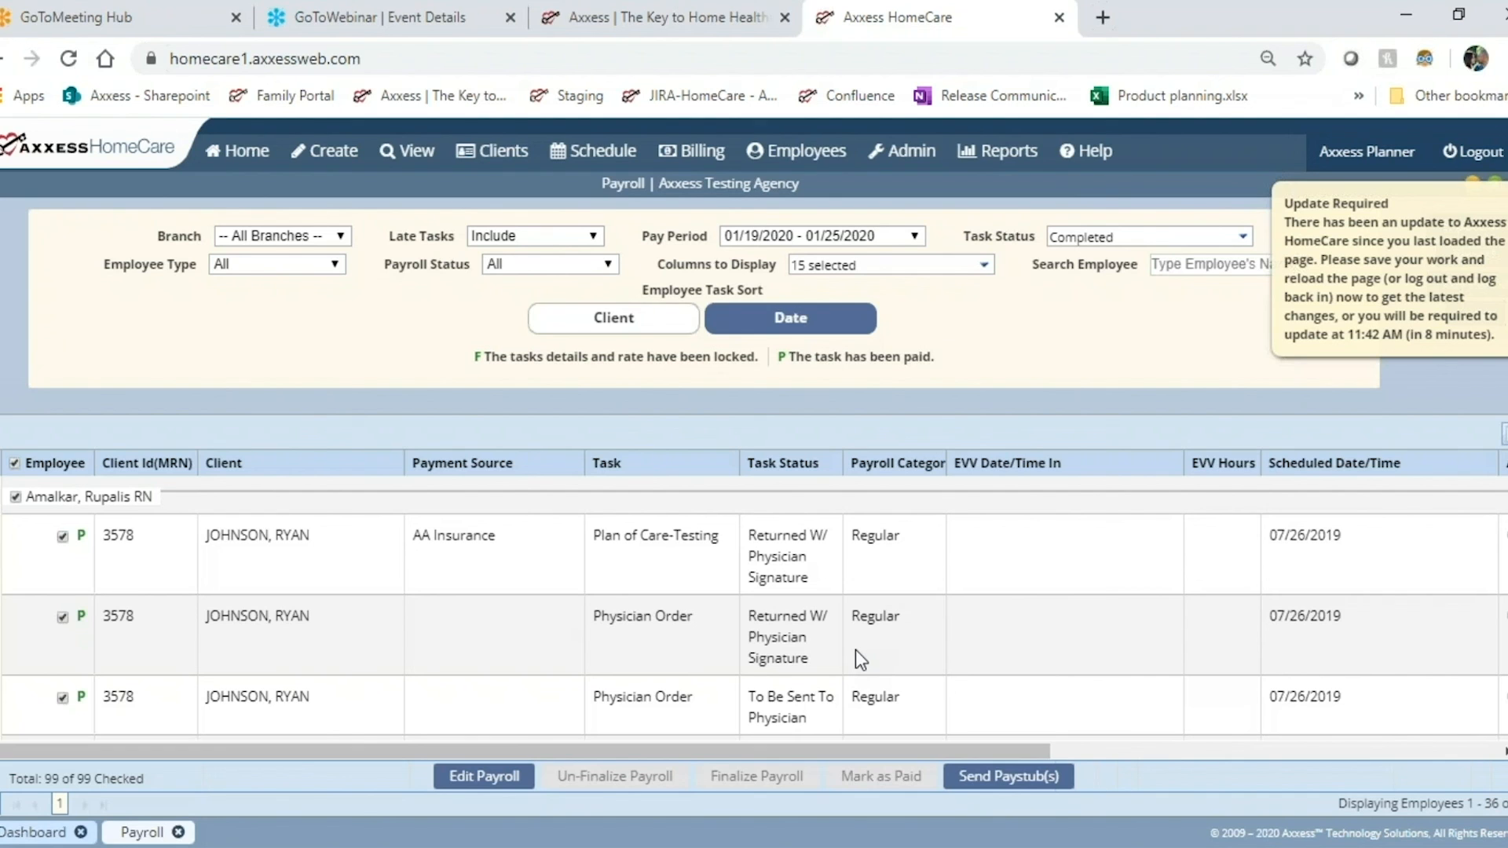
mouse_move(996, 153)
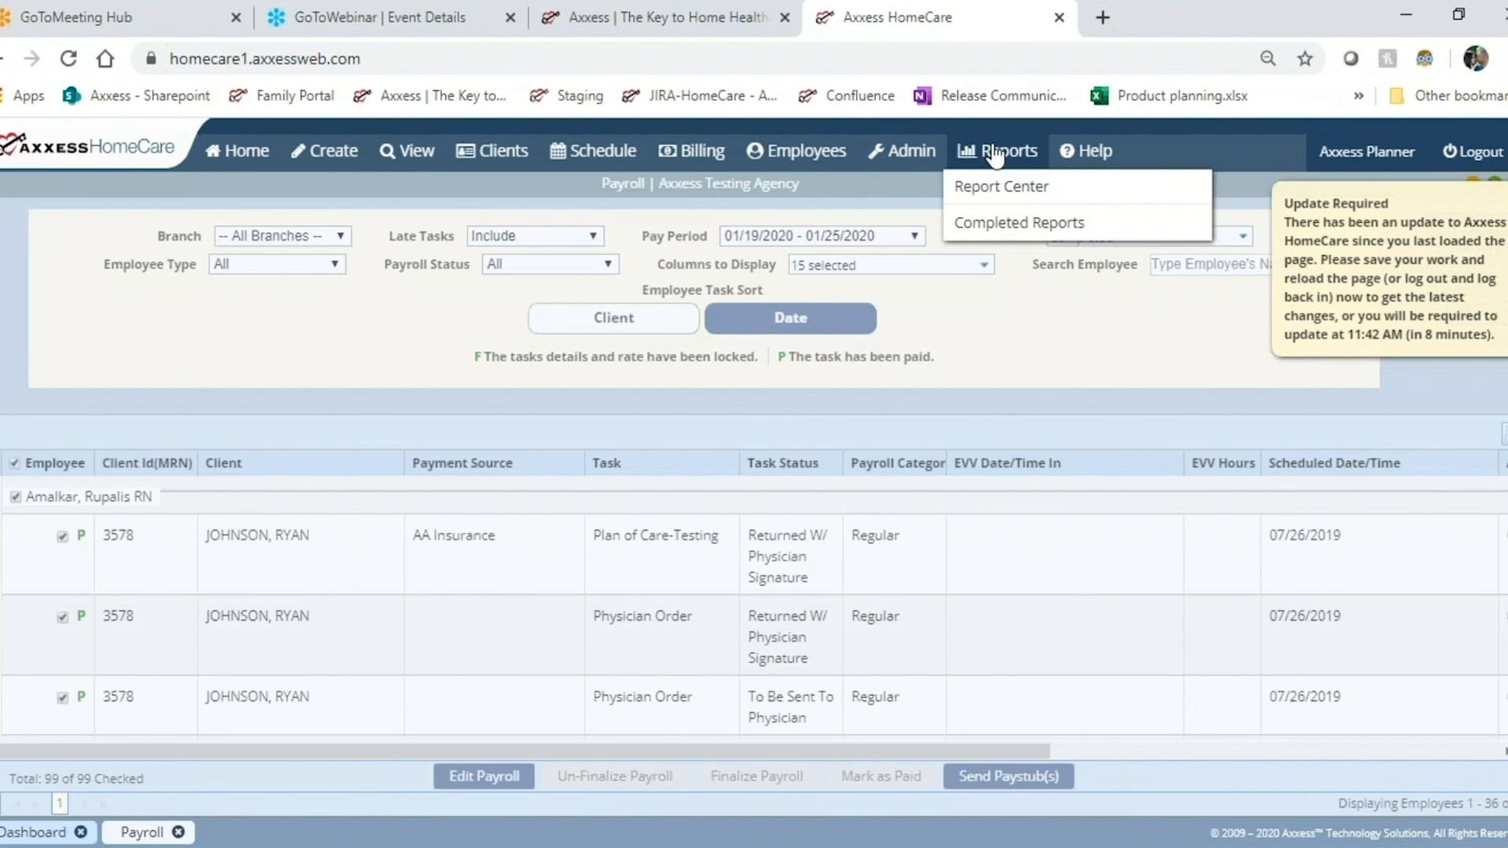
click(1194, 374)
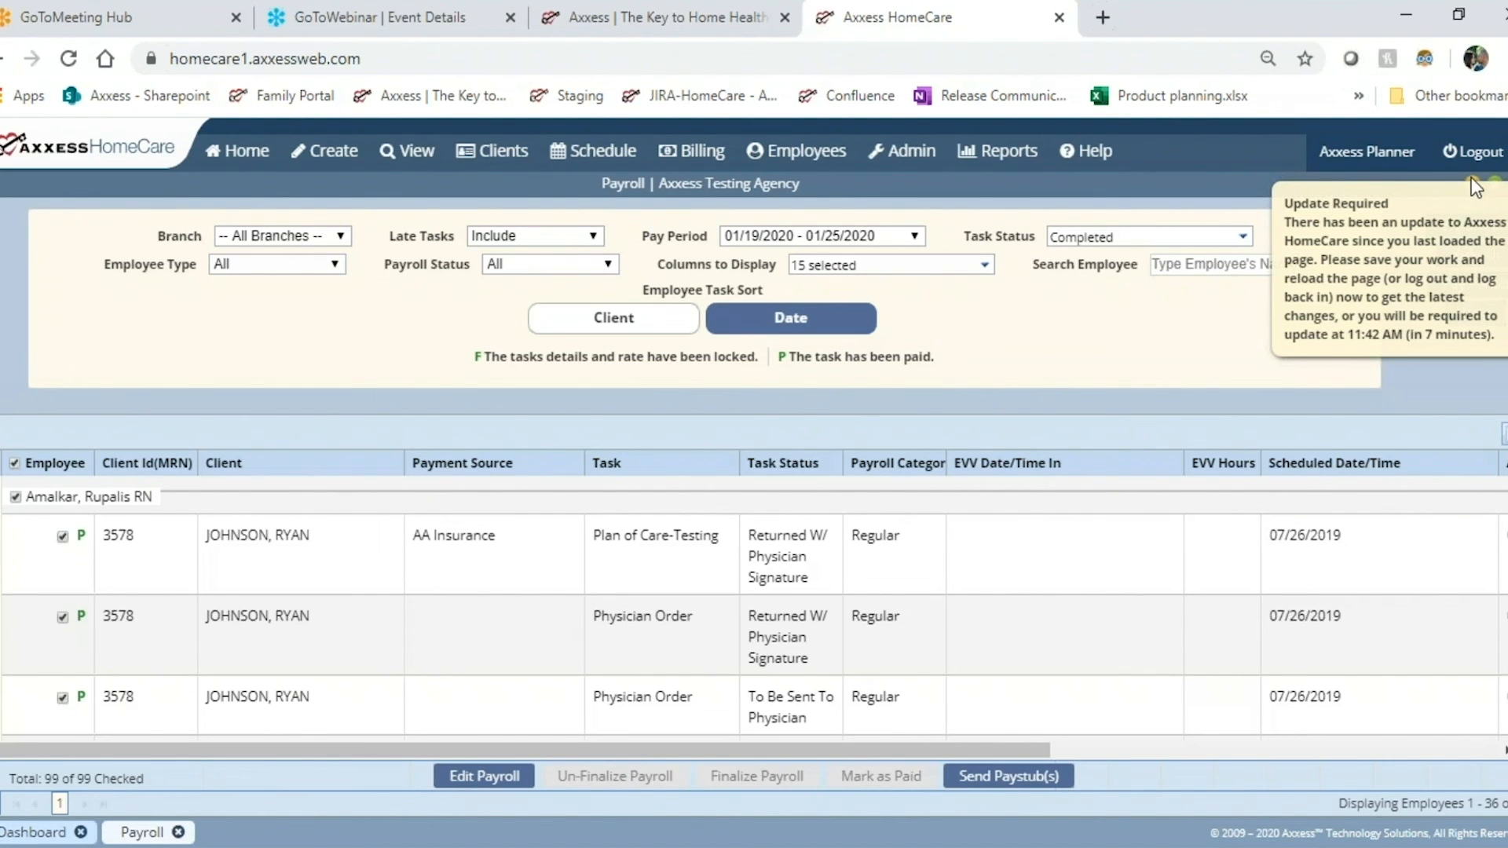
Restore the Payroll window to its smaller size, reposition it over the dashboard and show the available export formats
click(1472, 179)
drag(1117, 244, 962, 230)
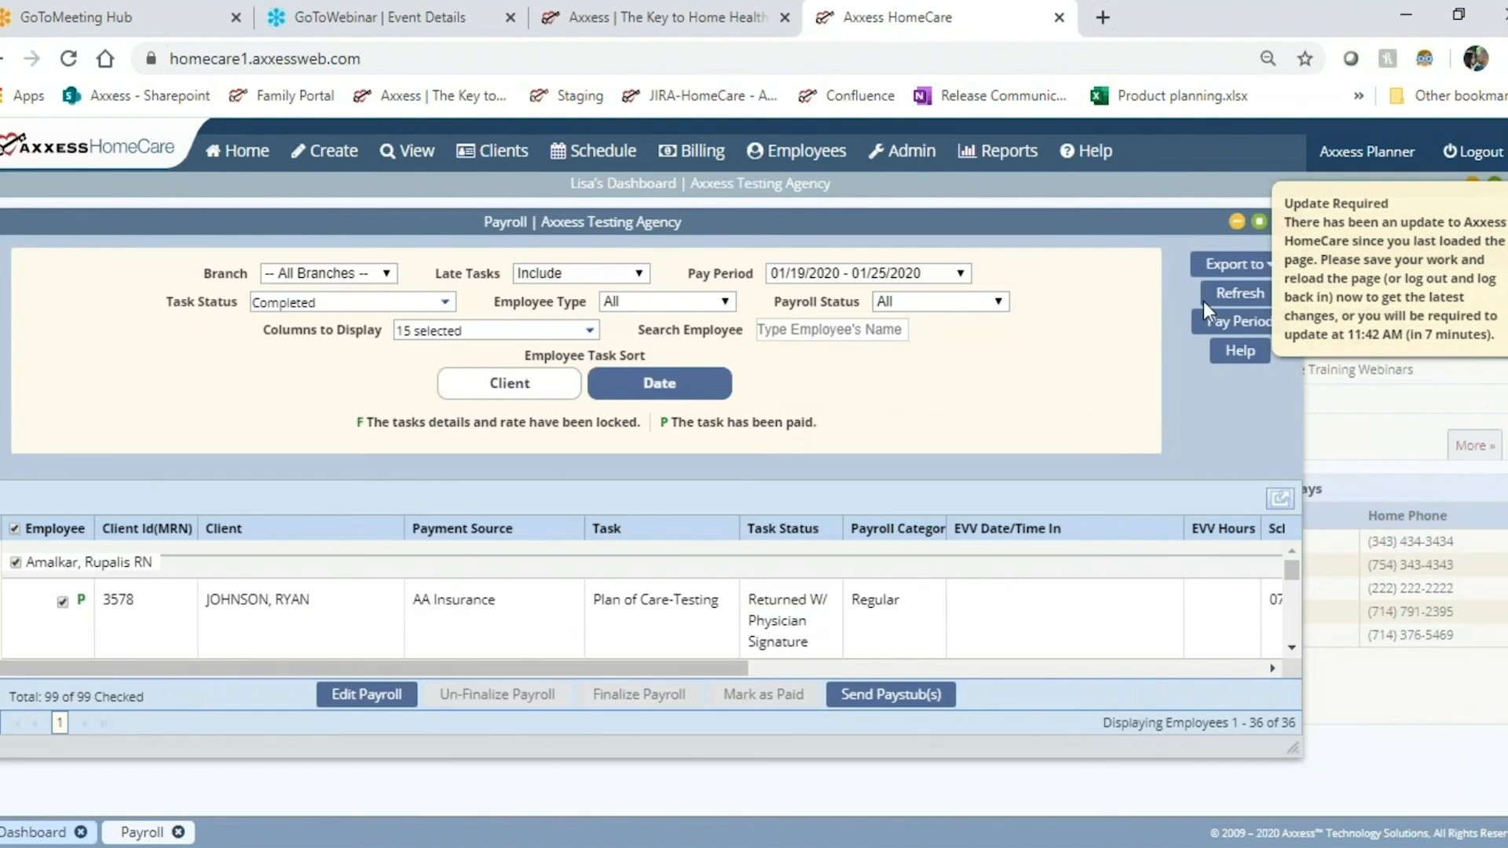
click(1239, 270)
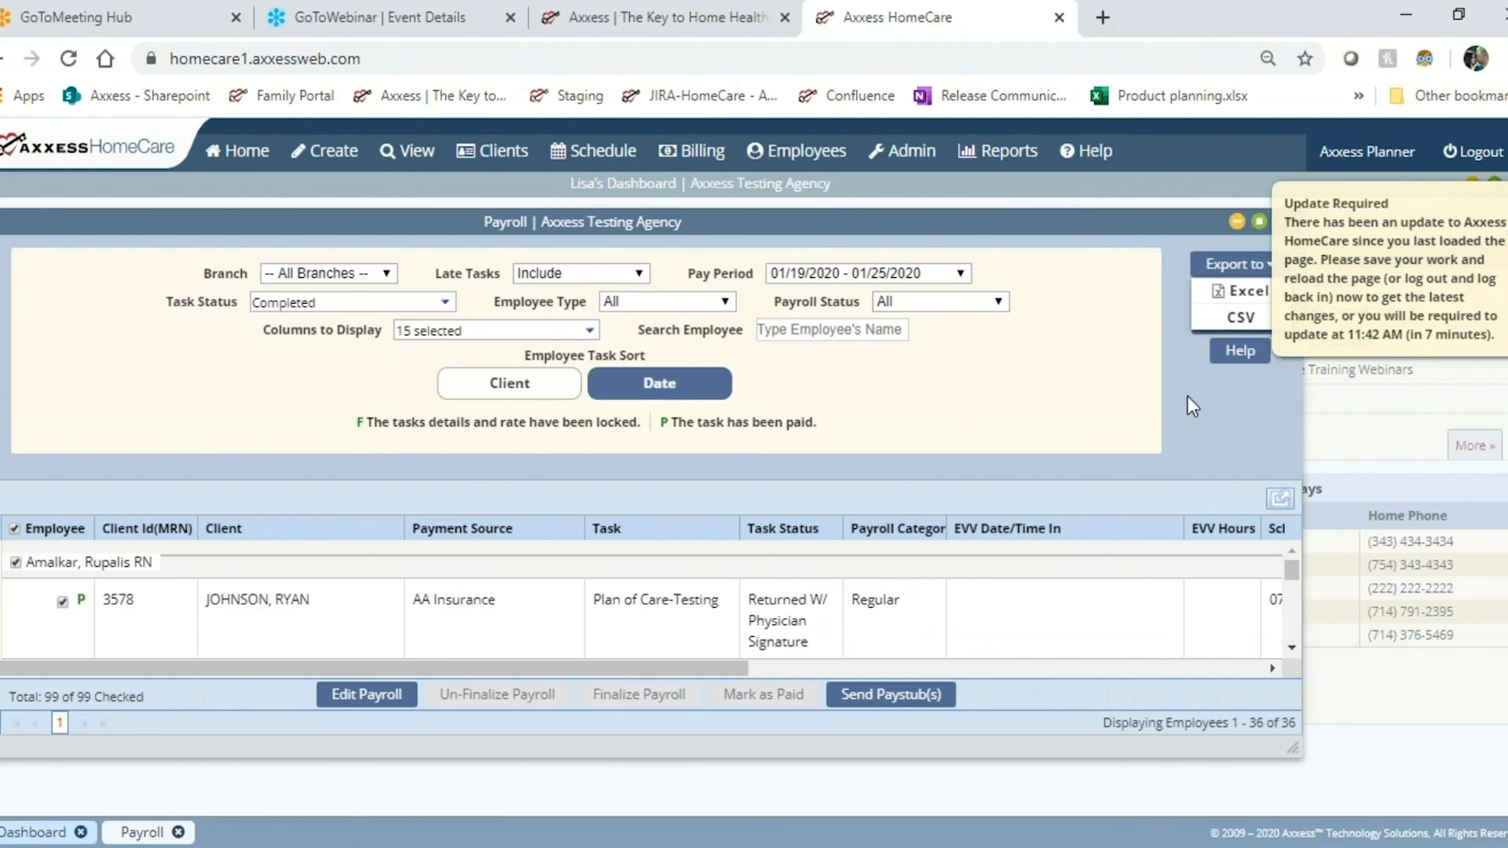
Export the payroll list as CSV and examine the downloaded file in Excel before returning to the Payroll window
click(1236, 321)
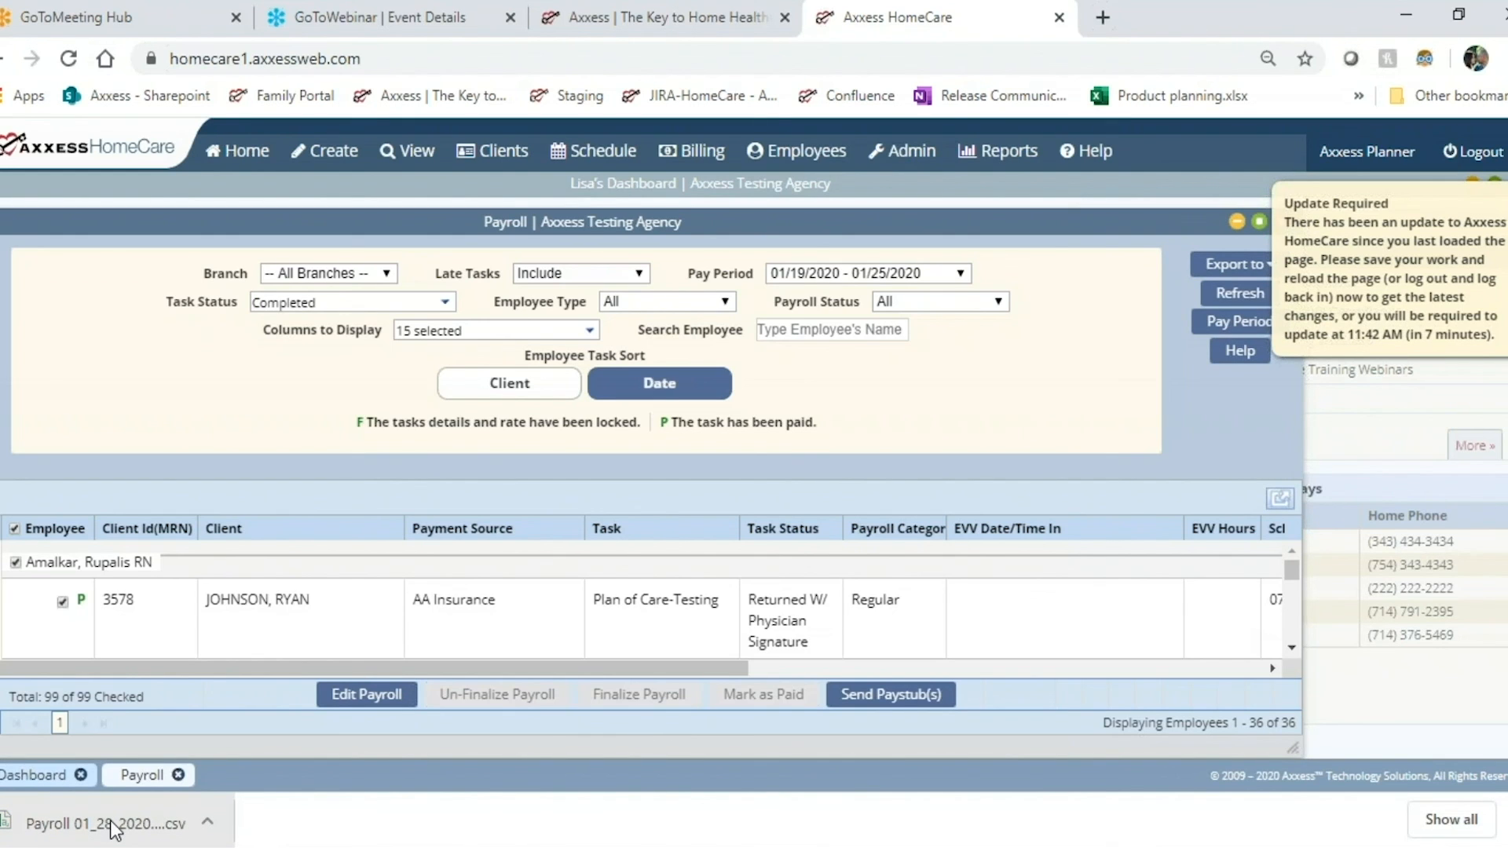
click(114, 826)
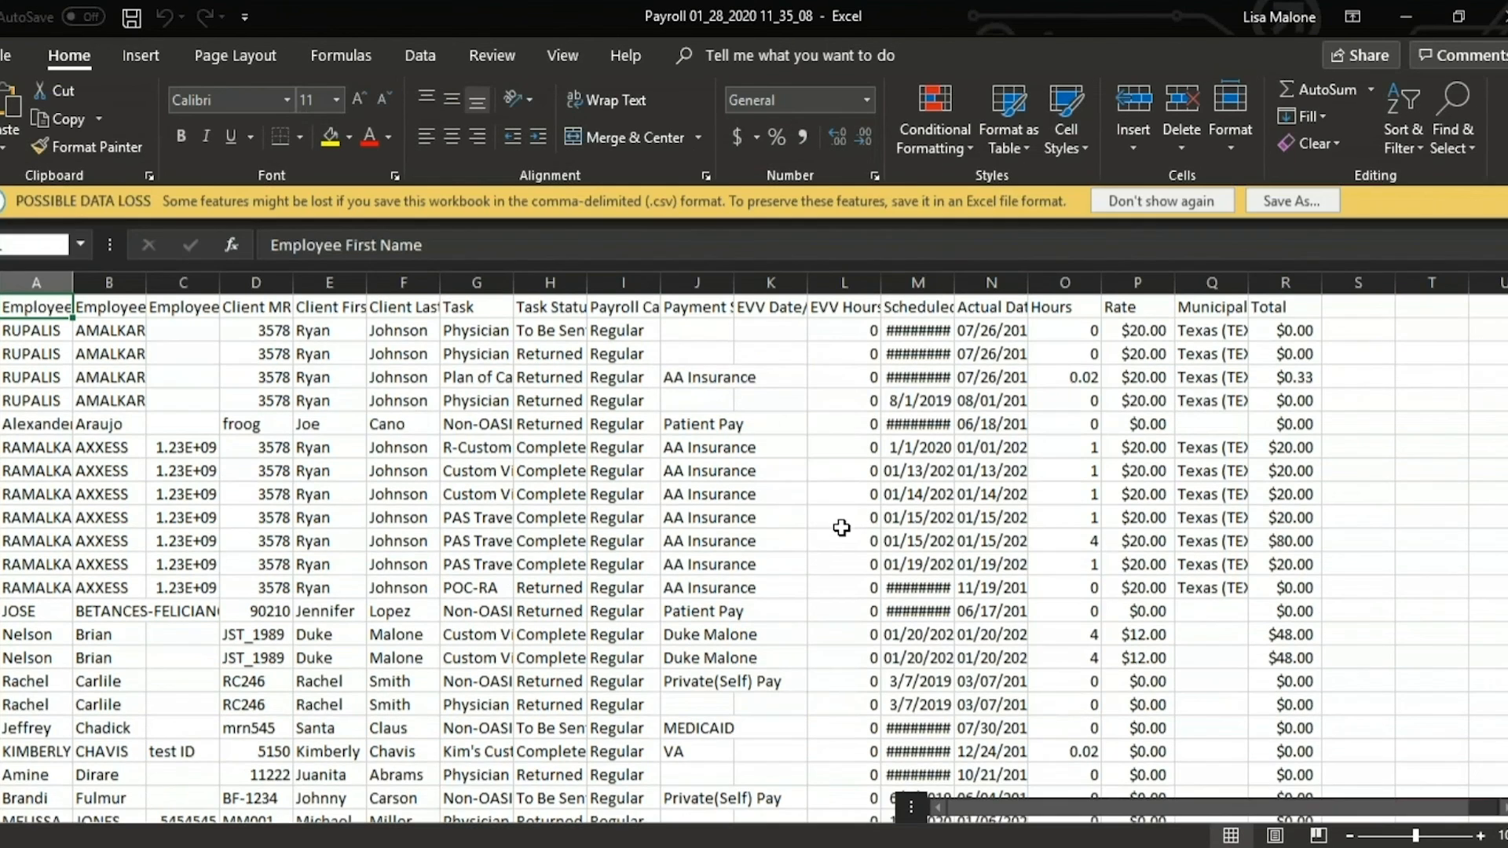
scroll(841, 540, down, 1)
scroll(841, 540, up, 1)
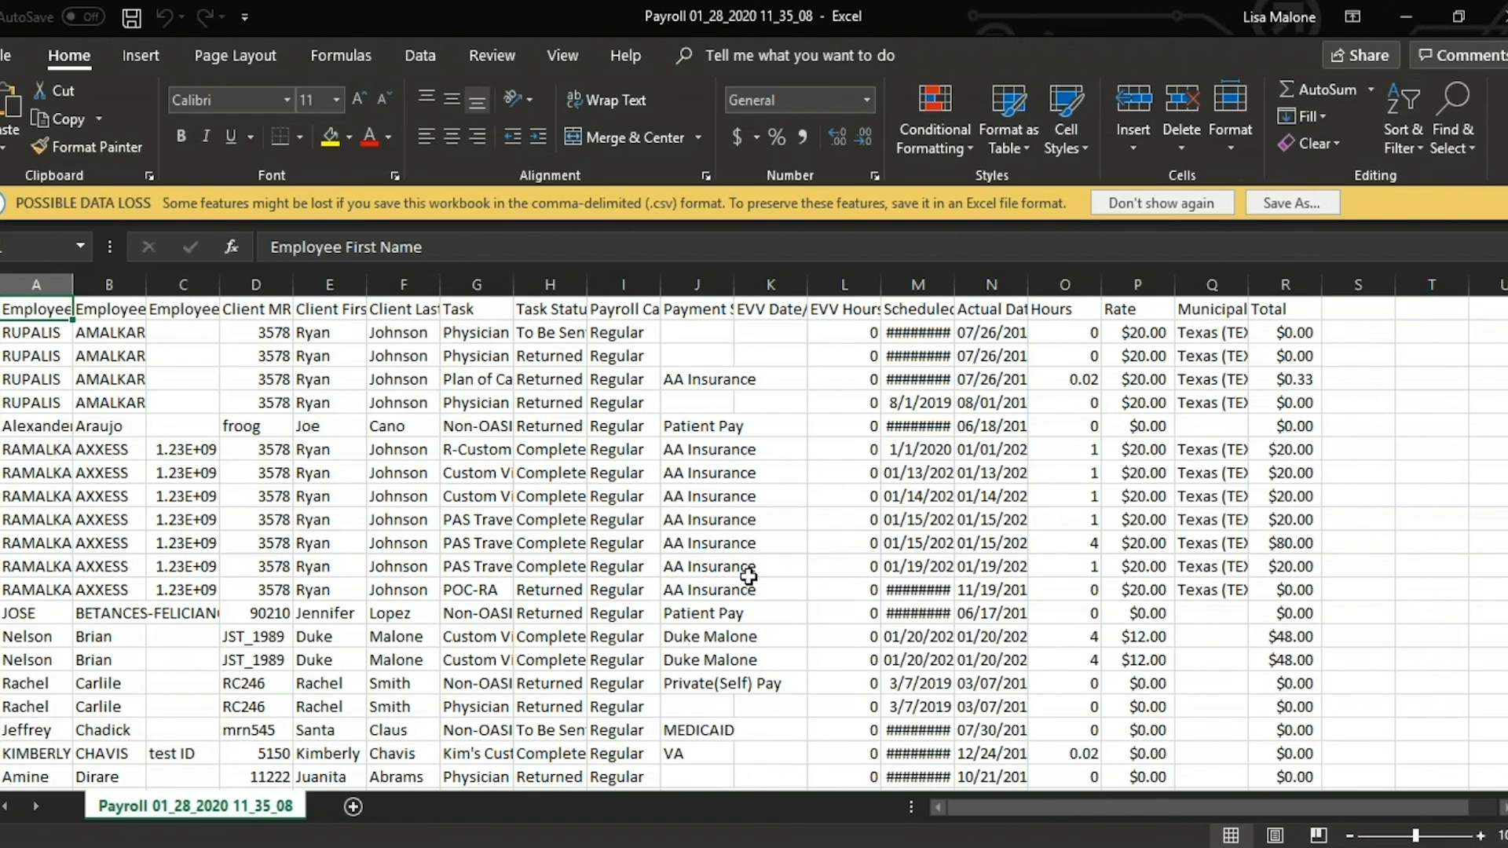
click(1406, 16)
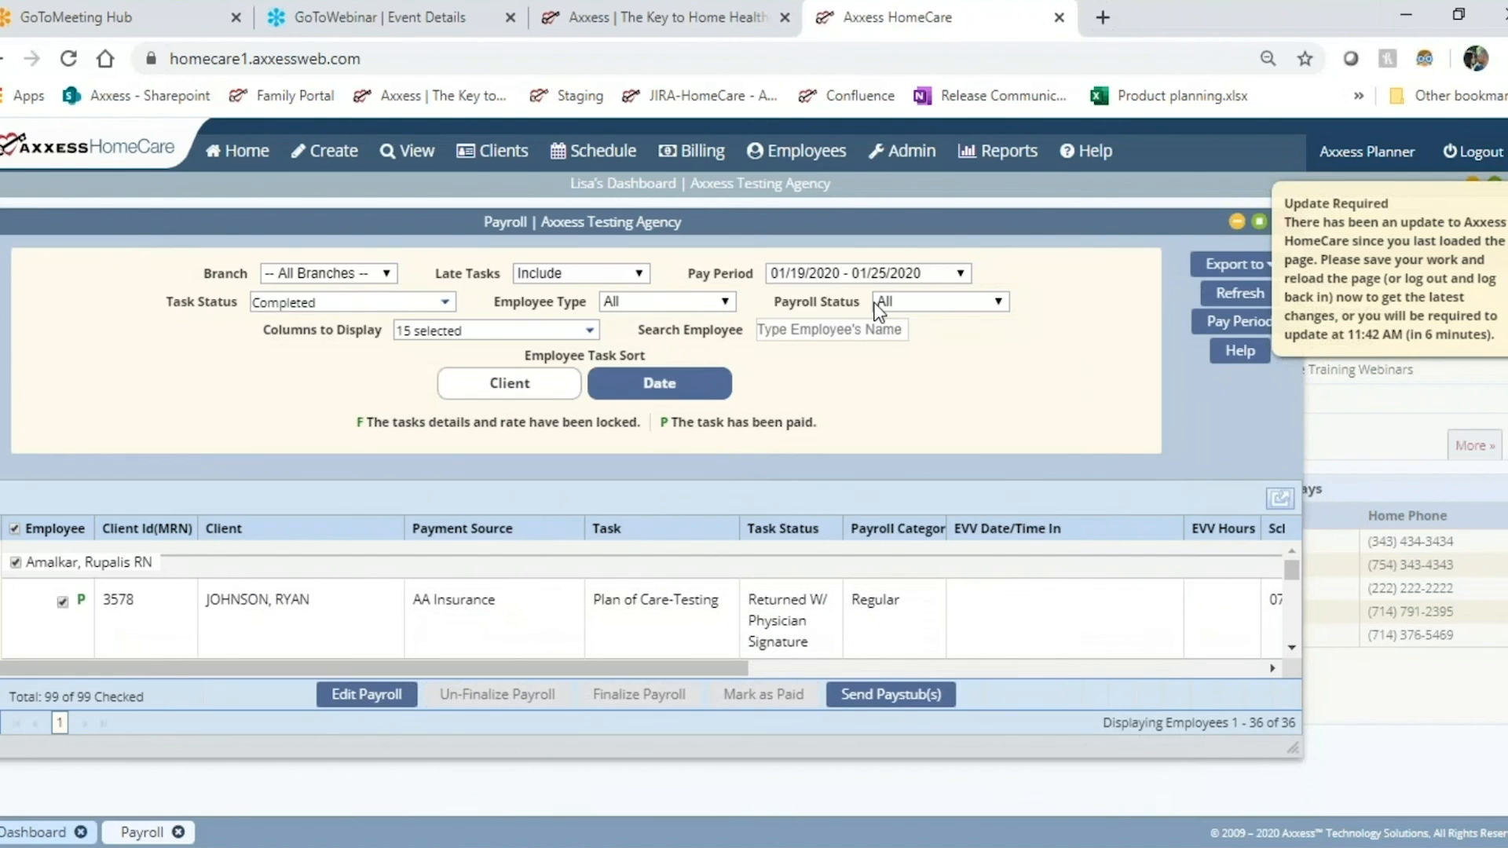
Look through the columns available for display in the payroll list without changing the selection
click(588, 330)
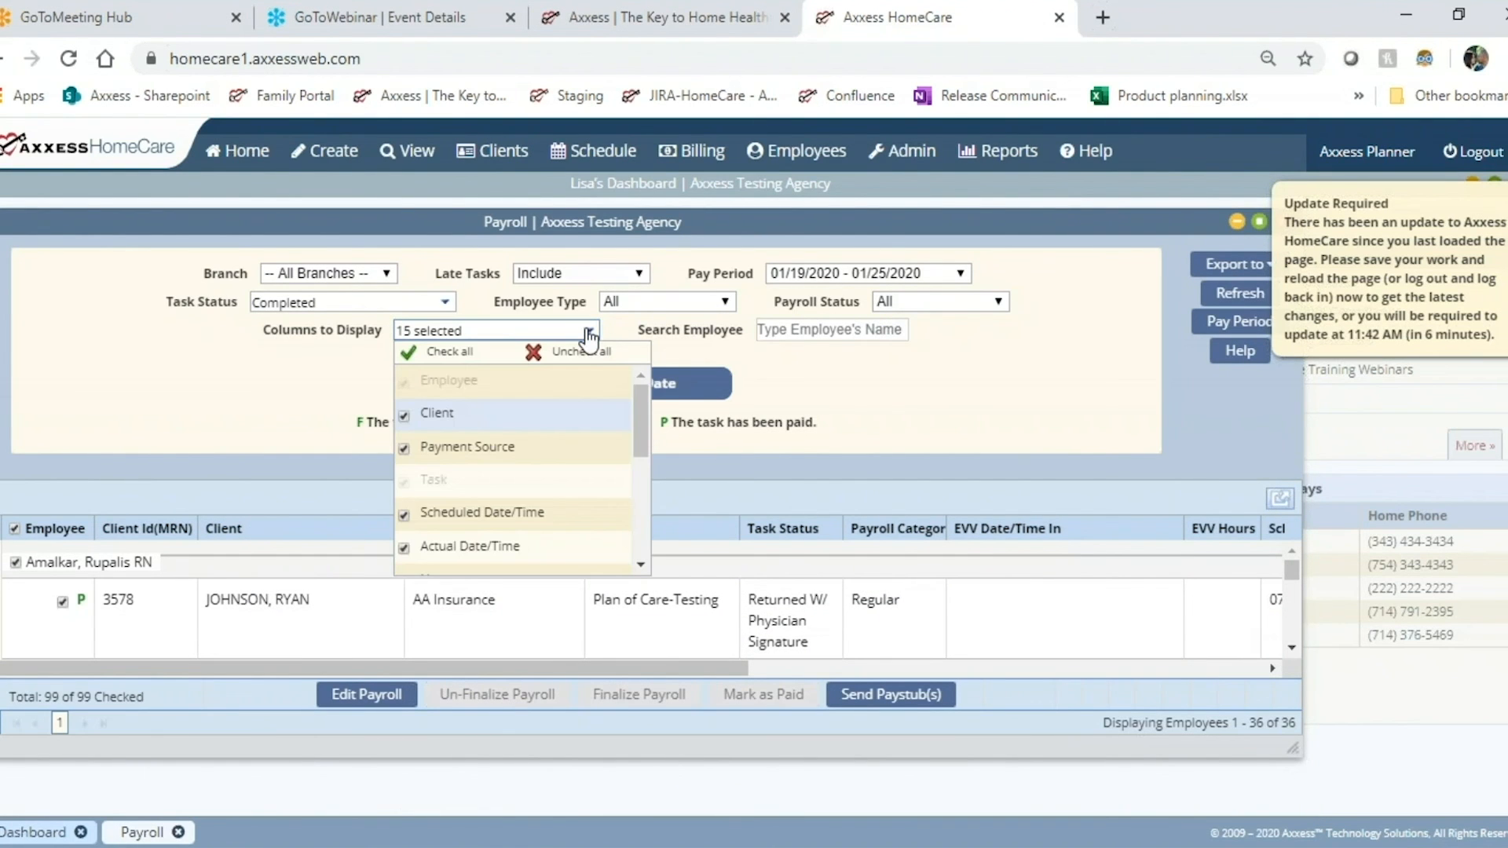
drag(644, 444, 649, 397)
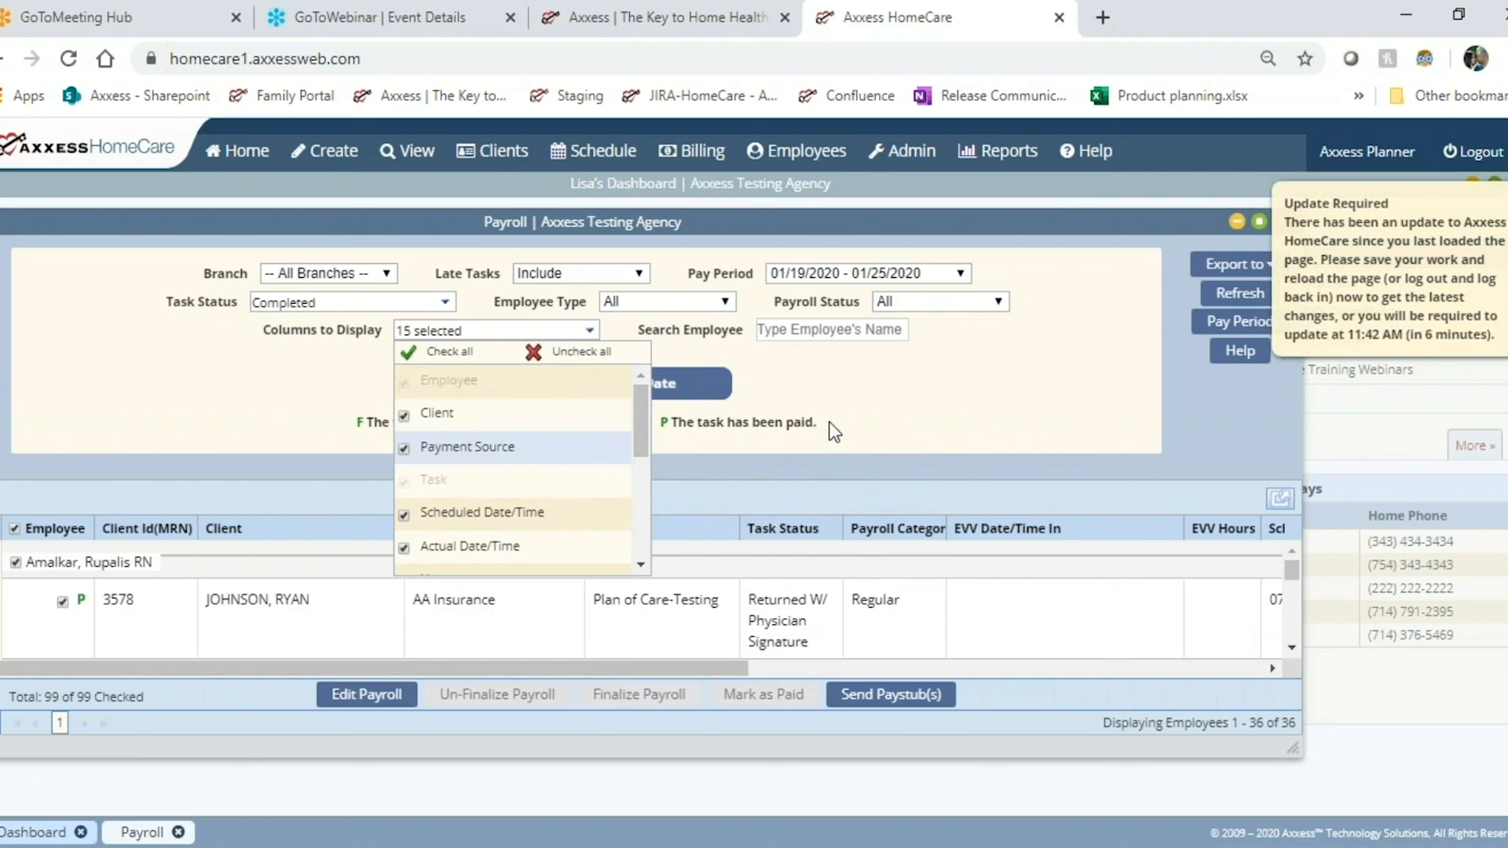
click(925, 382)
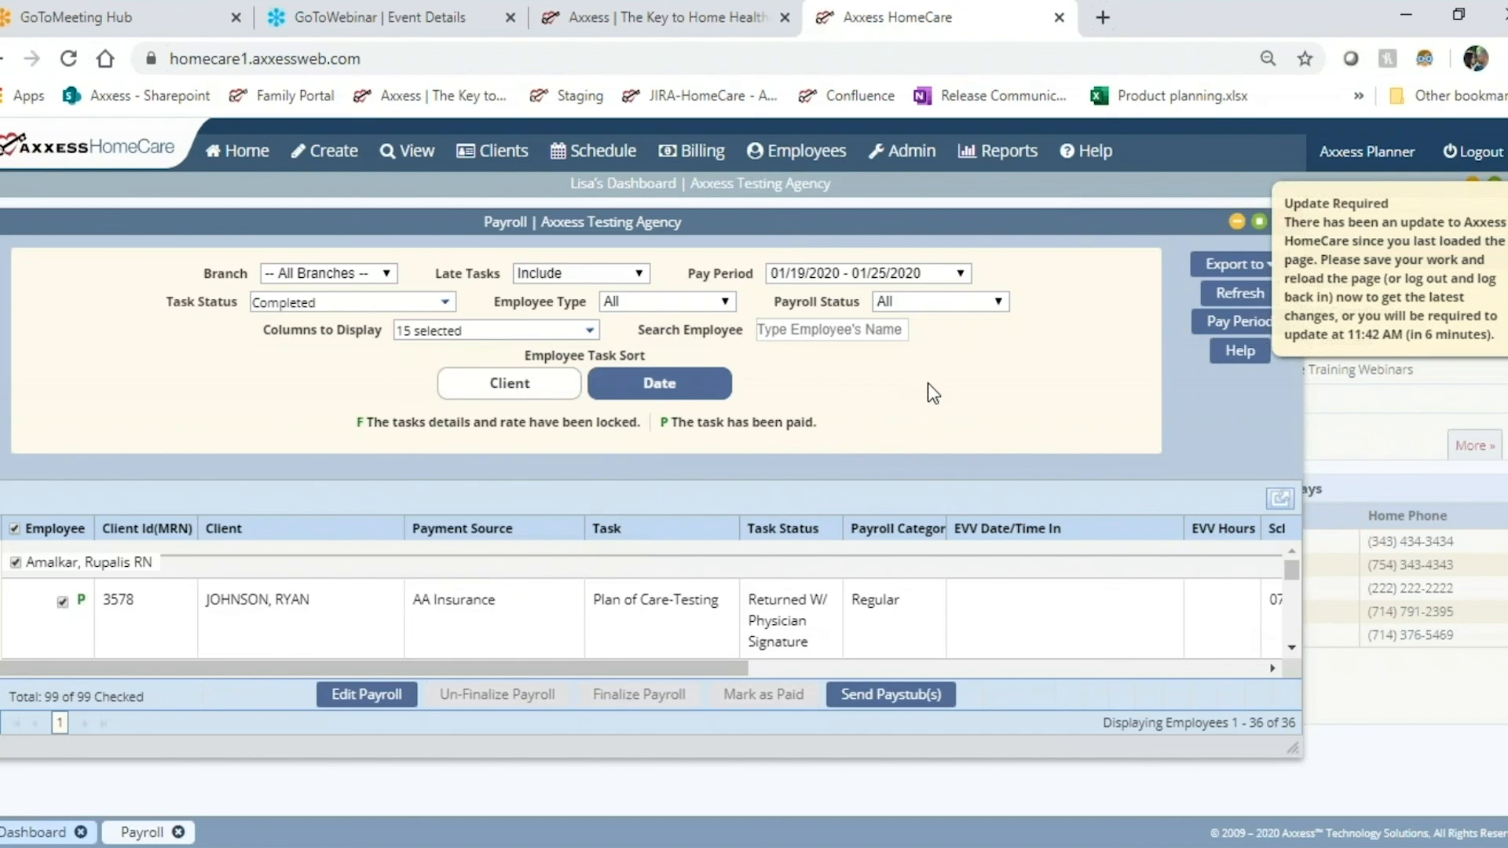
Open the Employee Compliance report from the Report Center
mouse_move(1017, 157)
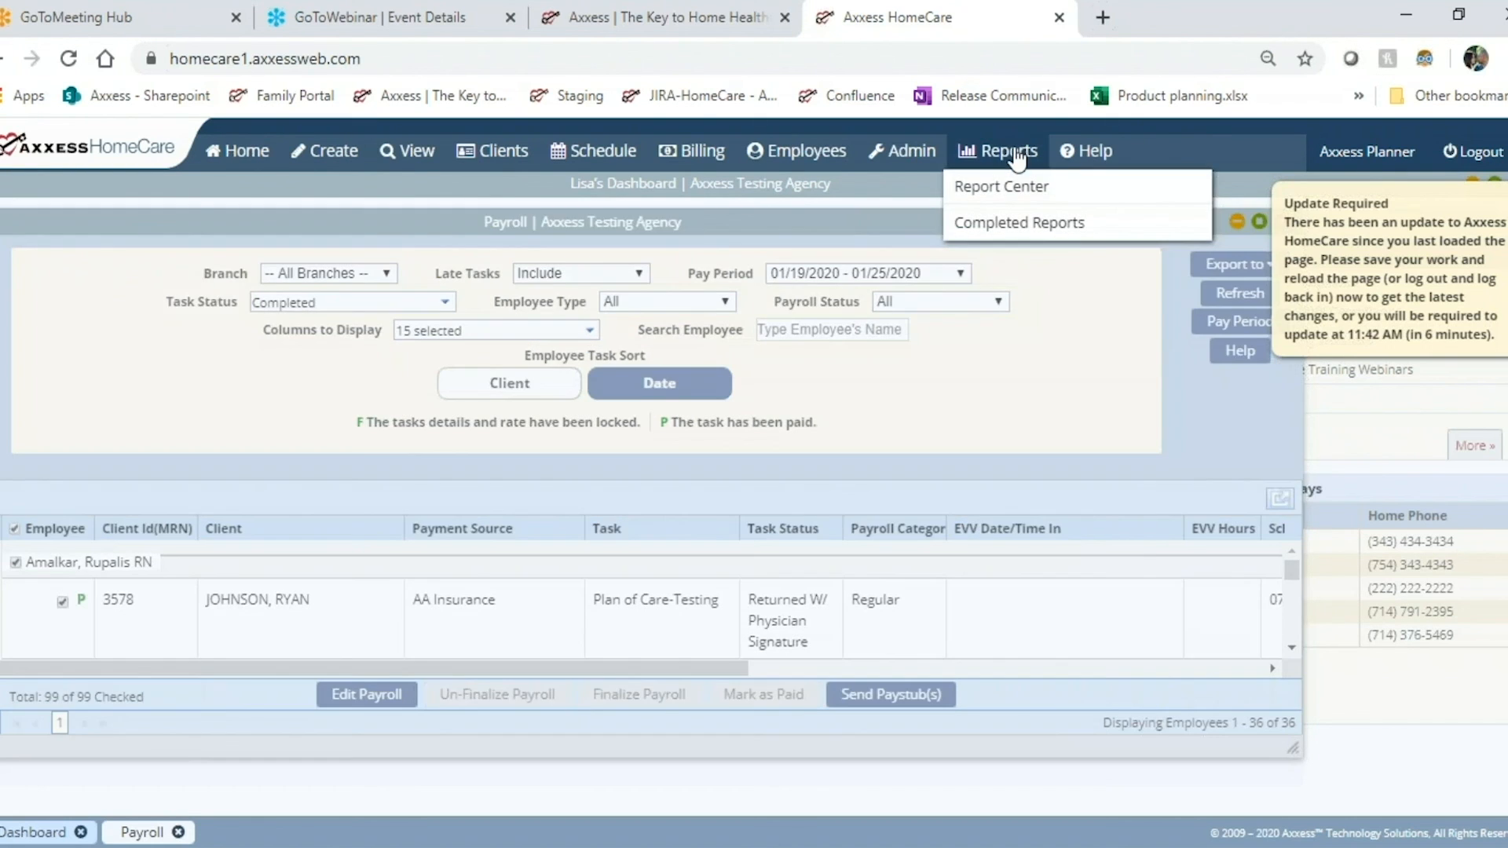
click(1001, 186)
drag(1039, 262, 915, 241)
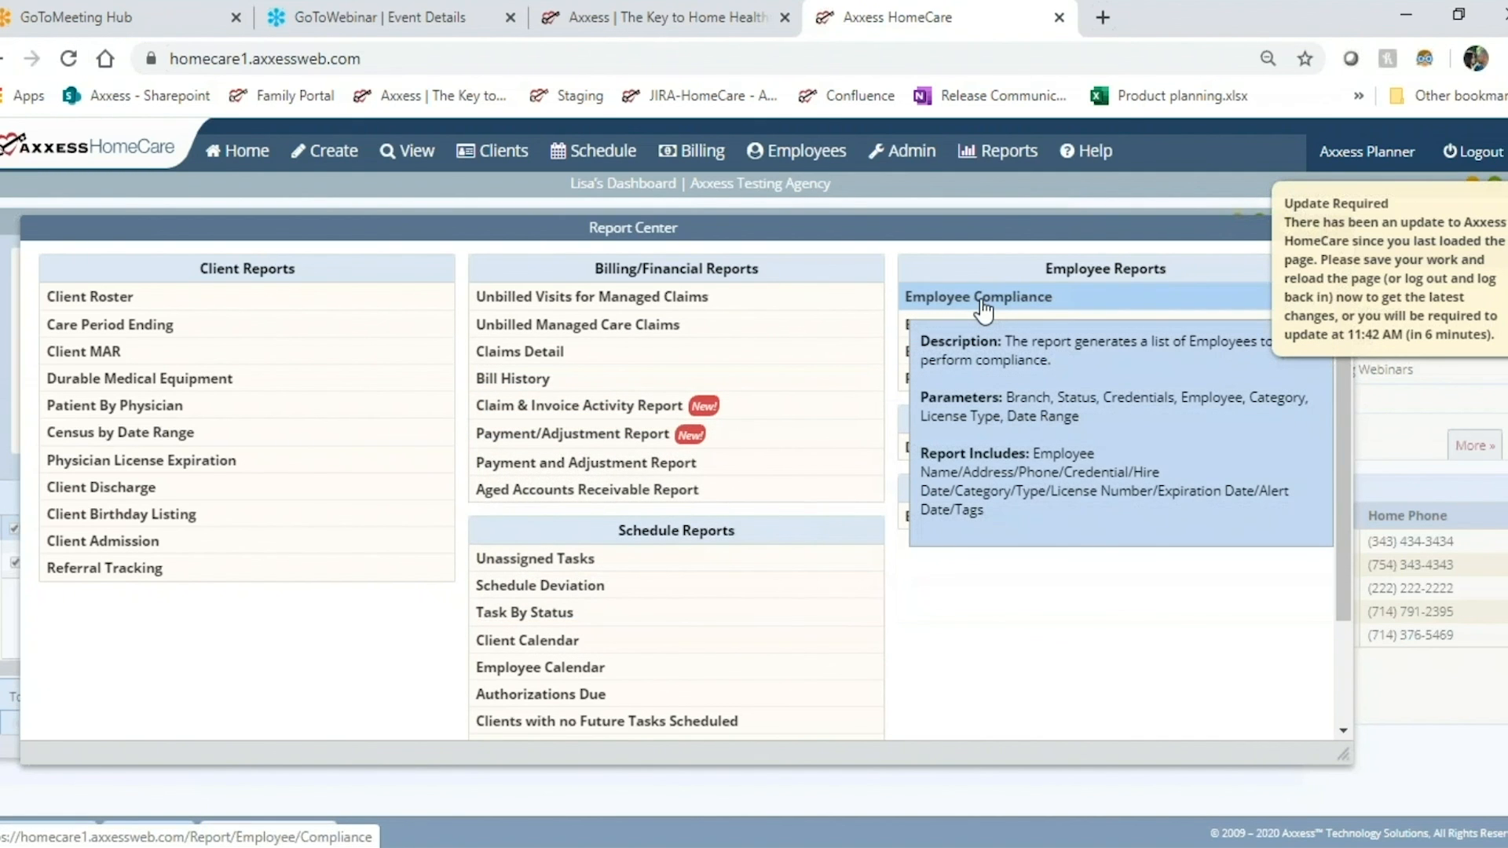
click(981, 302)
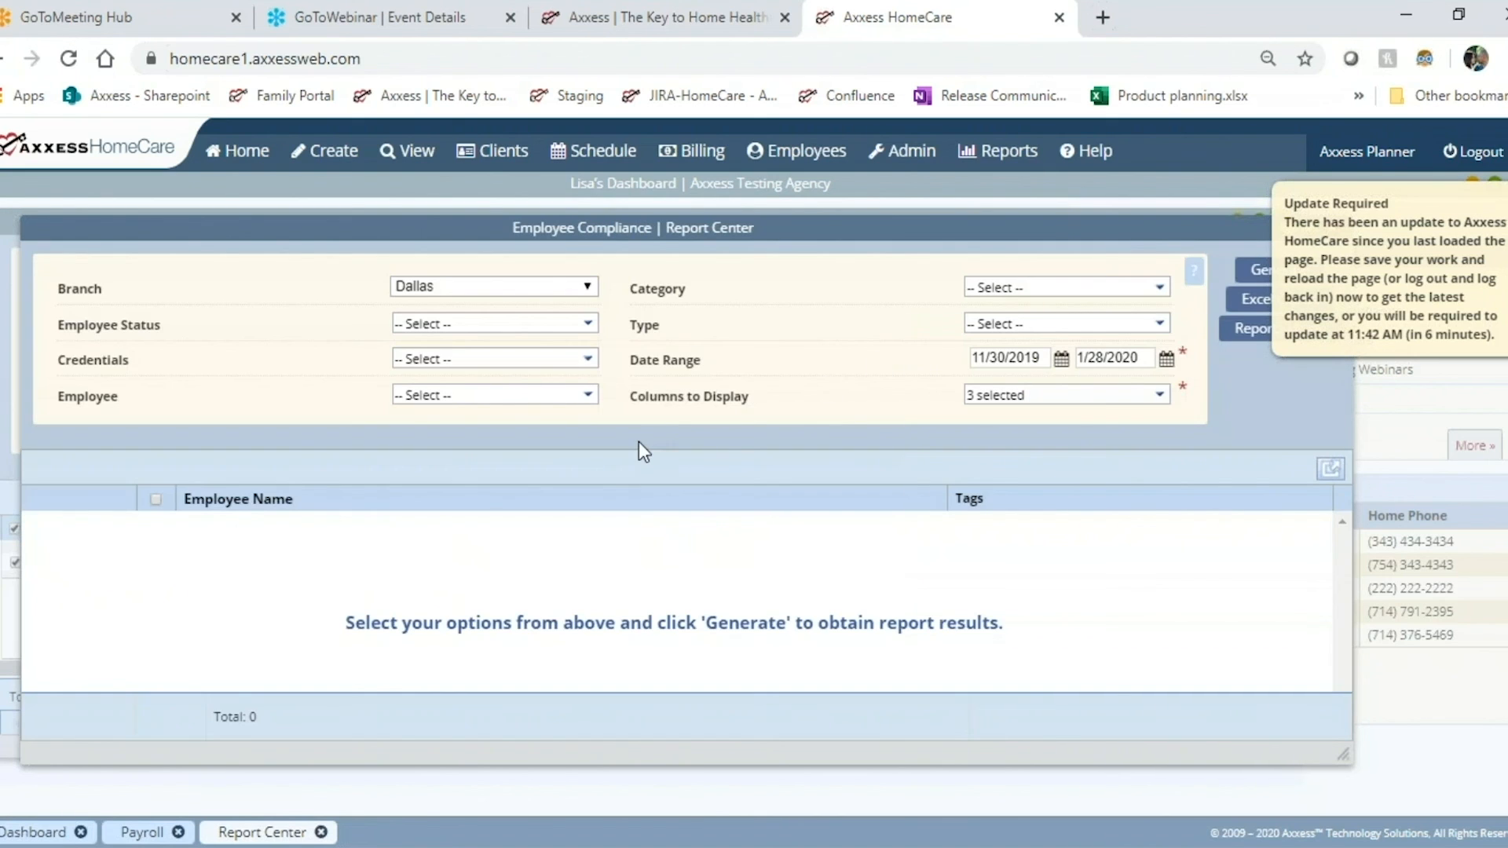
Include all employee statuses and all credentials in the Employee Compliance report for the Dallas branch
click(583, 325)
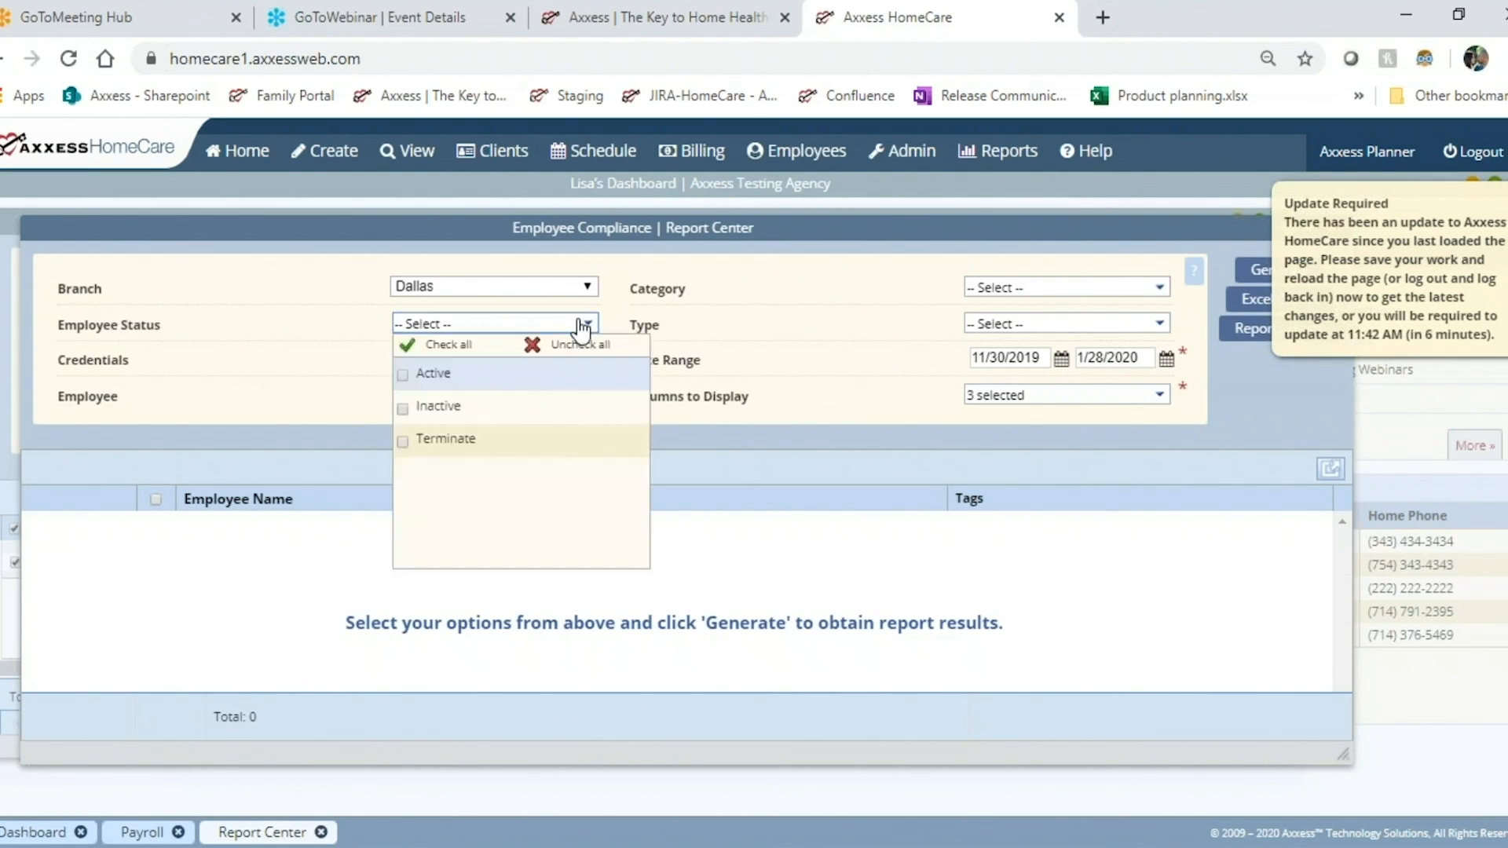
click(426, 347)
click(373, 363)
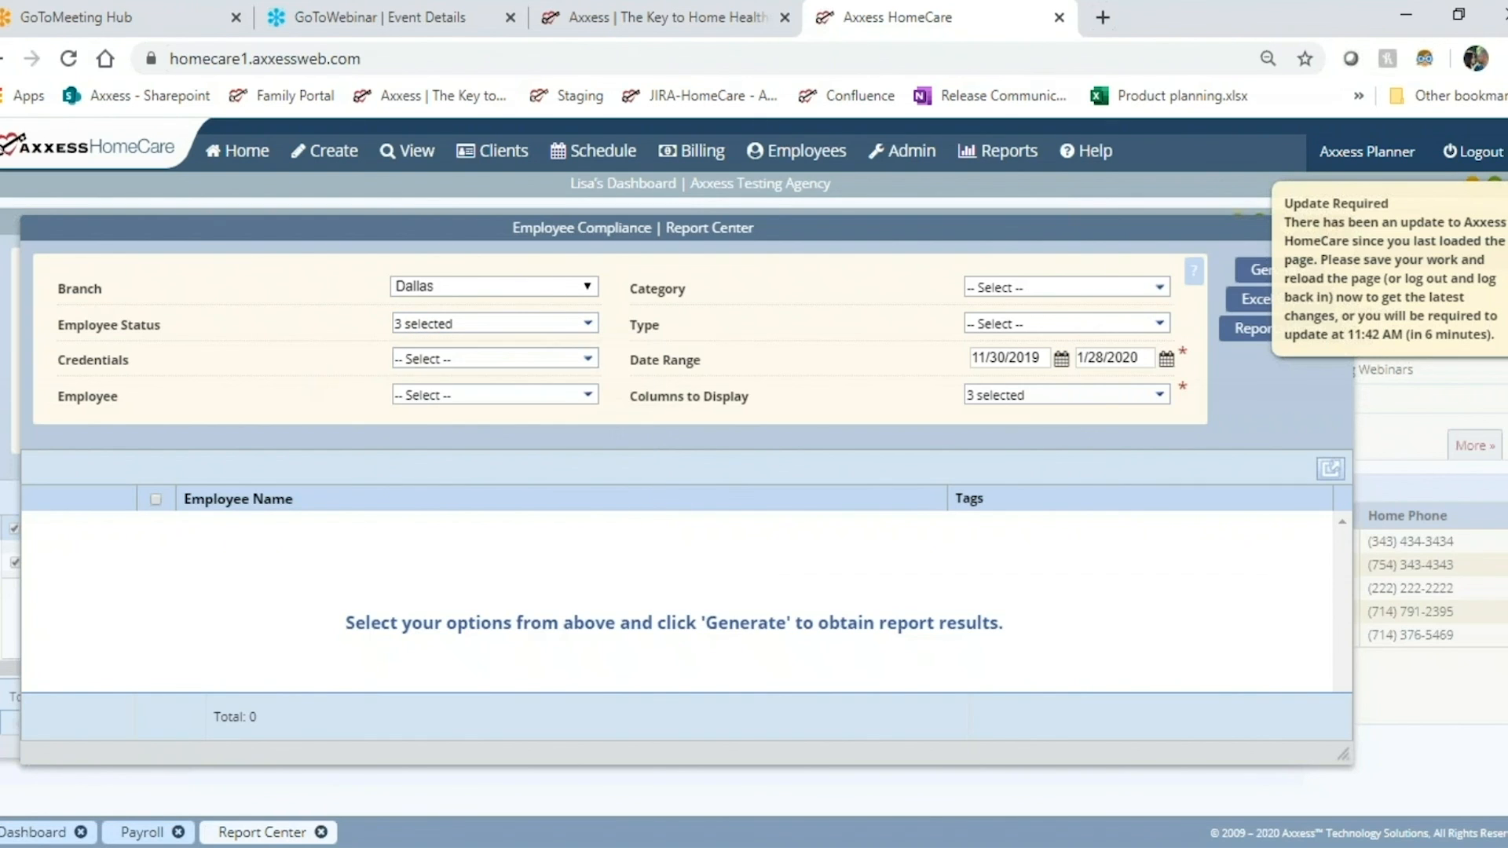
click(506, 360)
click(426, 381)
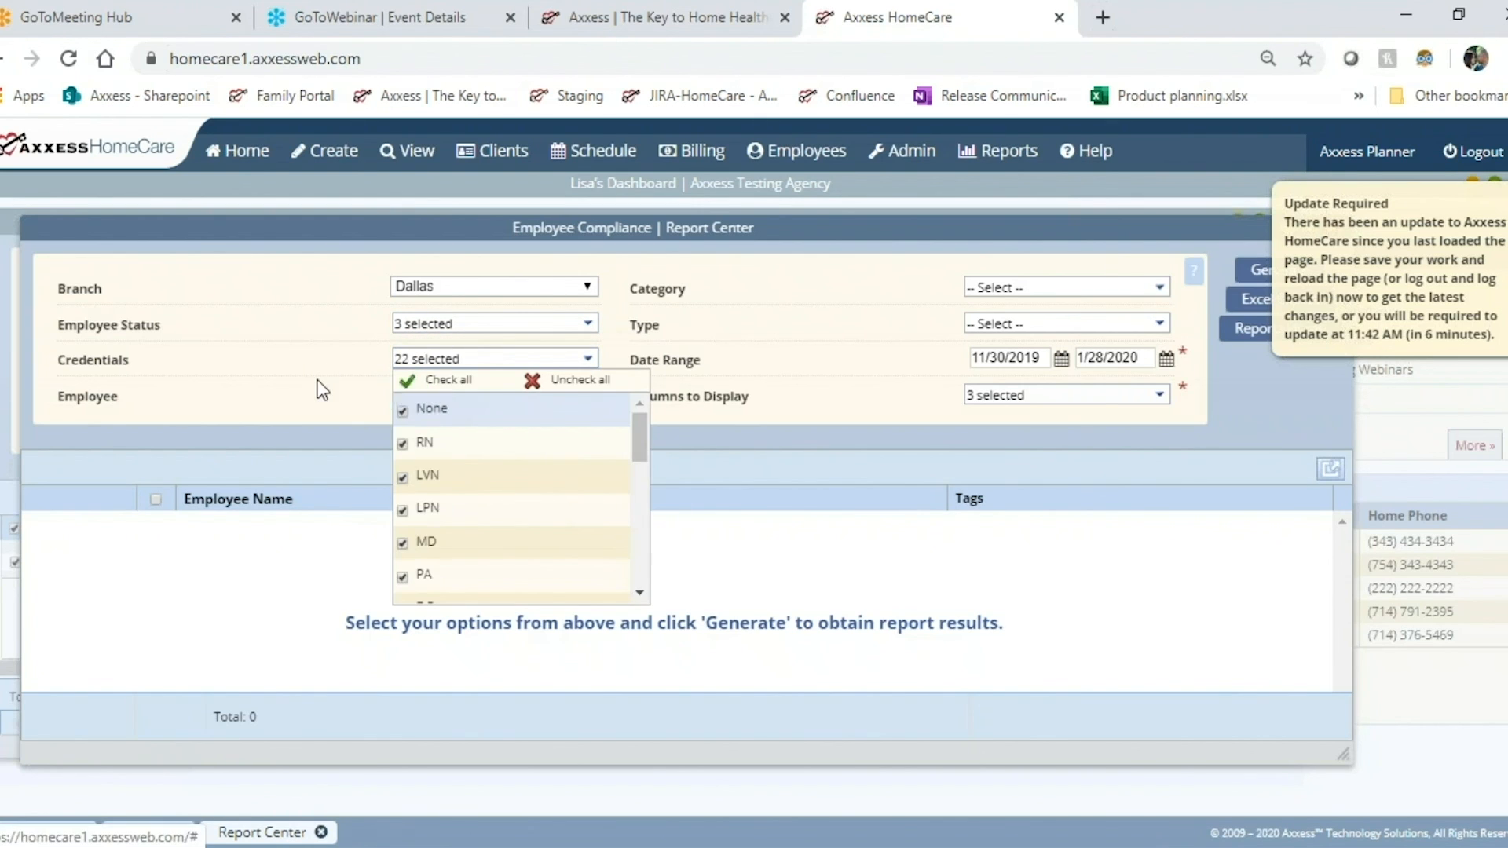
click(322, 390)
Include every employee in the compliance report's employee filter
click(549, 397)
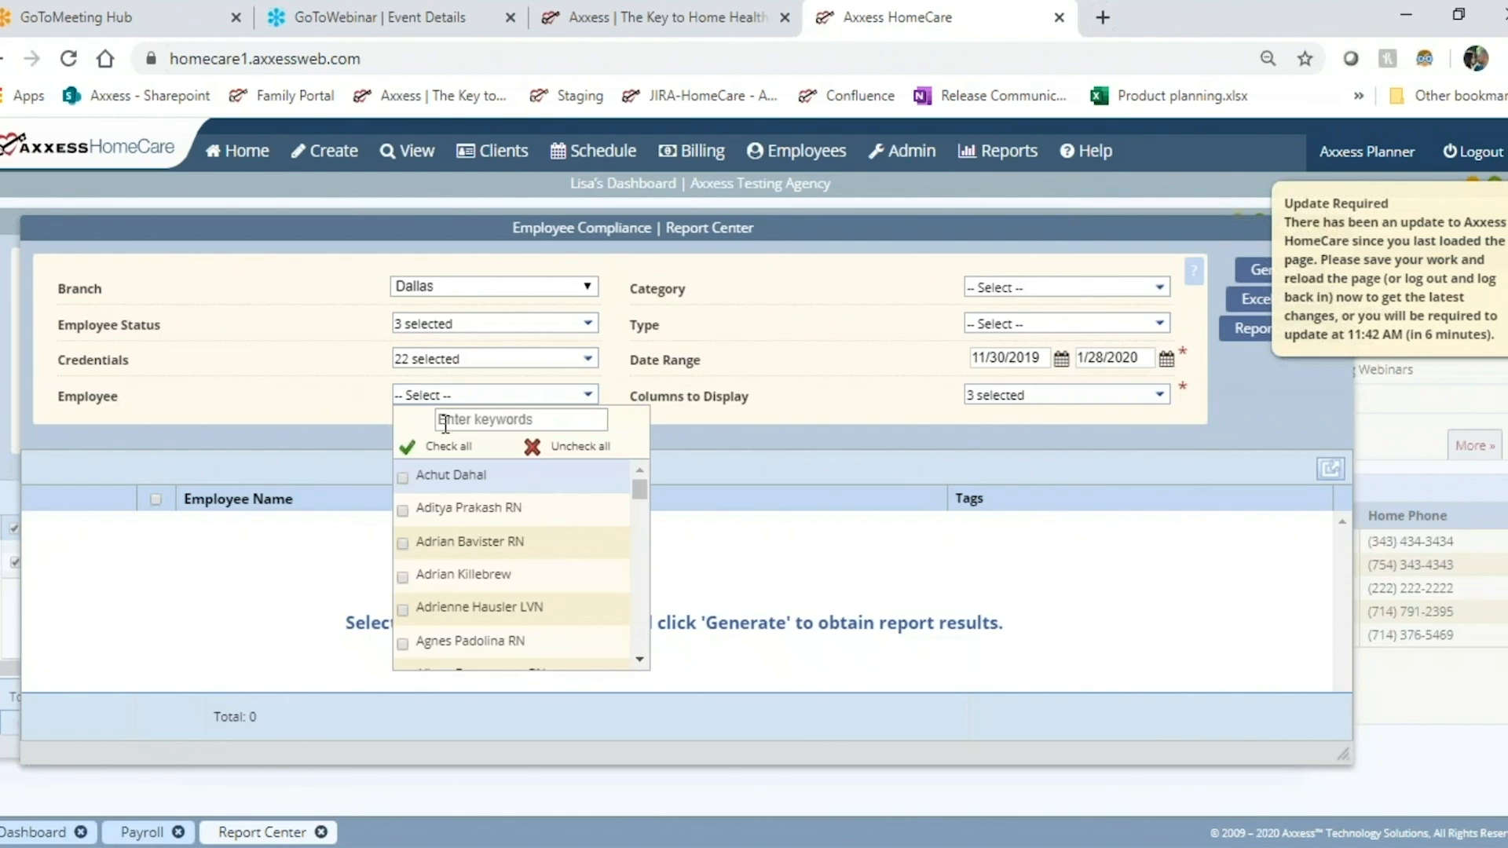
click(424, 453)
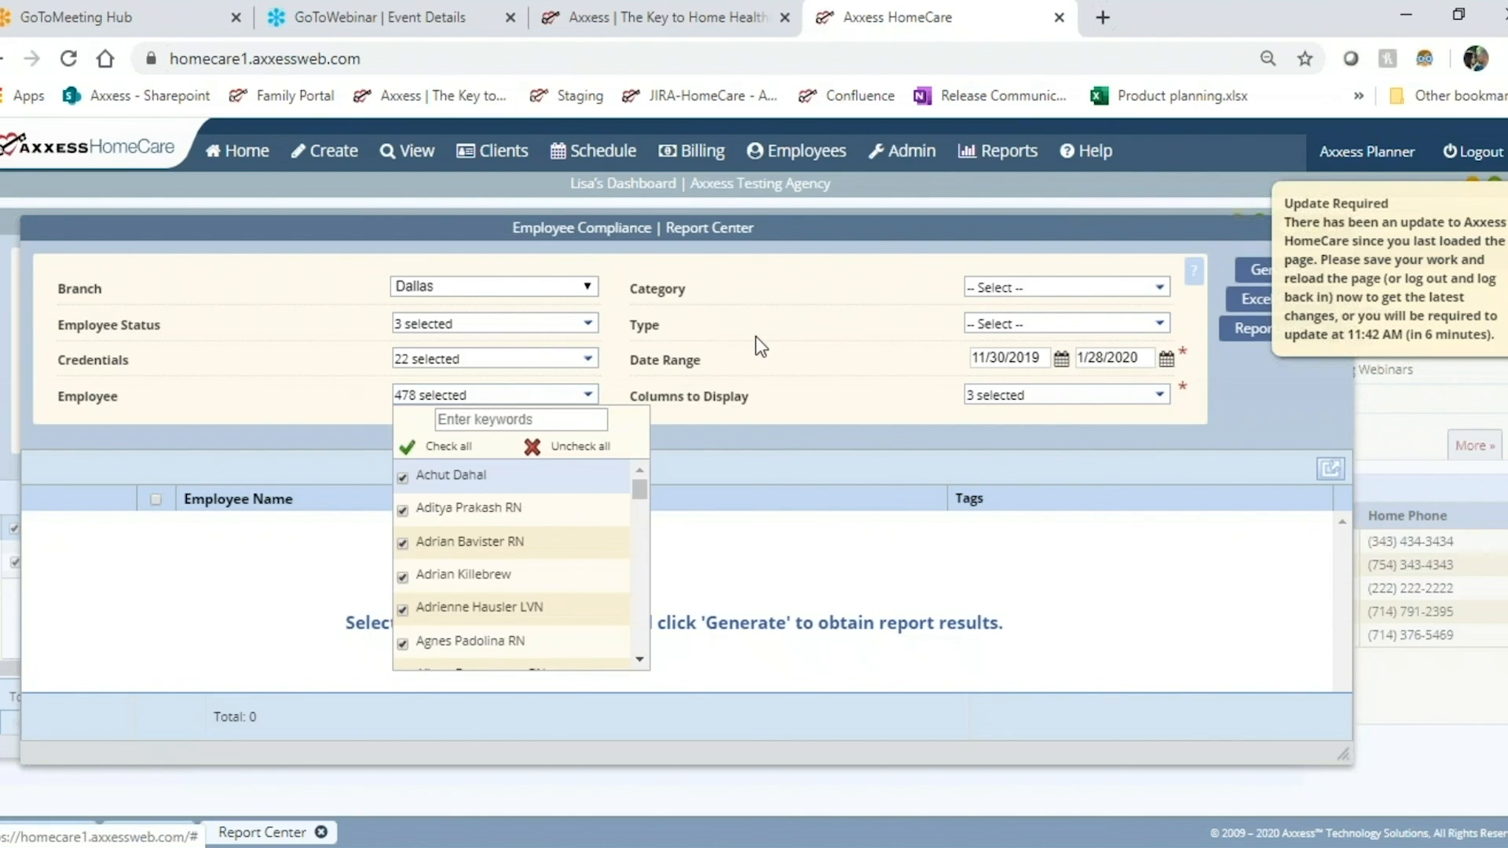
click(815, 307)
Include all categories and all types in the compliance report filters
click(1154, 288)
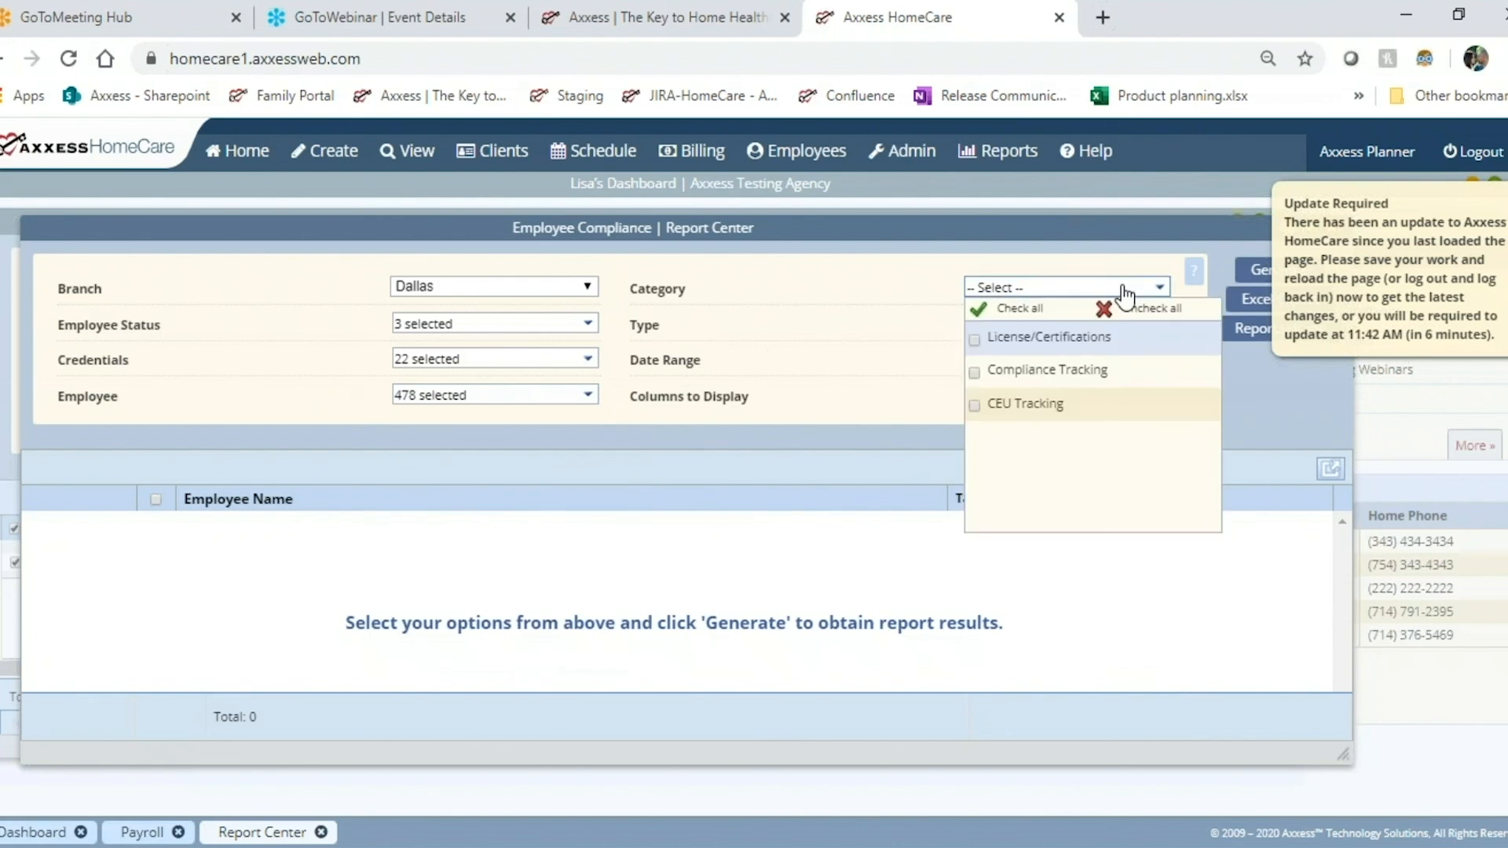
click(997, 314)
click(885, 315)
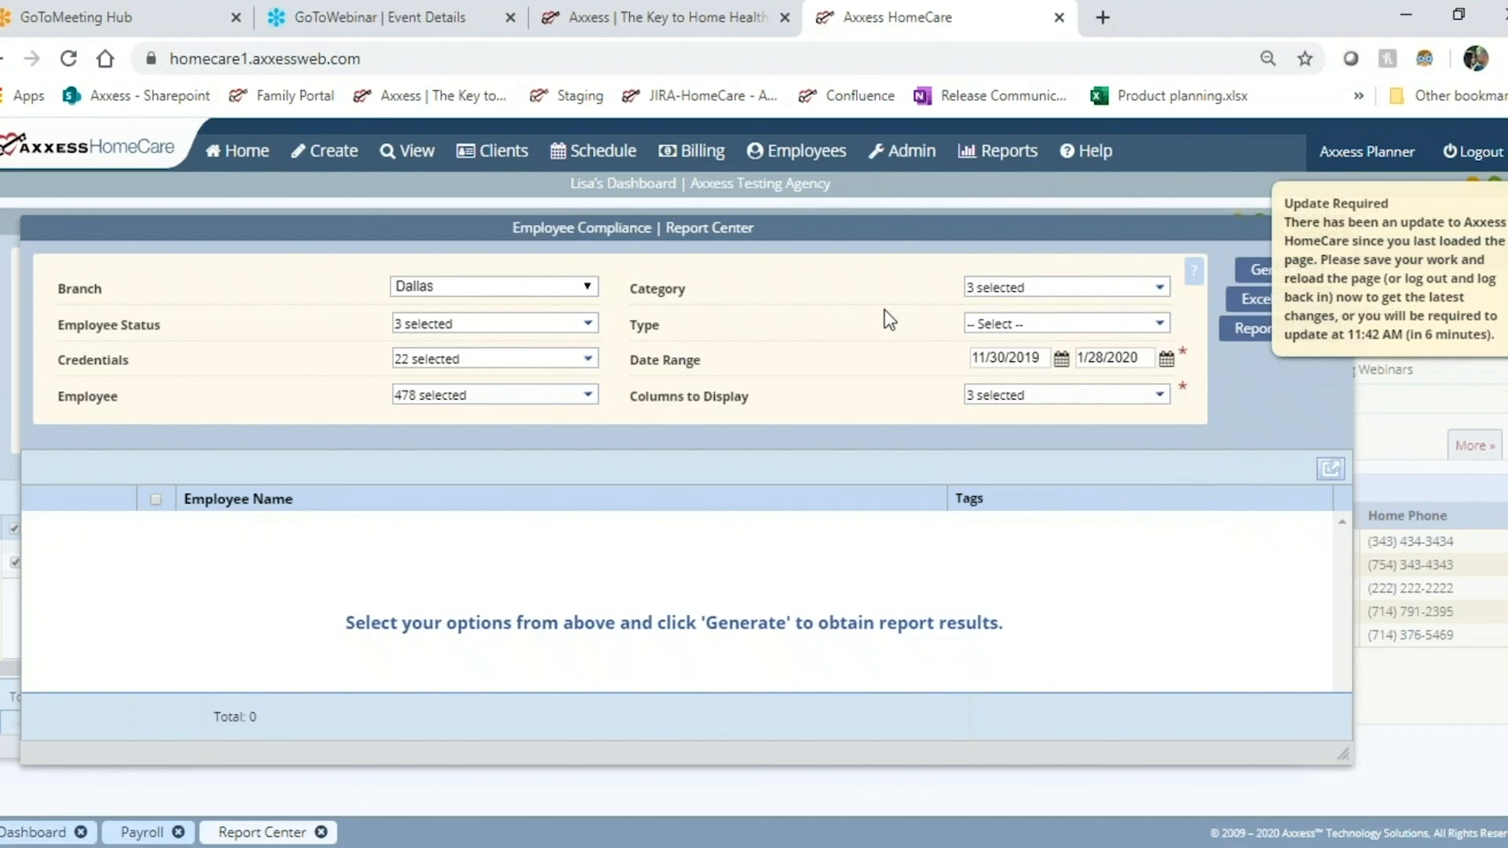
click(1063, 324)
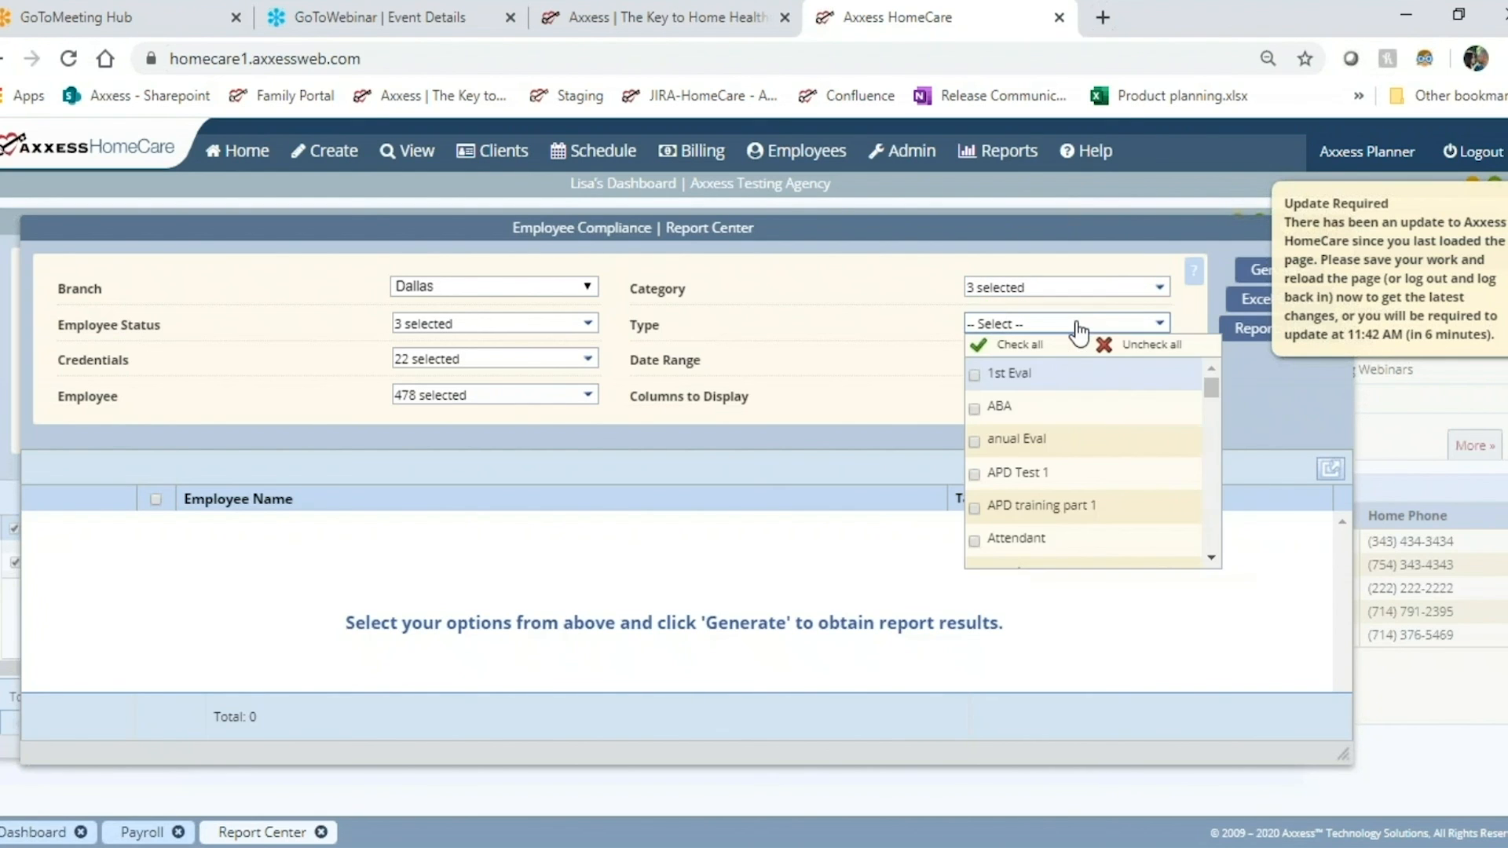
click(1005, 352)
click(892, 344)
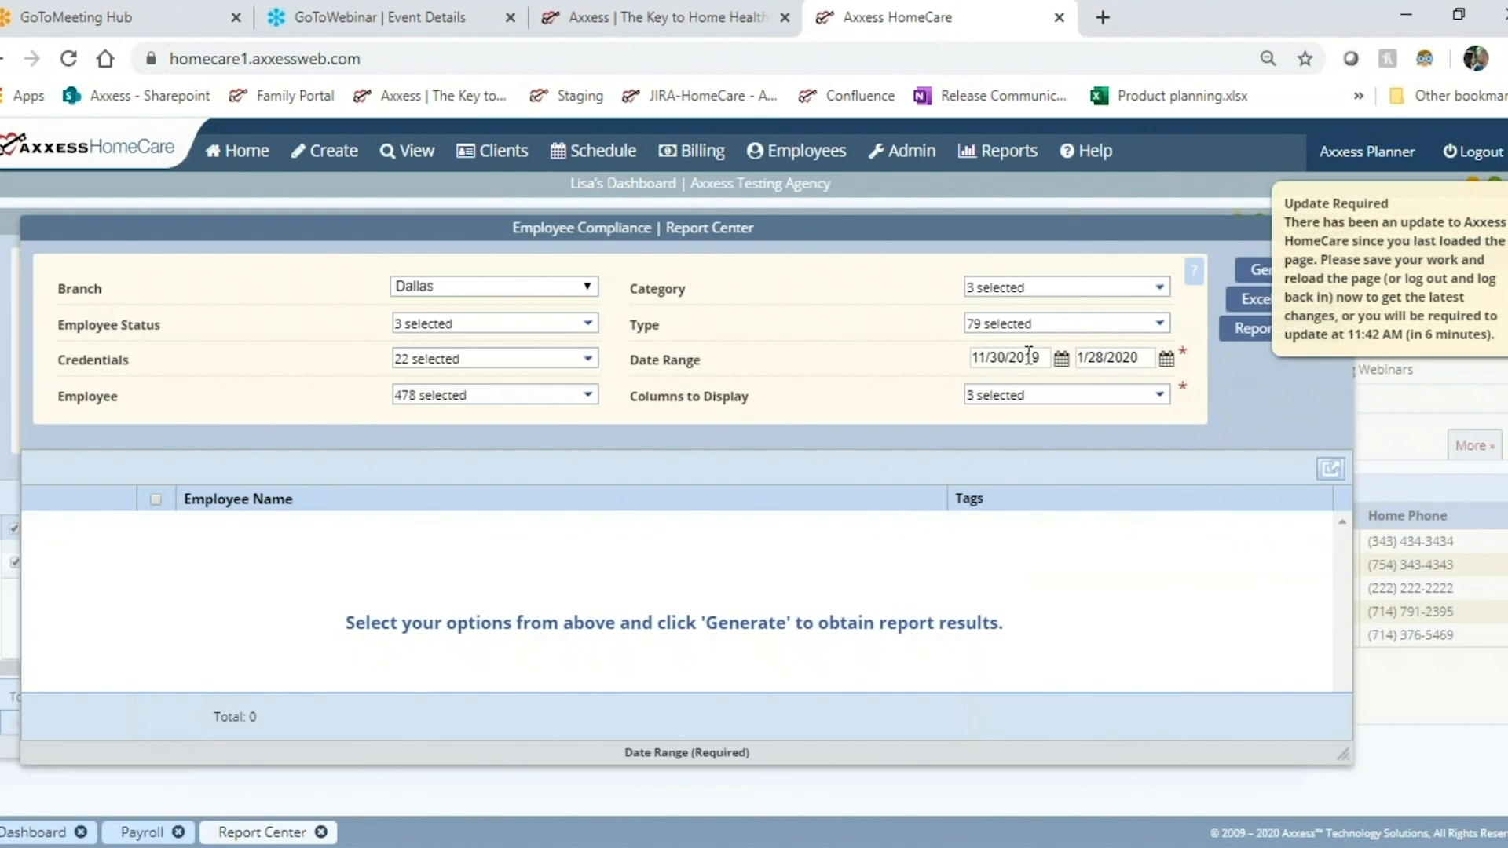
Set the compliance report's date range to 09/29/2019 through 03/31/2020
click(1061, 358)
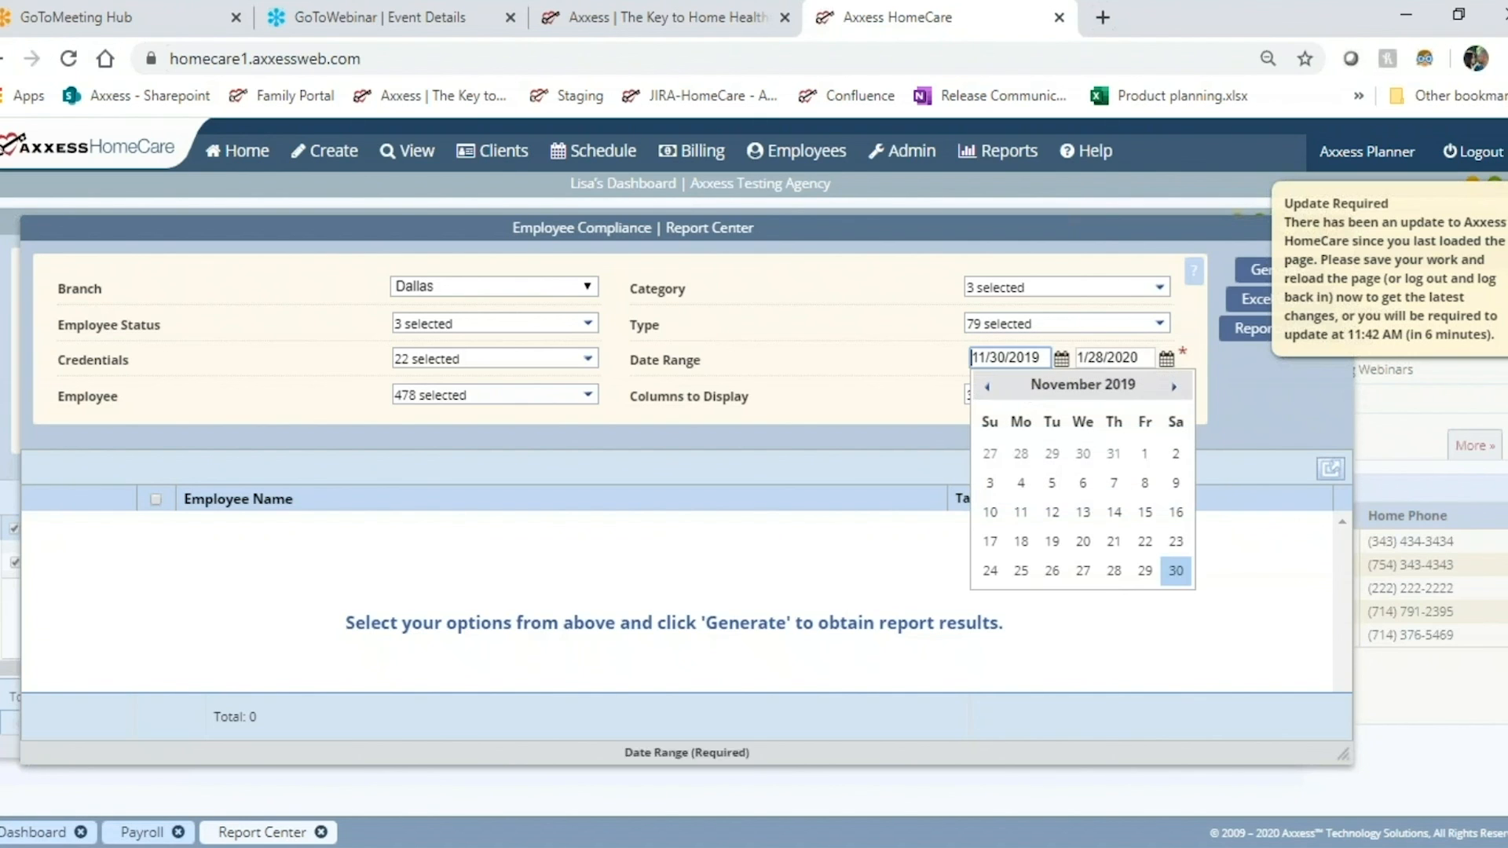
click(982, 388)
click(991, 453)
click(1107, 357)
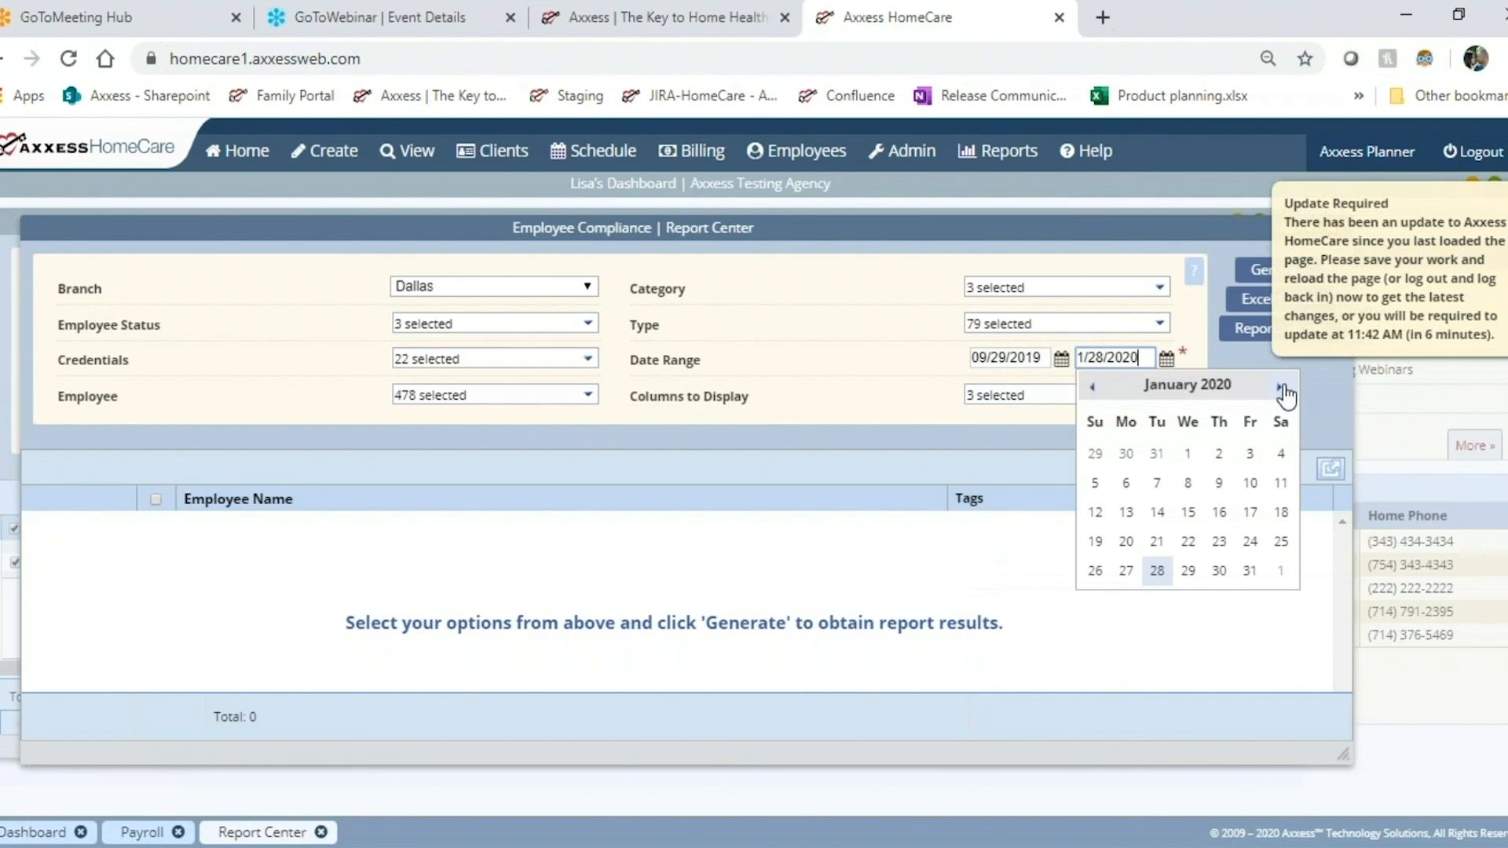
click(1280, 387)
click(1280, 388)
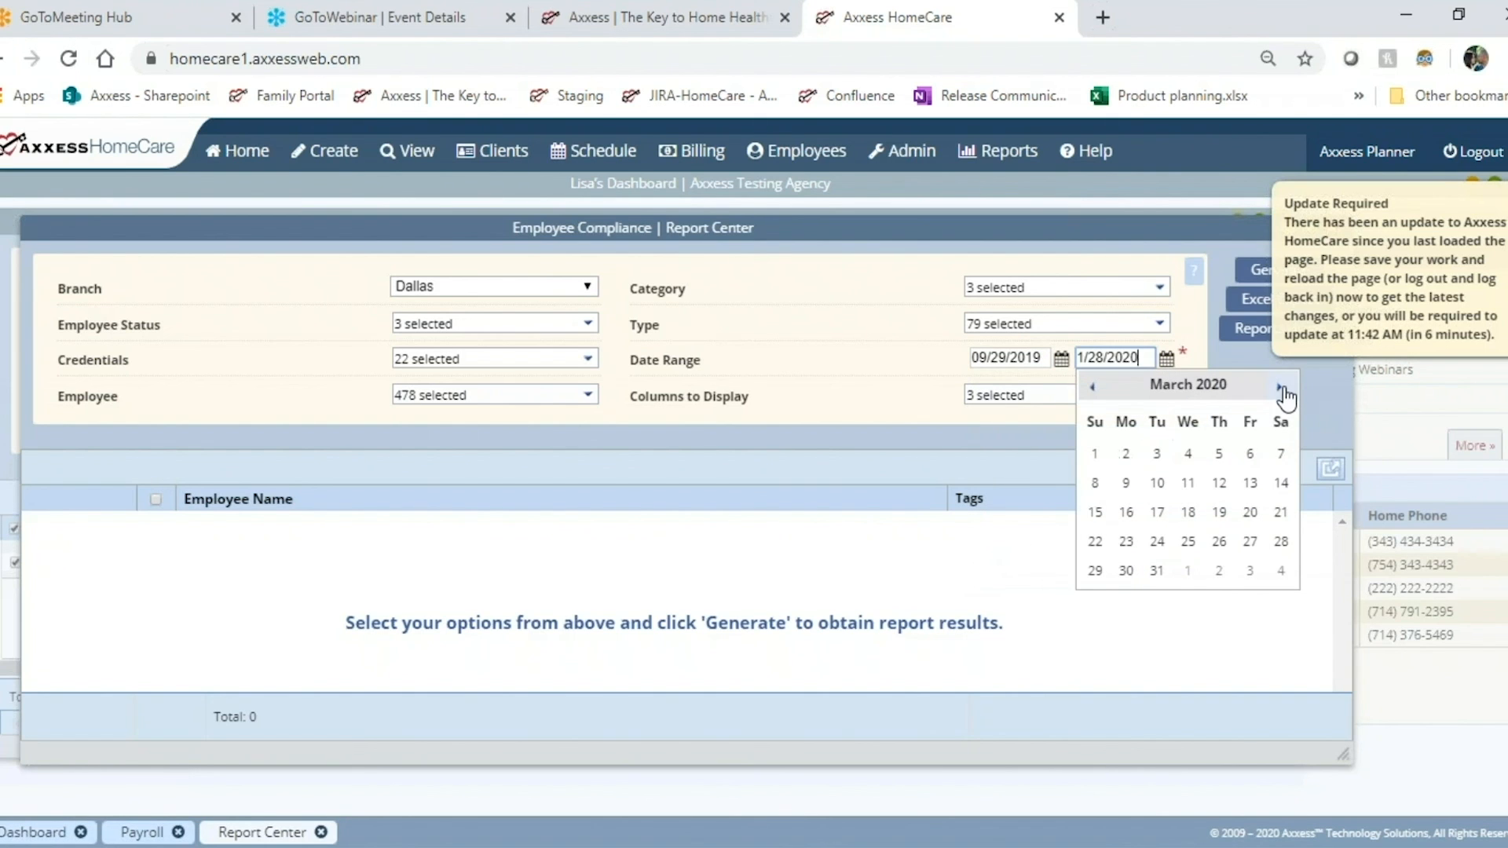
click(1157, 571)
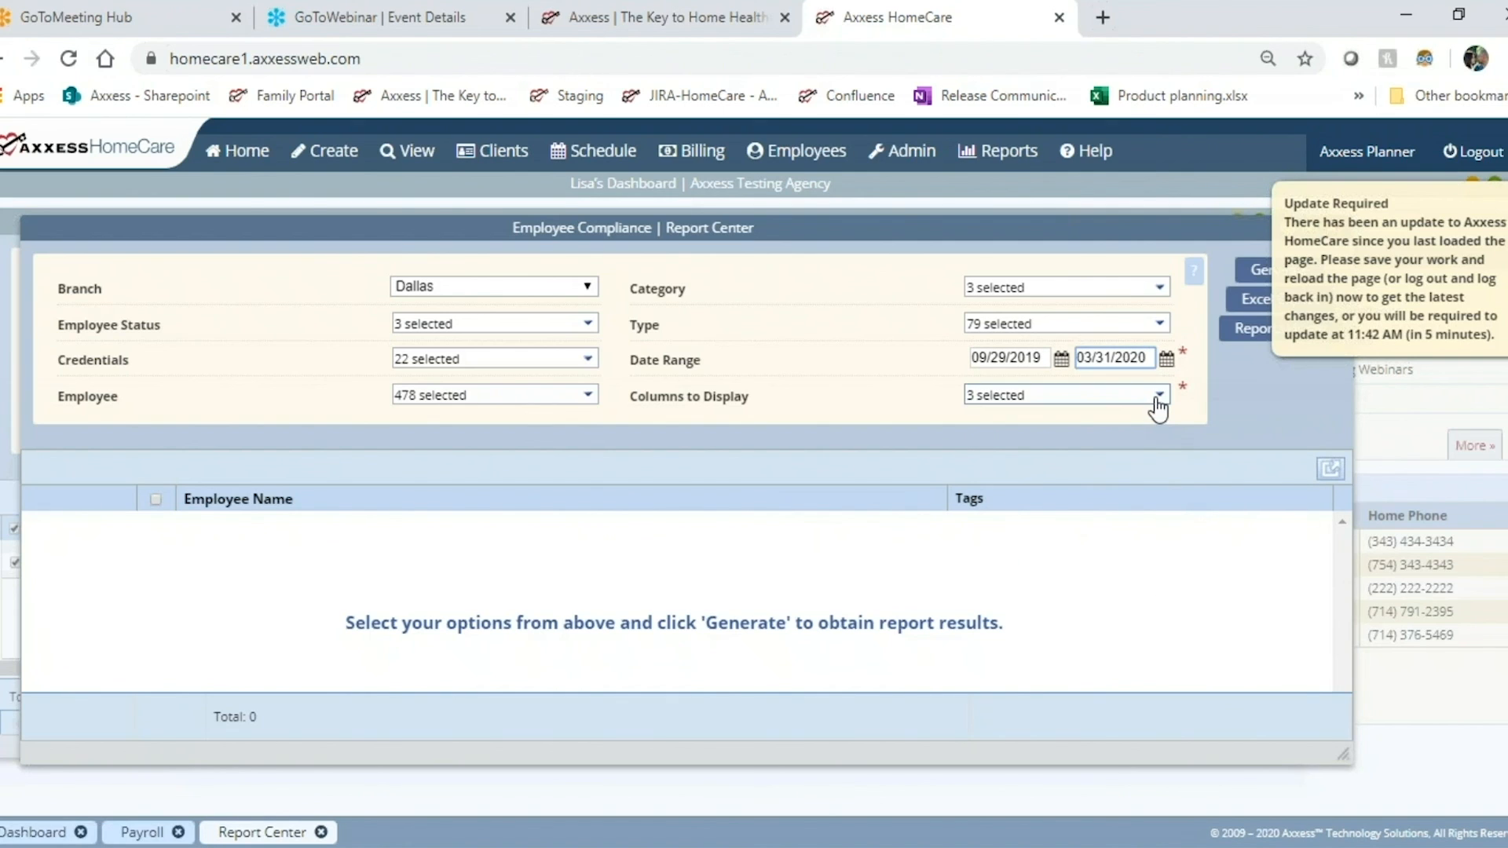
Choose all available columns for display and generate the Employee Compliance report
click(1158, 397)
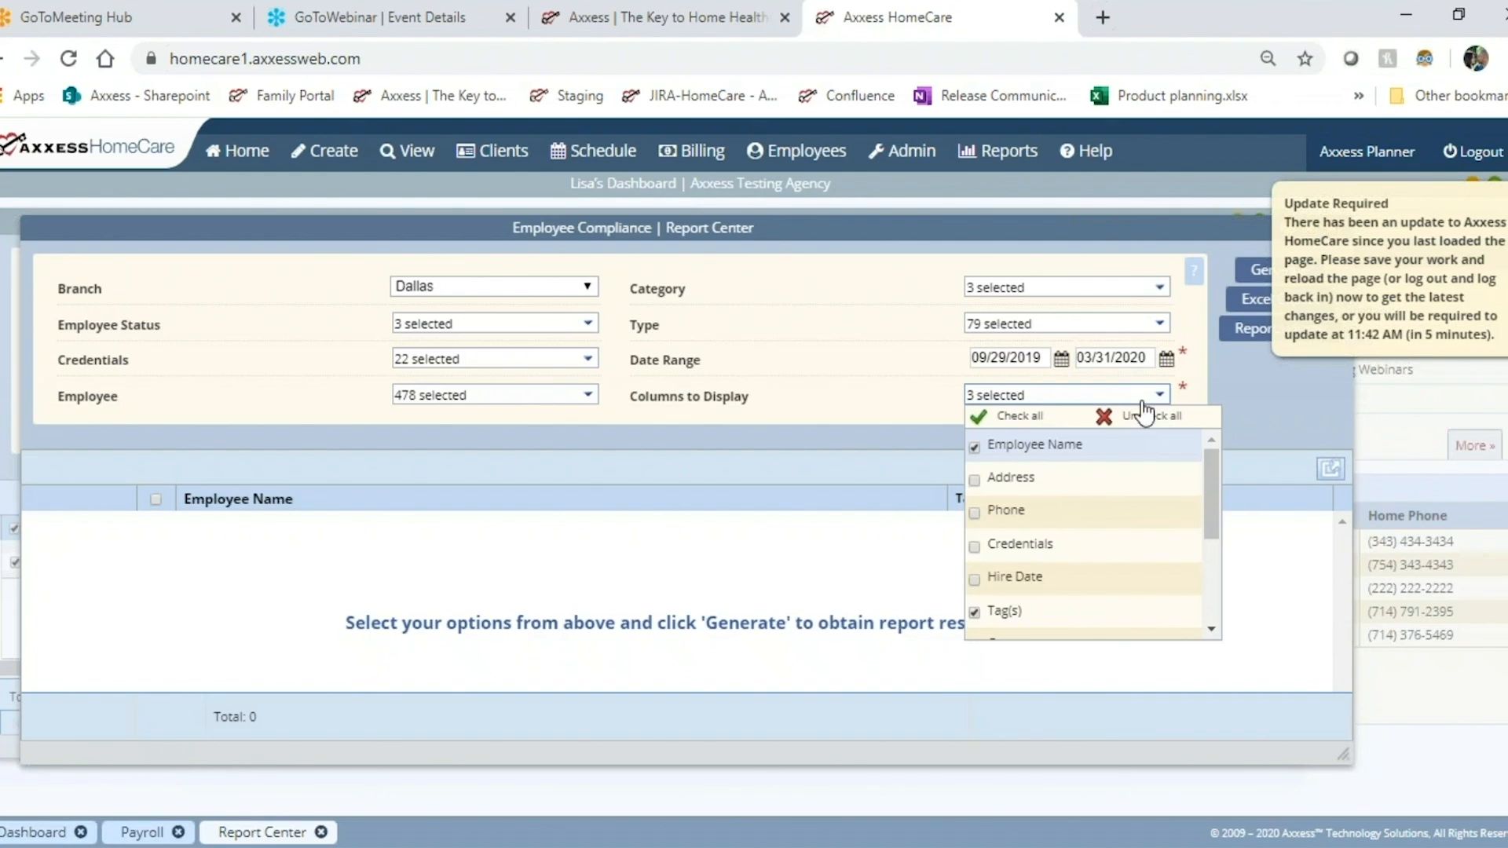
click(1001, 427)
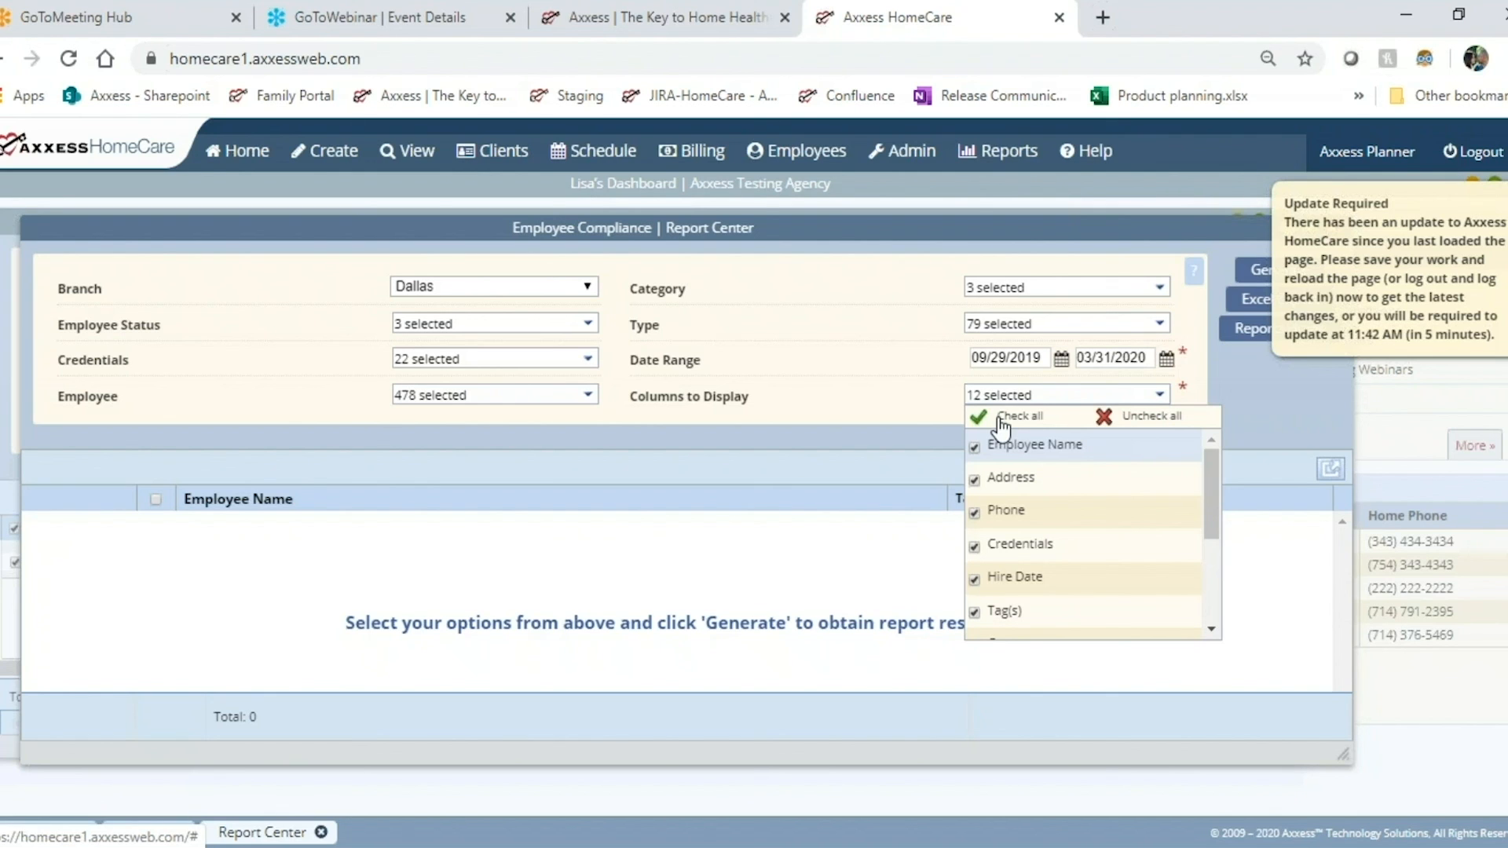
click(1275, 384)
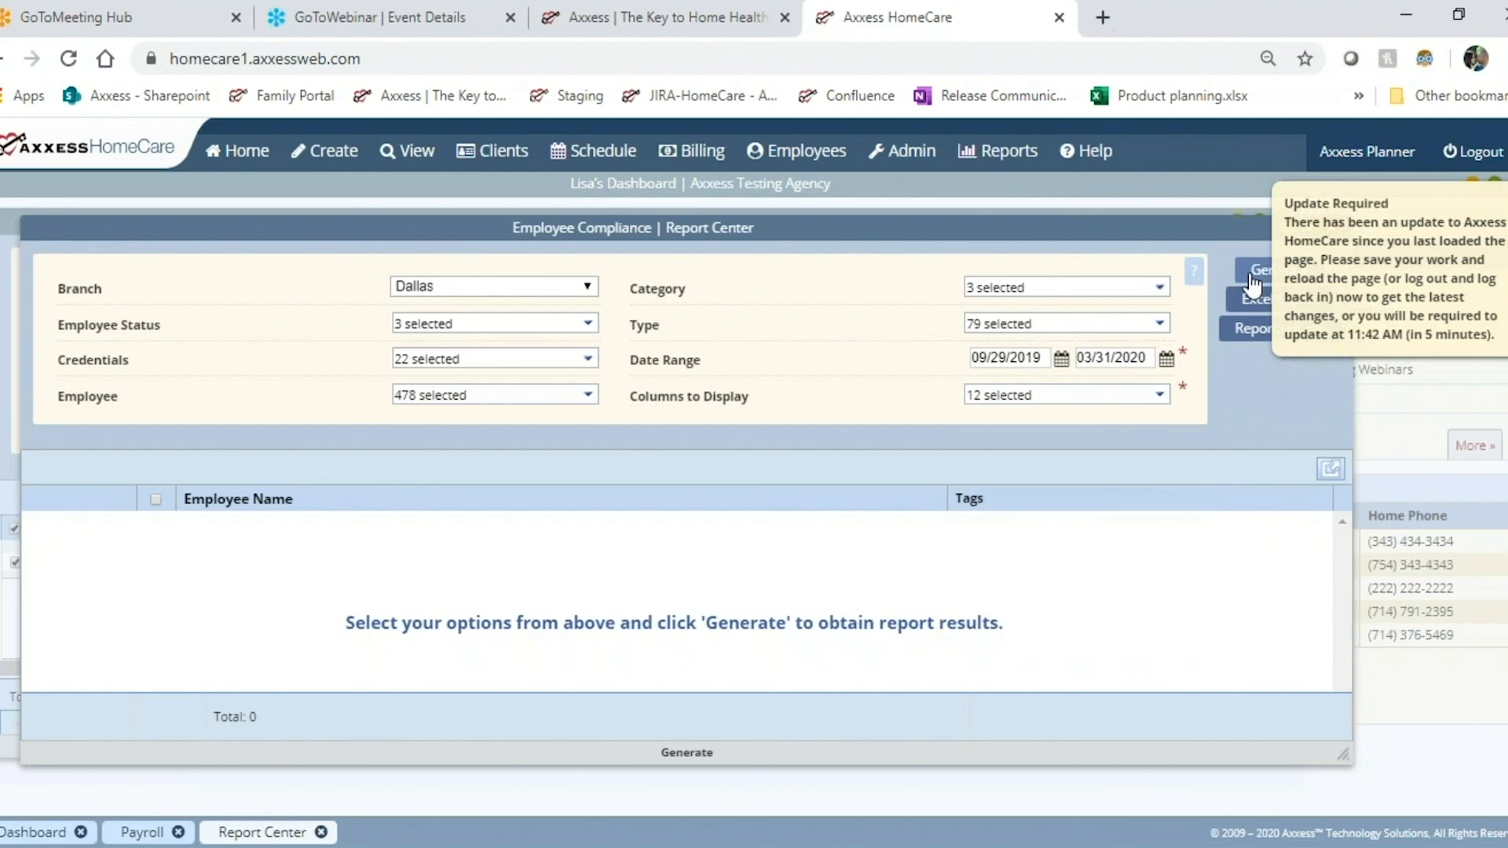
click(1239, 272)
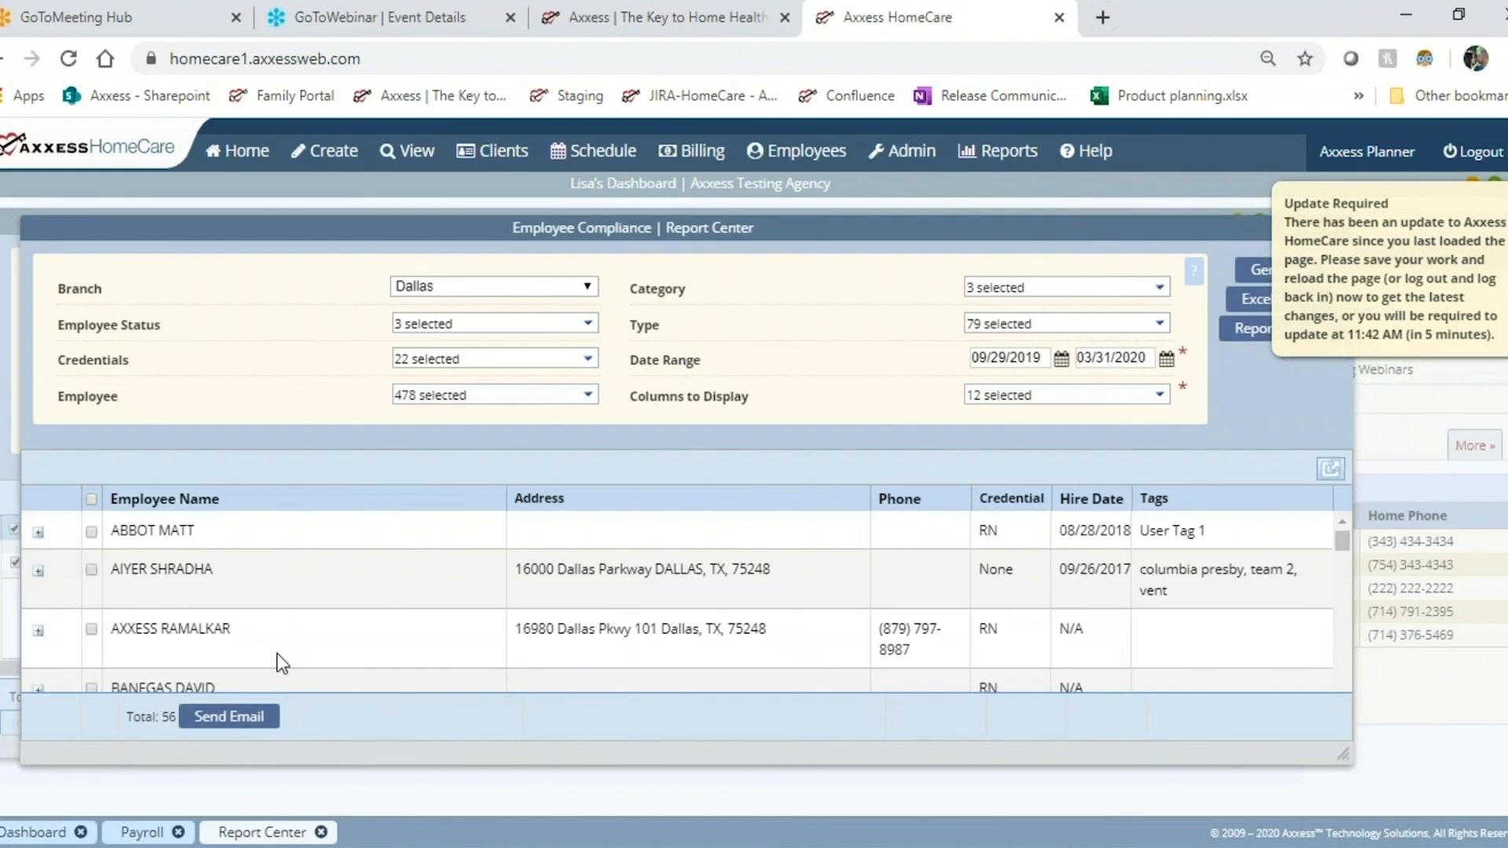
Expand the first employee in the results and examine the license and compliance entries with their alert, issue and expire dates
click(37, 542)
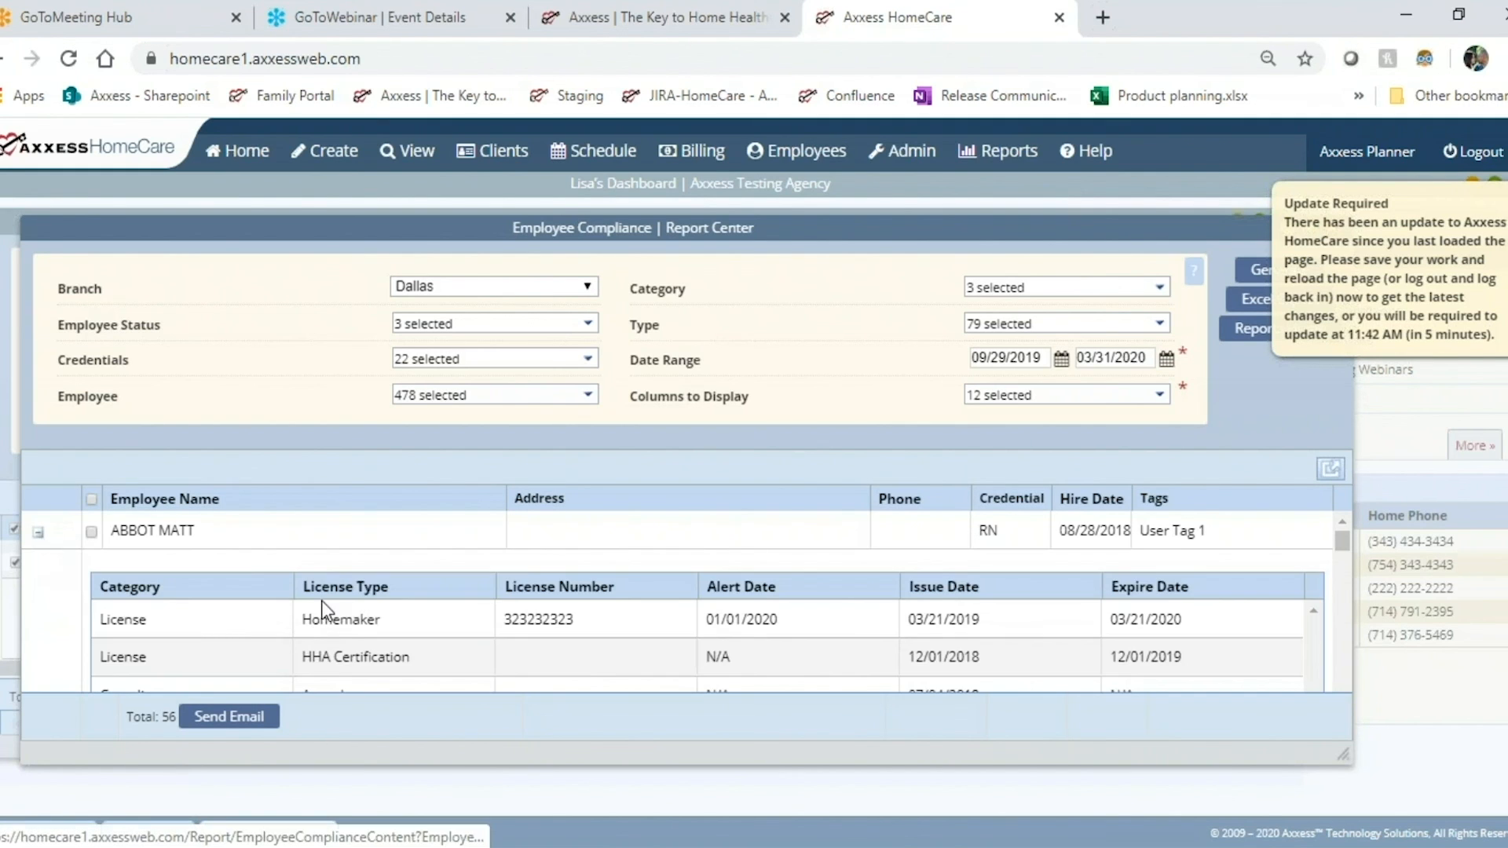
scroll(343, 610, down, 2)
scroll(339, 602, up, 2)
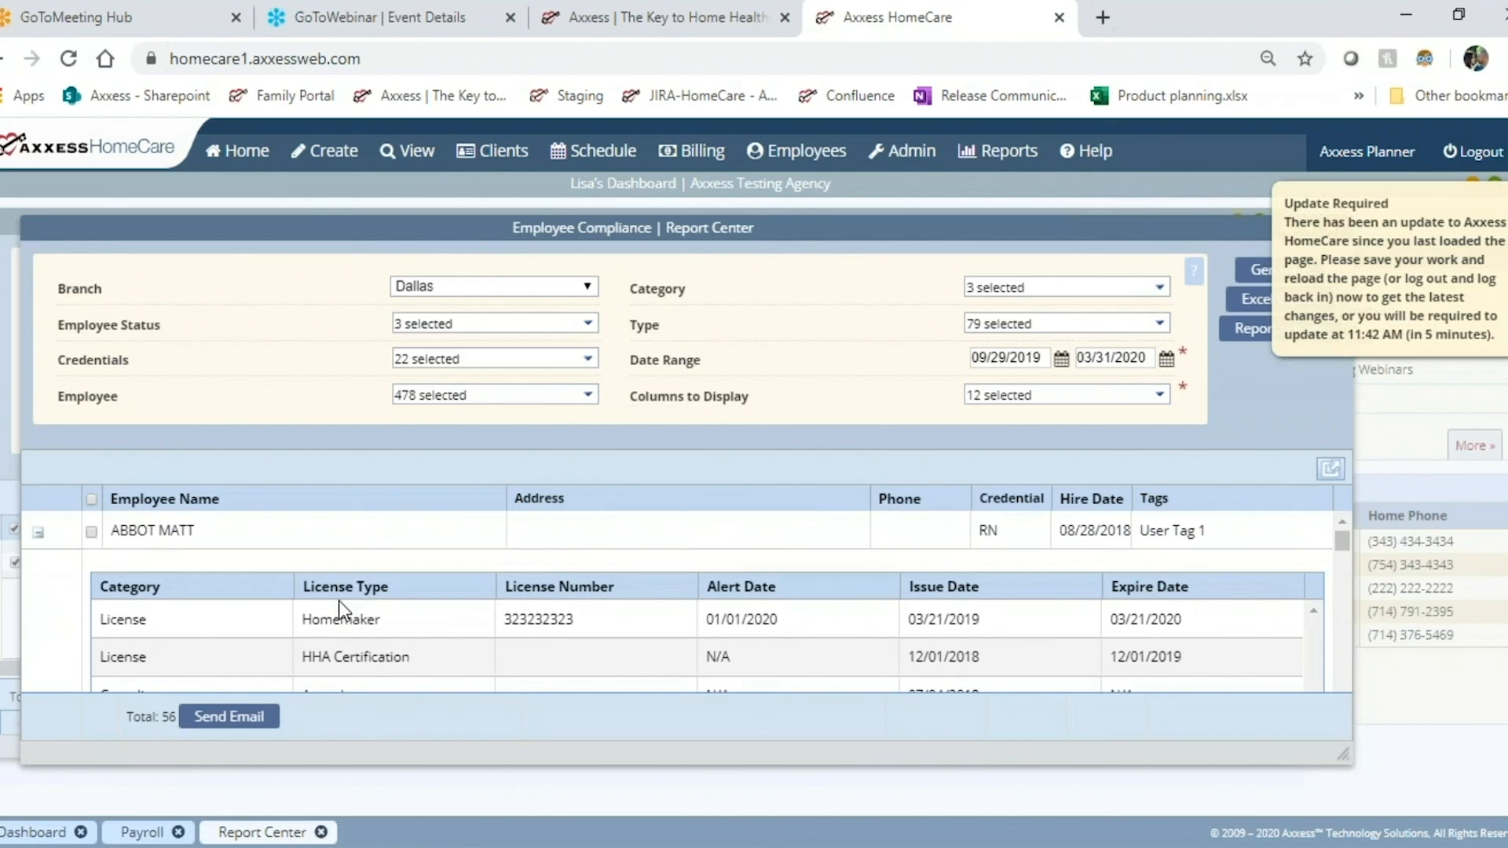
scroll(524, 618, down, 2)
scroll(653, 616, up, 2)
scroll(1057, 619, down, 2)
scroll(1233, 624, up, 2)
scroll(1171, 635, down, 2)
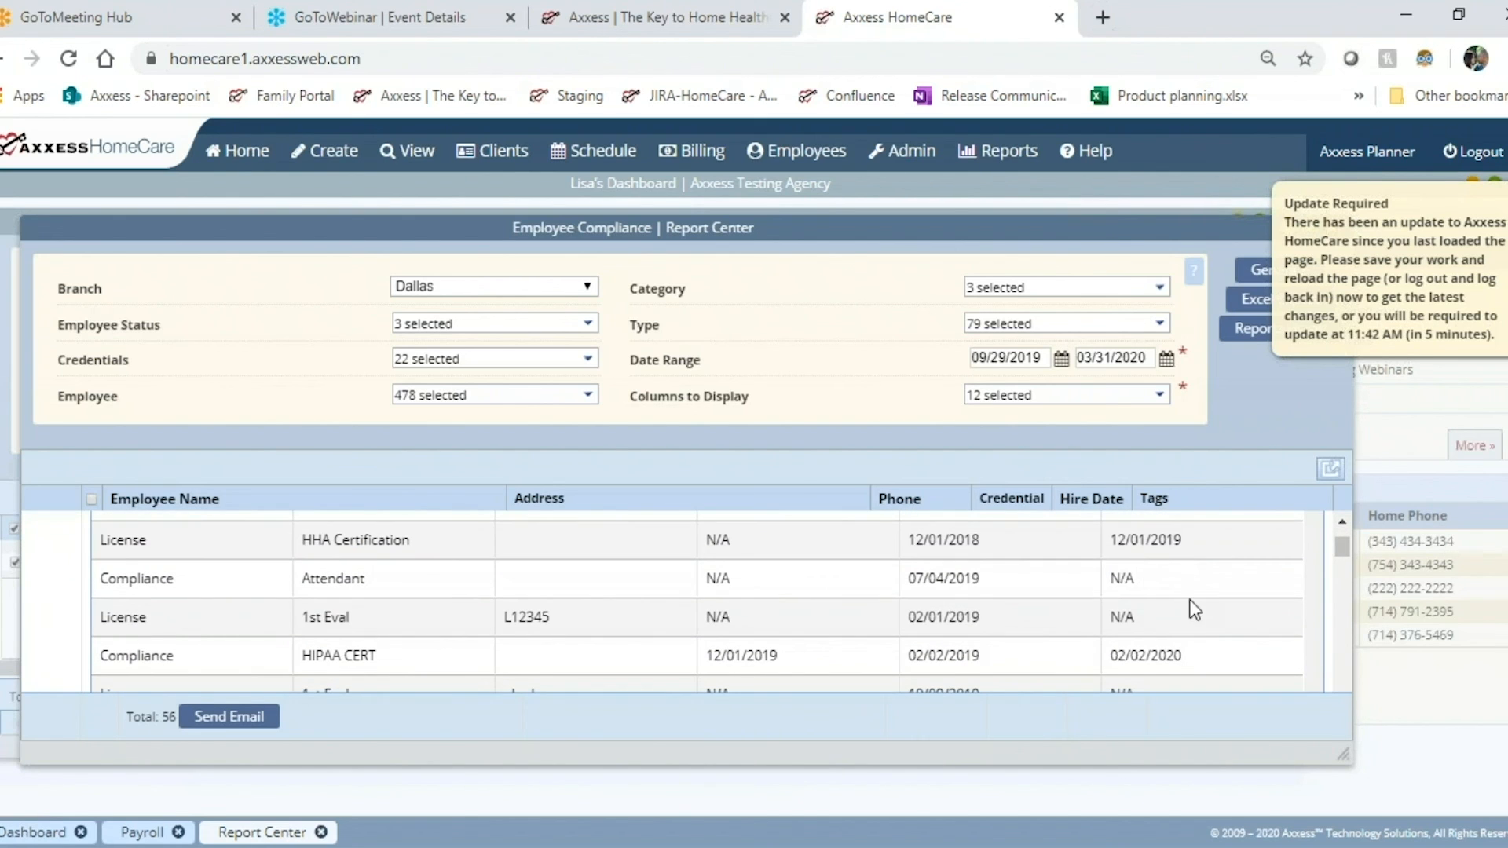
scroll(1190, 607, down, 2)
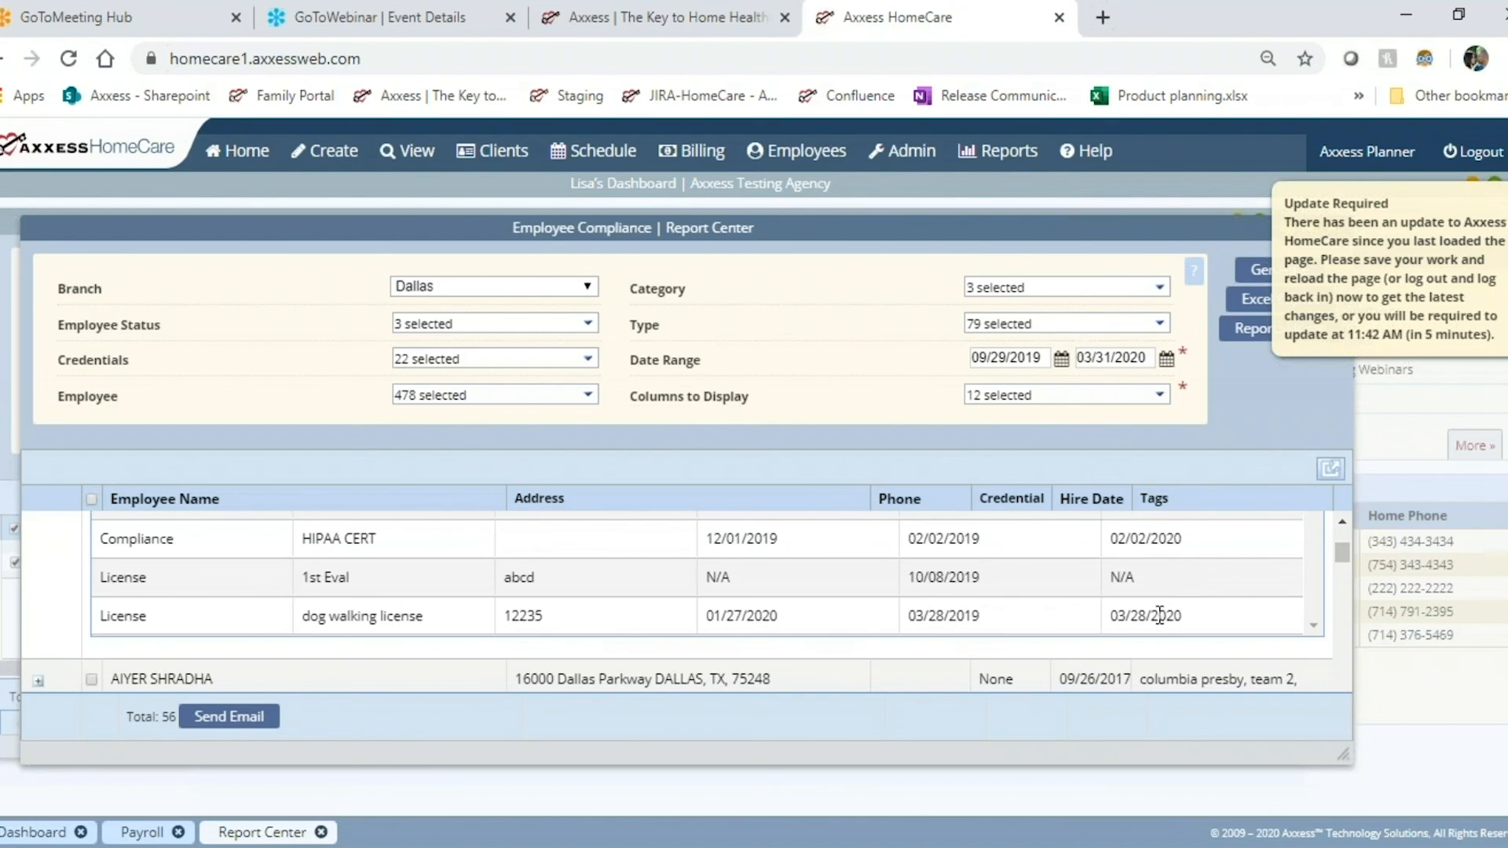
Select the first employee in the compliance results and send that employee the report email
scroll(479, 608, up, 4)
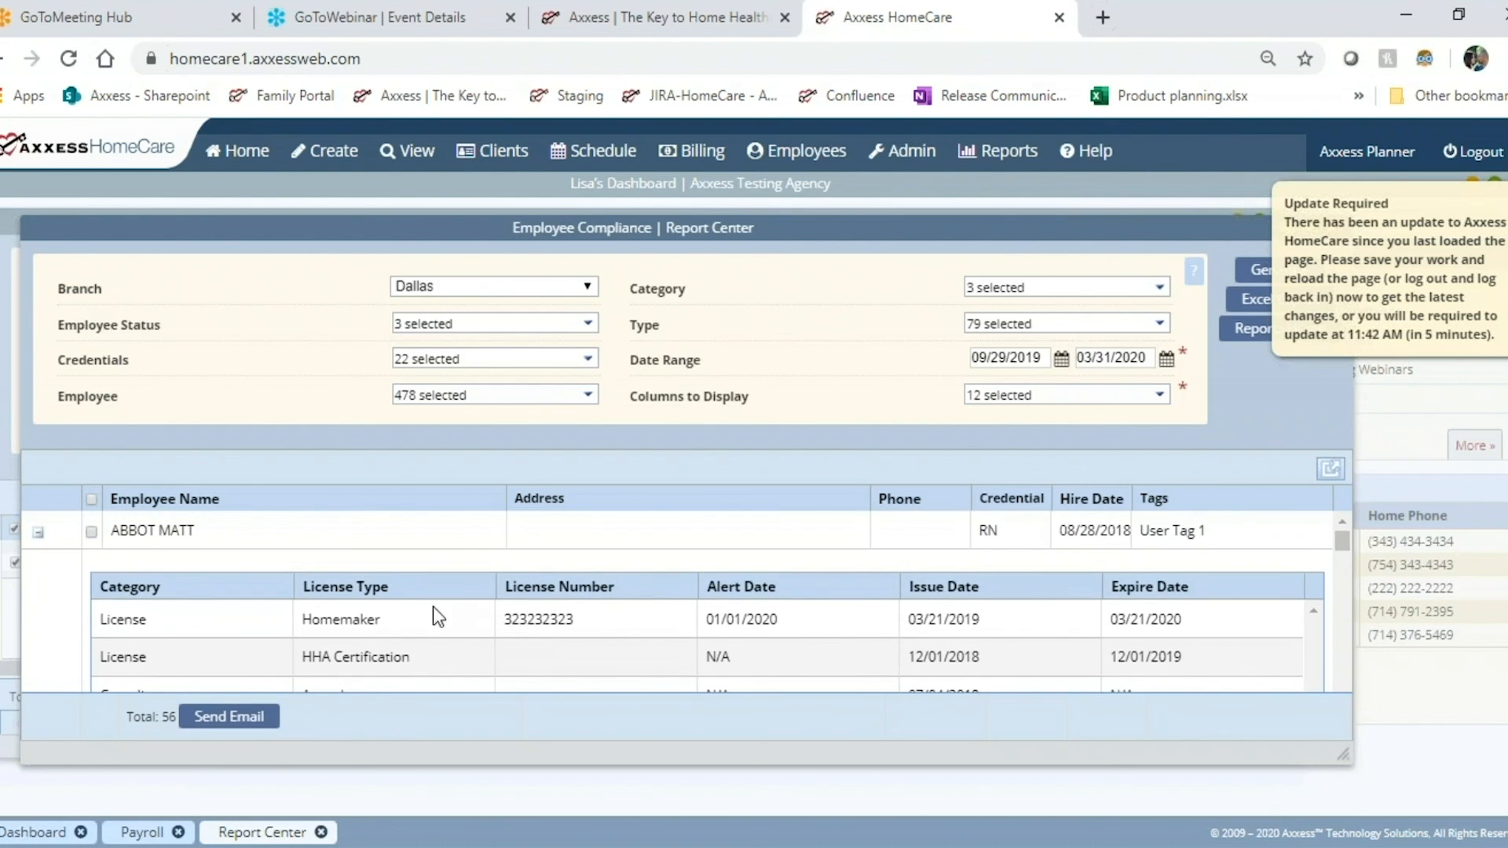
click(92, 532)
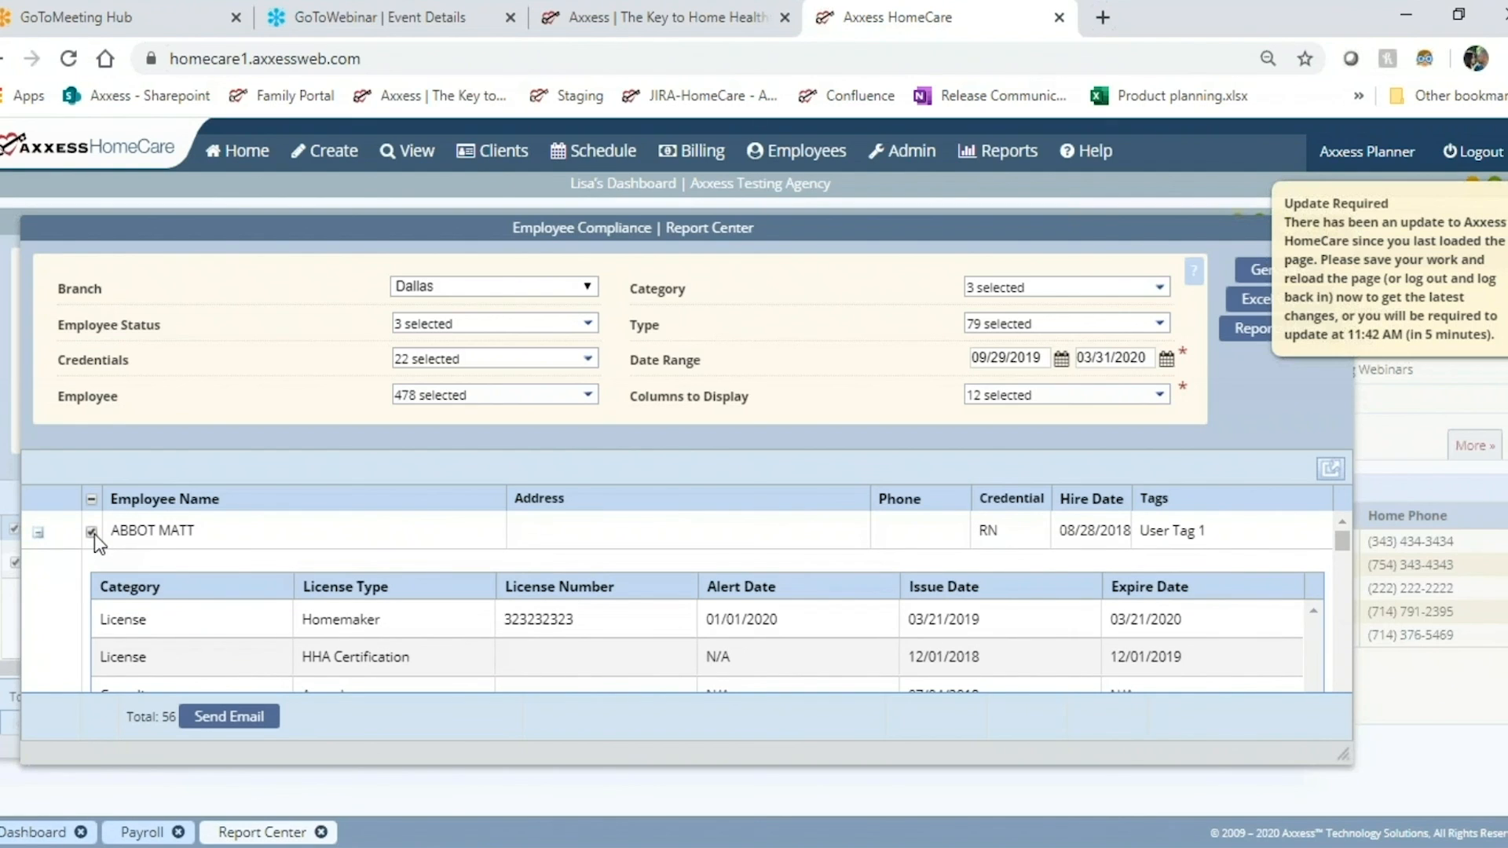
click(255, 717)
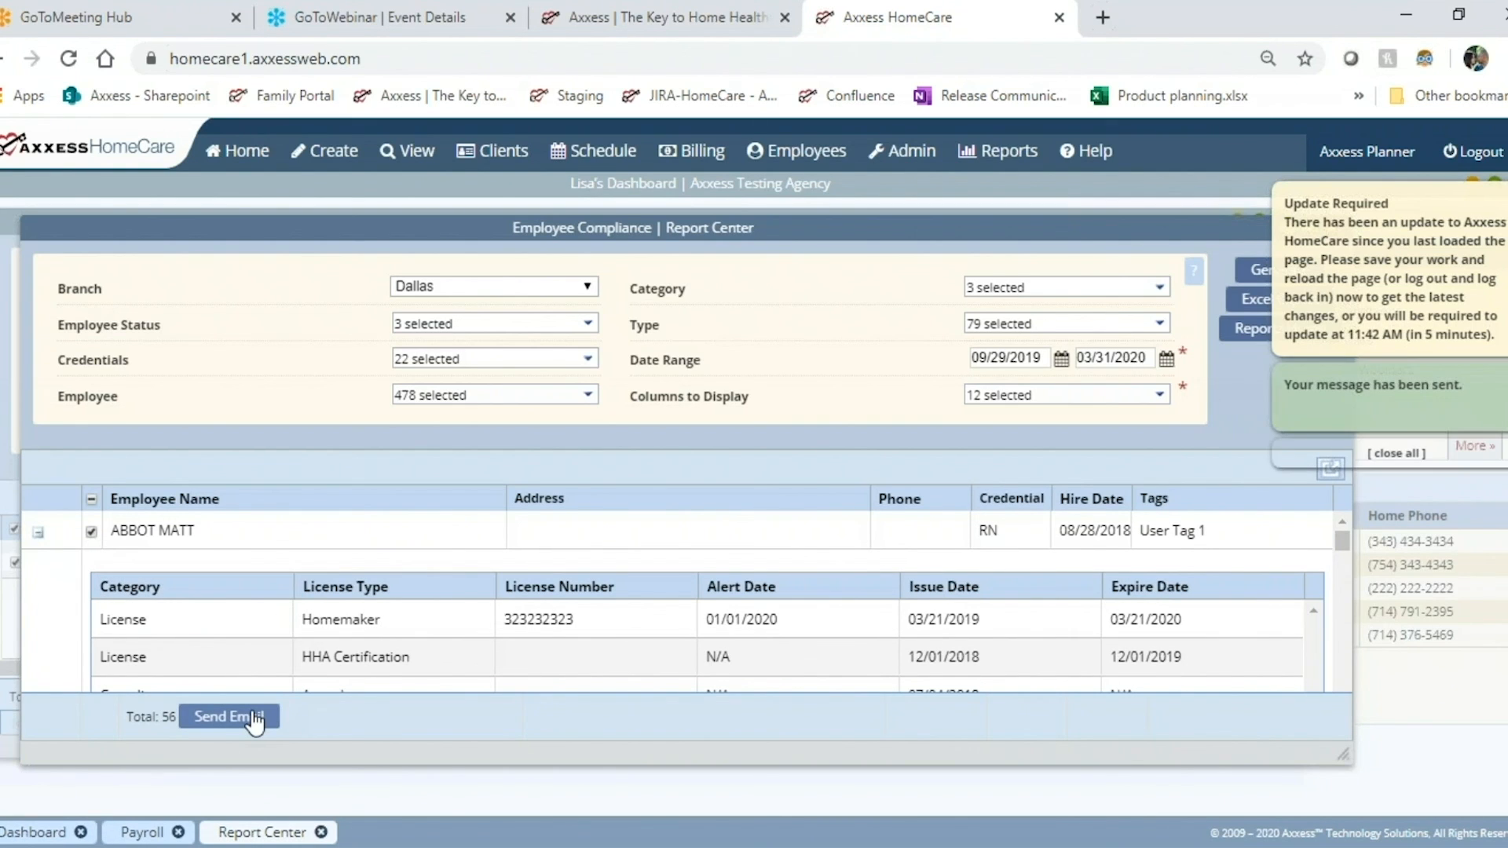